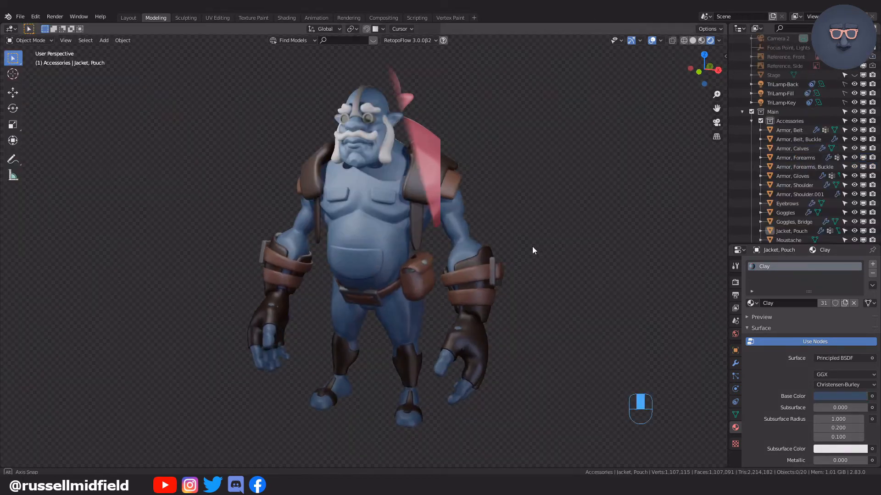
mouse_move(538, 250)
middle_mouse_down()
mouse_move(593, 246)
mouse_move(526, 249)
middle_mouse_up()
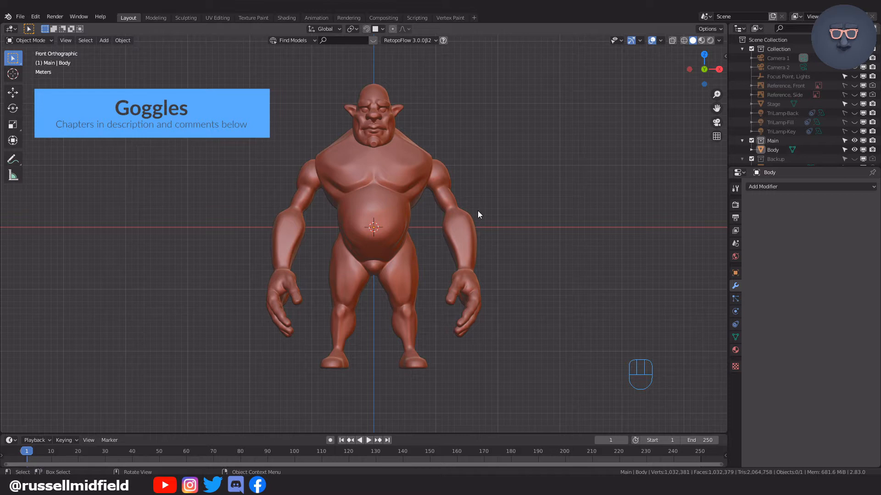
Add a 16-vertex mesh circle aligned to the front view and raise it about 19.08 m along Z to the head.
key("shift+a")
mouse_move(474, 189)
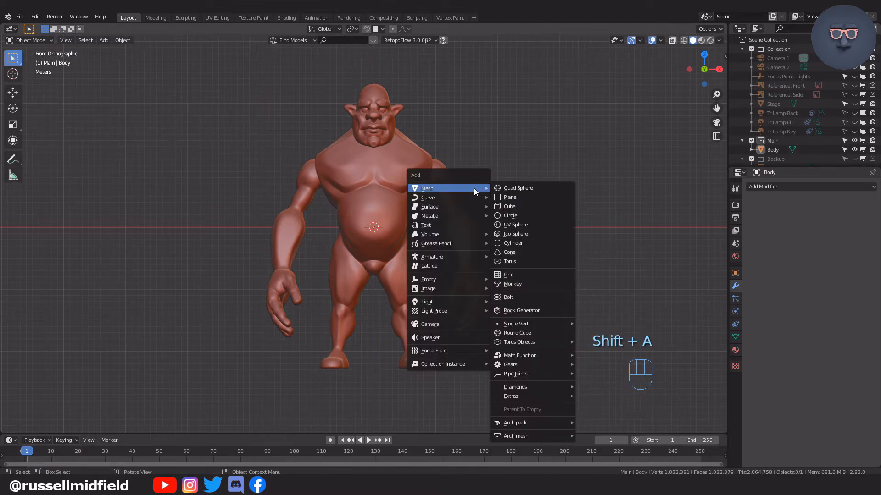
left_click(524, 216)
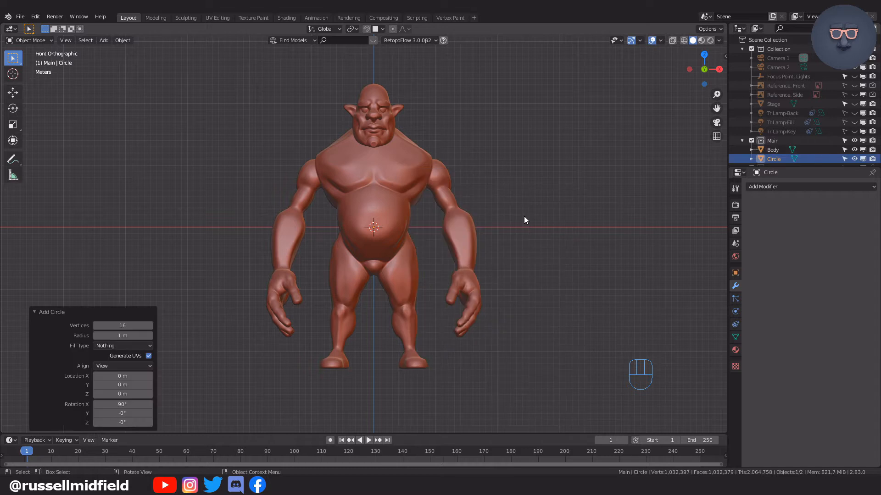
left_click(126, 325)
key("g")
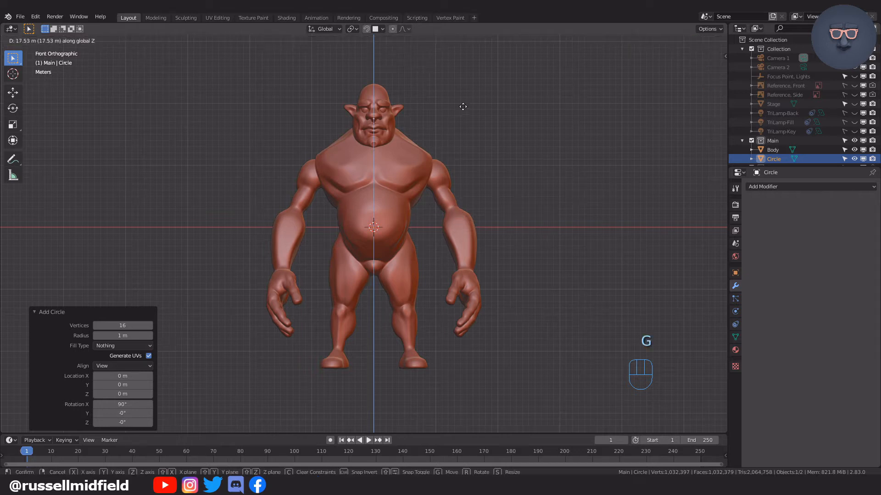
left_click(467, 99)
Resize the circle to fit around one eye and move it about 1.43 m along X and slightly down over that eye.
key("KP_Decimal")
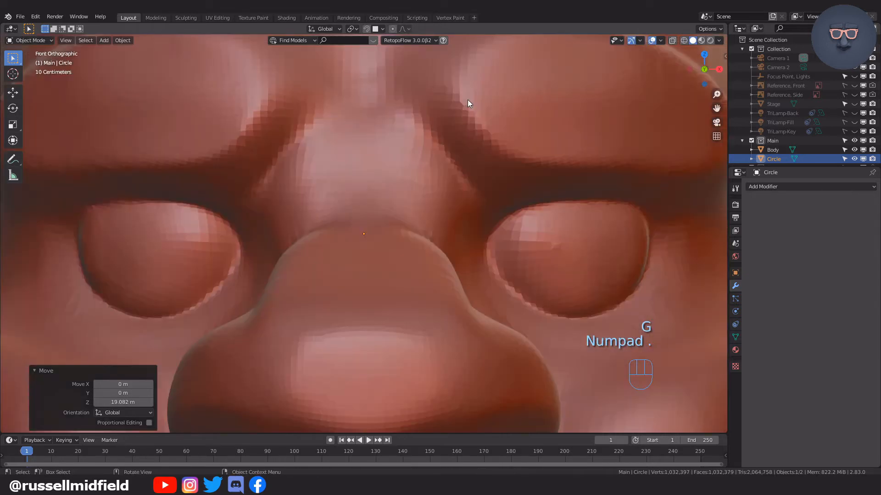
scroll(483, 199, "down", 4)
key("alt+z")
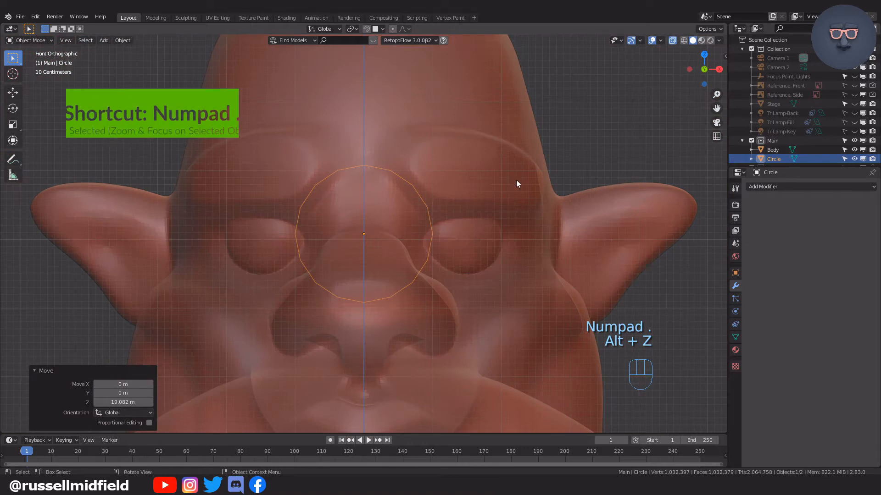
key("s")
left_click(454, 198)
key("g")
key("x")
left_click(564, 212)
key("g")
key("z")
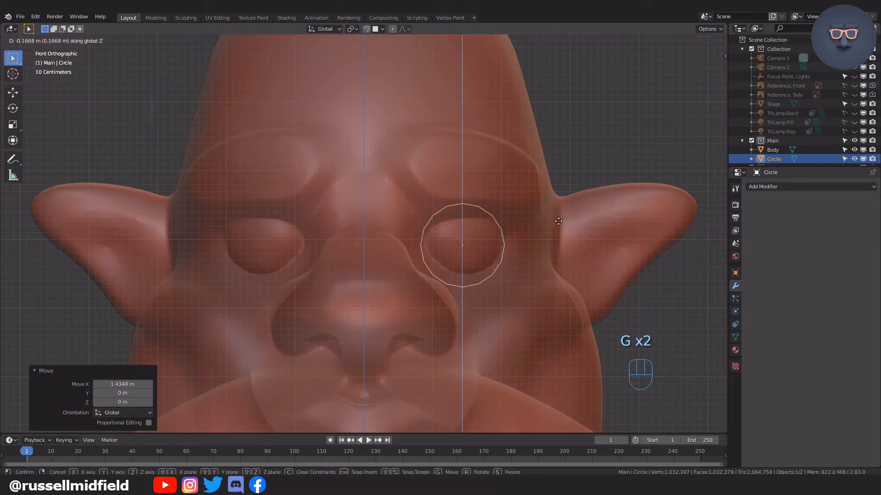
key("alt+z")
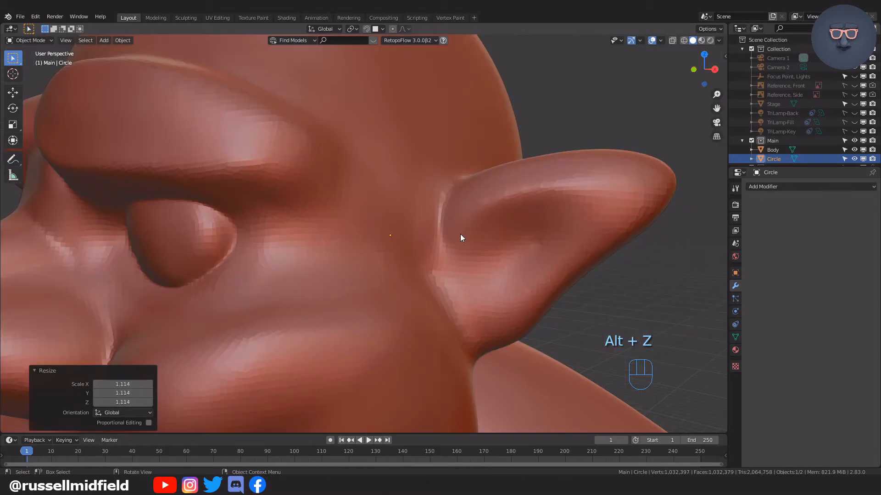
Move the circle about 3.69 m forward along Y to in front of the eye and fine-tune its placement around the socket.
key("g")
middle_click(460, 234)
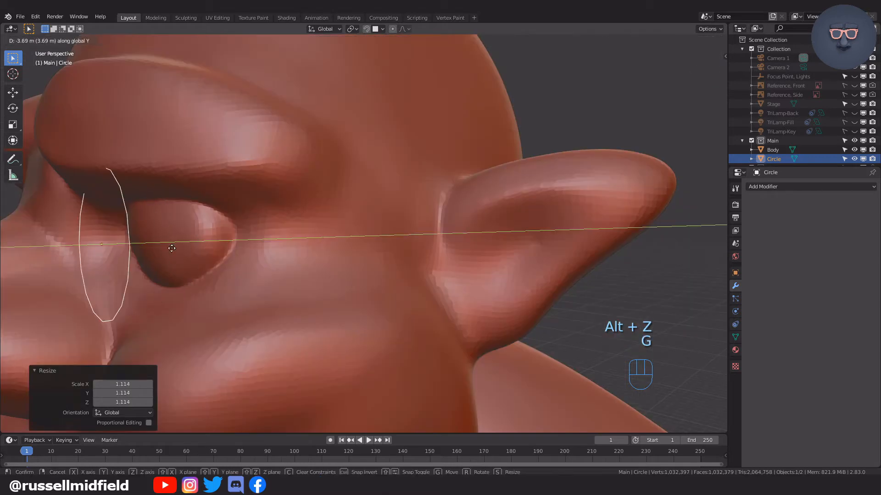
left_click(230, 251)
middle_click_drag(229, 252, 362, 265, "shift")
key("g")
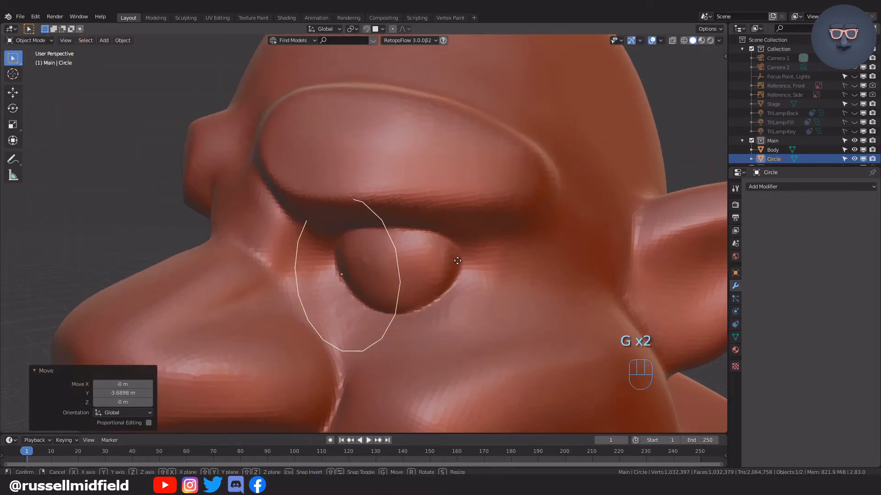
middle_click(452, 259)
left_click(446, 263)
mouse_move(447, 262)
middle_mouse_down()
mouse_move(468, 254)
mouse_move(449, 261)
mouse_move(481, 263)
mouse_move(452, 246)
middle_mouse_up()
key("KP_1")
scroll(454, 245, "up", 4)
middle_click_drag(554, 228, 489, 234, "shift")
key("g")
middle_click(491, 231)
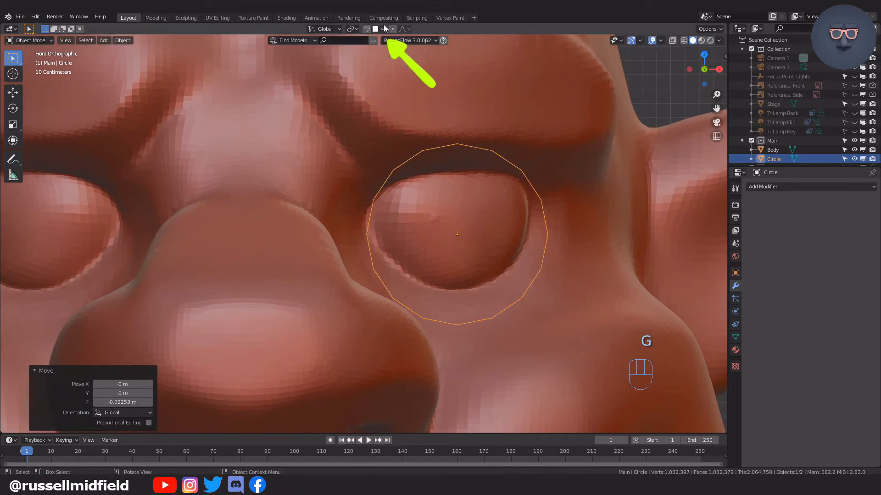
Enable snapping and project all the circle's vertices onto the face surface around the eye in vertex edit mode.
left_click(366, 29)
left_click(383, 29)
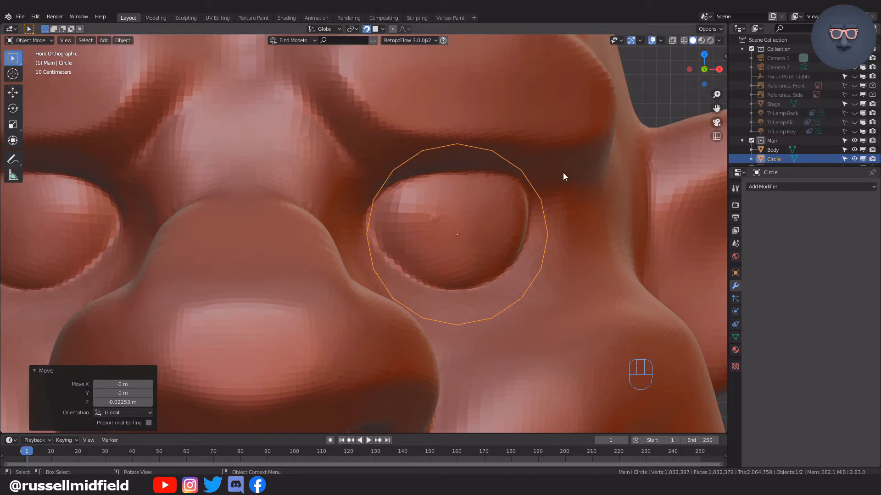
key("Tab")
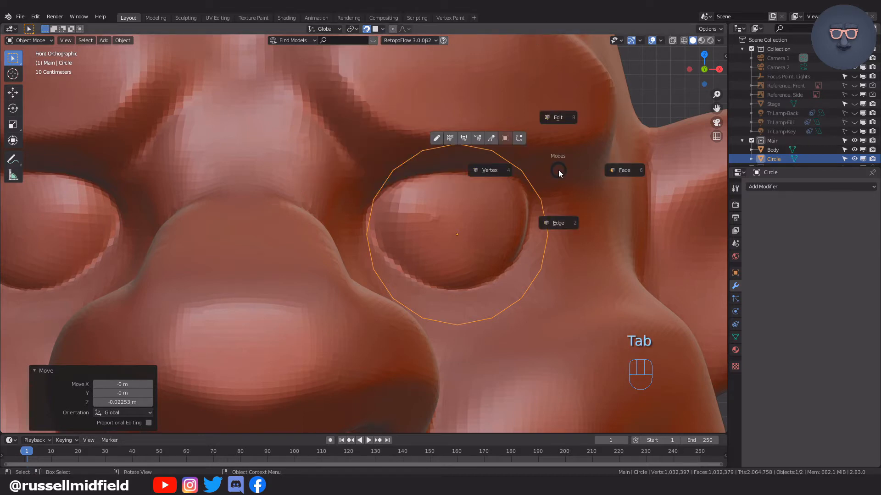
left_click(487, 170)
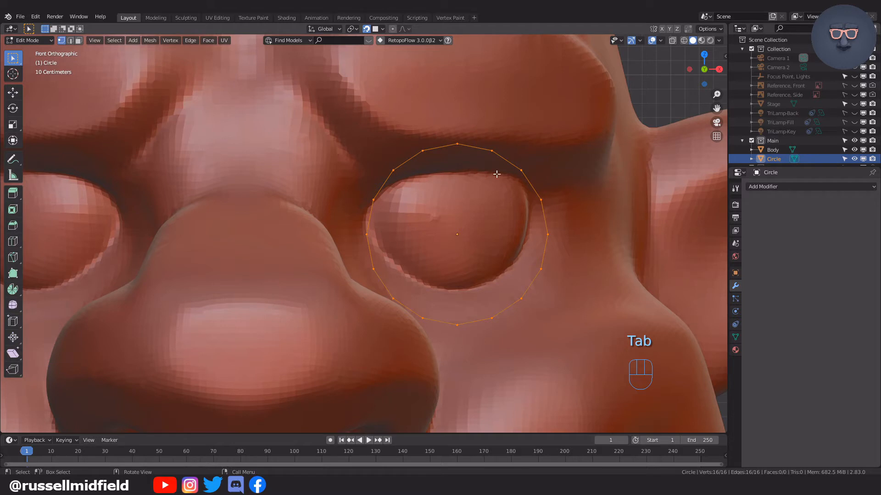
key("g")
left_click(542, 196)
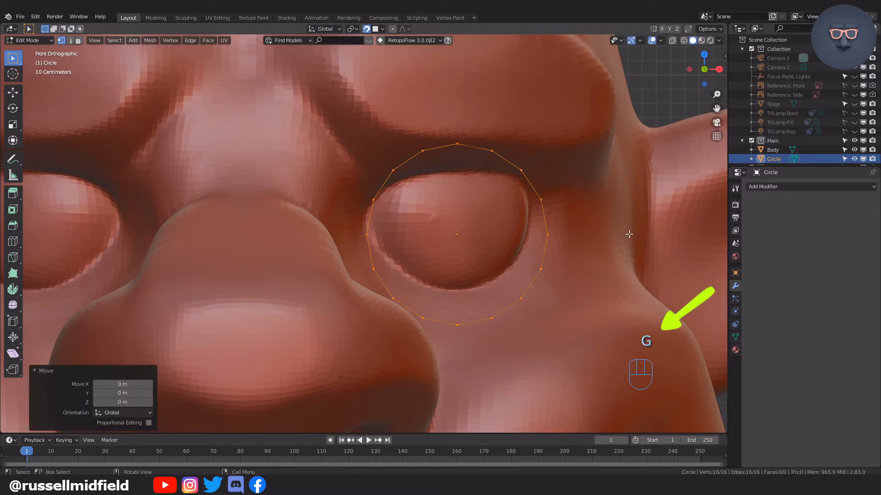
middle_click_drag(629, 250, 509, 246)
key("KP_1")
With snapping off, fill the projected circle with a face and extrude it about 0.85 m forward along Y.
scroll(612, 254, "down", 3)
left_click(367, 31)
key("f")
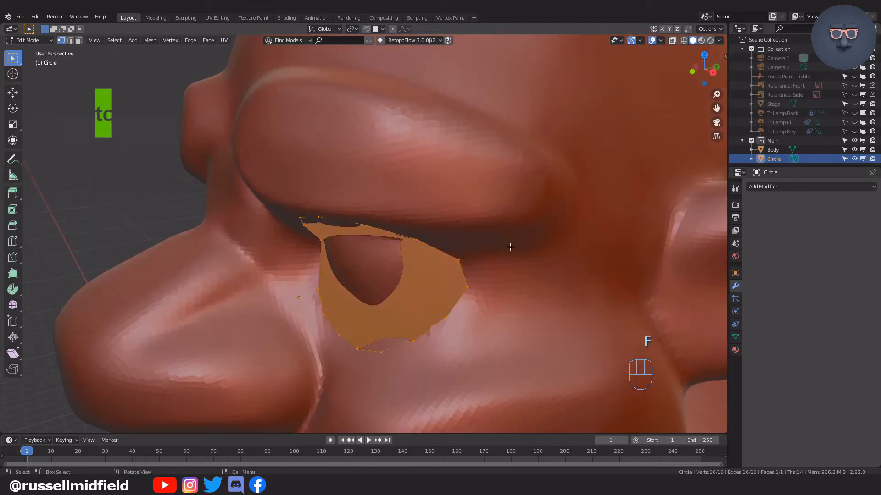
key("e")
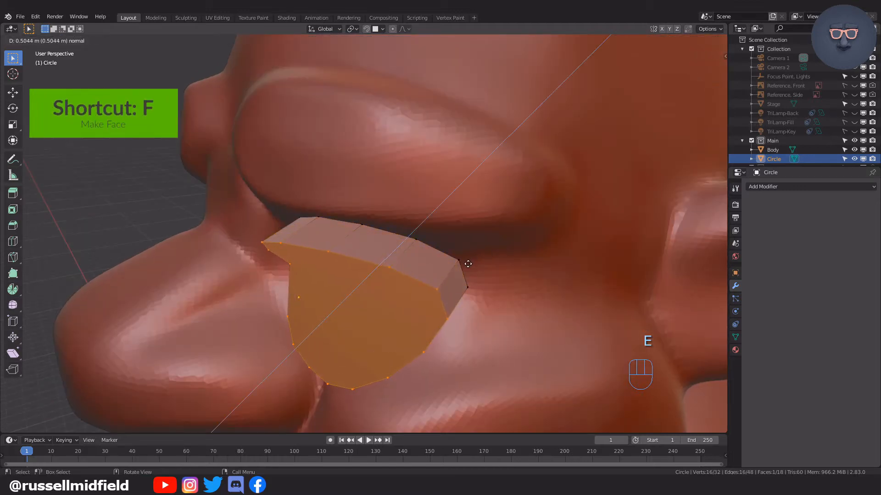
key("y")
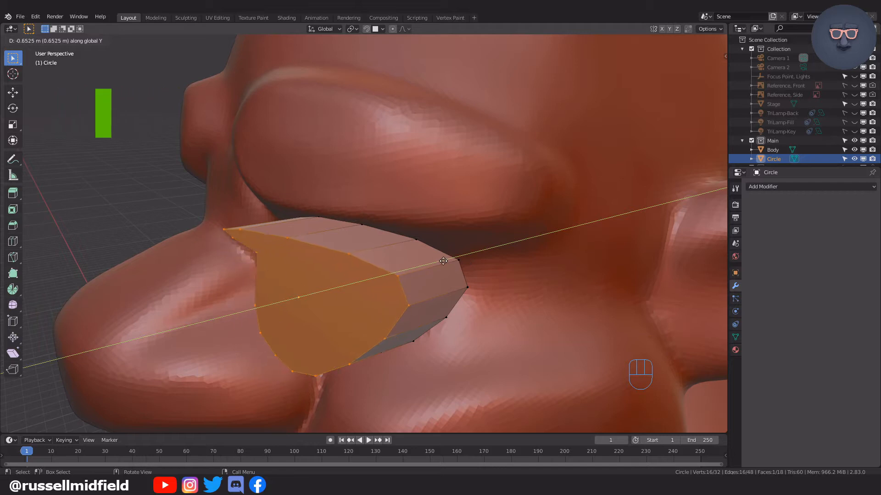
left_click(419, 263)
mouse_move(420, 265)
middle_mouse_down()
mouse_move(462, 256)
mouse_move(419, 265)
middle_mouse_up()
Flatten the extruded front face along Y and move it about 0.3 m back toward the head.
key("s")
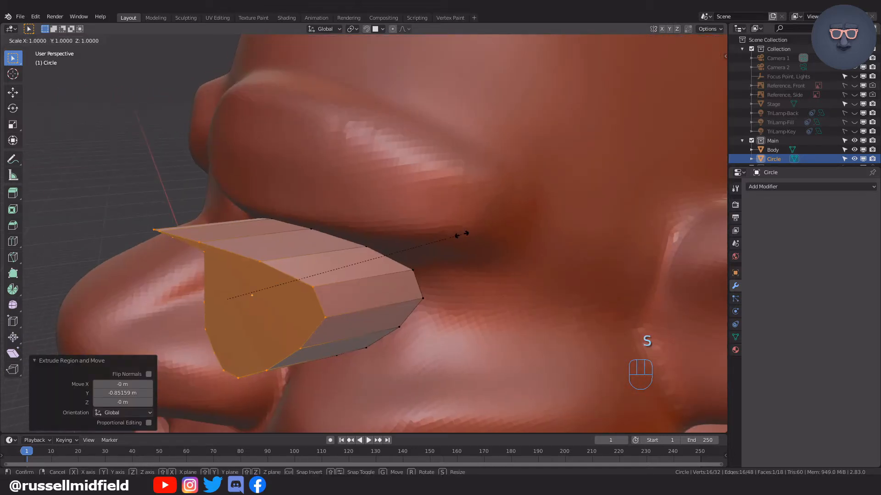
key("y")
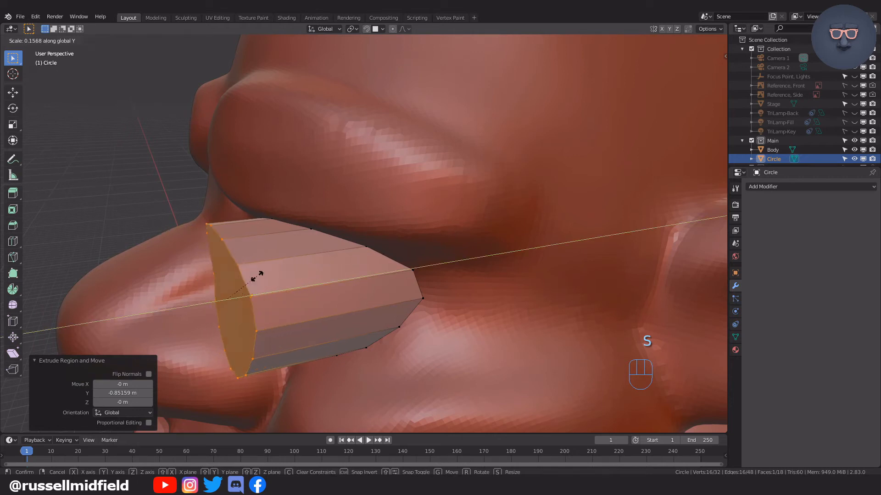
left_click(228, 297)
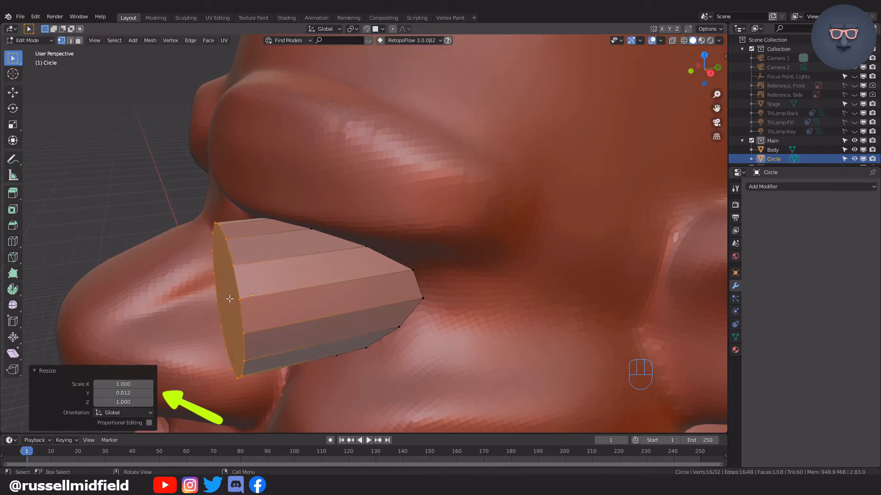
left_click(131, 392)
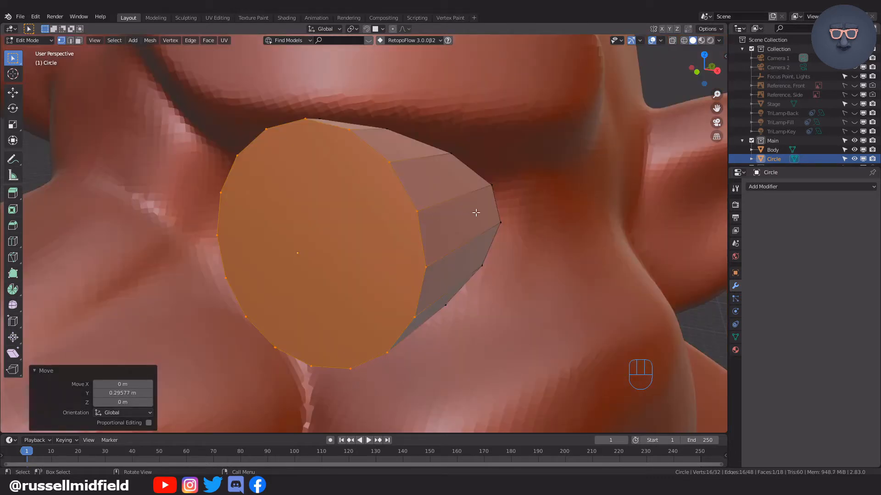
Inset the goggle's front face by about 0.286 m and extrude the inner face about 0.255 m inward.
key("i")
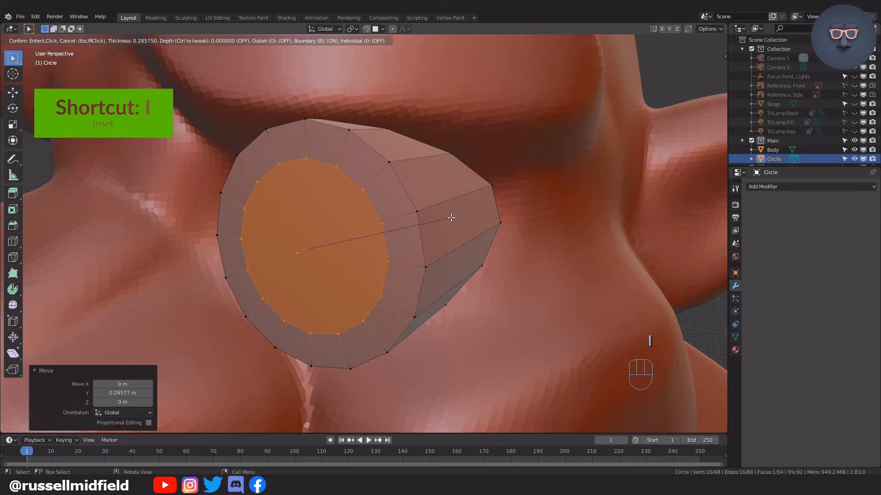
left_click(452, 217)
middle_click_drag(440, 222, 427, 233)
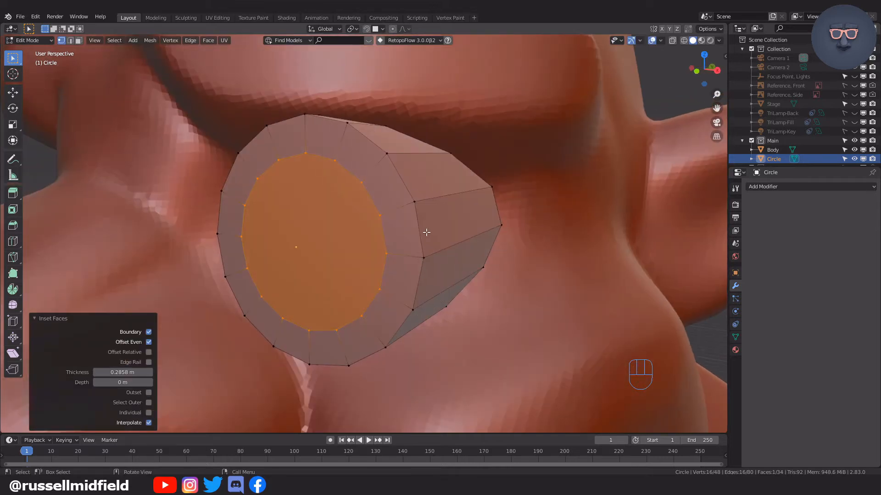
key("e")
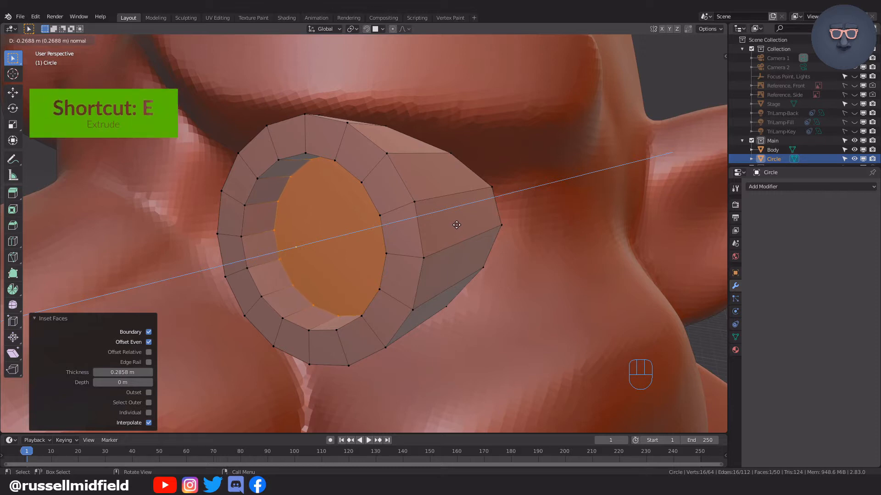
left_click(456, 225)
middle_click_drag(454, 222, 458, 225)
Select the outer edge loop around the front rim of the goggle.
key("alt")
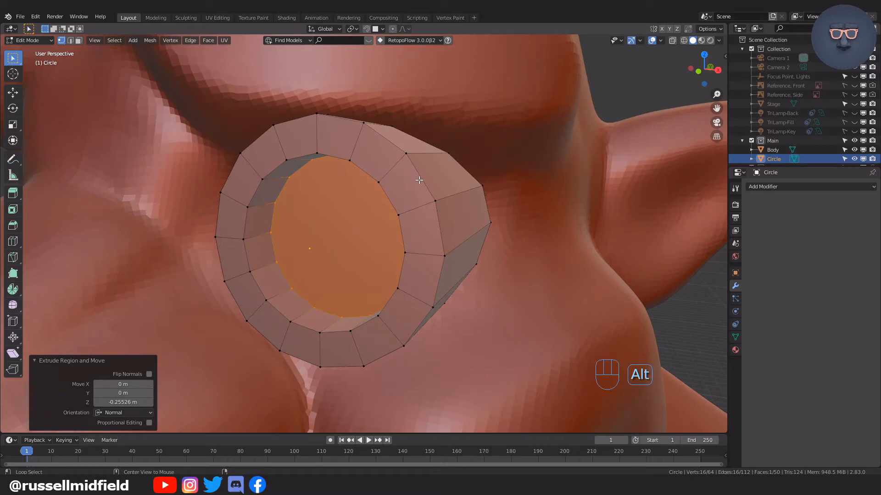
left_click(420, 179, "alt")
middle_click_drag(492, 239, 472, 239)
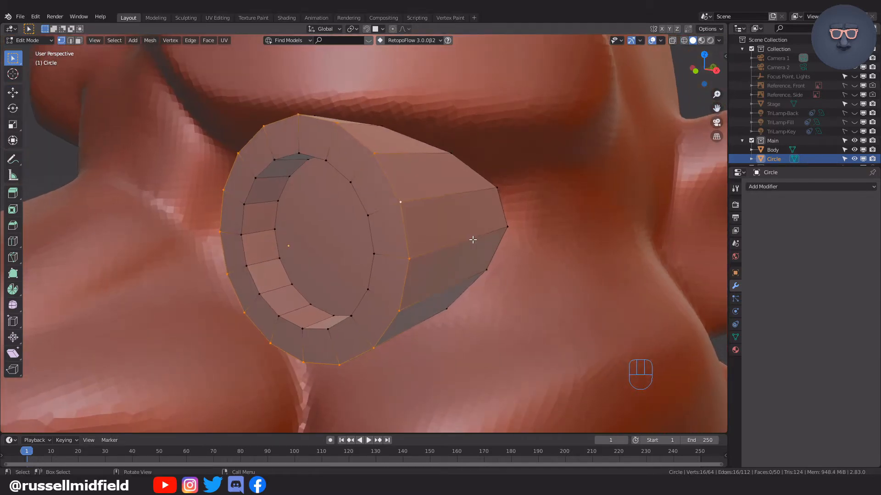
Shade the goggle object smooth in Object Mode and add a Subdivision Surface modifier to it.
key("Tab")
left_click(458, 210)
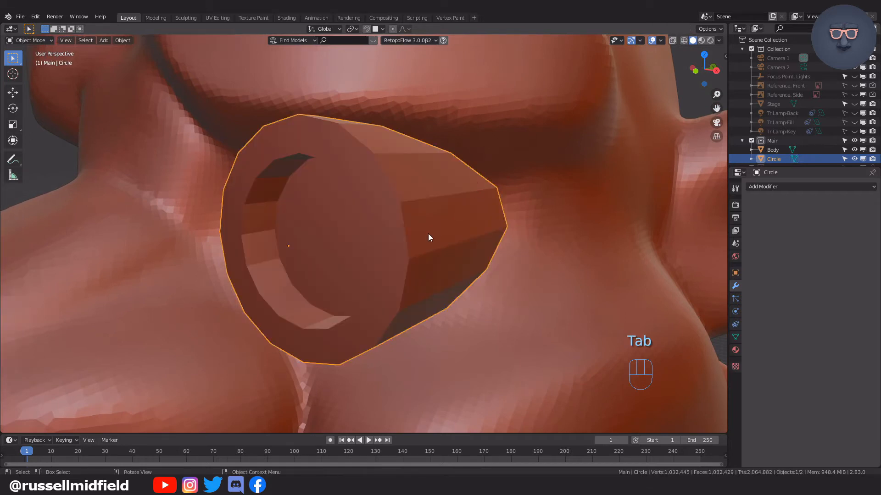
left_click(123, 40)
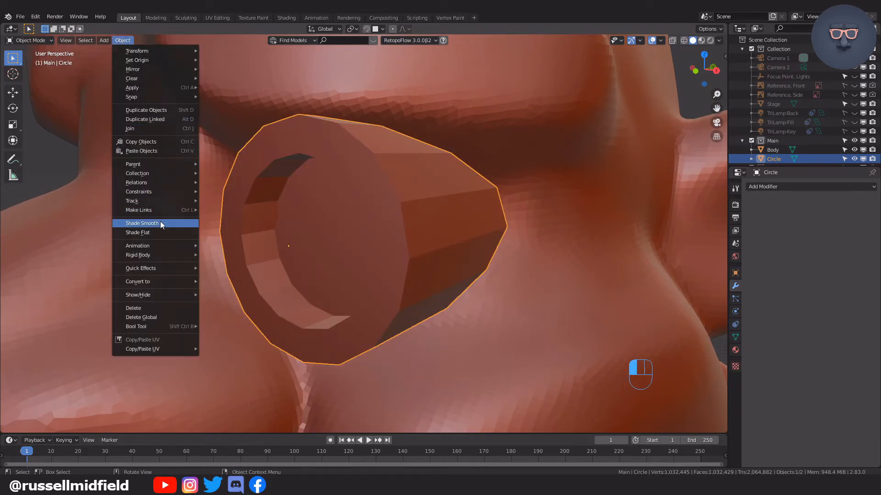
left_click(161, 221)
left_click(758, 188)
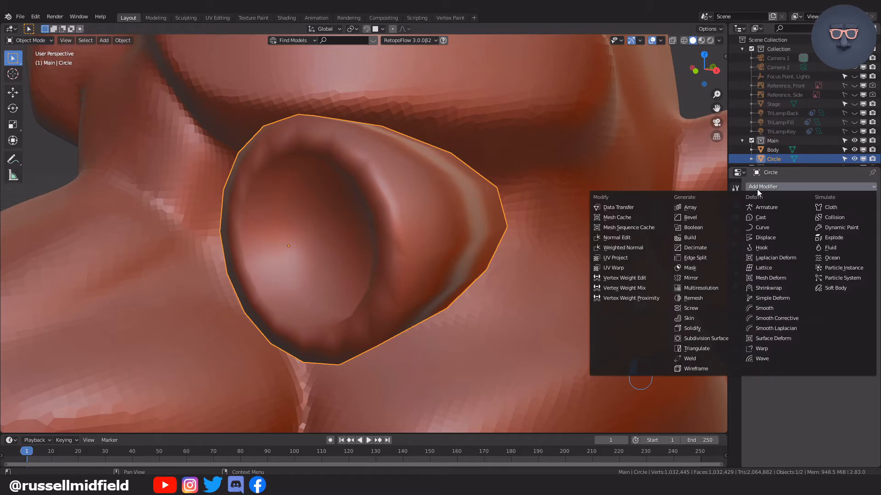
left_click(730, 338)
middle_click_drag(580, 282, 534, 272)
Bevel the goggle's outer front edge loop with an offset of 0.025 m and 2 segments.
key("Tab")
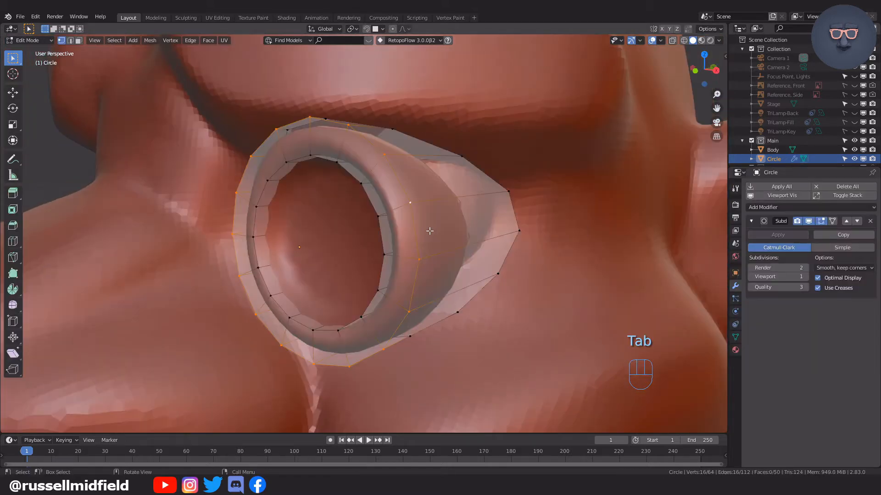
middle_click_drag(433, 230, 437, 236)
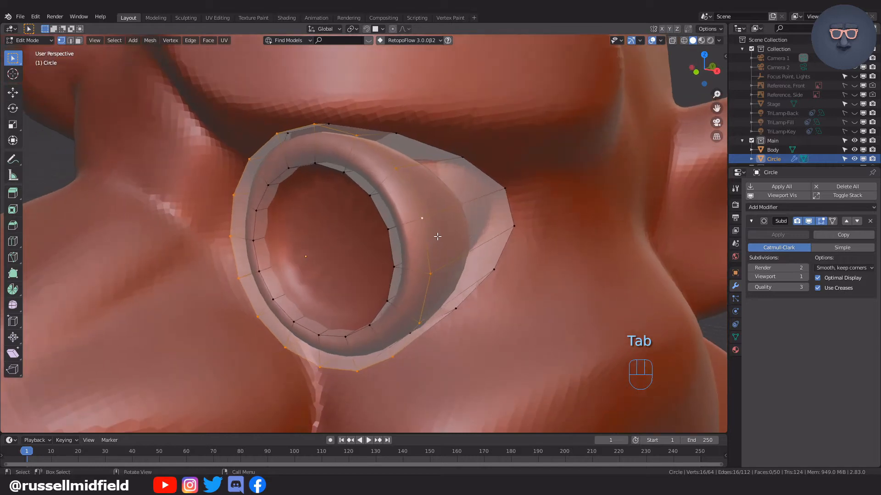
key("ctrl+b")
left_click(513, 227)
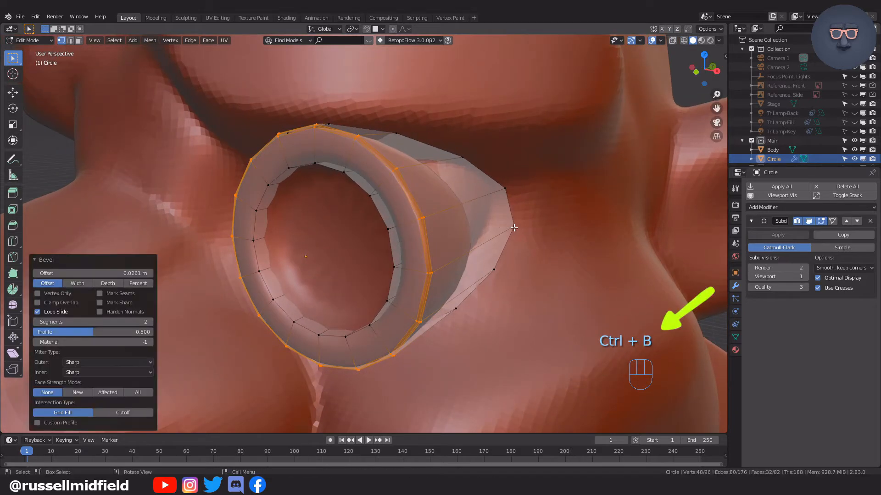
left_click(150, 273)
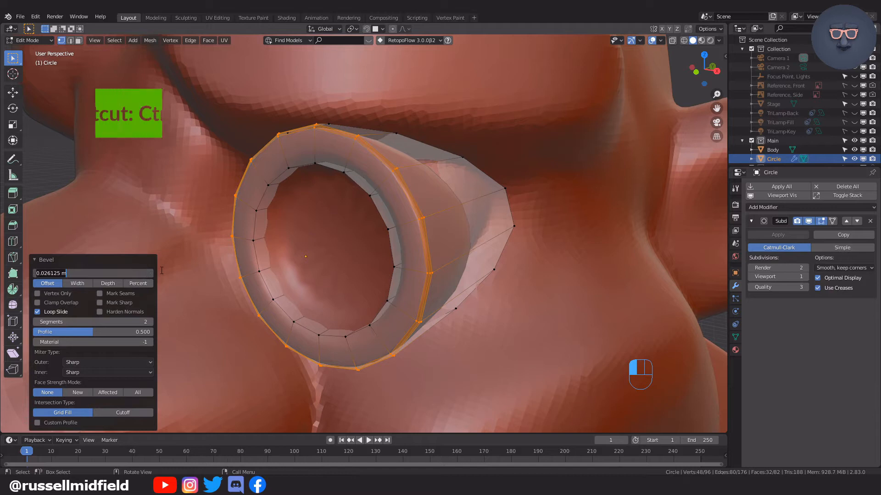
type(".0")
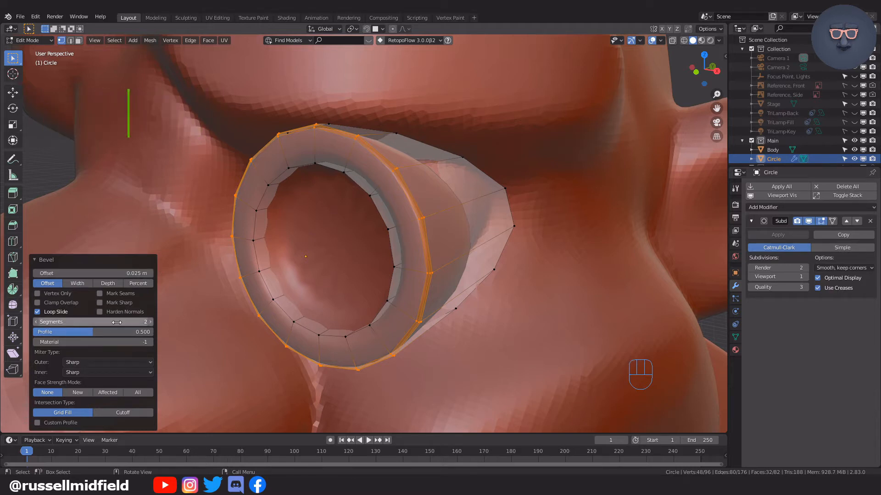
left_click(36, 323)
left_click(151, 322)
middle_click_drag(450, 317, 443, 272)
scroll(453, 311, "up", 1)
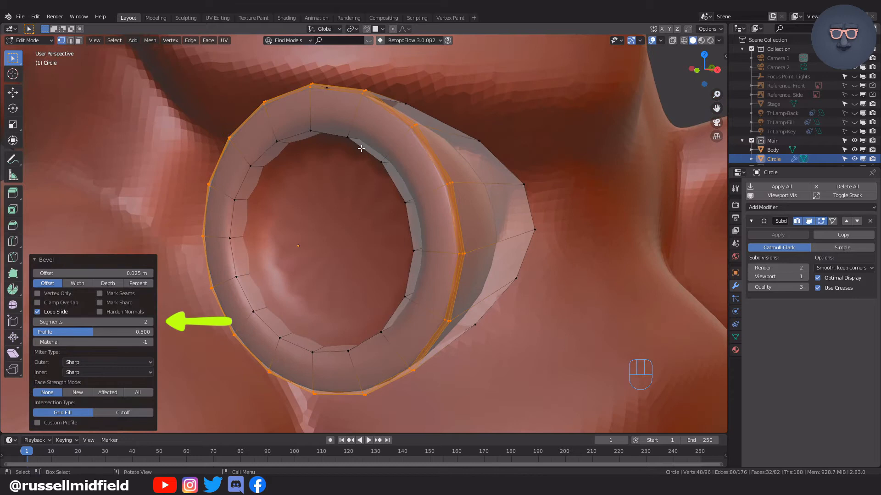
Select the goggle's inner front edge loop and repeat the last bevel on it.
left_click(362, 150, "alt")
middle_click_drag(376, 190, 391, 217)
key("shift+r")
scroll(376, 214, "up", 1)
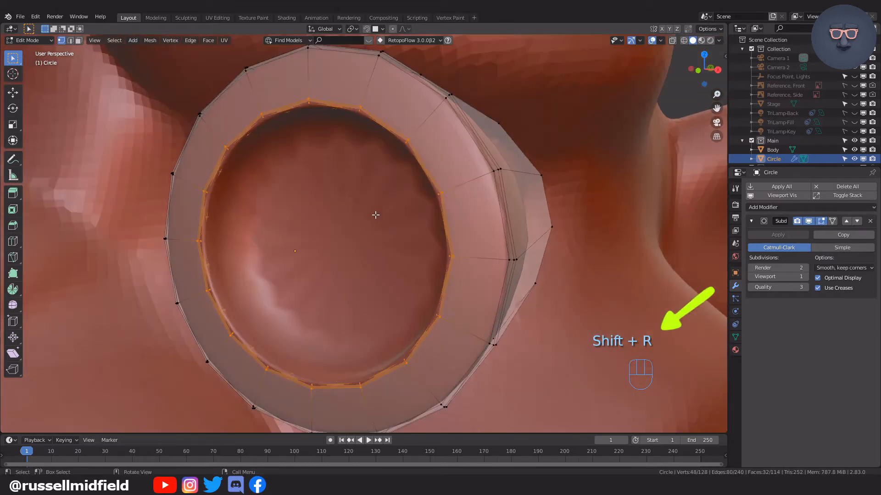
Select the edge loop around the recessed lens face in X-ray view and repeat the bevel on it.
key("alt+z")
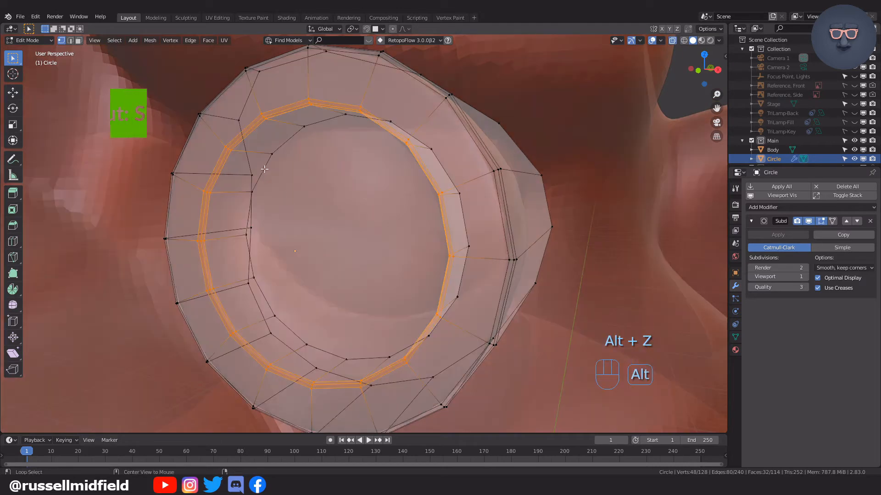
left_click(289, 202, "alt")
key("shift+r")
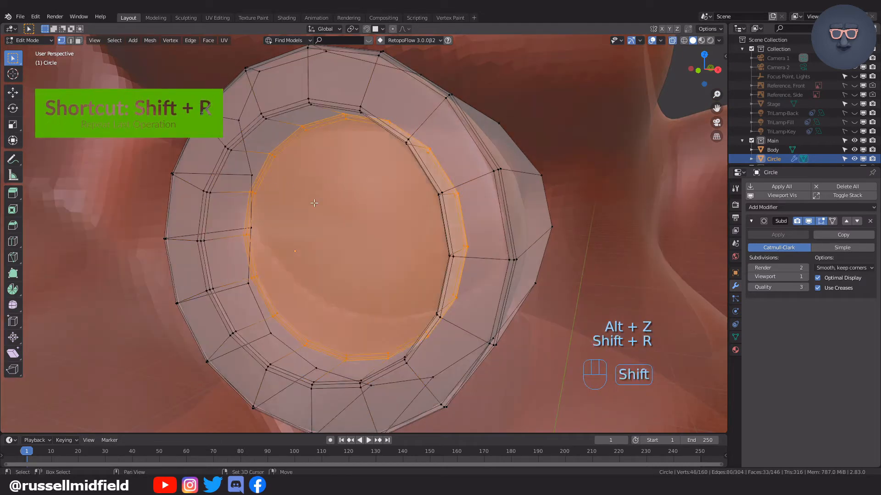
key("alt+z")
scroll(497, 246, "down", 3)
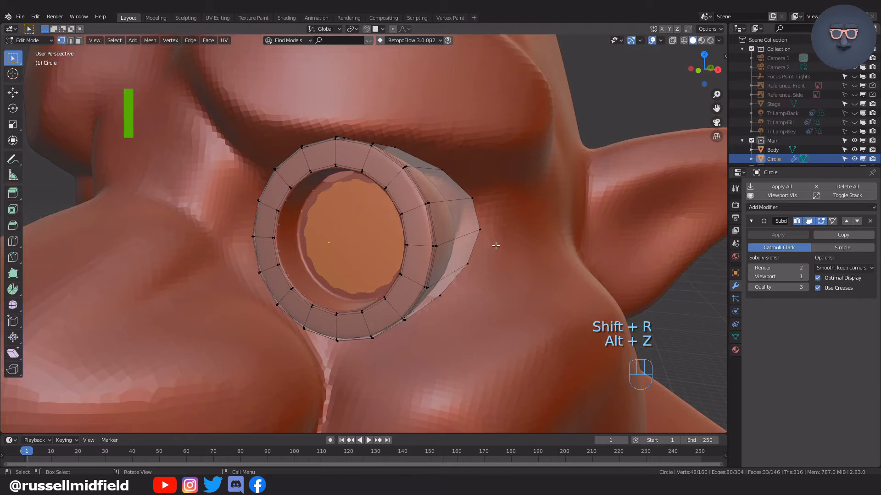
Add one loop cut around the goggle's outer side and slide it close to the back edge, with a factor of about 0.756.
middle_click_drag(478, 246, 399, 250)
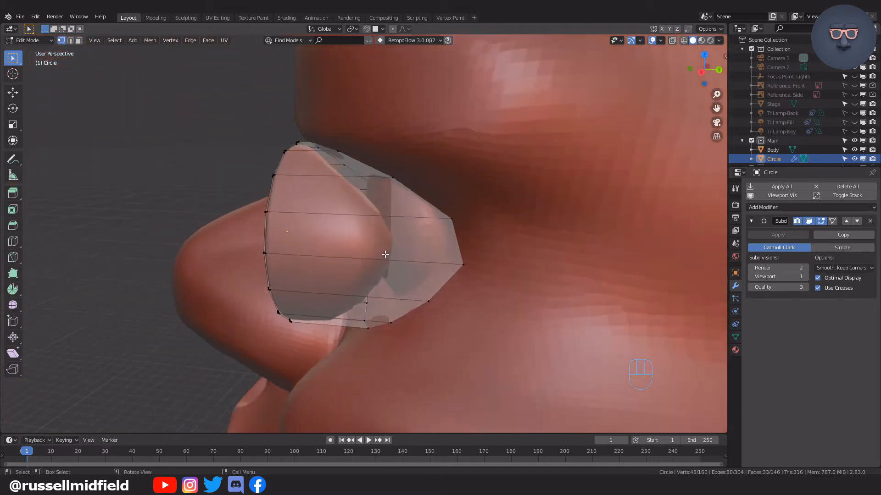
scroll(390, 247, "up", 3)
scroll(379, 243, "down", 4)
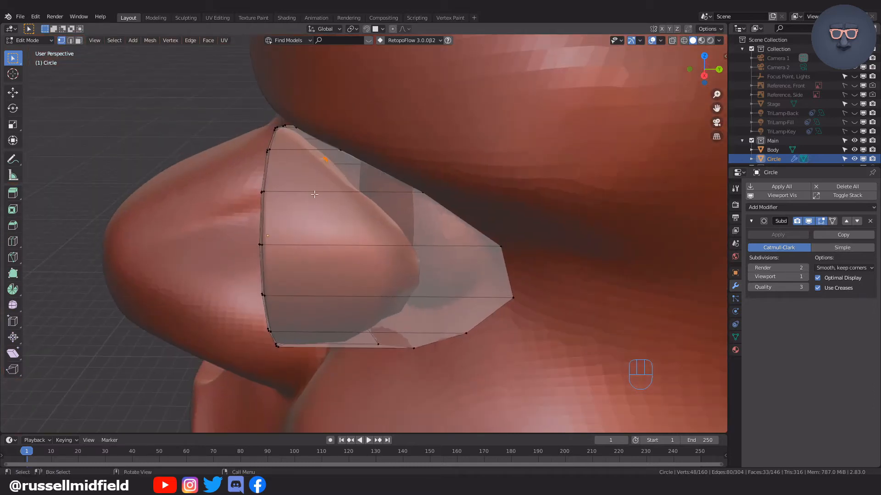
key("ctrl+r")
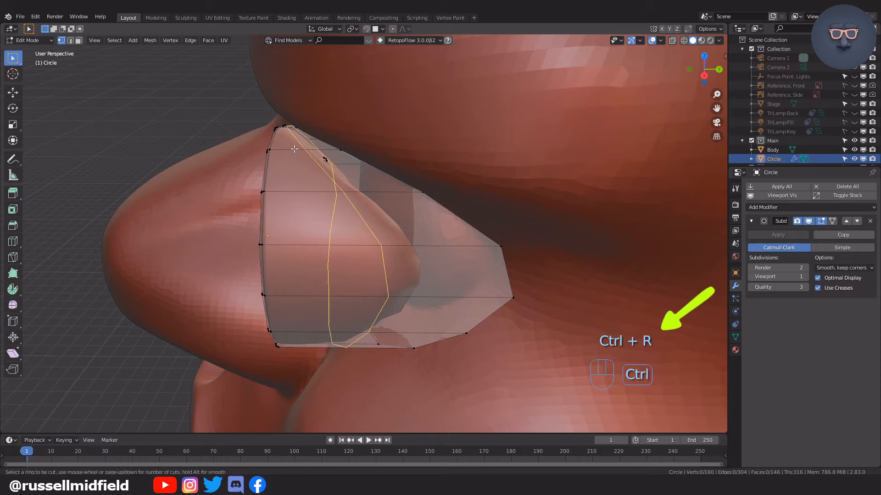
left_click(294, 149)
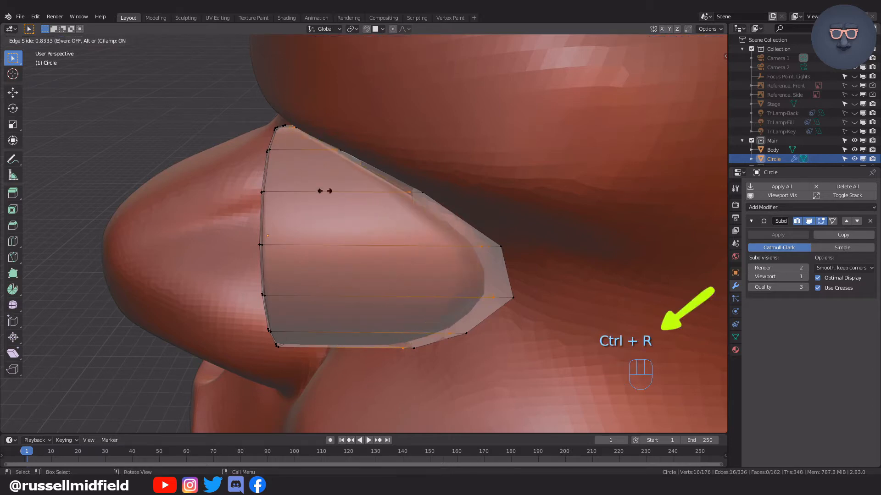
key("e")
key("f")
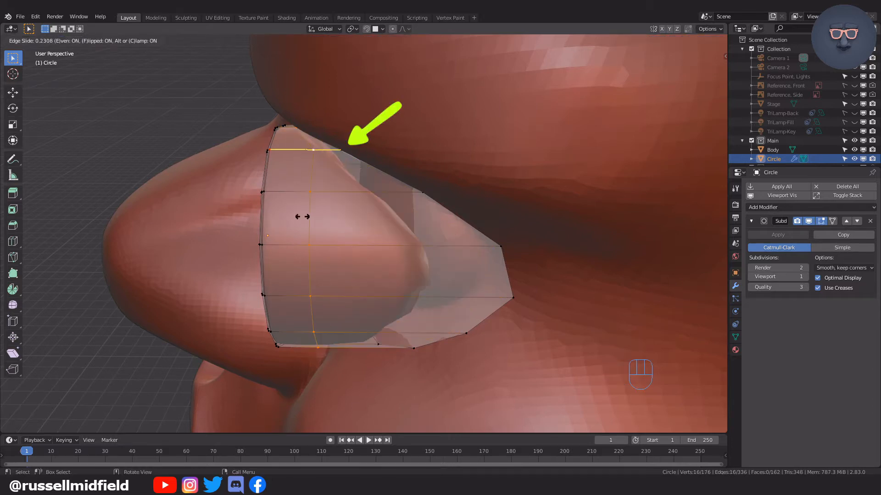
key("f")
key("f")
key("f")
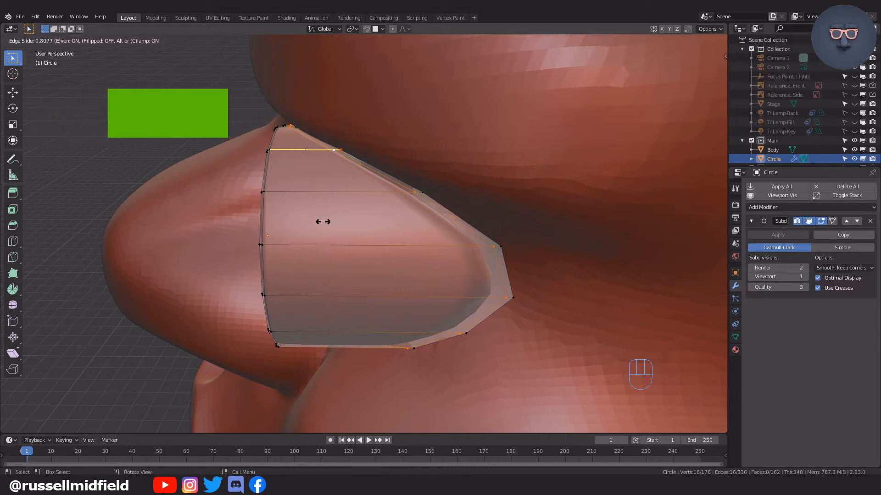
left_click(321, 220)
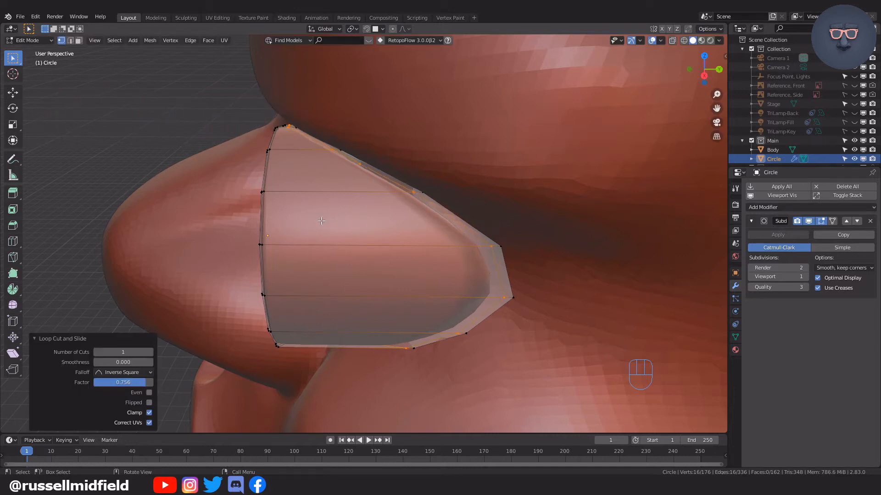
Return to Object Mode and isolate the goggle in local view.
middle_click_drag(321, 221, 448, 250)
key("Tab")
left_click(439, 201)
left_click(179, 154)
middle_click_drag(299, 200, 334, 200)
left_click(334, 200)
key("KP_Divide")
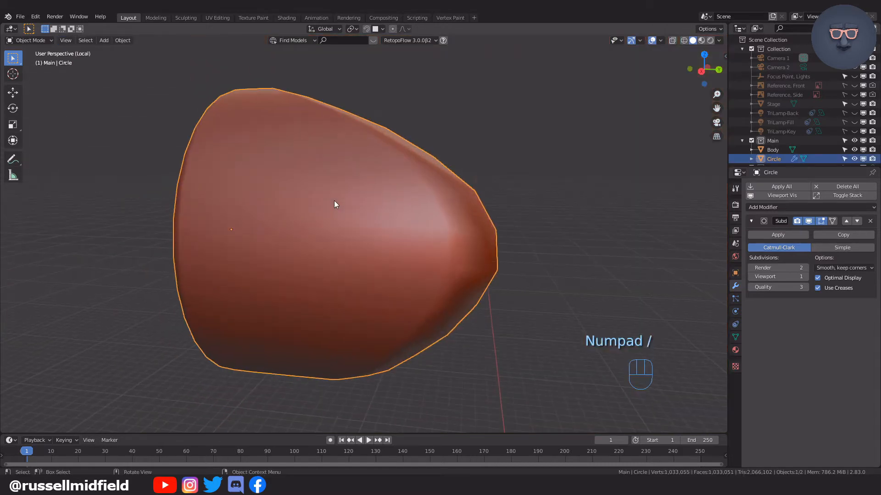
Select the goggle's back face in Edit Mode, inset it by about 0.09 m and return to Object Mode.
middle_click_drag(436, 262, 334, 210)
key("Tab")
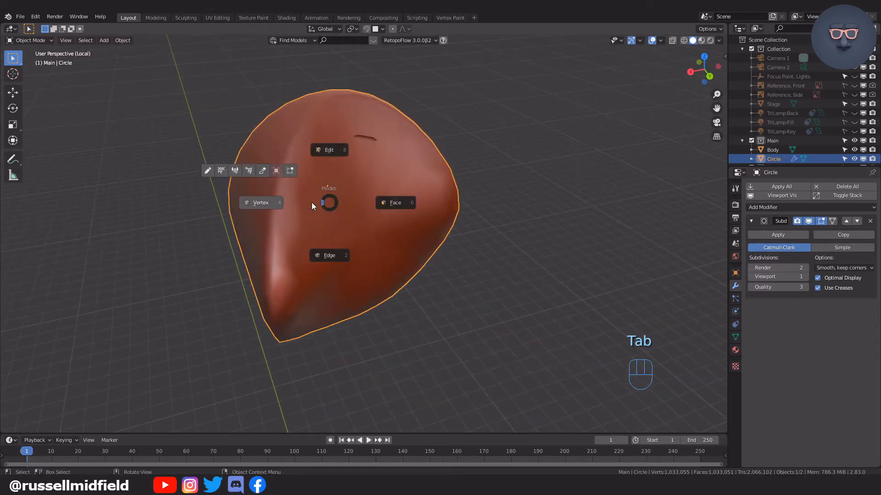
left_click(252, 201)
left_click(288, 177, "alt")
middle_click_drag(300, 185, 394, 181)
key("i")
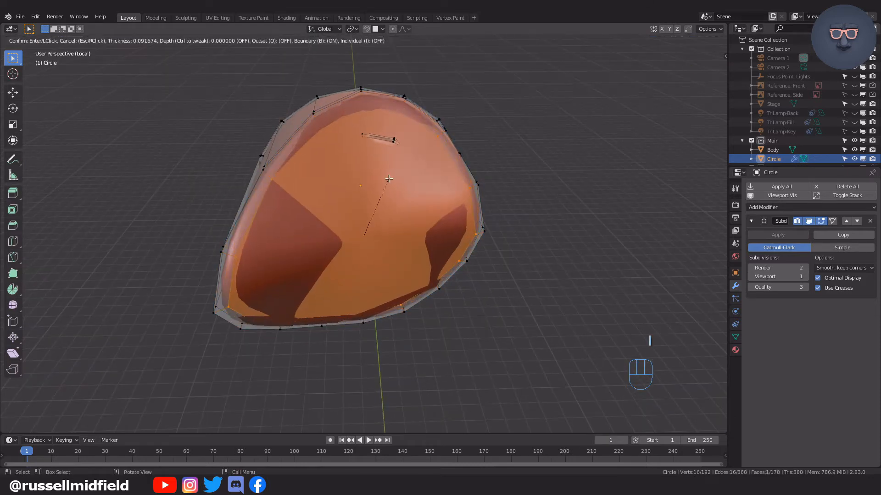
left_click(391, 179)
middle_click_drag(360, 210, 361, 246)
scroll(362, 246, "up", 3)
scroll(365, 194, "down", 3)
middle_click_drag(361, 206, 448, 208)
key("Tab")
key("Tab")
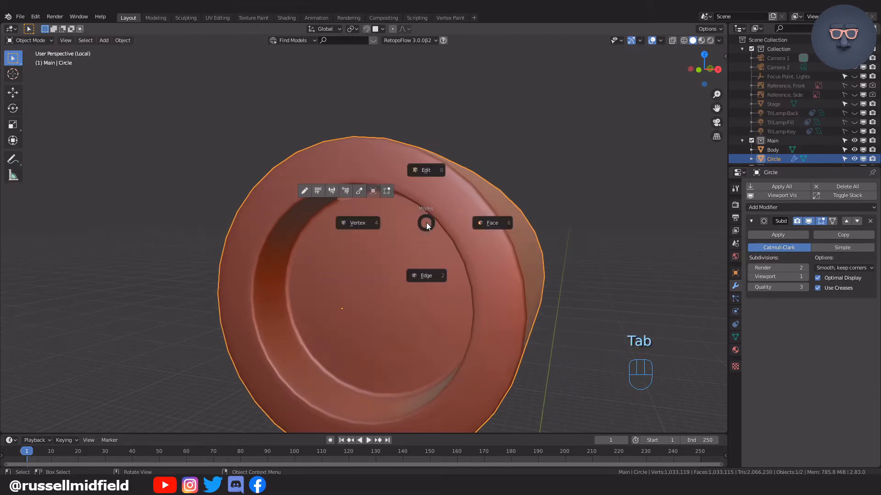
Select the recessed lens face and its surrounding bevelled edge loops in vertex mode, using X-ray view.
left_click(362, 223)
key("alt+z")
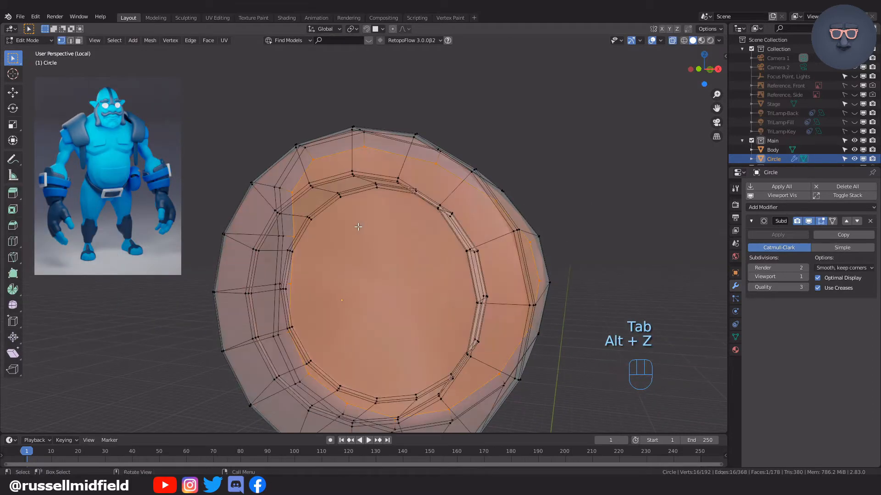
middle_click_drag(361, 226, 335, 220)
left_click(315, 217, "alt")
left_click(316, 216, "alt+shift")
left_click(315, 214, "alt+shift")
middle_click_drag(360, 243, 387, 286)
key("alt+z")
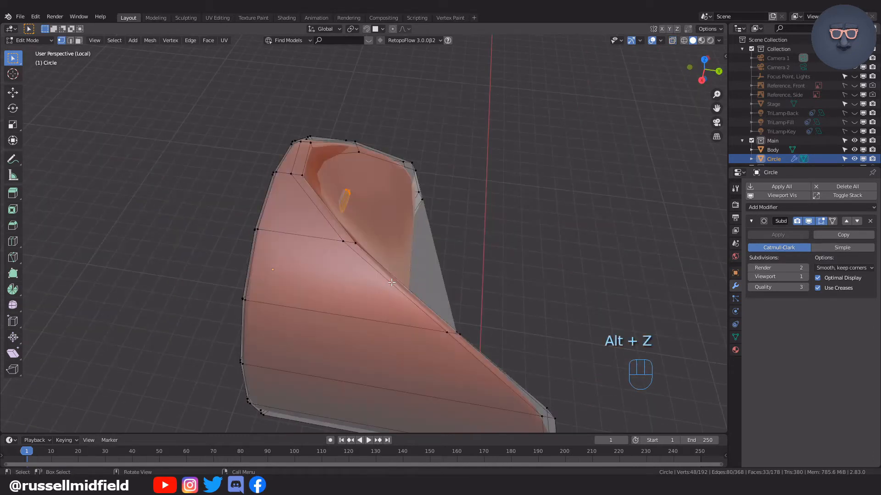
Move the selected lens face along the Y axis in two passes to adjust the recess depth.
key("g")
key("y")
left_click(424, 246)
mouse_move(413, 251)
middle_mouse_down()
mouse_move(458, 218)
mouse_move(444, 200)
mouse_move(498, 252)
mouse_move(390, 249)
mouse_move(413, 251)
middle_mouse_up()
key("g")
key("y")
left_click(437, 202)
Return to Object Mode, leave local view and look at the goggle on the whole head from the front.
scroll(460, 224, "down", 3)
key("Tab")
left_click(466, 173)
key("KP_Divide")
scroll(412, 247, "down", 4)
middle_click_drag(354, 278, 465, 290)
scroll(463, 288, "down", 5)
mouse_move(416, 259)
middle_mouse_down()
mouse_move(432, 271)
mouse_move(418, 268)
middle_mouse_up()
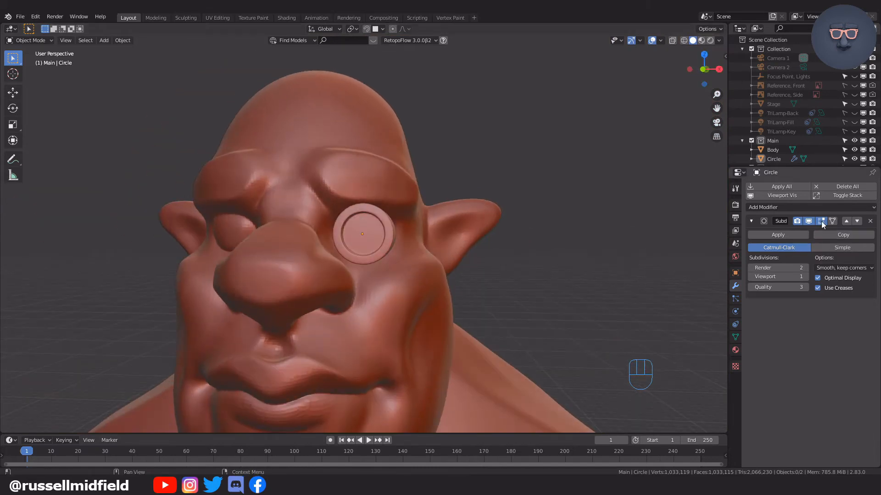
Add an X-axis Mirror modifier above the goggle's Subdivision modifier and apply the object's transform so it mirrors across the face.
left_click(812, 207)
left_click(721, 297)
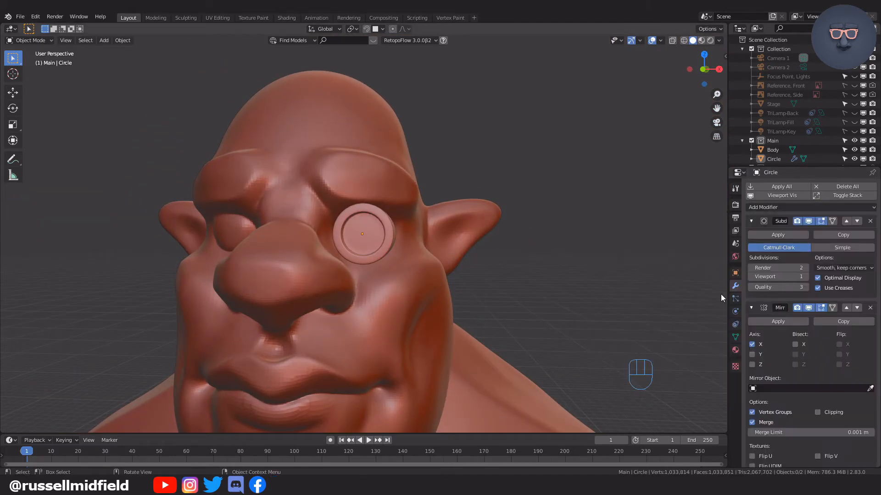
left_click(846, 308)
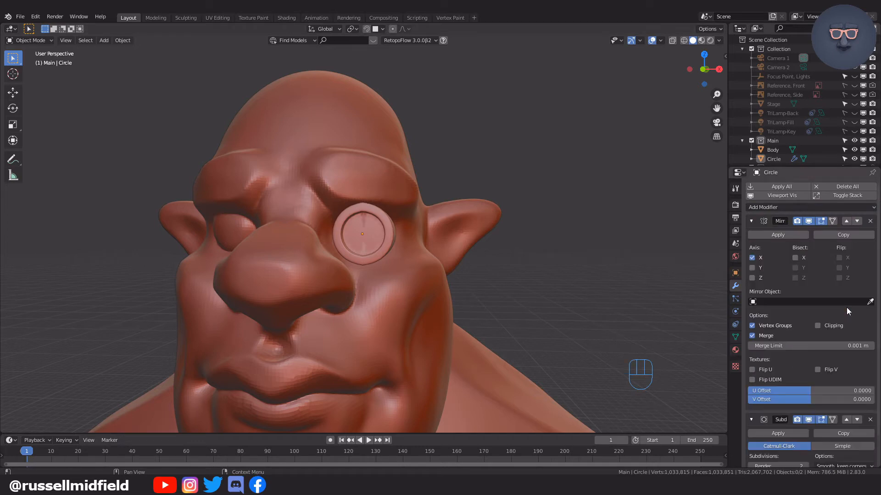
scroll(550, 278, "up", 2)
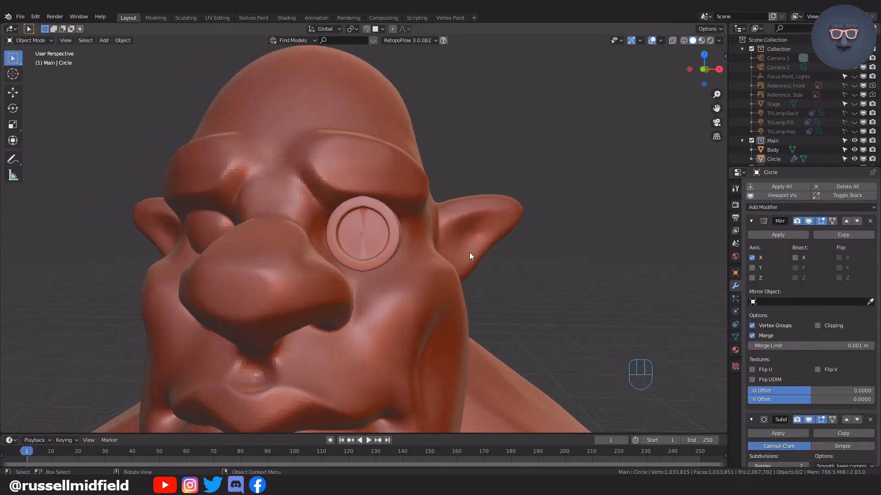
key("ctrl+a")
left_click(537, 266)
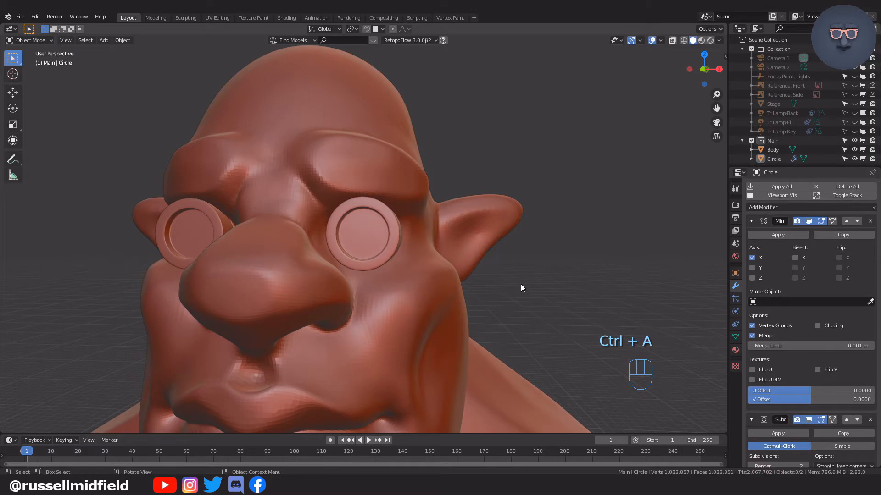
scroll(521, 288, "down", 4)
mouse_move(489, 291)
middle_mouse_down()
mouse_move(507, 293)
mouse_move(443, 288)
mouse_move(500, 293)
middle_mouse_up()
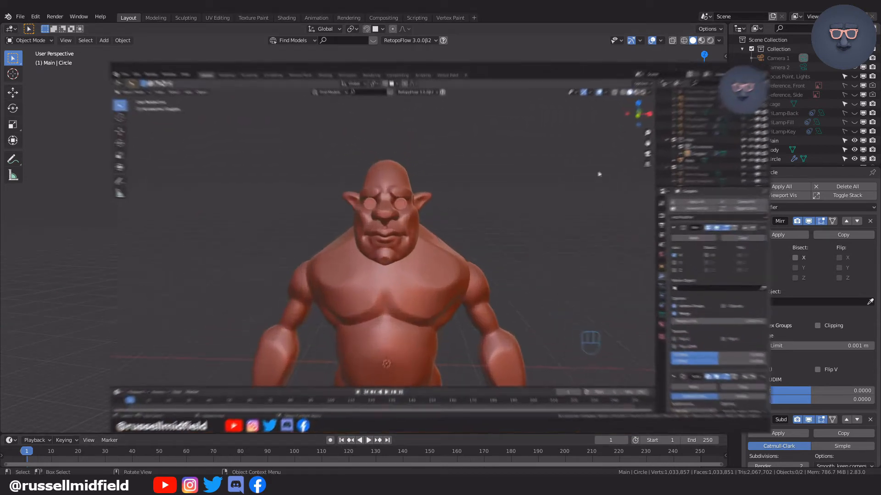
Add a Round Cube mesh with the Capsule preset, aligned to the right side view, as the moustache base.
key("KP_3")
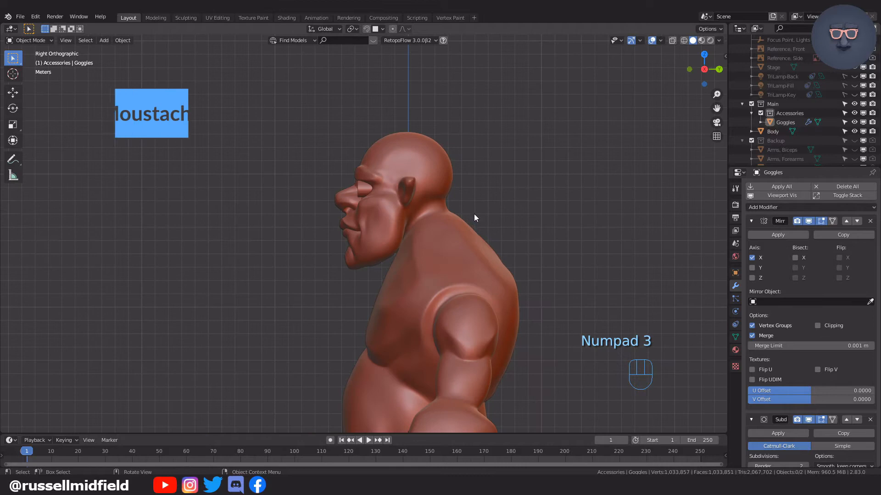
scroll(502, 232, "up", 2)
key("shift+a")
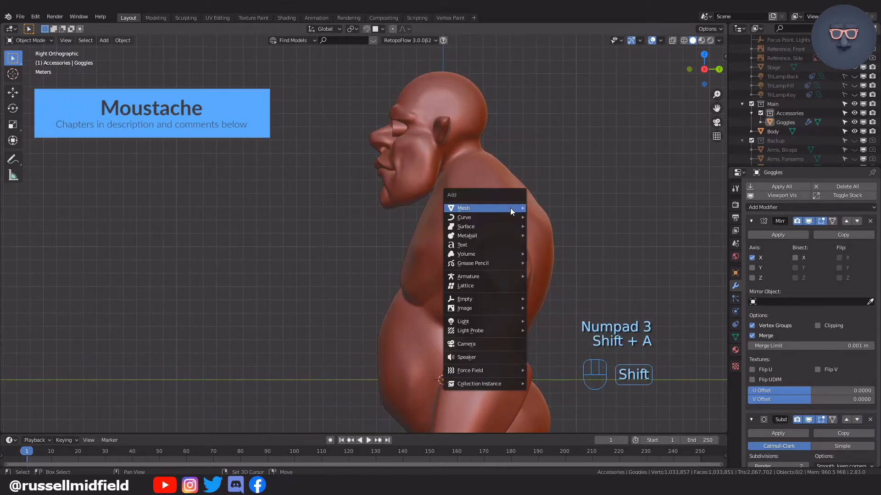
mouse_move(510, 209)
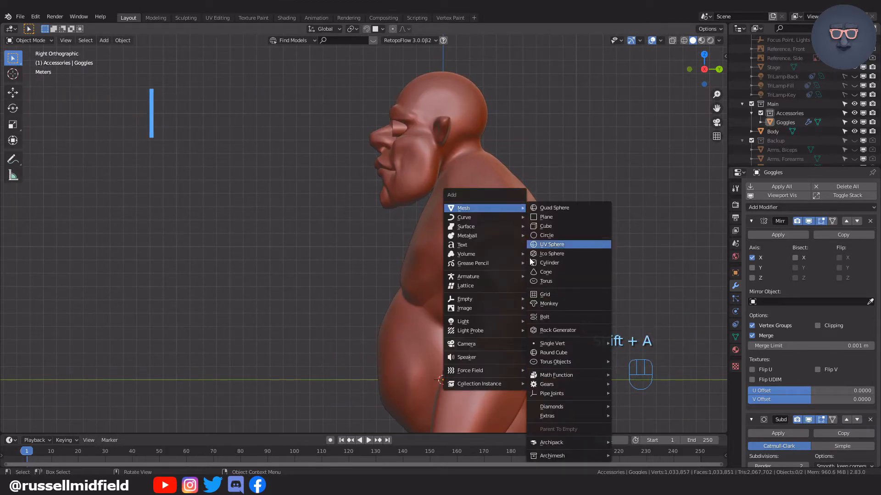
left_click(560, 353)
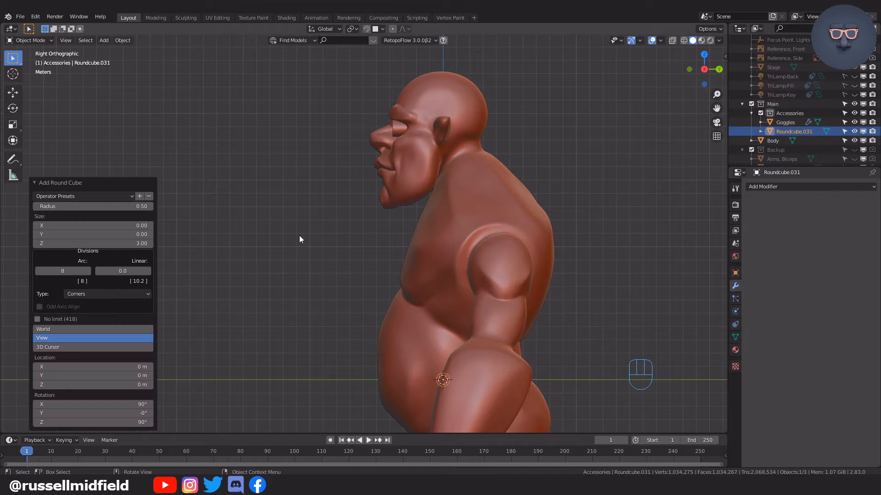
left_click(95, 196)
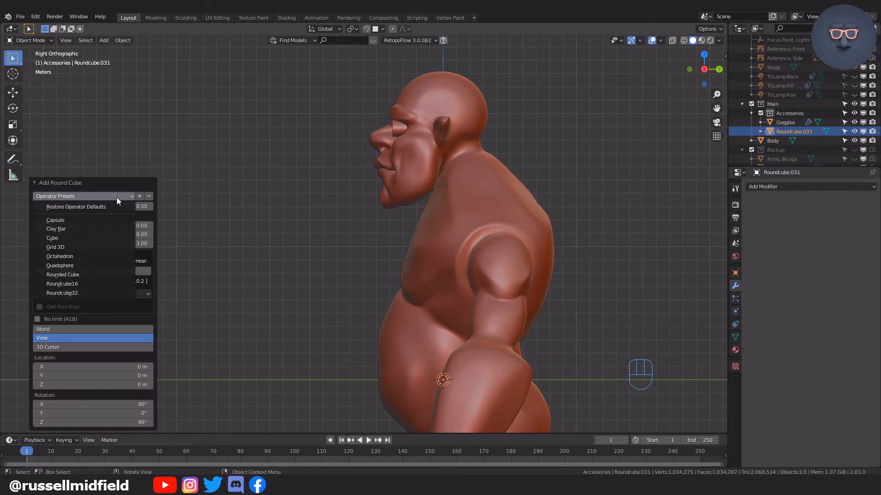
left_click(97, 221)
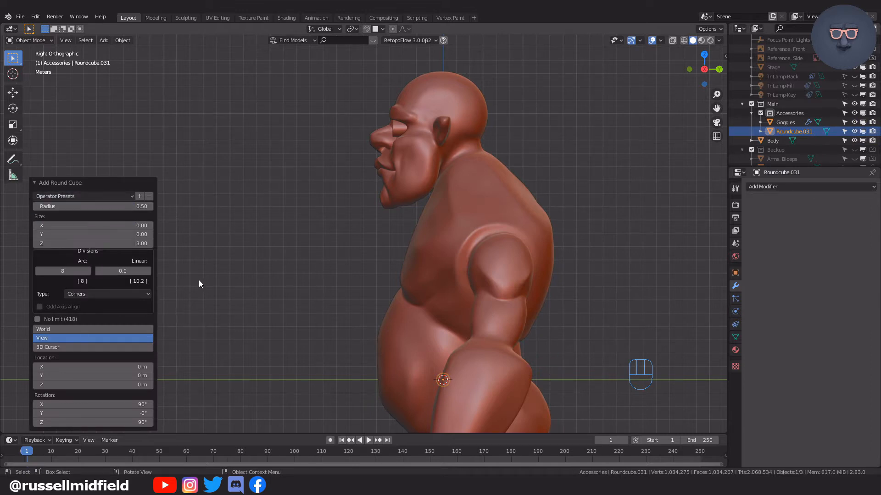
Raise the capsule about 17.18 m along Z, move it forward along Y to beneath the nose, and lower it about 0.17 m.
key("g")
key("z")
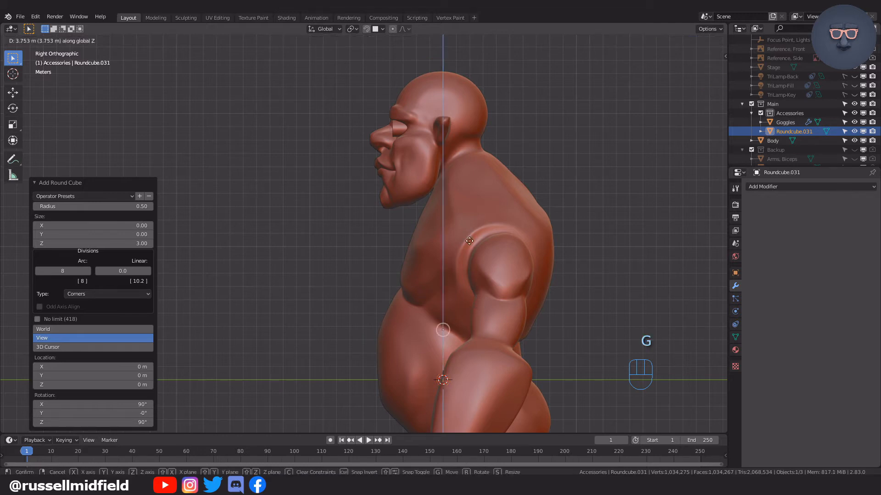
left_click(472, 83)
key("g")
key("y")
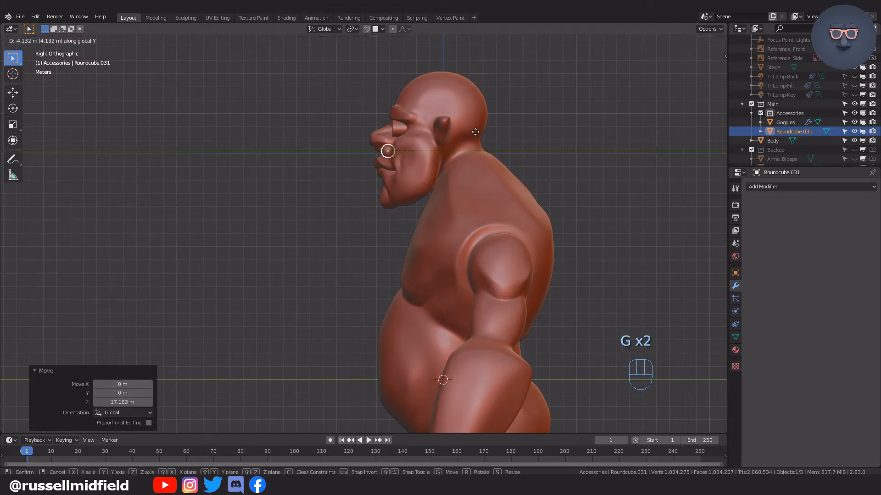
left_click(466, 135)
key("g")
key("z")
left_click(465, 139)
Widen the capsule along the X axis by a factor of about 1.336 in front view.
key("KP_1")
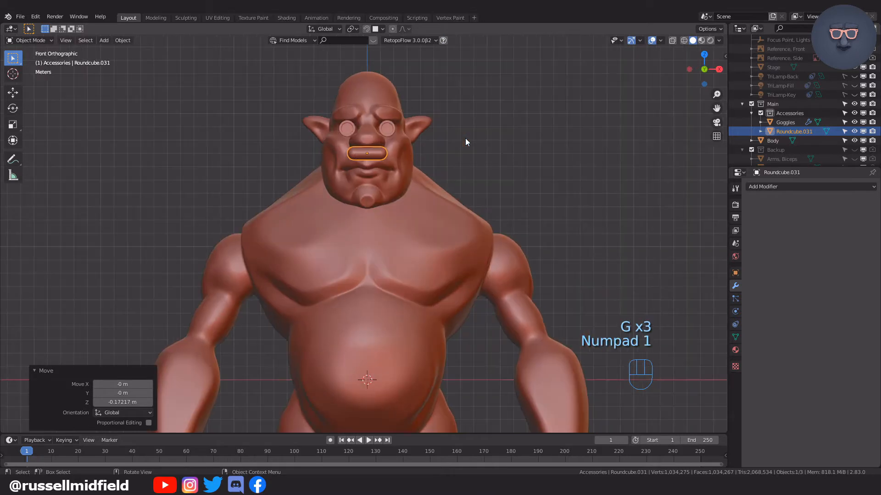
scroll(472, 138, "up", 5)
scroll(494, 189, "up", 5, "shift")
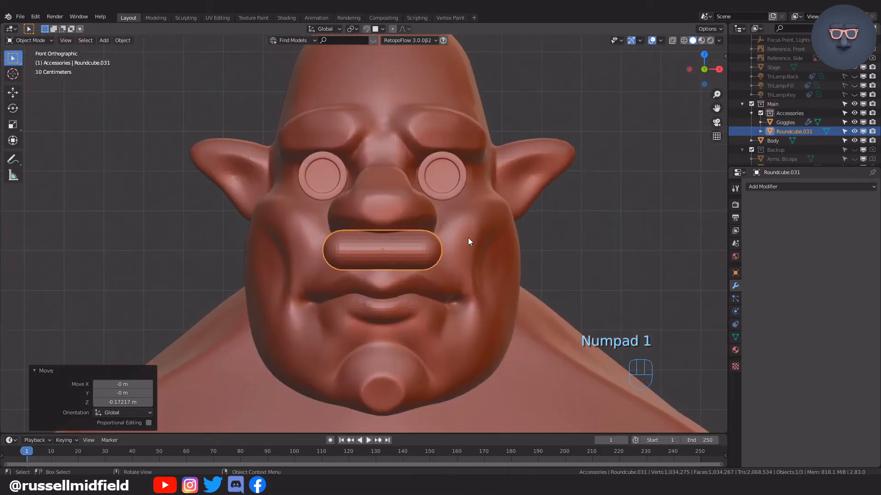
key("s")
key("x")
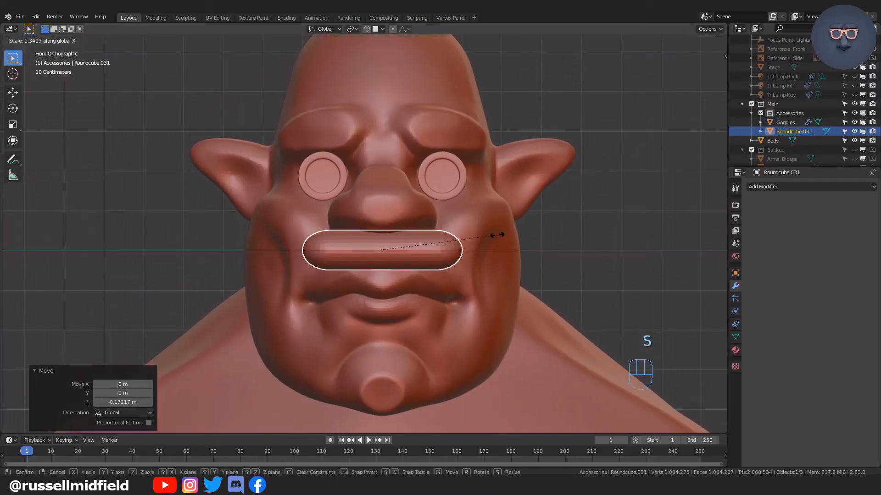
left_click(498, 235)
mouse_move(524, 251)
middle_mouse_down()
mouse_move(439, 254)
mouse_move(516, 253)
middle_mouse_up()
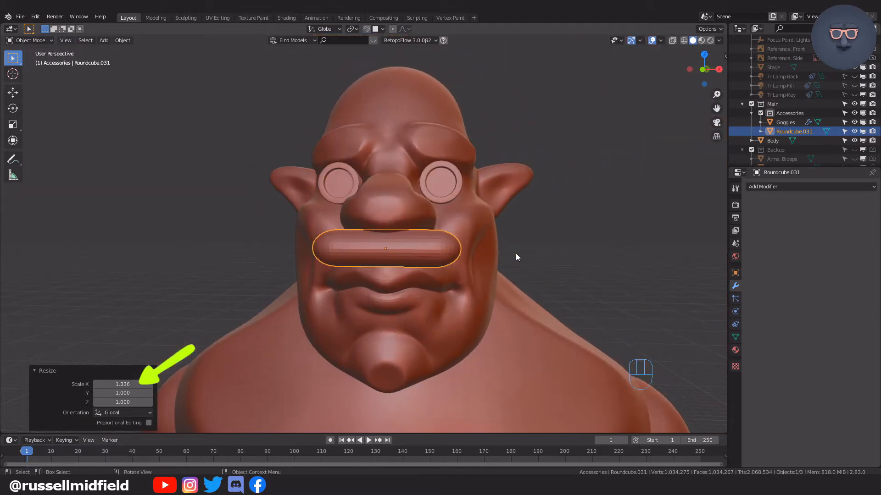
Remesh the capsule in Sculpt Mode with a 0.1 m voxel size.
key("ctrl+Tab")
left_click(524, 306)
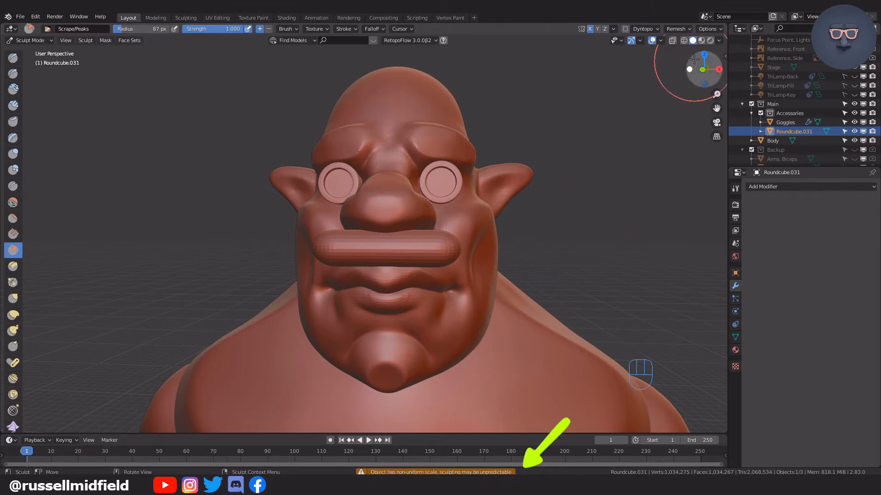
left_click(685, 31)
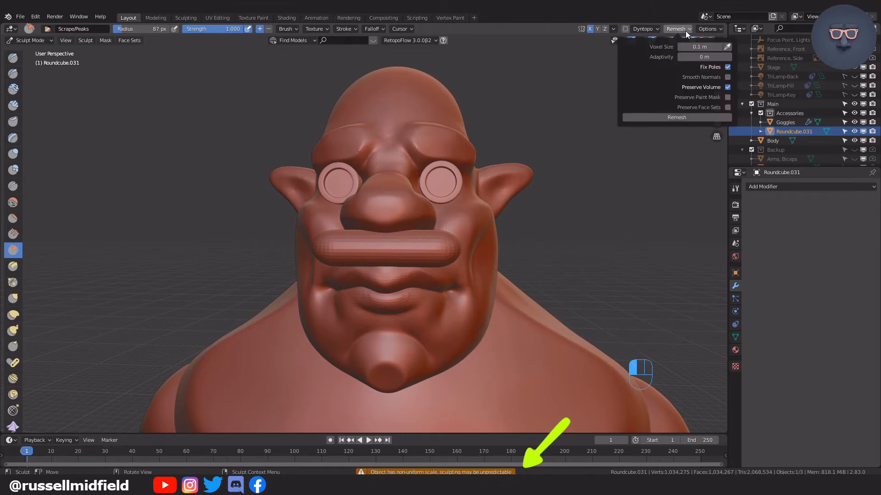
left_click(681, 118)
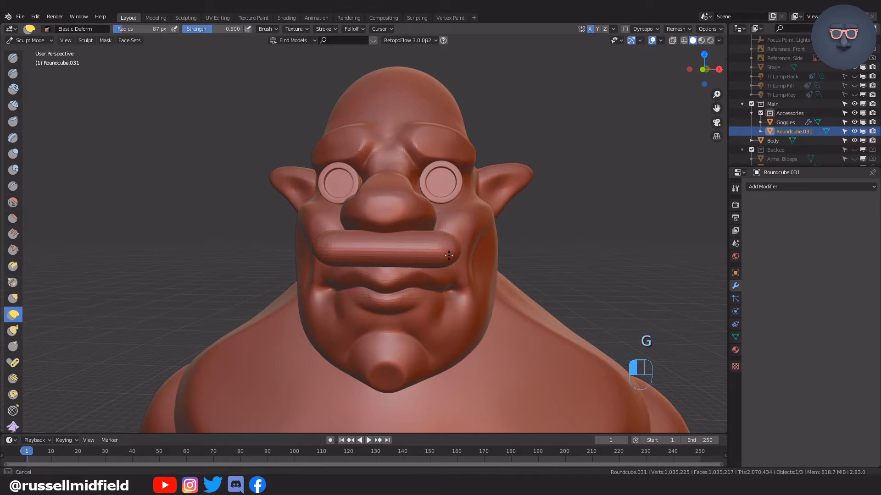
Try to pull the end of the moustache capsule down with the Elastic Deform brush.
key("ctrl+z")
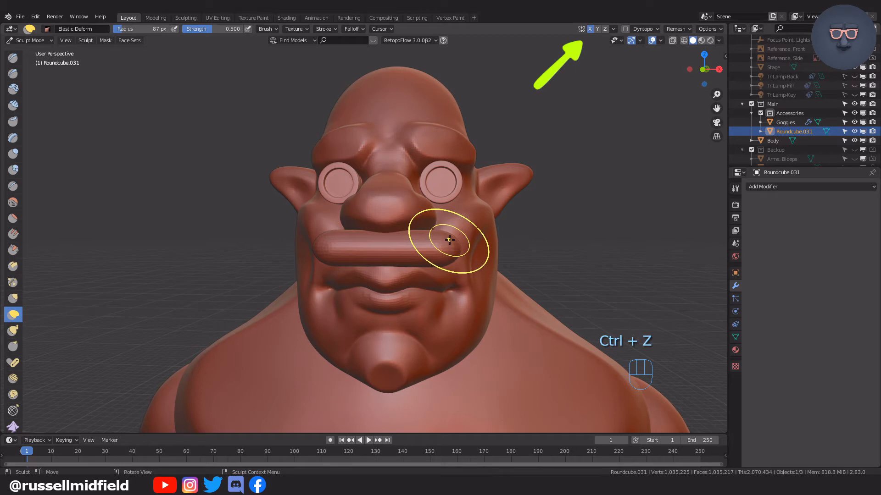
left_click_drag(448, 246, 457, 277)
key("ctrl+z")
Apply all transforms to the moustache capsule in Object Mode and return it to Sculpt Mode.
middle_click_drag(567, 311, 487, 275)
key("ctrl+Tab")
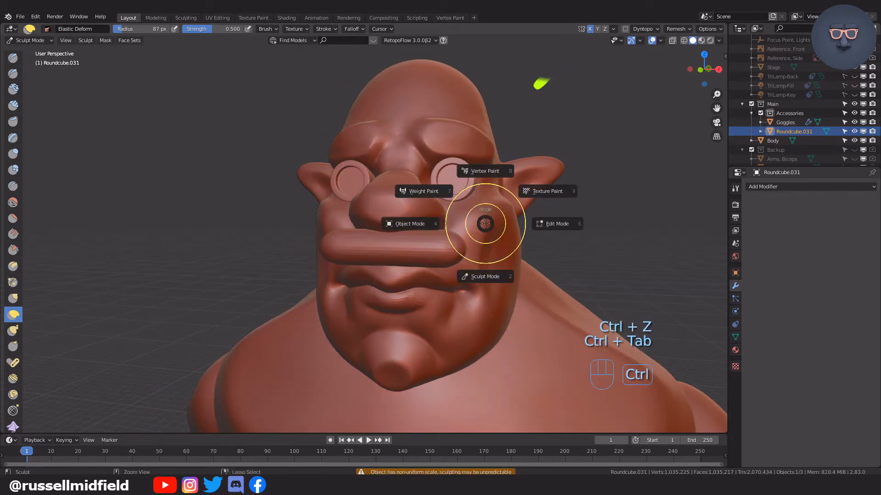
left_click(433, 219)
key("ctrl+a")
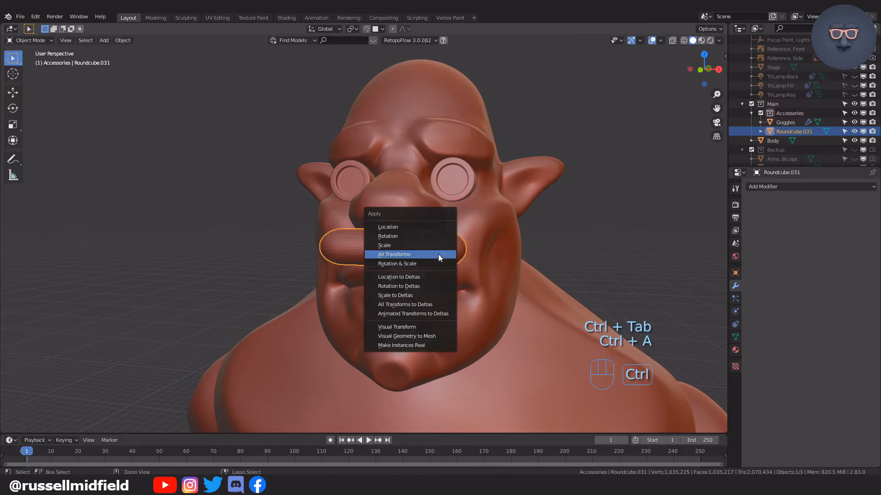
left_click(438, 255)
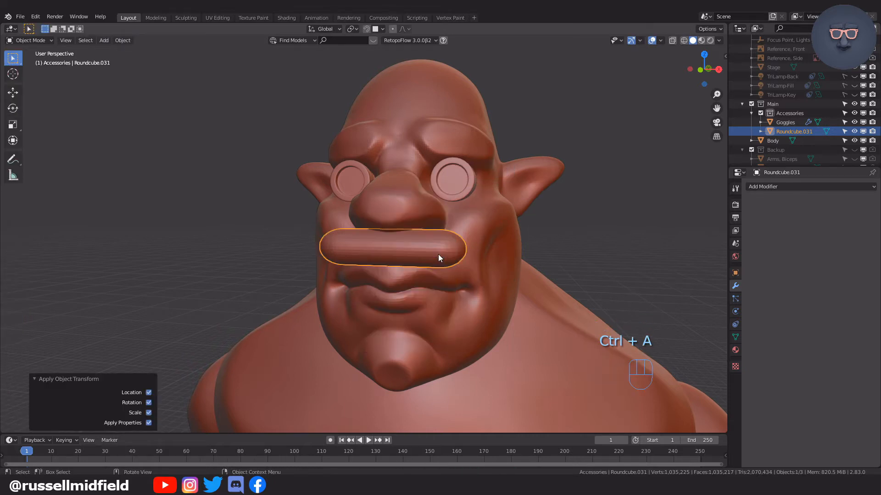
key("ctrl+Tab")
left_click(495, 295)
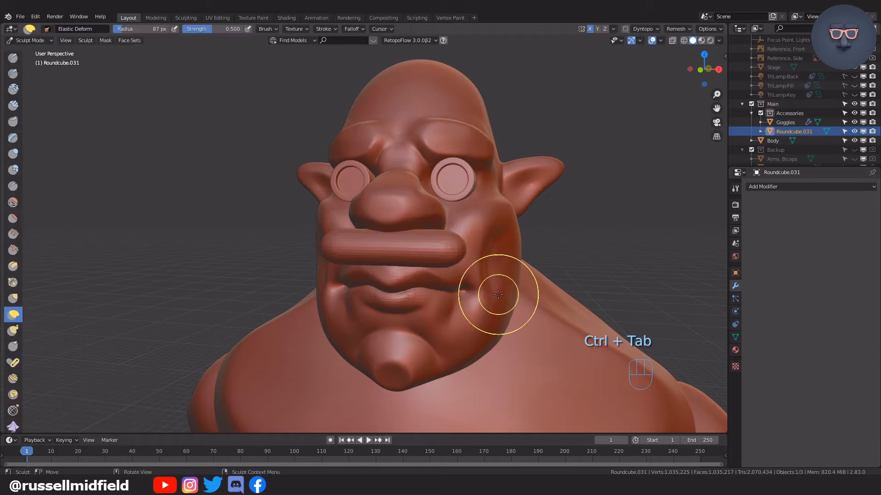
Bend both ends of the moustache down symmetrically with the Elastic Deform brush at a 155 px radius in front view.
left_click_drag(458, 274, 466, 226)
key("KP_1")
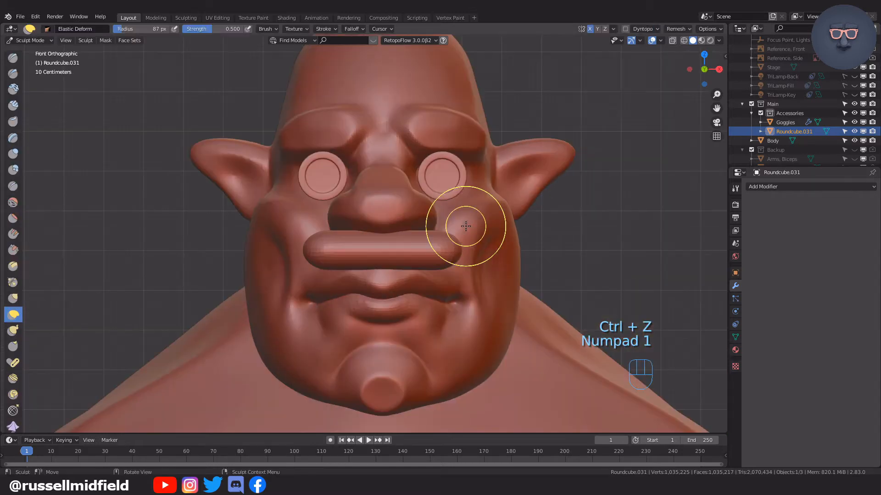
scroll(465, 226, "up", 3)
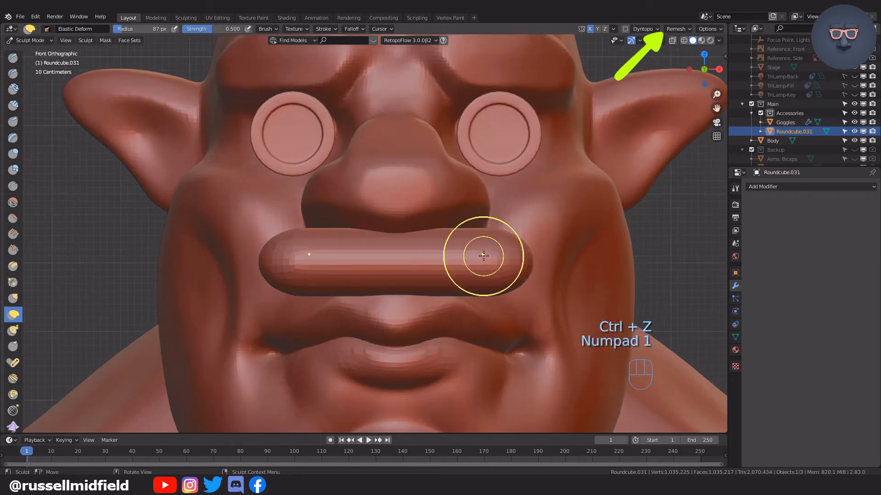
key("f")
left_click(514, 252)
key("g")
left_click_drag(516, 257, 534, 333)
left_click_drag(456, 273, 445, 256)
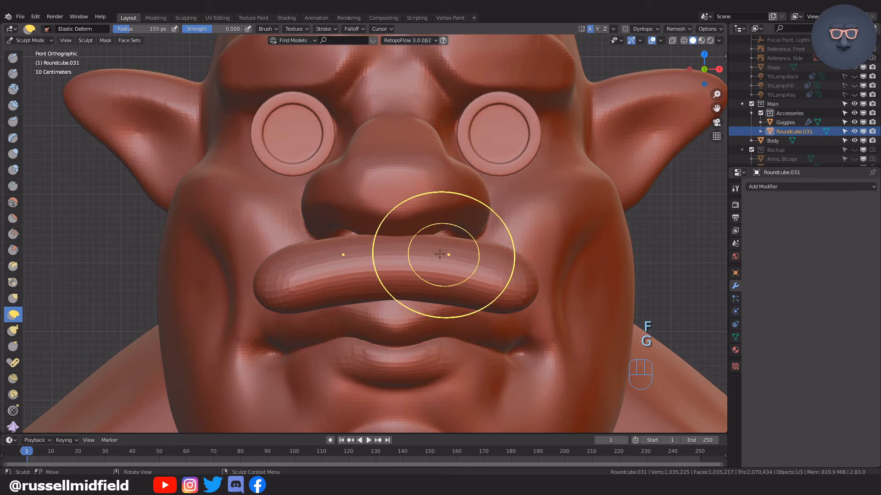
Push the moustache ends back toward the cheeks with the Elastic Deform brush from the side.
scroll(564, 279, "down", 3)
middle_click_drag(562, 279, 456, 289)
left_click_drag(405, 292, 437, 289)
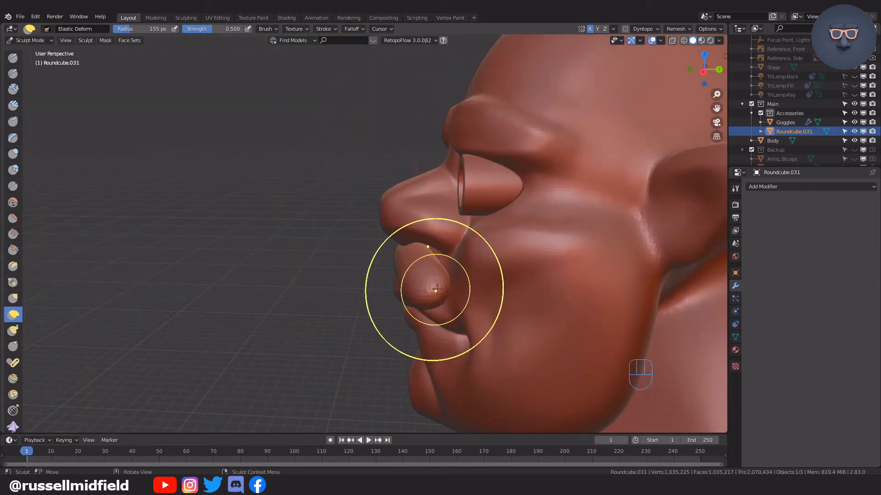
middle_click_drag(452, 291, 560, 266)
scroll(560, 266, "down", 4)
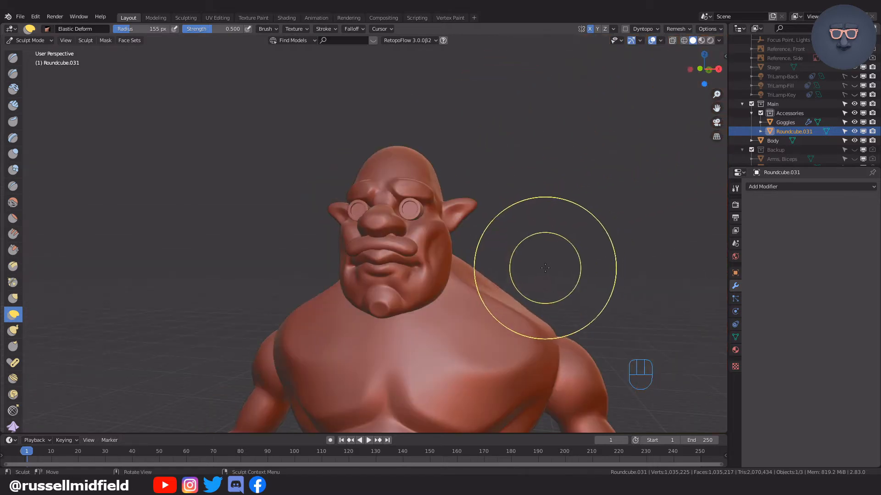
scroll(541, 268, "up", 5)
scroll(540, 275, "down", 4)
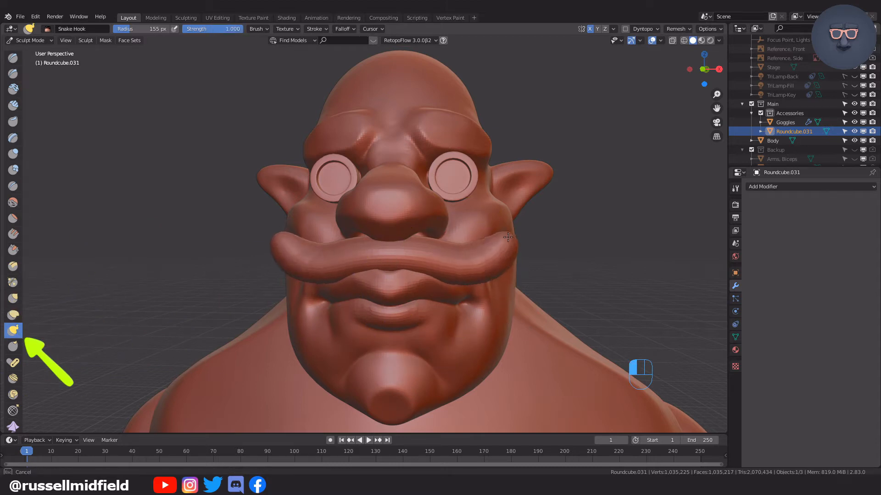
Shape the moustache's curled ends with the Snake Hook brush and adjust them from the side with Elastic Deform.
left_click_drag(486, 278, 497, 284)
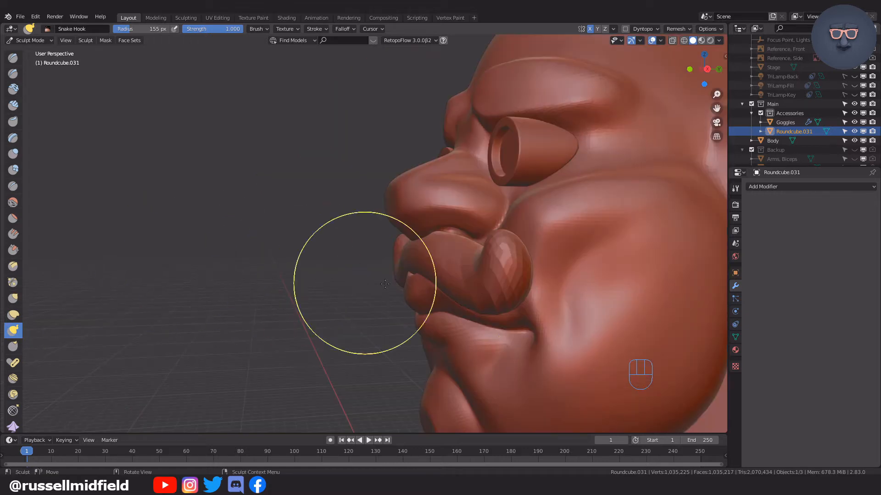
mouse_move(518, 285)
middle_mouse_down()
mouse_move(482, 290)
mouse_move(442, 147)
mouse_move(432, 334)
mouse_move(443, 283)
mouse_move(462, 315)
mouse_move(354, 305)
middle_mouse_up()
key("g")
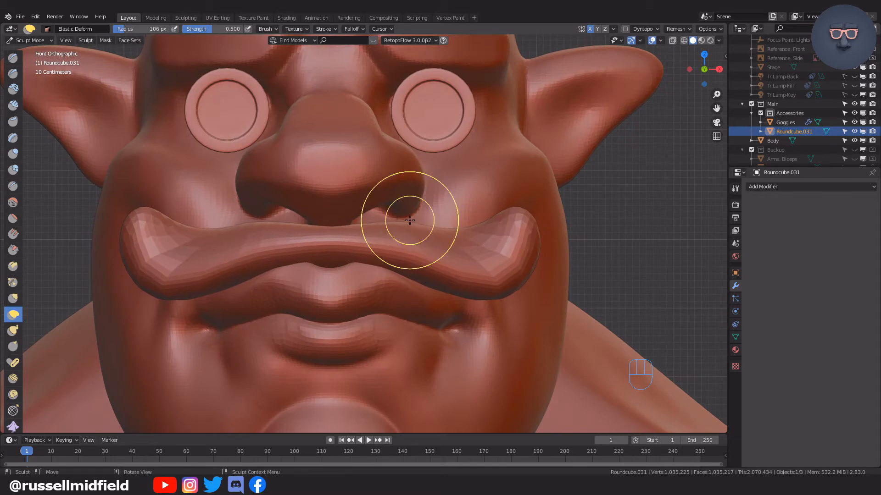
mouse_move(403, 243)
left_mouse_down()
mouse_move(408, 230)
mouse_move(378, 216)
left_mouse_up()
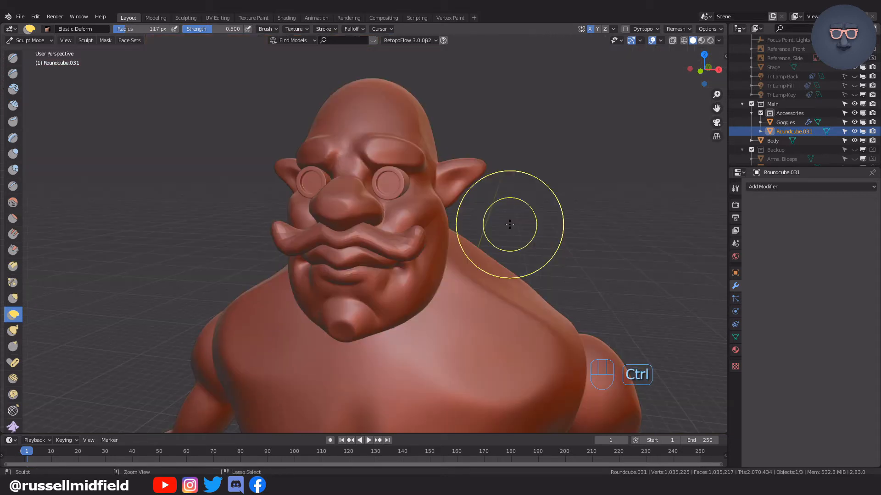
Refine the curl of the moustache's outer ends with the Elastic Deform brush at a 117 px radius.
scroll(449, 257, "up", 3)
left_click_drag(436, 249, 500, 247, "shift")
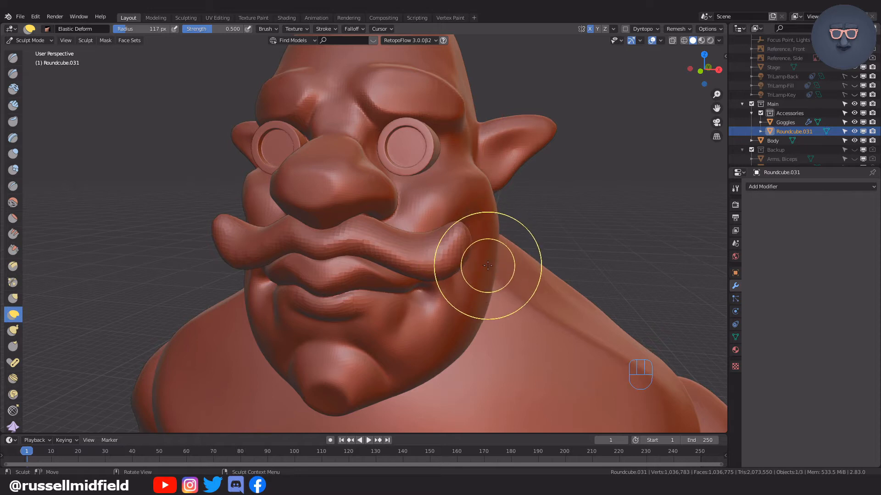
middle_click_drag(488, 265, 467, 255)
left_click_drag(452, 277, 523, 283, "shift")
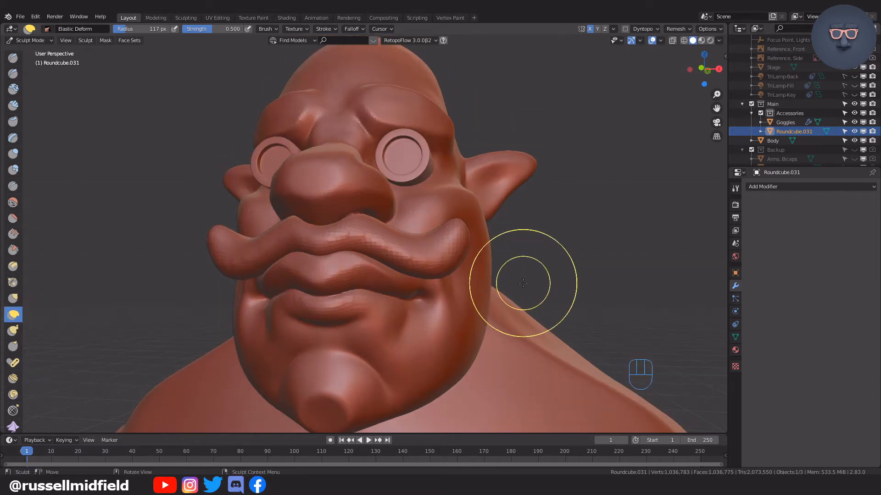
scroll(523, 283, "down", 3)
middle_click_drag(523, 283, 543, 301)
scroll(539, 263, "down", 1)
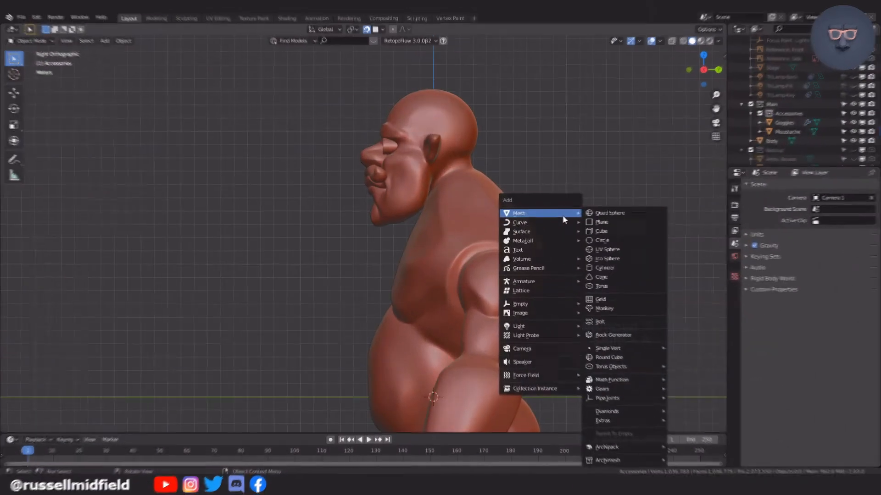
Add a Round Cube capsule for the eyebrow and move it -3.96 m along Y and 20.075 m along Z to the brow.
left_click(610, 331)
left_click(82, 197)
left_click(97, 221)
key("g")
left_click(395, 79)
key("KP_1")
scroll(395, 91, "up", 8)
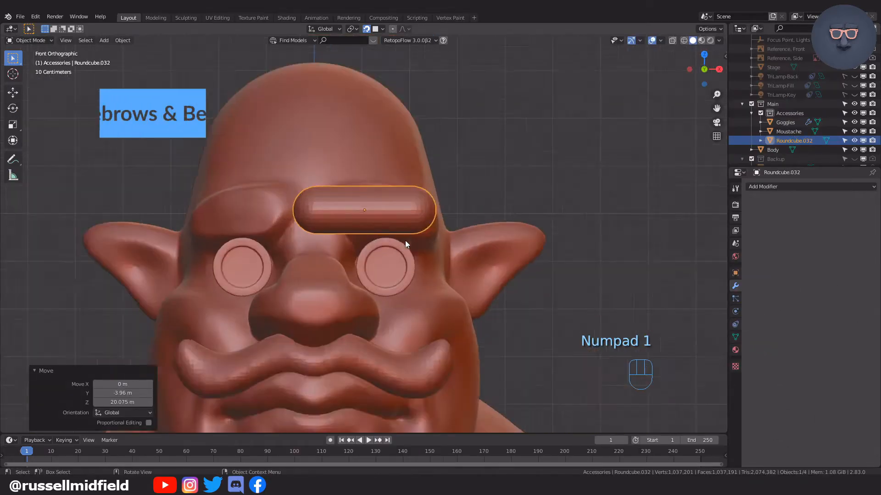
Position the new capsule over the brow above the character's left eye and scale it to fit.
key("g")
left_click(505, 192)
key("s")
left_click(496, 204)
Apply the eyebrow capsule's transforms and remesh it in Sculpt Mode.
key("ctrl+a")
left_click(496, 205)
key("ctrl+Tab")
key("ctrl+r")
Bend the eyebrow capsule to follow the brow ridge with the Elastic Deform brush at a 153 px radius.
middle_click_drag(364, 187, 478, 248)
left_click_drag(460, 302, 502, 310)
mouse_move(500, 302)
middle_mouse_down()
mouse_move(497, 251)
mouse_move(510, 242)
middle_mouse_up()
key("KP_1")
key("f")
left_click(394, 211)
left_click_drag(306, 240, 315, 227, "shift")
left_click_drag(327, 188, 324, 185, "shift")
Remesh the eyebrow and shape its outer end around the side of the brow.
key("ctrl+r")
left_click_drag(525, 198, 481, 196)
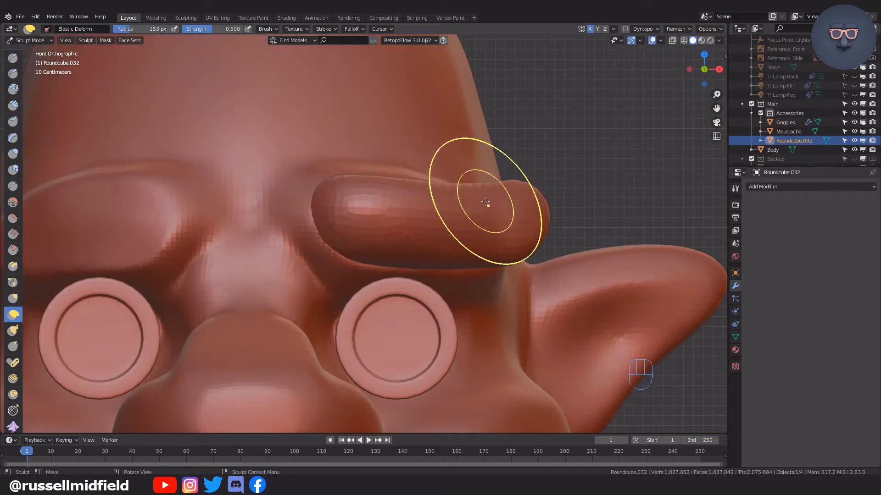
scroll(466, 230, "down", 2)
middle_click_drag(467, 229, 527, 173)
key("KP_1")
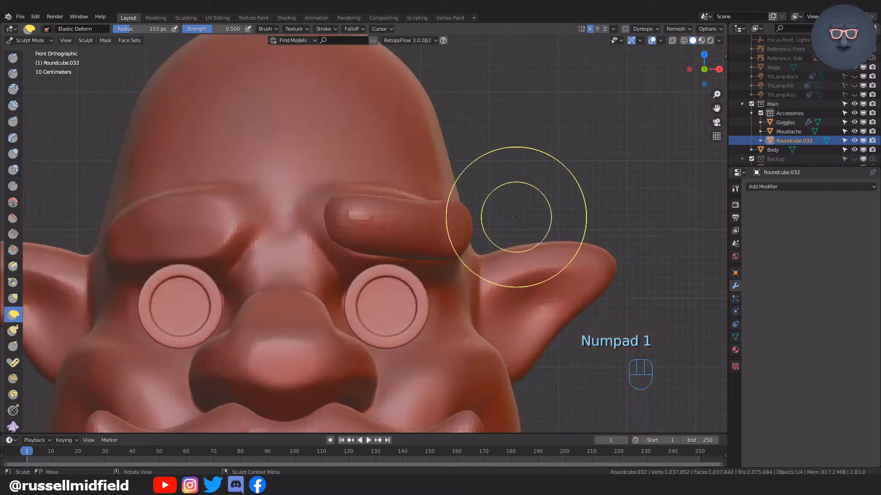
scroll(511, 218, "up", 2)
scroll(65, 264, "down", 2)
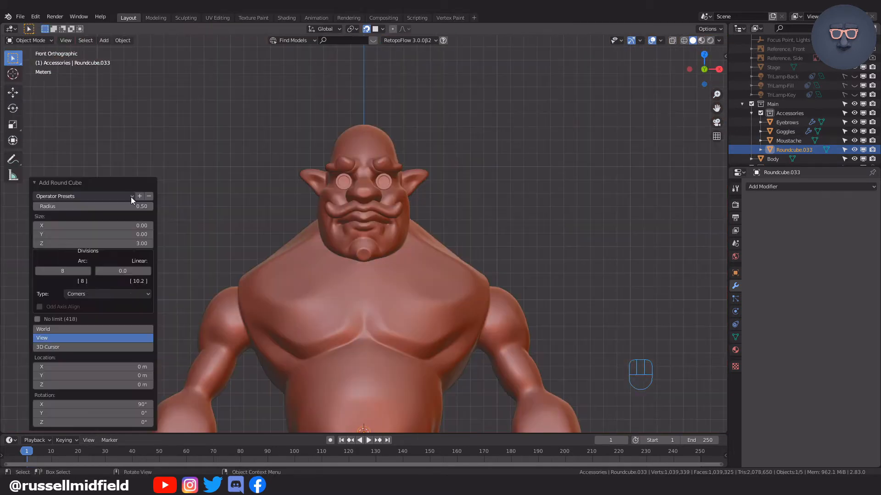
Add a sphere-shaped Round Cube aligned to the front view and raise it 15.496 m along Z to the mouth.
left_click(130, 197)
left_click(91, 274)
left_click(69, 272)
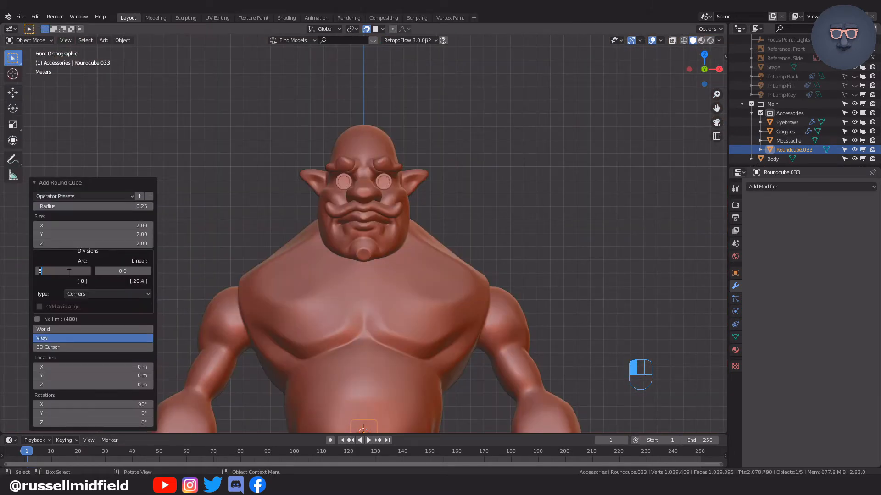
key("g")
key("z")
left_click(420, 249)
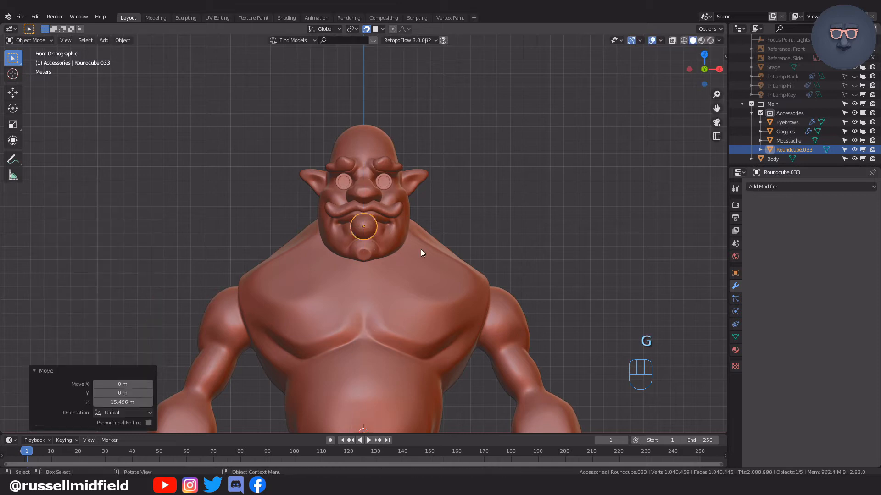
Move the sphere along X to the left side of the character's jaw and scale it.
scroll(420, 249, "up", 2)
key("g")
key("x")
left_click(443, 248)
middle_click_drag(444, 250, 380, 272)
key("KP_1")
key("s")
left_click(467, 227)
Adjust the sphere's height along Z and narrow it along X beside the cheek.
key("g")
key("z")
left_click(468, 217)
key("s")
key("x")
left_click(419, 224)
Scale the sideburn shape along Y and move it 1.0886 m along Y toward the ear.
middle_click_drag(451, 252, 412, 269)
key("s")
key("y")
left_click(419, 255)
key("g")
key("y")
left_click(441, 251)
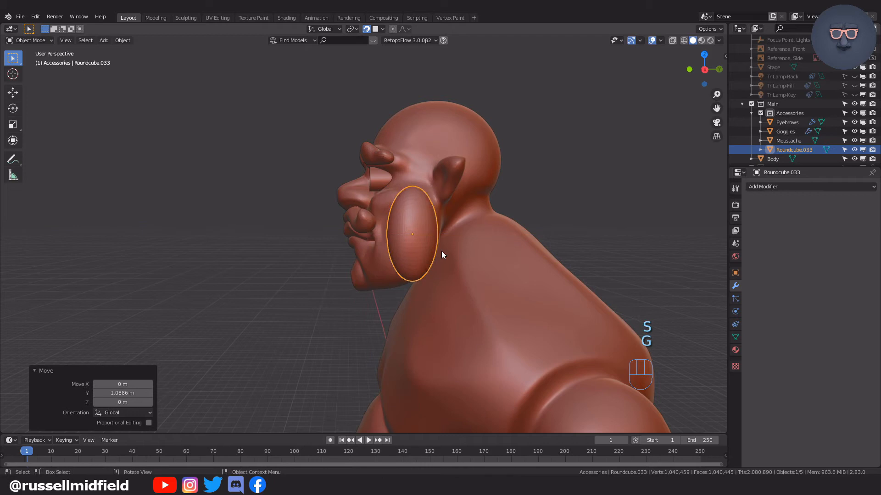
Apply all transforms to the sideburn shape and remesh it in Sculpt Mode.
key("KP_1")
scroll(522, 258, "up", 5)
key("ctrl+Tab")
key("ctrl+Tab")
key("ctrl+a")
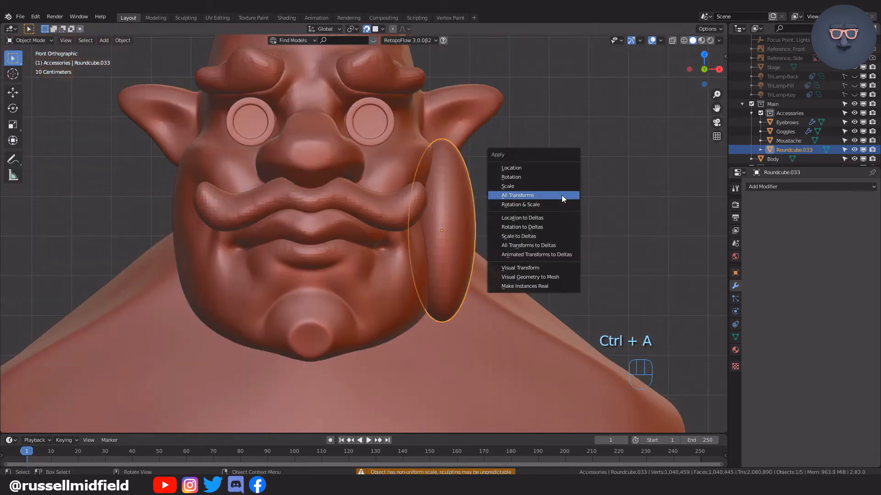
left_click(561, 194)
key("ctrl+Tab")
left_click(561, 196)
key("ctrl+r")
Pull the sideburn's lower part forward along the jaw with the Elastic Deform brush at a 177 px radius.
mouse_move(561, 195)
middle_mouse_down()
mouse_move(520, 223)
mouse_move(507, 221)
middle_mouse_up()
key("f")
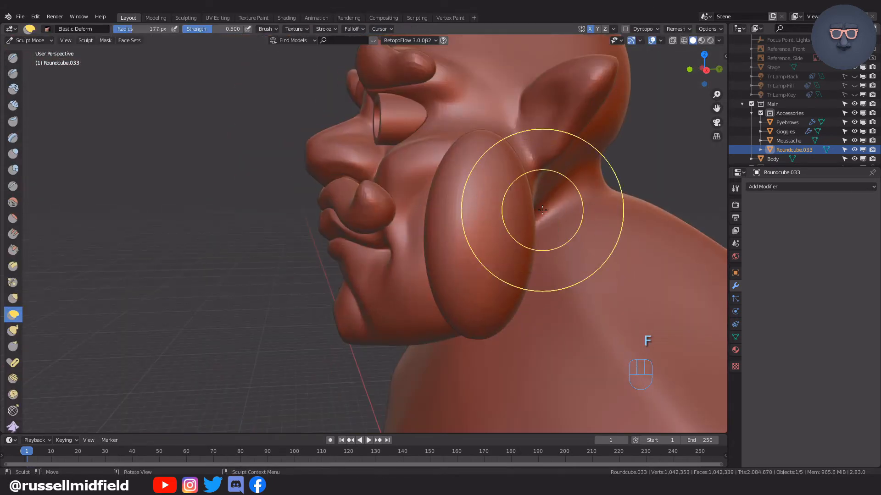
left_click(624, 210)
key("g")
left_click_drag(462, 296, 428, 298)
middle_click_drag(428, 296, 402, 293)
mouse_move(438, 257)
left_mouse_down()
mouse_move(421, 254)
mouse_move(467, 211)
left_mouse_up()
Resize the Elastic Deform brush and mould the sideburn against the cheek in front view.
key("f")
left_click(447, 164)
scroll(447, 183, "down", 2)
middle_click_drag(442, 215, 519, 257)
key("KP_1")
left_click_drag(468, 268, 462, 252)
left_click_drag(464, 217, 472, 223)
middle_click_drag(487, 231, 468, 236)
Set the brush radius to 170 px and pull the sideburn's top up beside the ear with Snake Hook.
key("f")
left_click(523, 239)
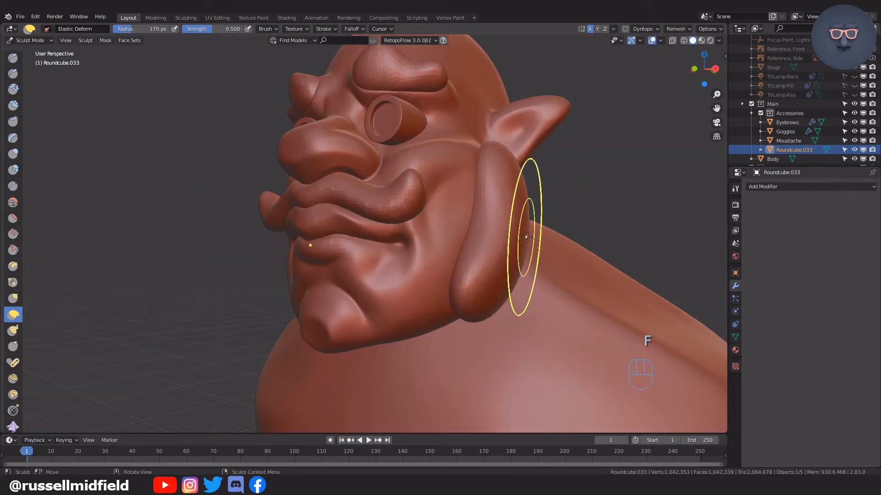
middle_click_drag(528, 280, 491, 285)
scroll(491, 284, "up", 2)
scroll(491, 285, "down", 2)
left_click(14, 330)
left_click_drag(474, 149, 478, 101)
left_click_drag(439, 168, 454, 163)
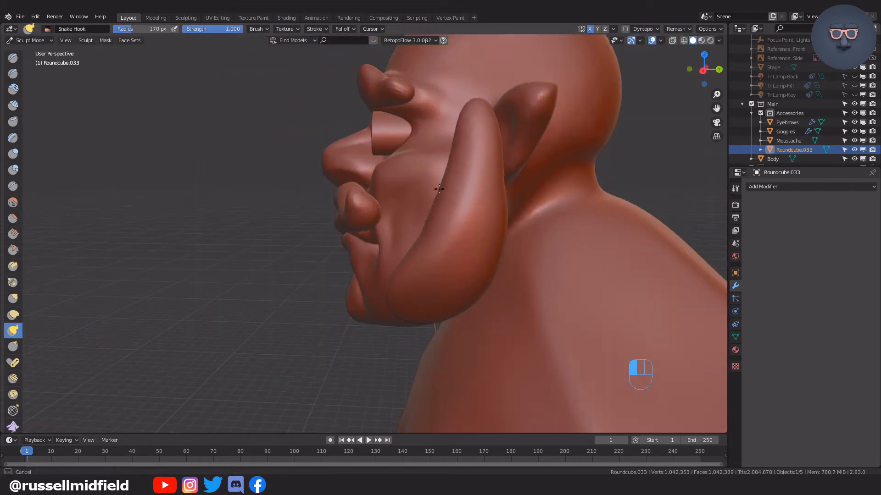
middle_click_drag(477, 184, 469, 184)
left_click_drag(497, 152, 486, 151)
Resize the Snake Hook brush and refine the sideburn's outline in front view.
scroll(458, 193, "down", 2)
mouse_move(433, 229)
middle_mouse_down()
mouse_move(501, 251)
mouse_move(506, 234)
middle_mouse_up()
key("f")
left_click(507, 205)
key("KP_1")
left_click_drag(423, 140, 415, 141)
mouse_move(491, 220)
middle_mouse_down()
mouse_move(454, 205)
mouse_move(477, 229)
middle_mouse_up()
Undo the last sideburn stroke and set the Snake Hook brush radius to 100 px.
scroll(451, 263, "down", 3)
mouse_move(470, 263)
middle_mouse_down()
mouse_move(439, 265)
mouse_move(440, 256)
middle_mouse_up()
scroll(440, 257, "up", 3)
key("ctrl+z")
key("f")
left_click(490, 252)
scroll(440, 255, "down", 3)
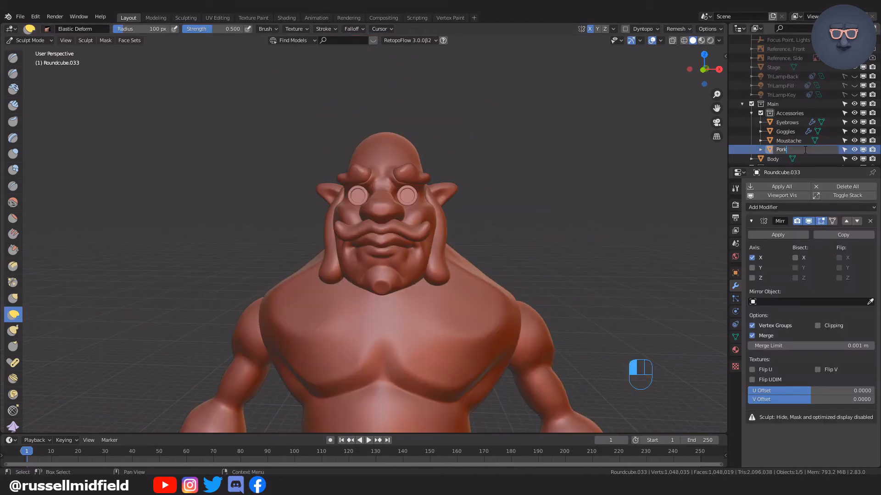
Rename the sideburn object as Porkchops.
type("chops")
key("Return")
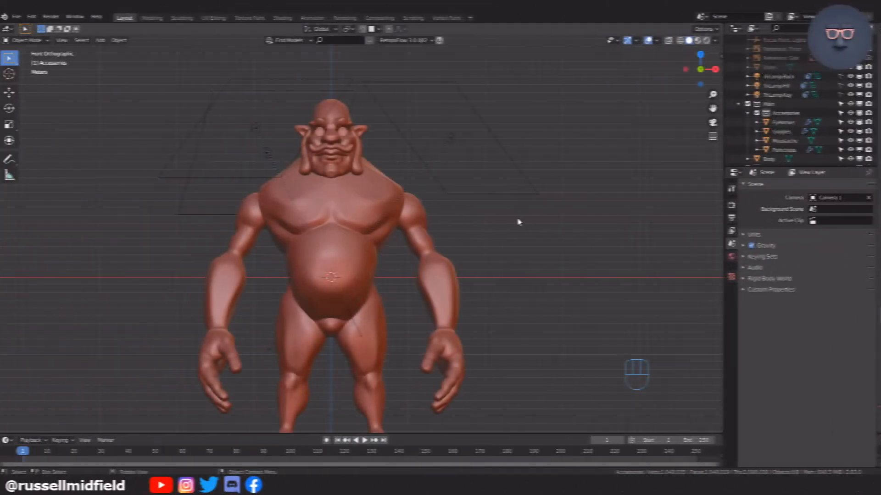
Add a mesh circle in right side view as the shoulder armor base and scale it.
key("KP_3")
key("shift+a")
left_click(536, 250)
key("s")
left_click(487, 282)
Turn on X-ray, resize the circle, and move it 4.0462 m along Y and 8.509 m along Z around the shoulder.
key("alt+z")
key("s")
left_click(615, 280)
key("g")
left_click(651, 215)
scroll(568, 221, "up", 4)
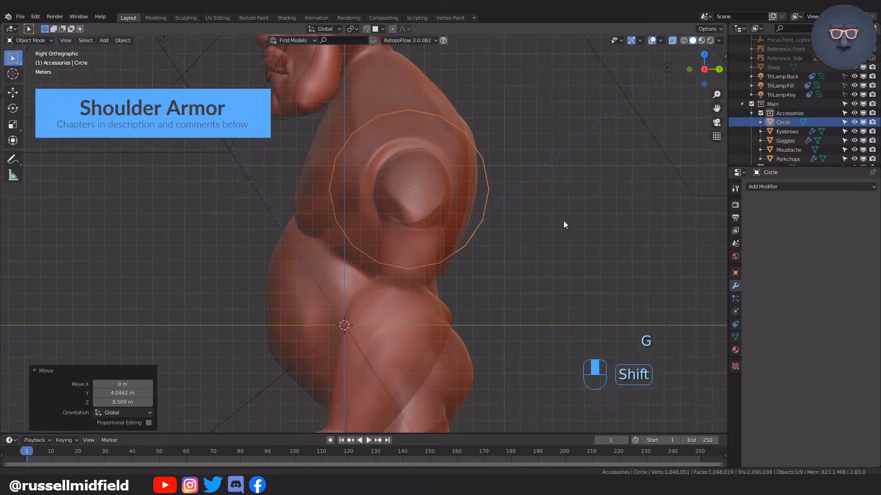
Move the circle 10.049 m along X so it sits at the ogre's shoulder.
middle_click_drag(440, 257, 518, 264)
key("g")
key("x")
left_click(658, 259)
key("KP_1")
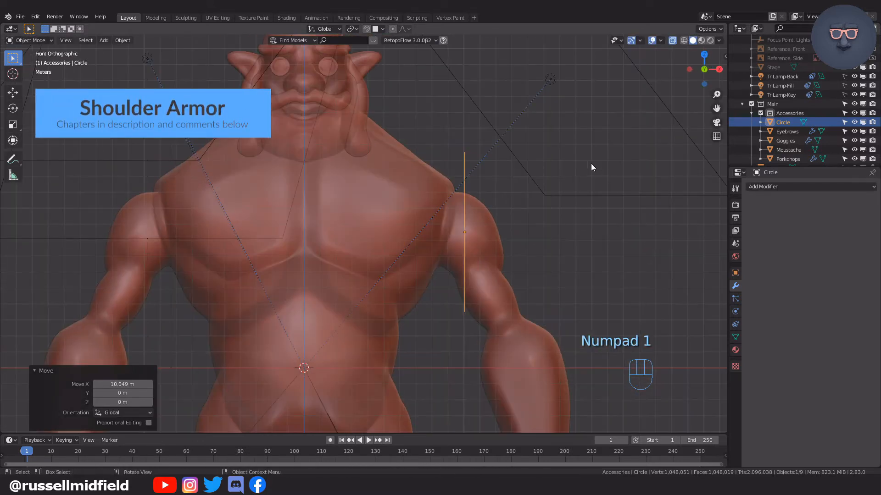
Delete the lower half of the circle's vertices, leaving an arch over the shoulder.
key("KP_3")
key("Tab")
key("x")
key("alt+z")
key("alt+z")
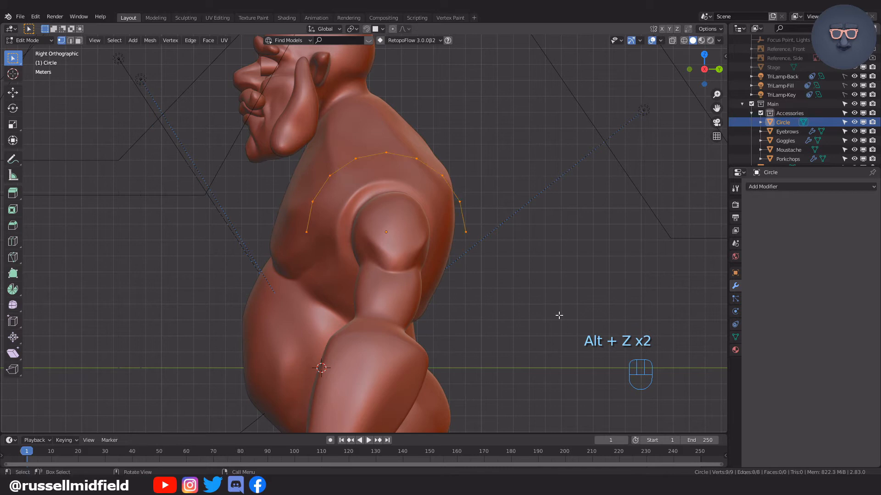
Rotate the half circle in front view to follow the shoulder's slope and move it into place.
key("KP_1")
key("r")
left_click(563, 244)
key("g")
left_click(570, 240)
key("KP_3")
middle_click_drag(513, 189, 422, 248, "shift")
key("g")
Extrude the arch outward over the shoulder and scale the new edge to 0.817.
key("KP_1")
key("e")
left_click(502, 219)
key("s")
left_click(523, 227)
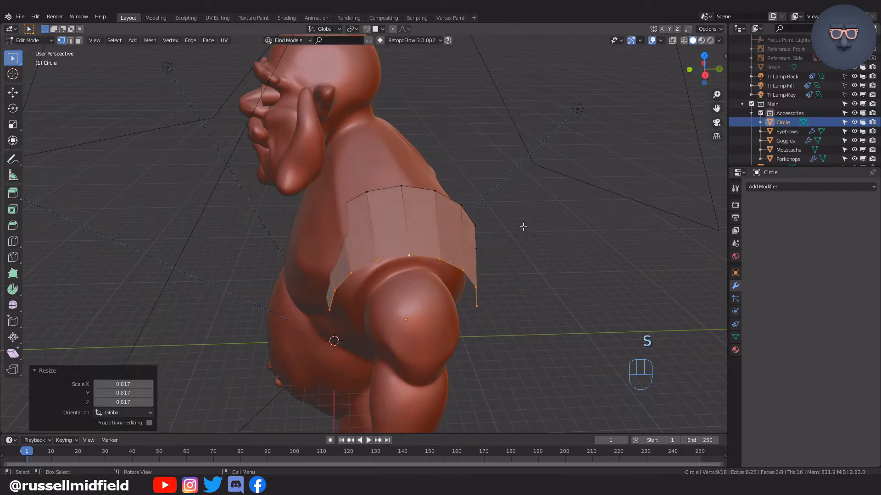
Rescale the extruded outer edge in side view and shift it along Y to fit around the arm.
key("KP_3")
key("s")
left_click(536, 206)
key("g")
key("y")
left_click(521, 203)
middle_click_drag(521, 203, 464, 228)
Scale the whole armor mesh to 1.142 and reposition it along Y and in side view over the shoulder.
key("a")
key("s")
left_click(493, 238)
key("g")
key("y")
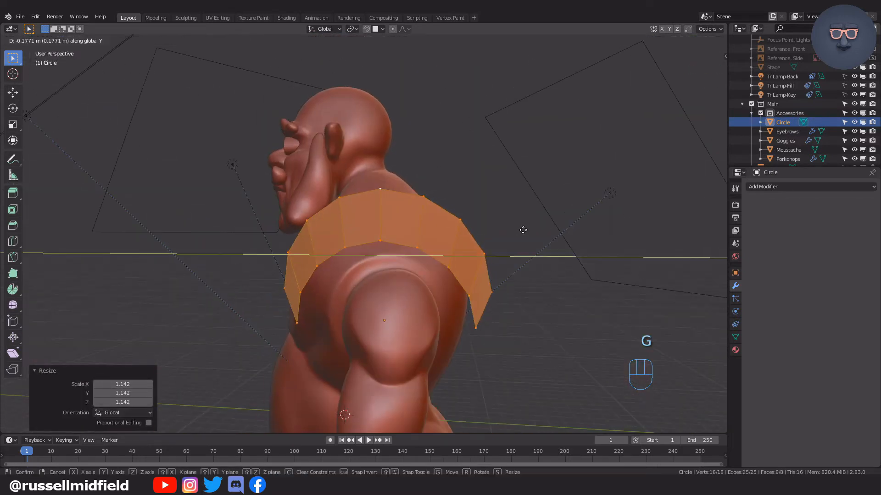
left_click(523, 230)
key("KP_3")
key("g")
left_click(525, 232)
Recalculate the face normals of the whole shoulder armor mesh.
key("KP_1")
key("Tab")
middle_click_drag(481, 178, 555, 255)
key("Tab")
key("a")
key("shift+n")
key("Tab")
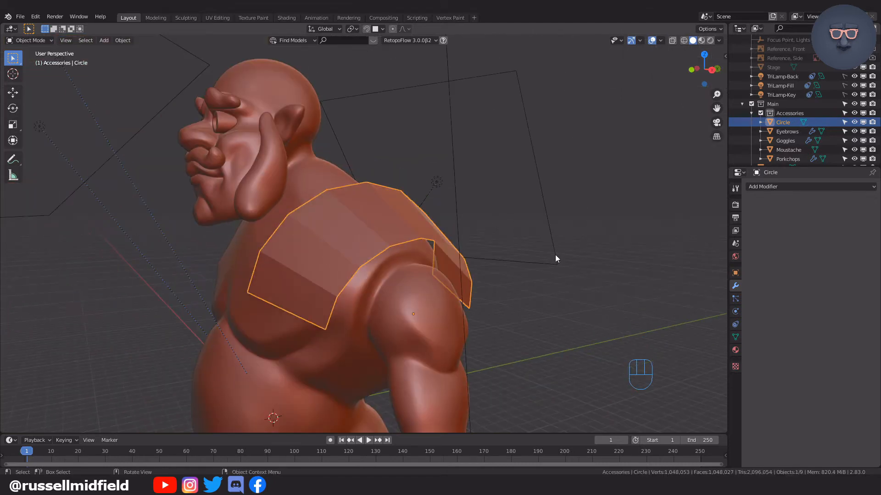
Add a Solidify modifier to the shoulder armor with a thickness of -0.3 m.
left_click(809, 187)
left_click(642, 325)
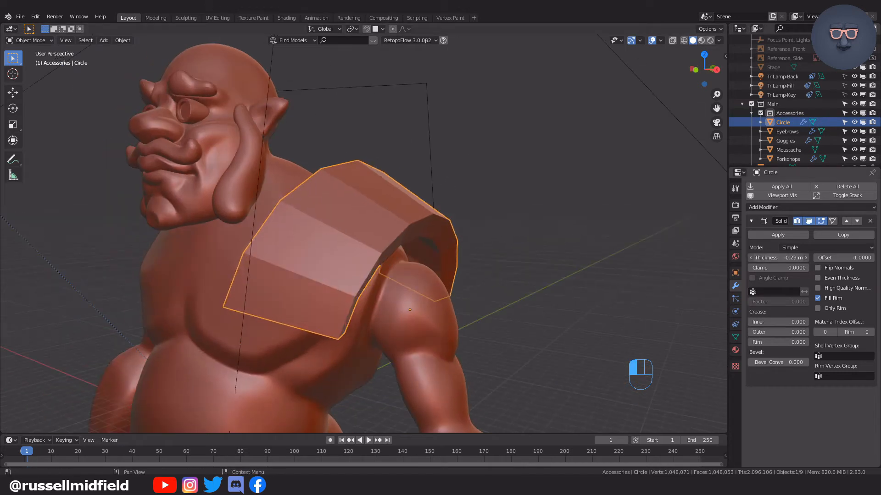
left_click_drag(778, 257, 775, 257)
left_click(512, 278)
middle_click_drag(511, 277, 482, 276)
Add a Mirror modifier on X above Solidify and apply all transforms to the armor.
left_click(776, 207)
left_click(688, 300)
left_click(846, 396)
middle_click_drag(345, 236, 403, 238)
left_click(404, 238)
key("ctrl+a")
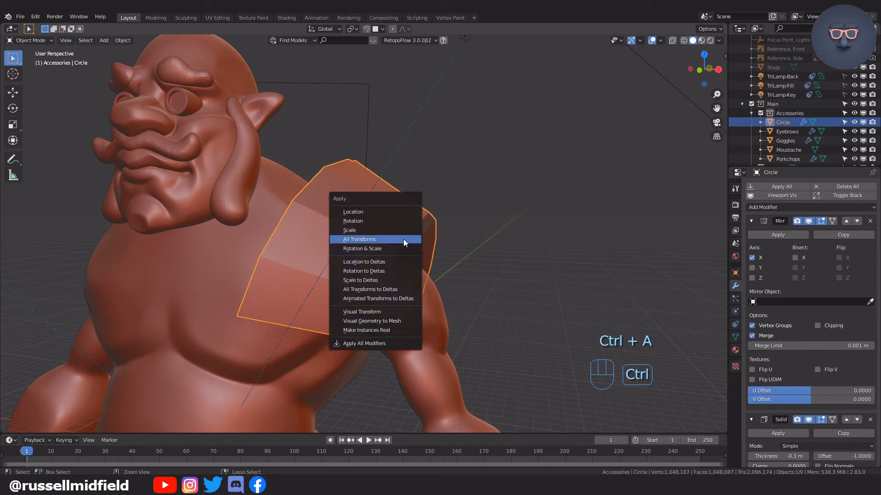
left_click(403, 238)
Shade the shoulder armor smooth and add a Subdivision Surface modifier.
scroll(413, 236, "down", 3)
scroll(503, 210, "up", 3)
middle_click_drag(503, 210, 427, 224)
right_click(184, 223)
left_click(184, 224)
middle_click_drag(185, 223, 234, 221)
scroll(798, 294, "down", 6)
scroll(788, 257, "up", 6)
left_click(776, 208)
left_click(709, 359)
mouse_move(523, 266)
middle_mouse_down()
mouse_move(563, 255)
mouse_move(428, 223)
mouse_move(432, 211)
mouse_move(474, 236)
middle_mouse_up()
Add supporting edge loops near the armor's outer and inner rims, sliding the second with a factor of -0.912.
key("Tab")
scroll(459, 229, "up", 2)
key("ctrl+r")
left_click(402, 211)
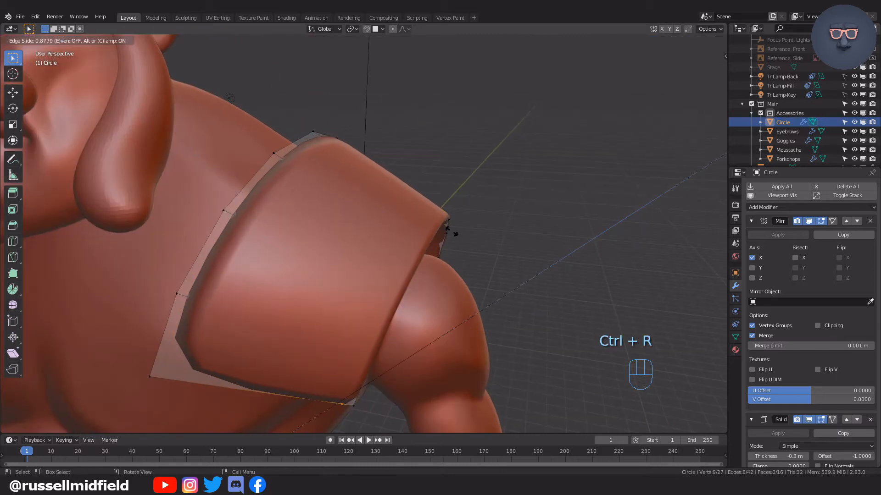
left_click(455, 234)
key("ctrl+r")
left_click(376, 187)
left_click(327, 170)
Edge-slide the armor's inner supporting loop with X-ray on and return to object mode.
key("alt+z")
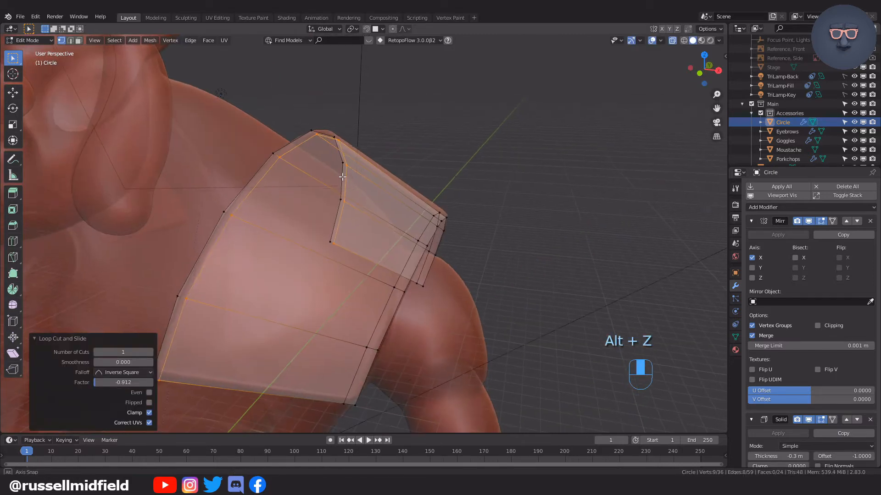
key("g")
key("g")
left_click(519, 279)
scroll(519, 280, "down", 1)
middle_click_drag(519, 280, 444, 261)
key("alt+z")
key("Tab")
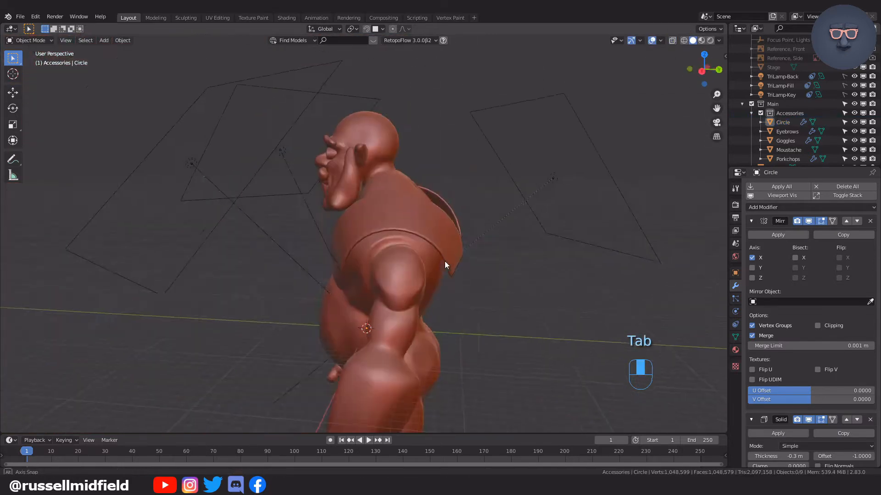
Set the Solidify thickness of the shoulder armor to -1 m.
scroll(444, 261, "up", 5)
scroll(811, 371, "down", 4)
left_click_drag(796, 382, 764, 383)
left_click(796, 383)
type("-1")
key("Return")
Select the entire shoulder armor mesh and reposition it so the thicker plate fits the shoulder from all sides.
middle_click_drag(580, 257, 660, 271)
scroll(518, 274, "down", 5)
middle_click_drag(518, 274, 456, 242)
left_click(457, 242)
scroll(550, 255, "up", 4)
key("Tab")
key("a")
key("g")
left_click(607, 266)
middle_click_drag(608, 266, 667, 279)
key("g")
key("g")
key("g")
left_click(610, 272)
key("g")
key("g")
key("Tab")
Hide the TriLamp-Back, TriLamp-Fill and TriLamp-Key lights in the viewport.
scroll(550, 284, "down", 5)
middle_click_drag(504, 291, 584, 270)
left_click_drag(854, 76, 853, 95)
scroll(552, 206, "down", 2)
middle_click_drag(585, 194, 586, 242)
scroll(586, 241, "up", 3)
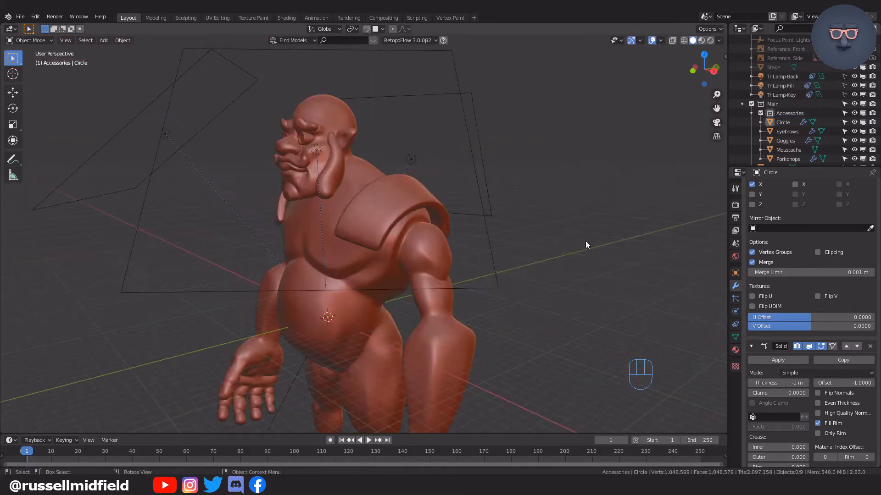
Duplicate the shoulder plate inside its mesh and place the copy farther down over the upper arm.
scroll(436, 173, "up", 4)
left_click(436, 173)
key("Tab")
key("alt+z")
key("shift+d")
middle_click_drag(447, 202, 515, 216)
left_click(466, 229)
Scale the duplicated plate down in the front and side views to tuck it beneath the first plate.
key("alt+z")
key("s")
left_click(528, 158)
key("KP_3")
key("s")
left_click(451, 151)
key("g")
middle_click_drag(451, 146, 545, 209)
Fine-tune the position and scale of the lower shoulder plate, leave edit mode and deselect the armor.
key("g")
key("g")
left_click(538, 191)
key("g")
left_click(490, 168)
key("s")
left_click(475, 168)
key("g")
middle_click(533, 164)
left_click(533, 166)
key("Tab")
left_click(546, 84)
scroll(550, 115, "down", 7)
scroll(545, 209, "down", 1)
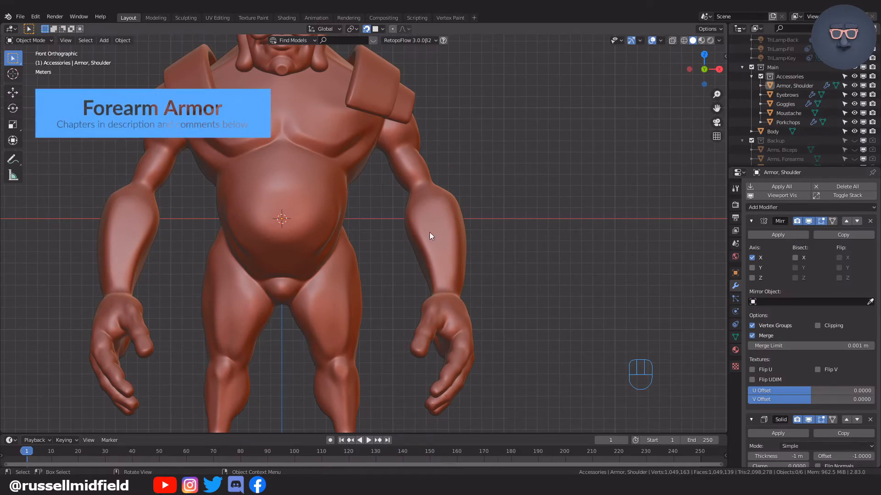
Add a single-vertex mesh as the starting point for the forearm armor.
key("shift+a")
mouse_move(405, 236)
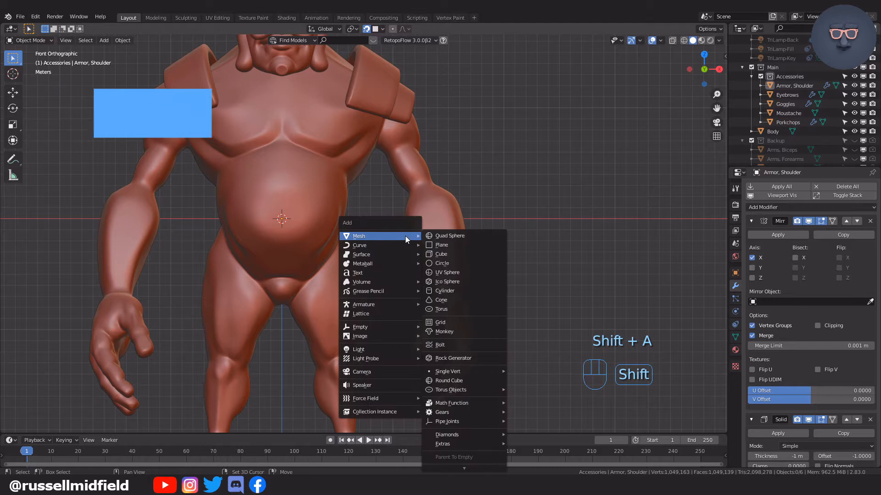
mouse_move(480, 373)
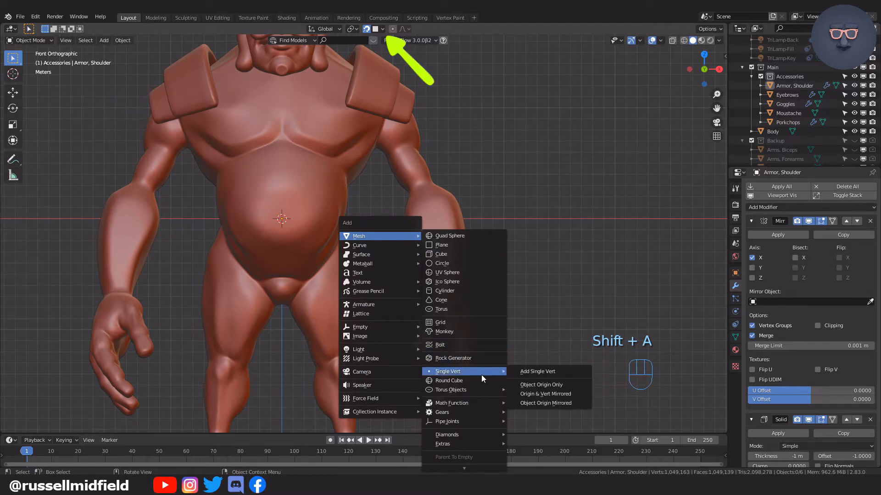
left_click(529, 371)
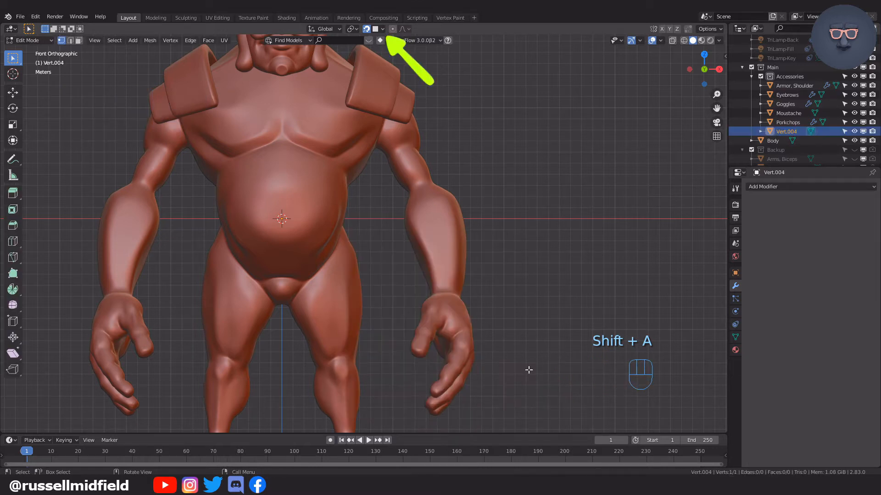
Check the face snapping options and move the vertex 11.942 m along X and 0.37189 m along Z onto the forearm.
left_click(383, 29)
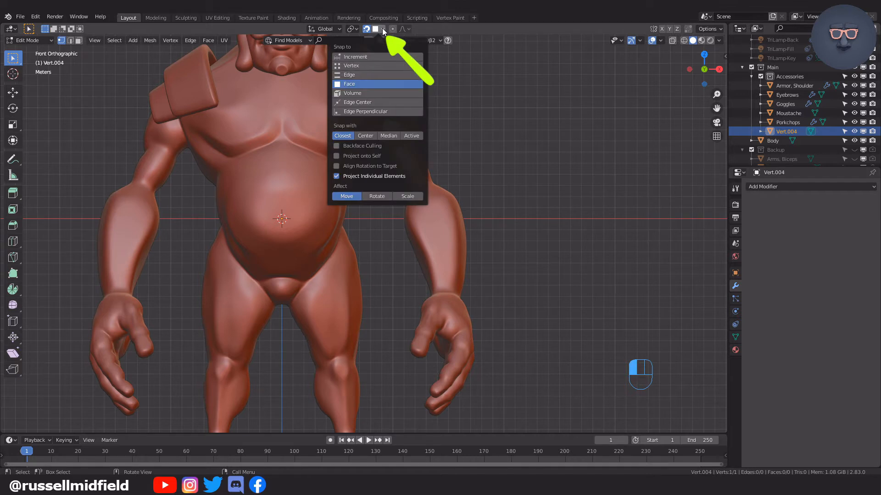
key("g")
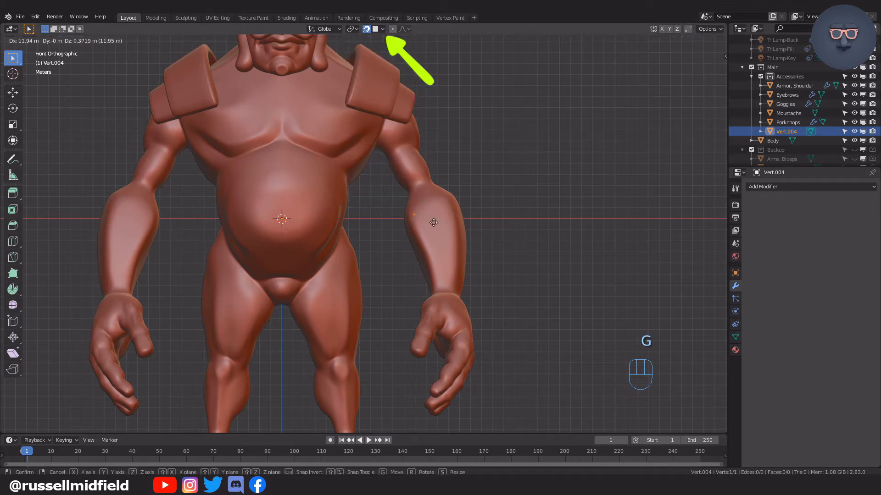
left_click(434, 222)
scroll(435, 222, "up", 4)
middle_click_drag(477, 198, 406, 244, "shift")
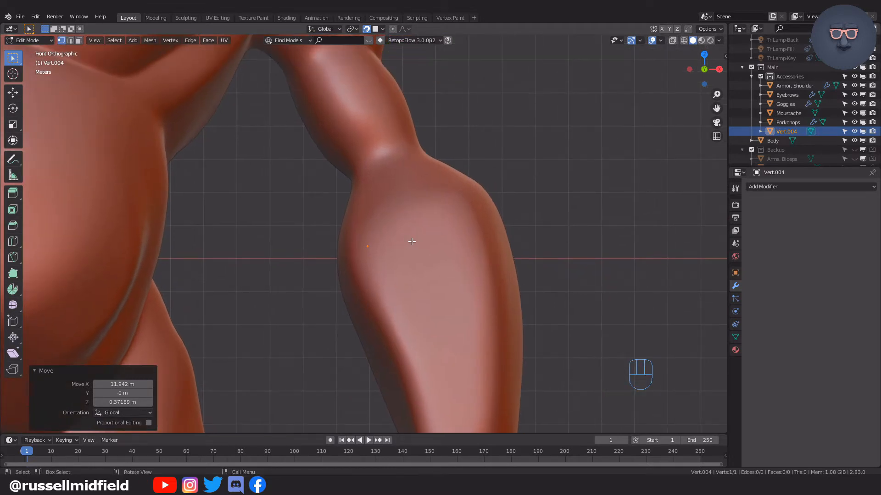
Nudge the vertex toward the forearm's inner edge and extrude a second one 0.84415 m along X and -1.9512 m along Z.
key("g")
left_click(403, 246)
key("e")
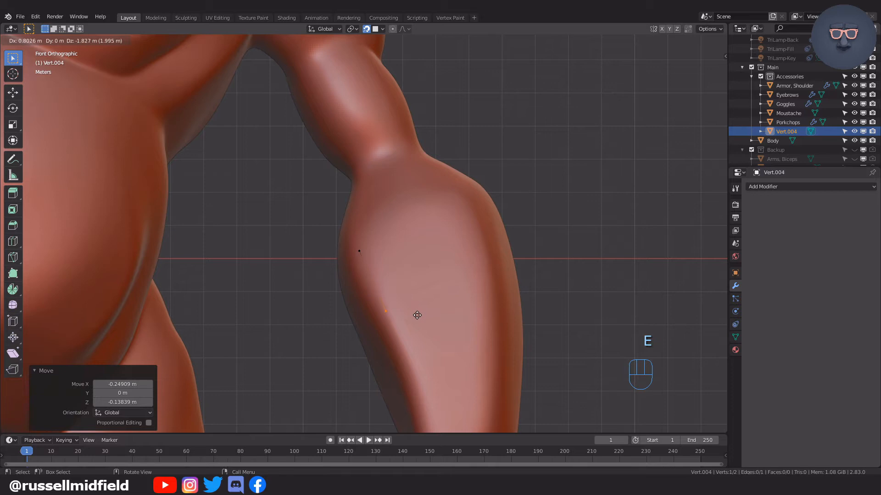
left_click(418, 319)
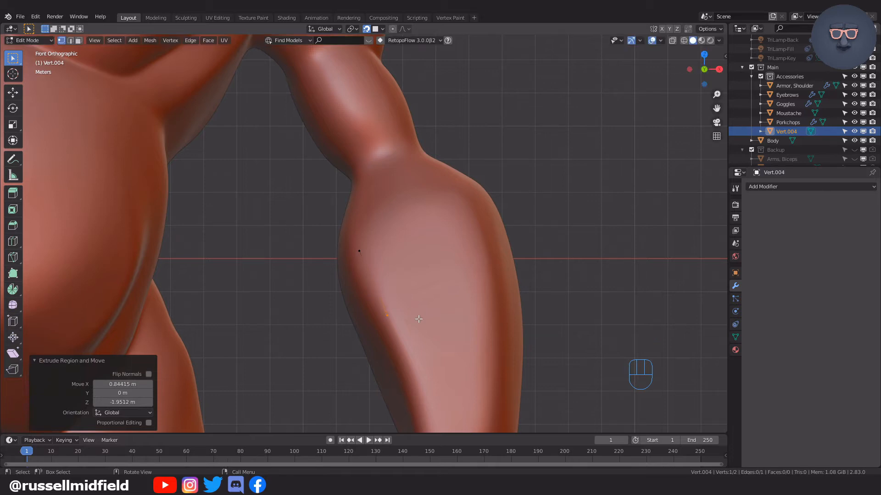
Check in the add-on preferences that Mesh: F2 is enabled.
left_click(37, 17)
left_click(48, 148)
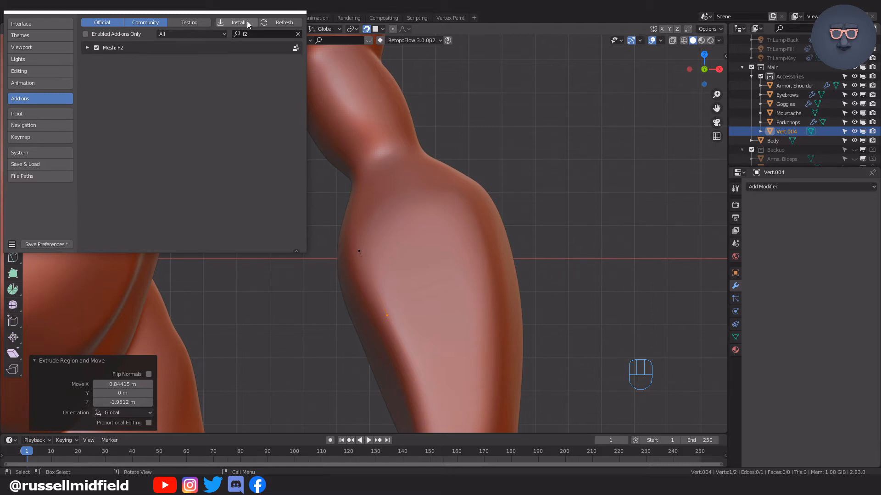
left_click(298, 12)
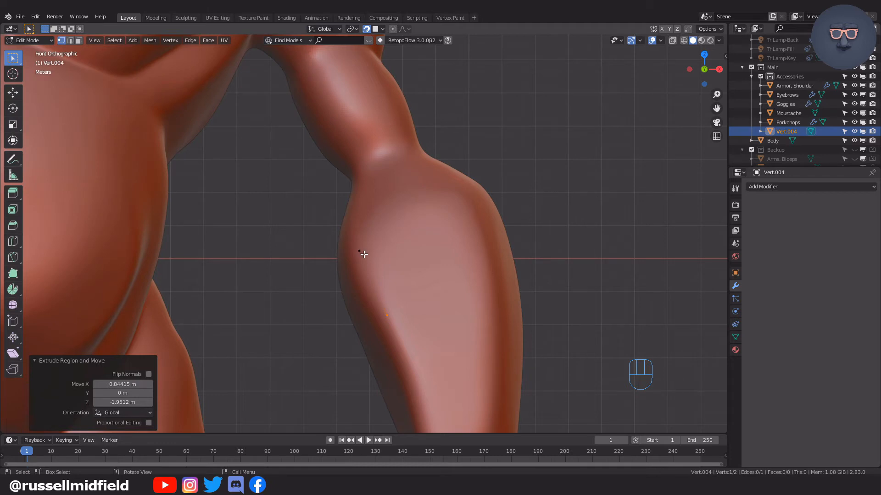
Extend the starting edge with two quads across the front of the forearm and turn on X-ray.
left_click(360, 251, "shift")
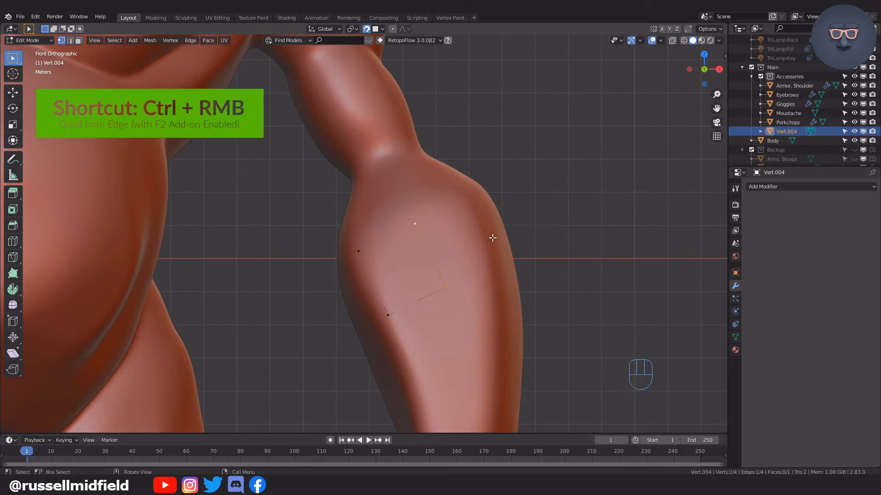
right_click(484, 219, "ctrl")
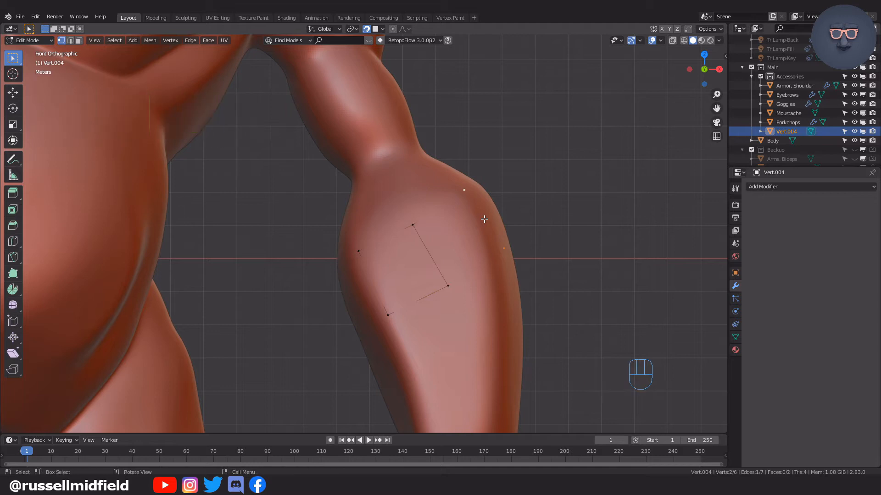
key("alt+z")
middle_click_drag(510, 231, 457, 243)
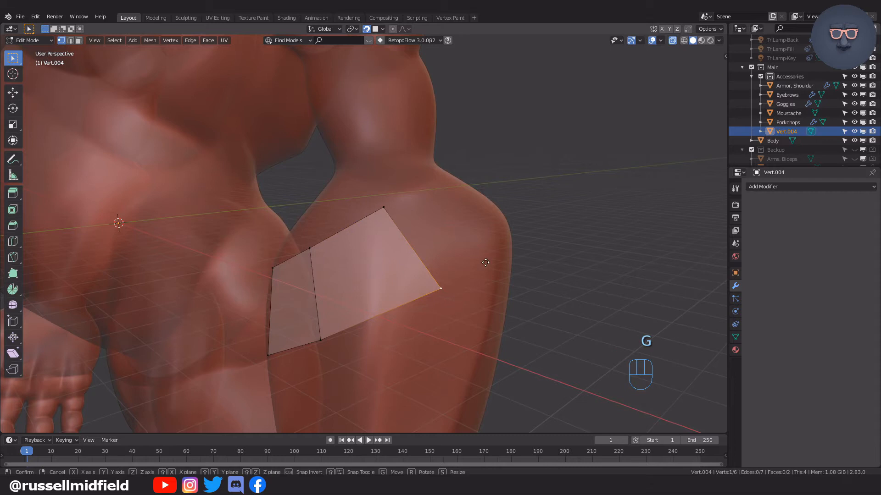
Move the two outer end vertices of the second quad onto the forearm surface.
left_click(417, 303)
left_click(388, 214)
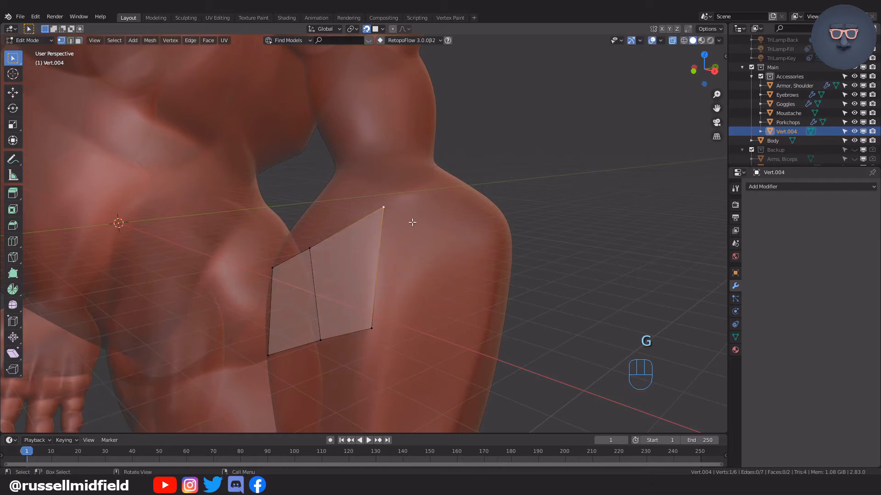
middle_click_drag(411, 222, 439, 217)
key("g")
left_click(448, 245)
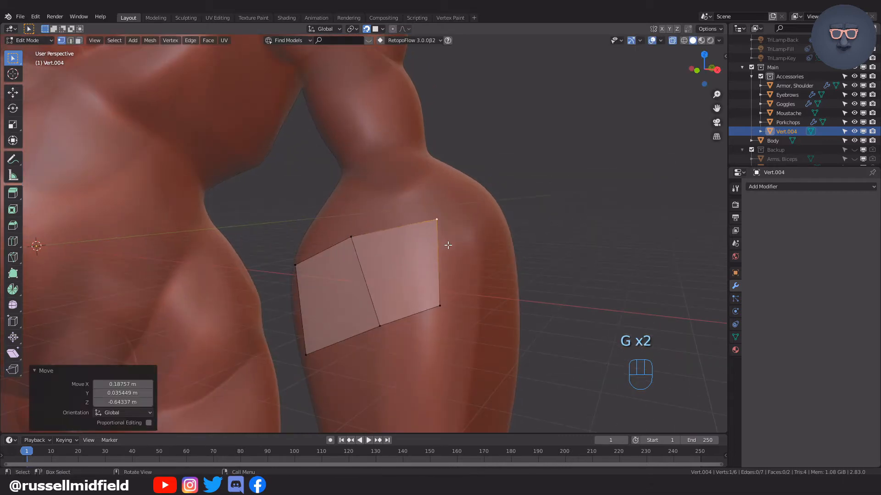
Reposition the lower and upper vertices of the edge shared by the two quads.
left_click(378, 324)
middle_click_drag(373, 315, 495, 285)
key("g")
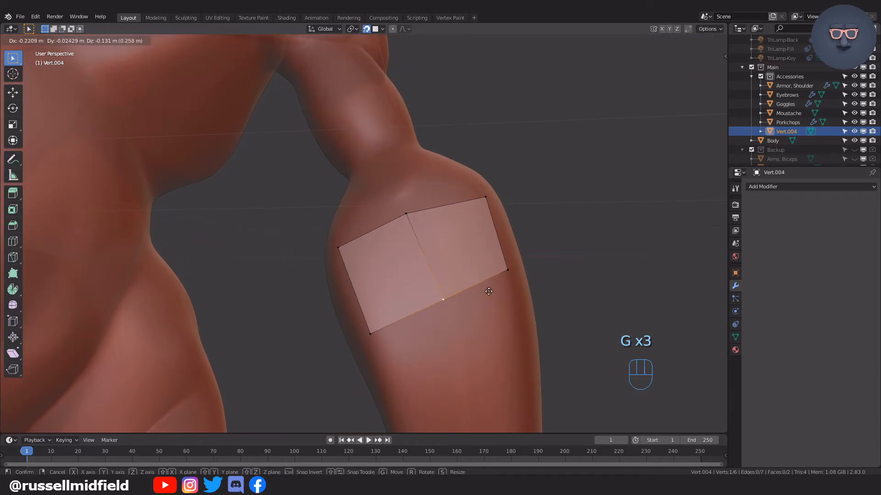
left_click(485, 288)
left_click(406, 214)
key("g")
left_click(466, 233)
middle_click_drag(467, 233, 436, 254)
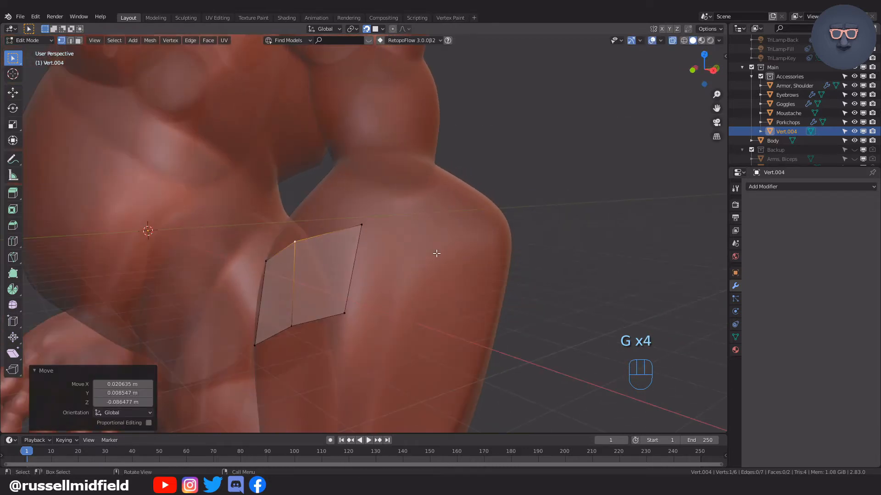
Extend the strip with further quads around the back of the forearm and fill the remaining gap to close the band.
left_click(342, 314, "shift")
middle_click_drag(399, 295, 441, 277)
right_click(402, 273, "ctrl")
right_click(328, 266, "ctrl")
right_click(361, 236, "ctrl")
right_click(399, 287, "ctrl")
key("alt+z")
key("alt+z")
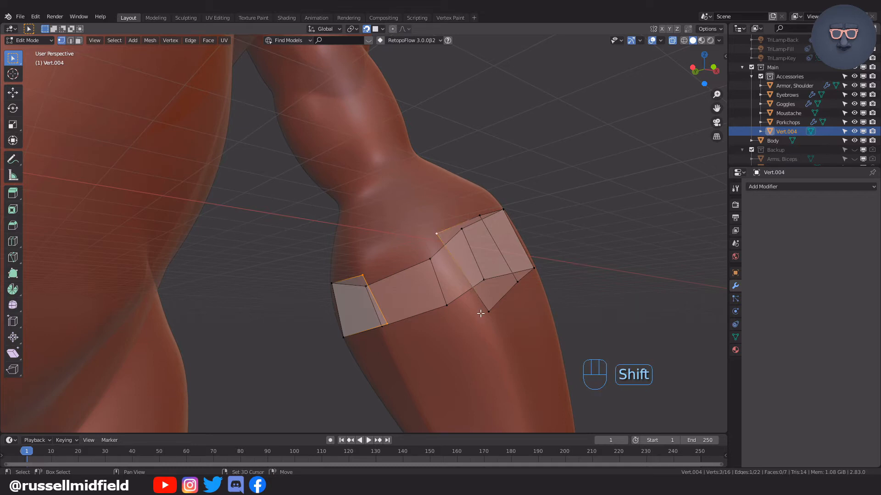
key("f")
mouse_move(523, 307)
middle_mouse_down()
mouse_move(542, 347)
mouse_move(516, 304)
mouse_move(456, 327)
mouse_move(489, 326)
mouse_move(530, 306)
middle_mouse_up()
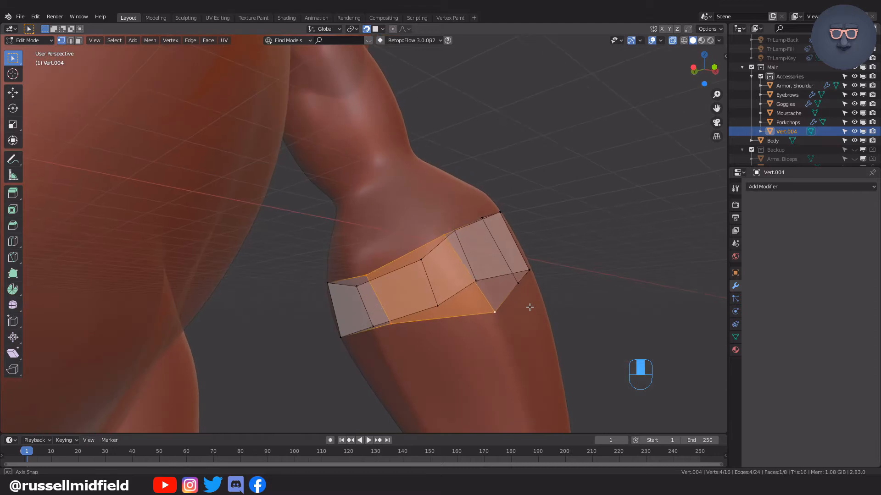
Move the vertices around the closing face so the band follows the forearm surface.
middle_click_drag(392, 322, 479, 321)
key("g")
left_click(456, 313)
key("g")
left_click(487, 317)
middle_click_drag(459, 294, 438, 280)
key("g")
left_click(462, 306)
Adjust the upper middle vertex and neighbouring lower-edge vertices on the front of the armor band.
left_click(373, 196)
key("g")
key("g")
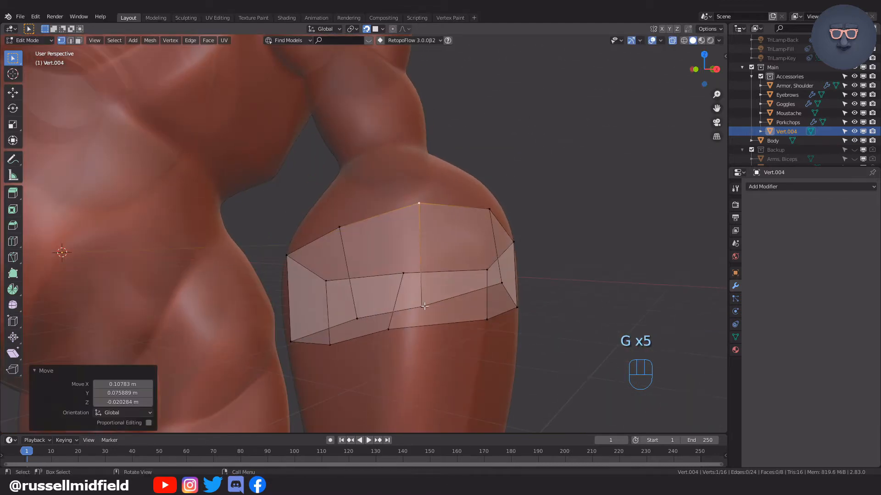
key("g")
key("alt+z")
left_click(399, 315)
key("g")
middle_click_drag(415, 317, 404, 284)
Even out the band's side vertices, moving the last one 0.015814 m in X, -0.21367 m in Y and -0.5423 m in Z.
key("g")
middle_click_drag(498, 304, 423, 306)
left_click(414, 286)
key("g")
key("g")
key("alt+z")
middle_click_drag(419, 211, 393, 206)
key("alt+z")
key("g")
key("g")
key("g")
Reposition the vertices on the back of the armor band to space them evenly over the forearm.
key("g")
key("g")
middle_click_drag(348, 315, 334, 285)
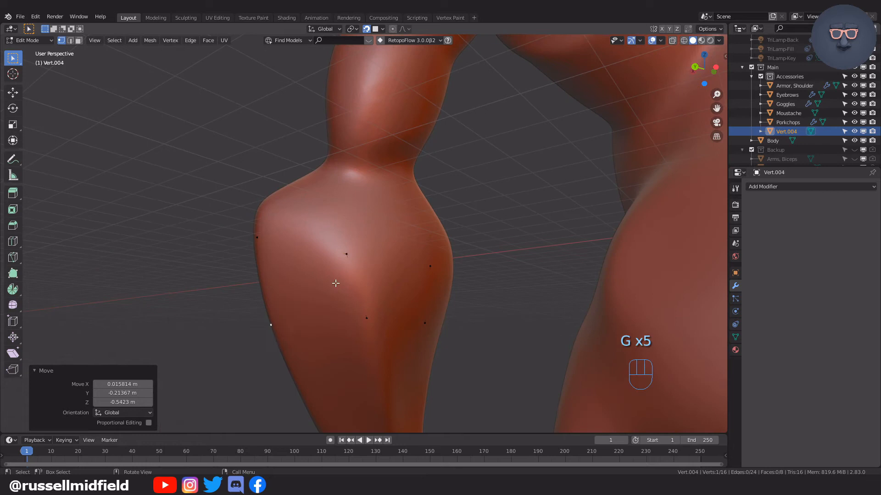
key("alt+z")
key("alt+z")
middle_click_drag(378, 231, 391, 230)
key("g")
key("alt+z")
key("g")
Fine-tune the remaining misplaced vertices to smooth the armor band's upper and lower outlines.
key("alt+z")
middle_click_drag(385, 322, 404, 303)
key("g")
middle_click_drag(387, 198, 369, 209)
key("g")
left_click(469, 282)
key("alt+z")
Correct one more upper-edge vertex of the band and keep the mesh visible through the arm.
key("alt+z")
key("g")
left_click(473, 273)
key("alt+z")
key("g")
left_click(389, 262)
key("g")
left_click(419, 263)
key("g")
left_click(436, 254)
key("alt+z")
left_click(408, 192)
key("g")
key("g")
left_click(409, 193)
scroll(438, 186, "up", 2)
key("Tab")
key("alt+z")
Extrude one lower edge segment of the band into two quads reaching down to the wrist.
left_click(344, 202)
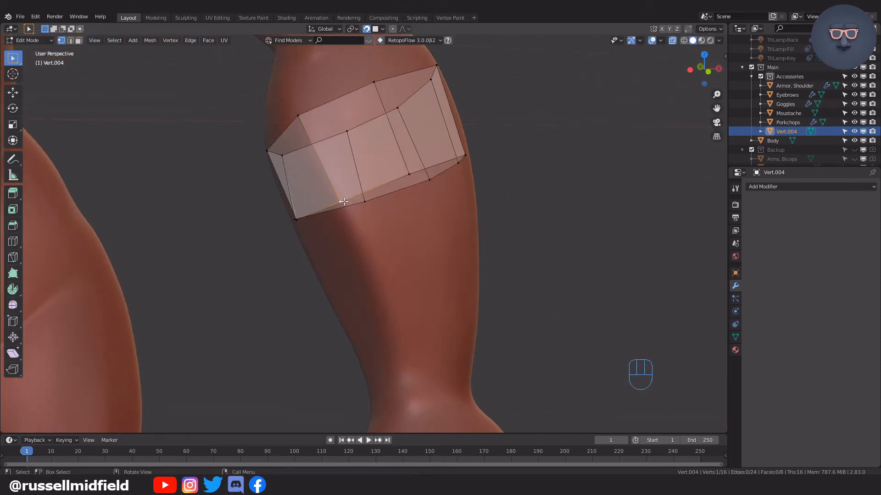
left_click(409, 175, "shift")
middle_click_drag(409, 175, 402, 149)
right_click(390, 213, "ctrl")
right_click(403, 326, "ctrl")
Move the vertices of the two new quads so the strip tapers along the forearm to the wrist.
left_click(367, 329)
key("g")
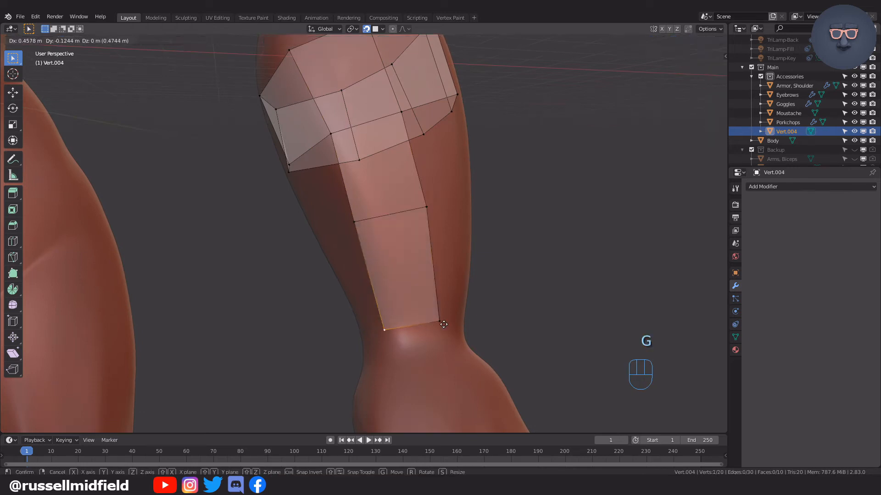
left_click(442, 321)
left_click(379, 221)
key("g")
left_click(395, 220)
left_click(393, 313)
key("g")
left_click(400, 307)
left_click(437, 319)
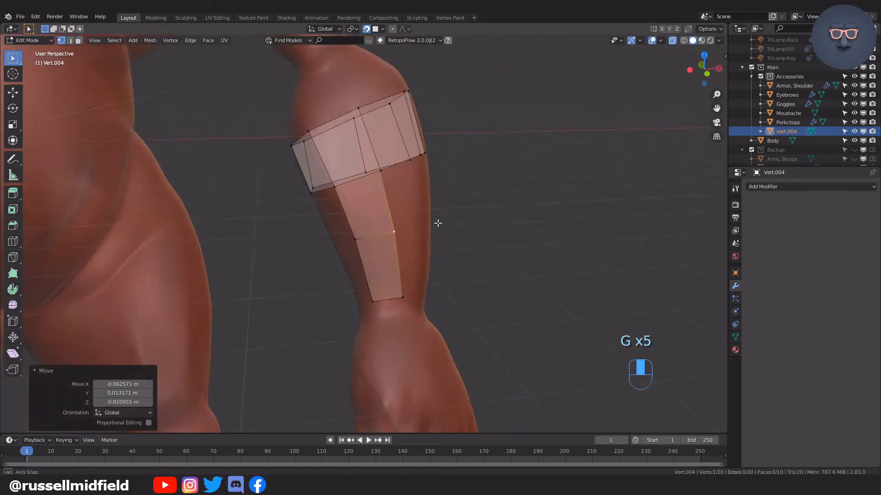
Create a quad from the corner vertex between the band and the upper quad of the strip.
middle_click_drag(438, 223, 411, 222)
scroll(411, 222, "up", 3)
left_click(333, 132)
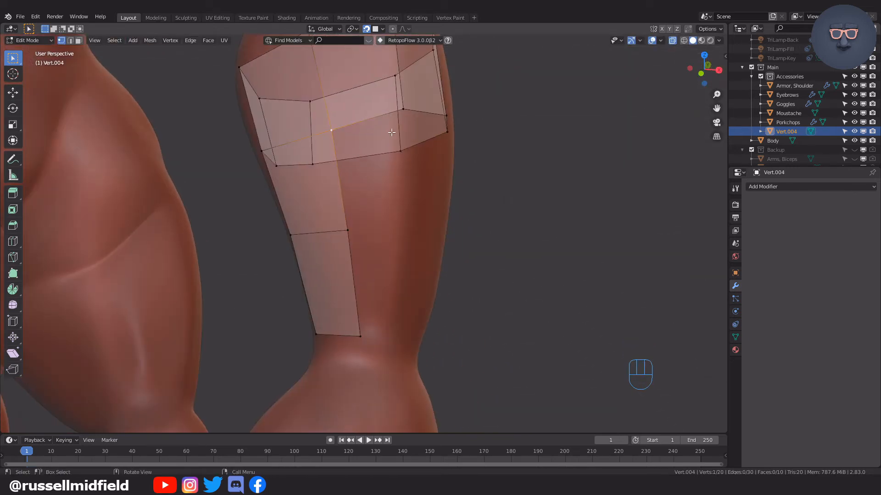
key("f")
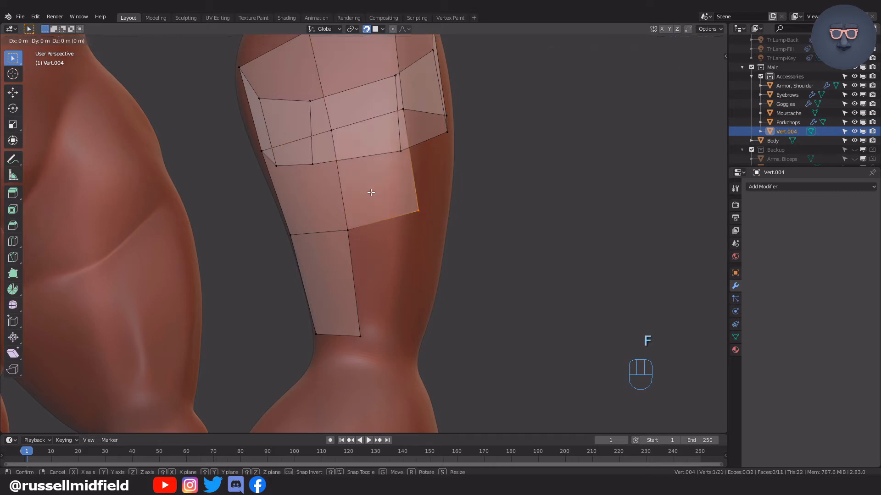
left_click(350, 209)
Add a second quad below it from the inner corner vertex, reaching the wrist.
middle_click_drag(436, 252, 433, 217)
left_click(383, 188)
key("f")
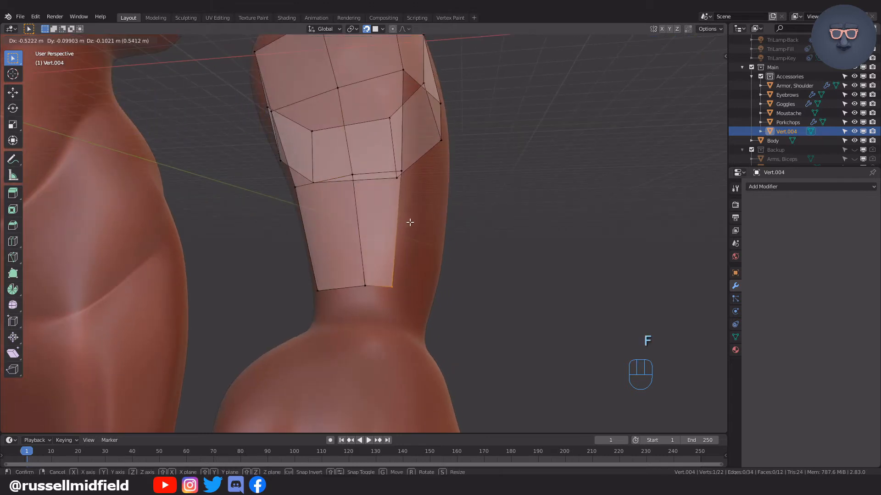
left_click(411, 223)
Move the middle wrist vertex over the surface and slide the vertex above it along its edge.
left_click(366, 284)
middle_click_drag(367, 284, 427, 268)
key("g")
left_click(422, 271)
key("g")
key("g")
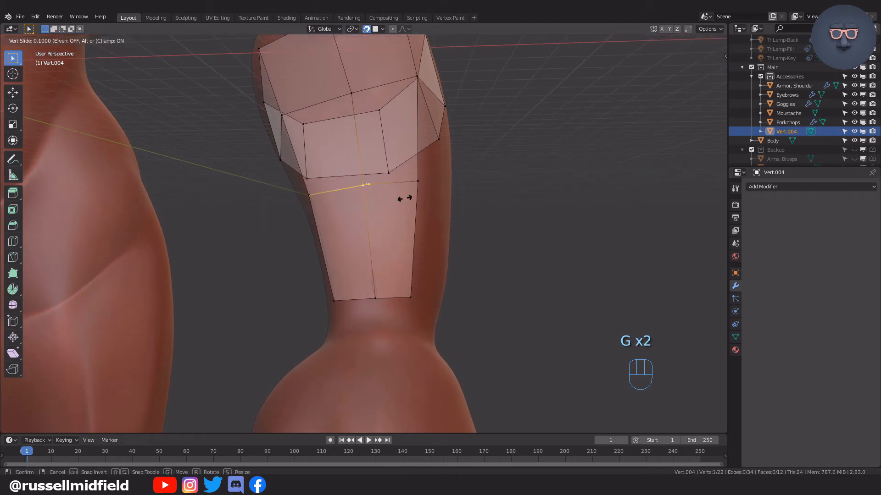
left_click(404, 198)
Continue around the forearm with four more quads filled from the corner vertices.
middle_click_drag(408, 197, 325, 204)
key("f")
key("f")
left_click(356, 215)
key("f")
left_click(362, 202)
key("f")
left_click(395, 221)
Fill three further quads from the corner vertices along the next side of the forearm armor.
middle_click_drag(395, 222, 350, 185)
key("f")
left_click(400, 180)
key("f")
left_click(408, 188)
key("alt+z")
mouse_move(413, 194)
middle_mouse_down()
mouse_move(450, 229)
mouse_move(427, 185)
middle_mouse_up()
key("f")
left_click(395, 175)
Add three quads from corner vertices on the inner side of the forearm, extending the armor toward the wrist.
left_click(327, 232)
key("f")
left_click(370, 242)
middle_click_drag(370, 242, 459, 207)
key("alt+z")
left_click(304, 177)
key("f")
left_click(348, 193)
middle_click_drag(348, 193, 337, 201)
left_click(351, 238)
key("f")
left_click(395, 252)
Adjust the newest middle-row vertex beside the remaining gap on the forearm surface.
left_click(388, 225)
key("g")
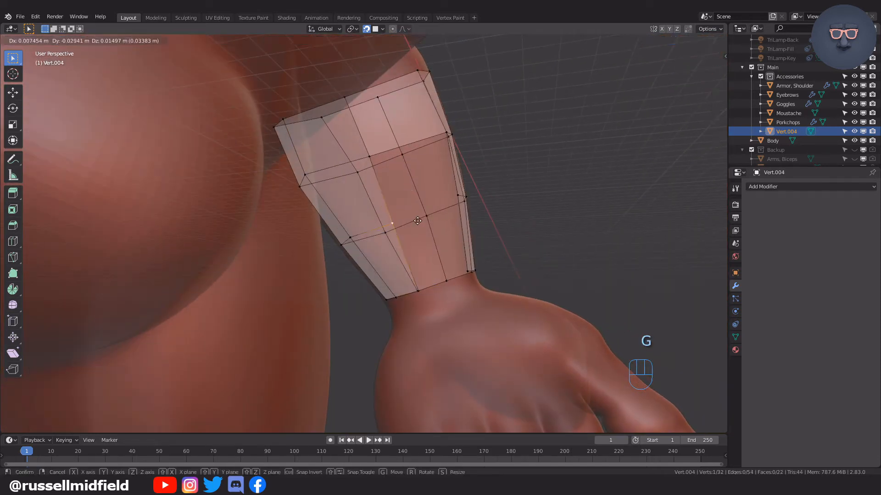
left_click(417, 221)
Enable Auto Merge Vertices, fill the upper quad of the remaining gap, and nudge its new vertex toward the neighbouring column's vertex.
left_click(369, 158)
middle_click_drag(417, 183, 600, 110)
scroll(519, 136, "up", 3)
middle_click_drag(518, 135, 461, 195, "shift")
key("f")
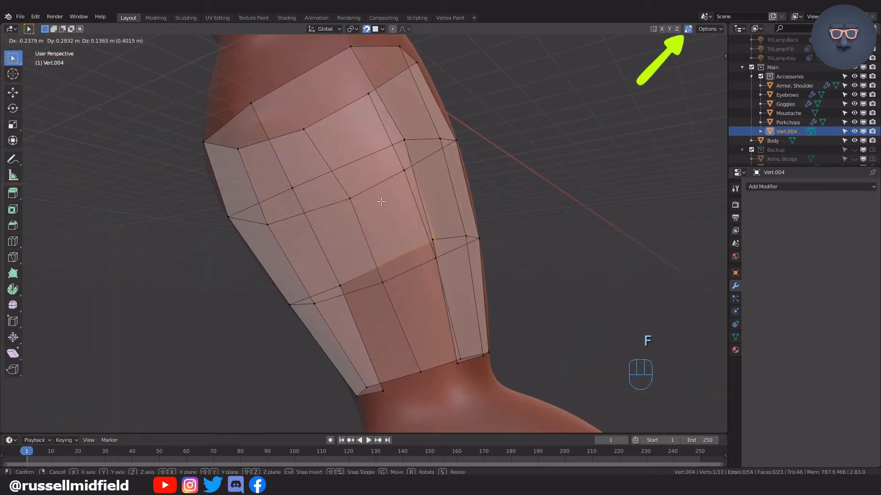
left_click(377, 201)
scroll(460, 234, "up", 3)
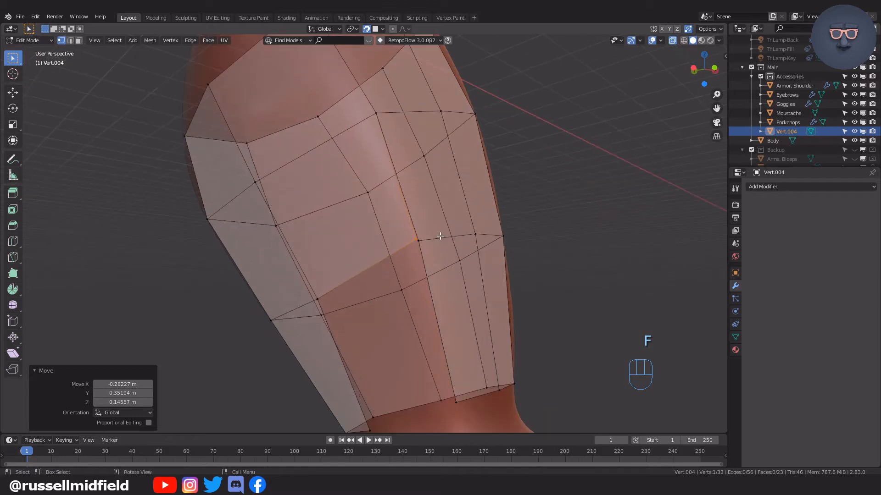
key("g")
left_click(454, 240)
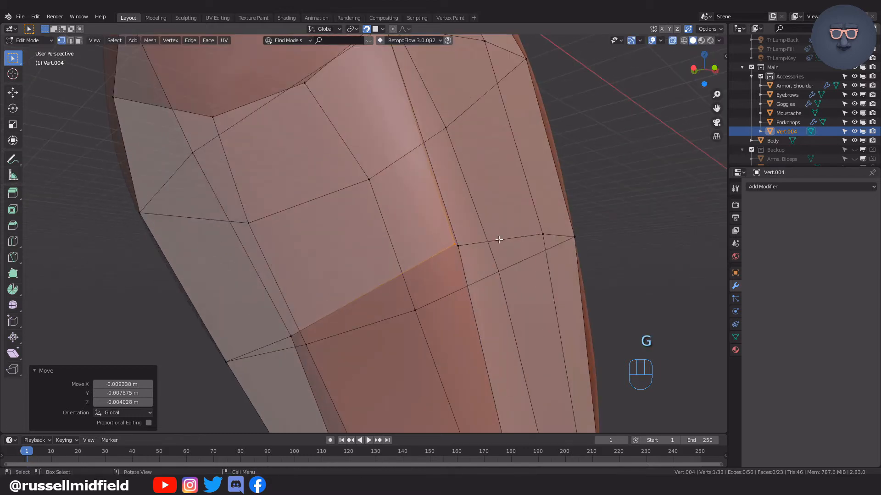
Move the new gap vertex closer to the neighbouring column's vertex and set the Auto Merge threshold to 0.01 m.
key("g")
left_click(500, 241)
key("n")
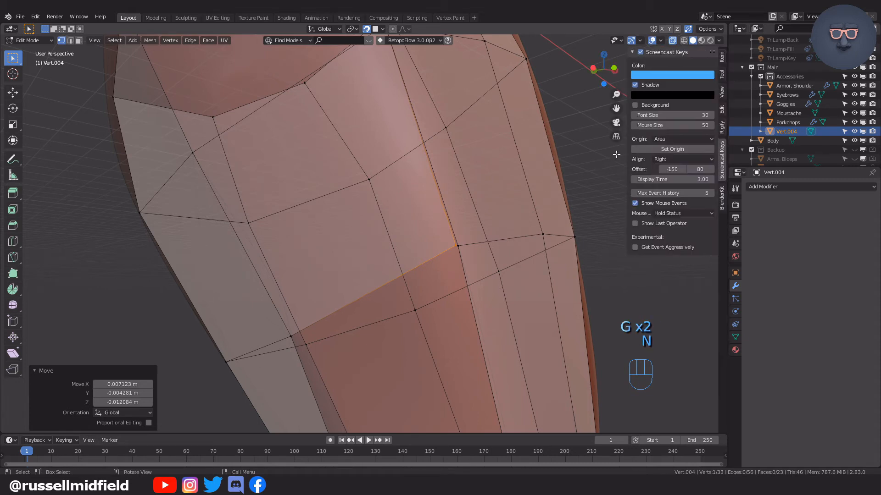
left_click(722, 73)
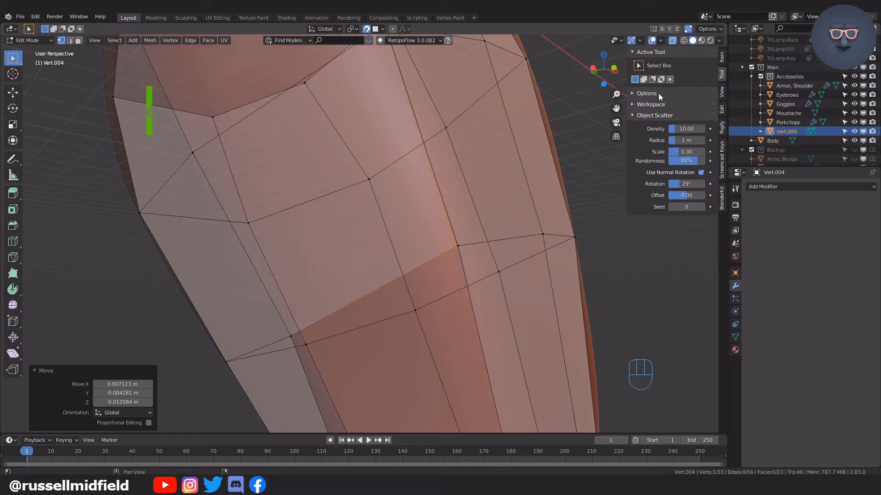
left_click(634, 95)
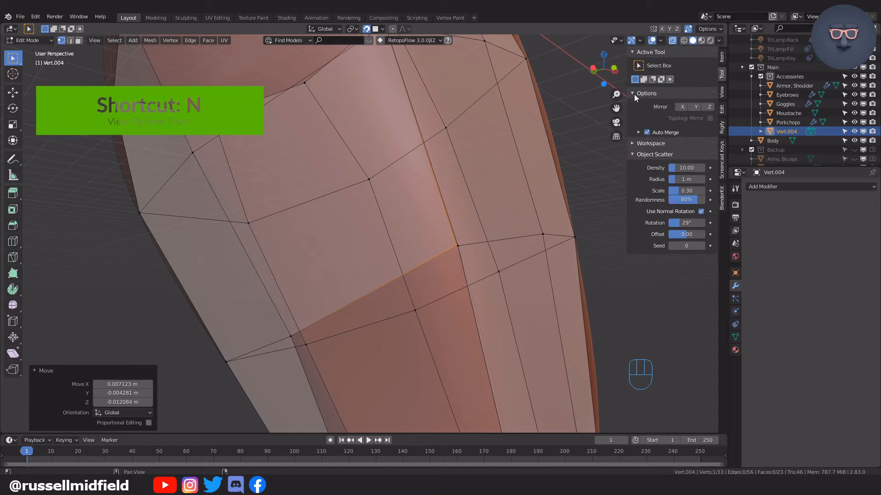
left_click(637, 132)
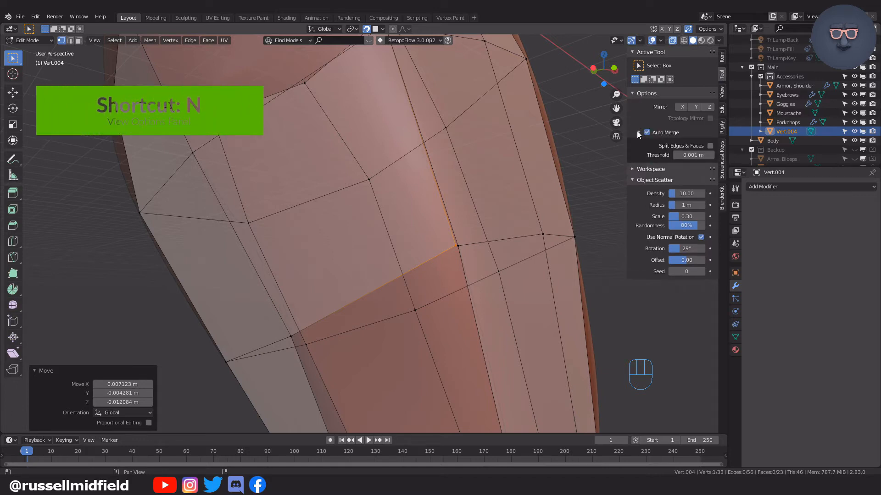
left_click(694, 155)
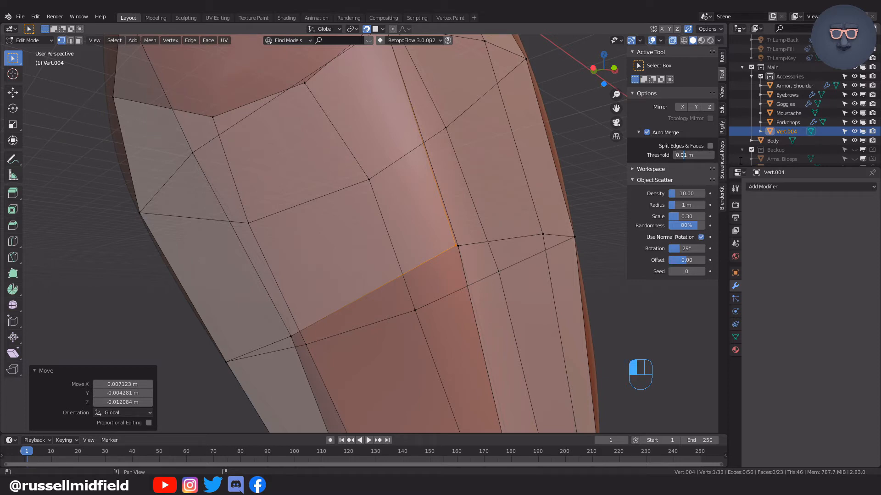
key("Return")
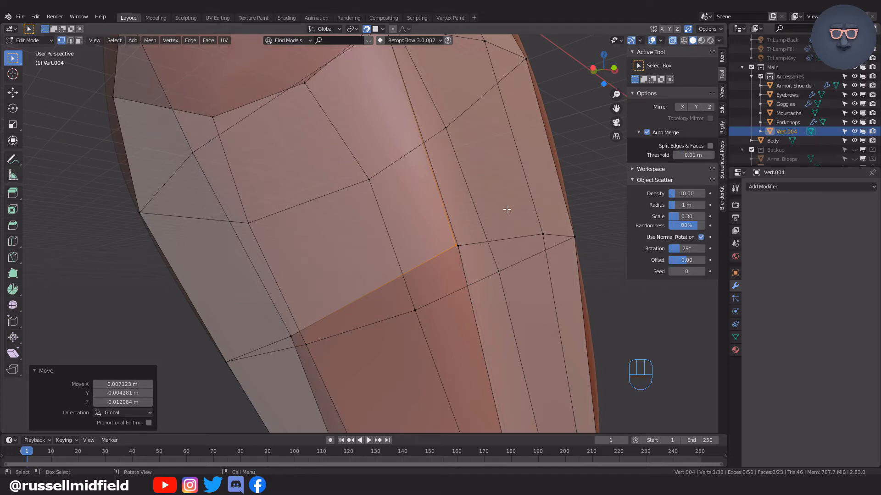
Move the upper gap vertex onto the neighbouring column's vertex so that the two merge.
left_click(469, 247)
left_click(455, 247)
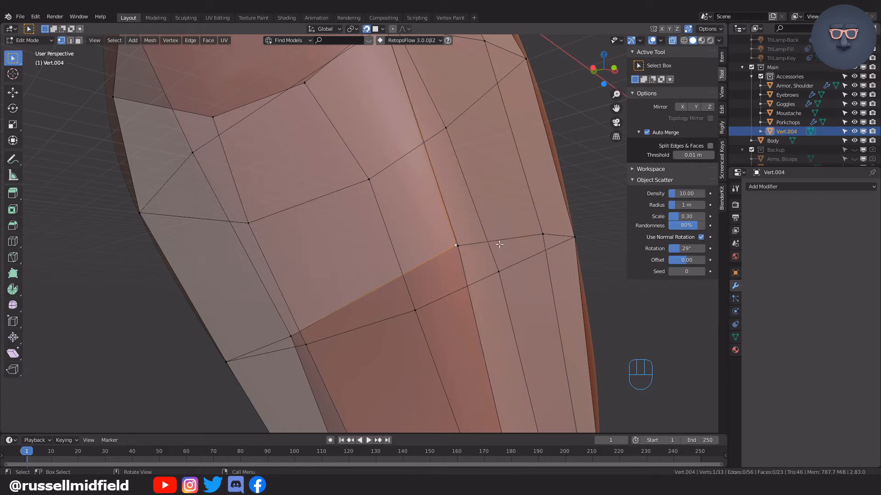
key("g")
left_click(495, 238)
key("g")
left_click(487, 241)
key("g")
left_click(481, 244)
key("ctrl+z")
scroll(504, 249, "down", 2)
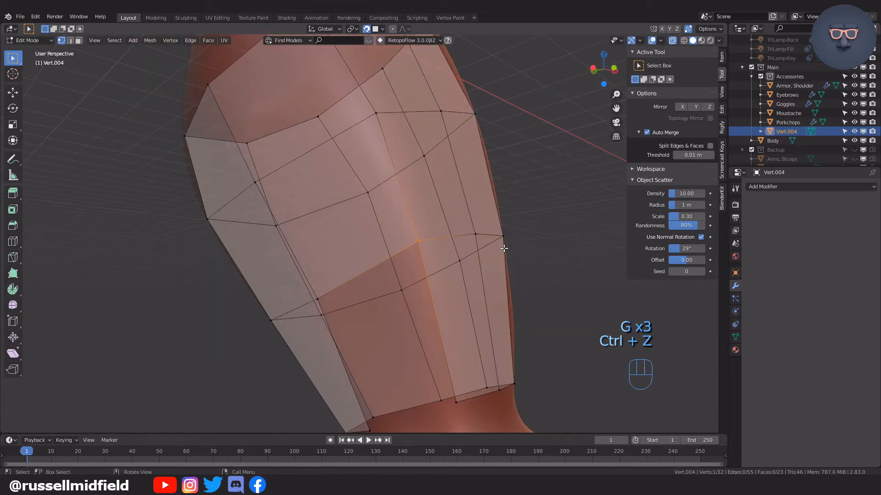
Fill the last gap near the wrist with a quad and merge its new corner into the neighbouring column's lower vertex.
middle_click_drag(504, 249, 561, 164, "shift")
middle_click_drag(534, 197, 540, 196)
left_click(376, 222)
scroll(424, 208, "up", 2)
middle_click_drag(470, 228, 419, 216, "shift")
key("ctrl+z")
key("f")
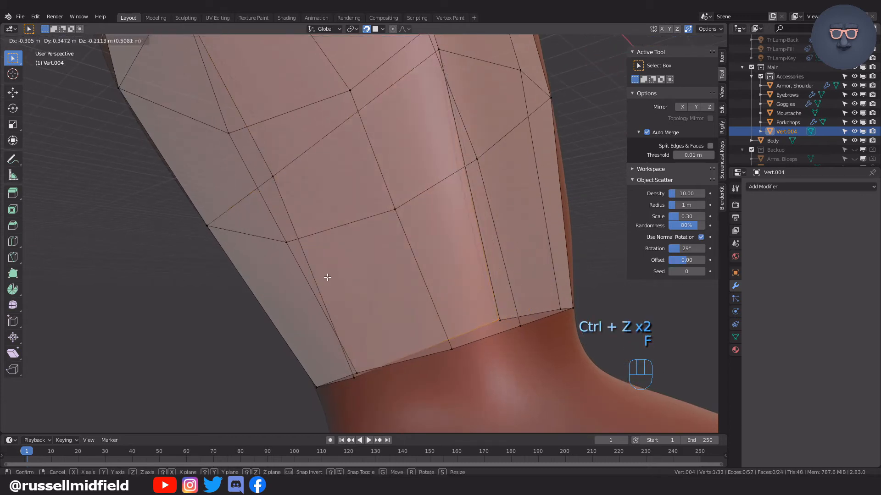
left_click(503, 290)
key("g")
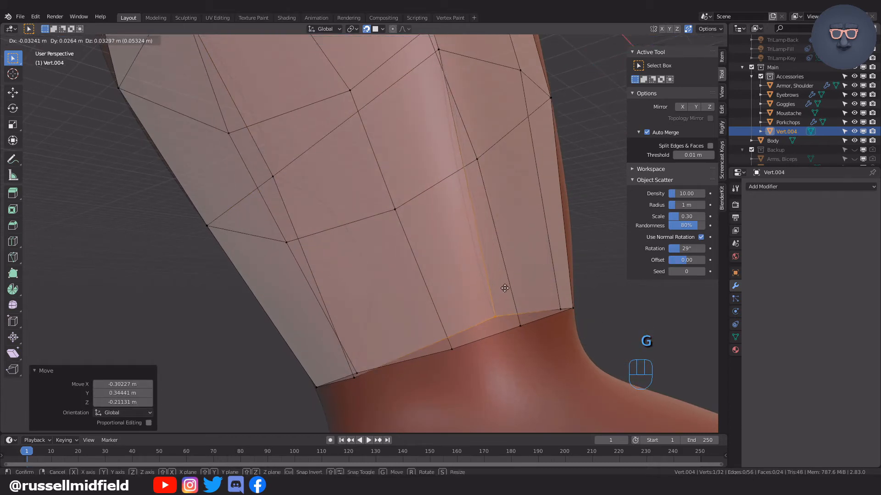
left_click(509, 297)
Return to Object Mode and add a Mirror modifier across the X axis to the forearm armor.
scroll(507, 296, "down", 6)
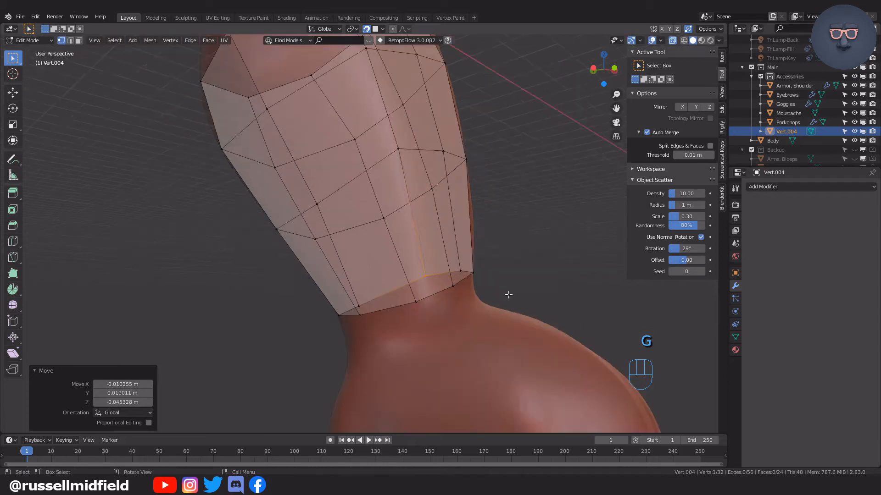
middle_click_drag(490, 299, 462, 299)
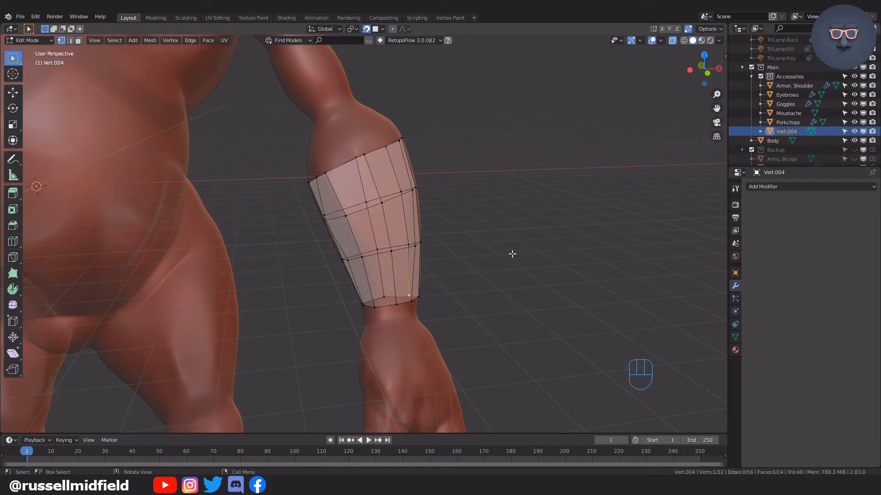
mouse_move(512, 253)
middle_mouse_down()
mouse_move(475, 245)
mouse_move(499, 245)
middle_mouse_up()
key("Tab")
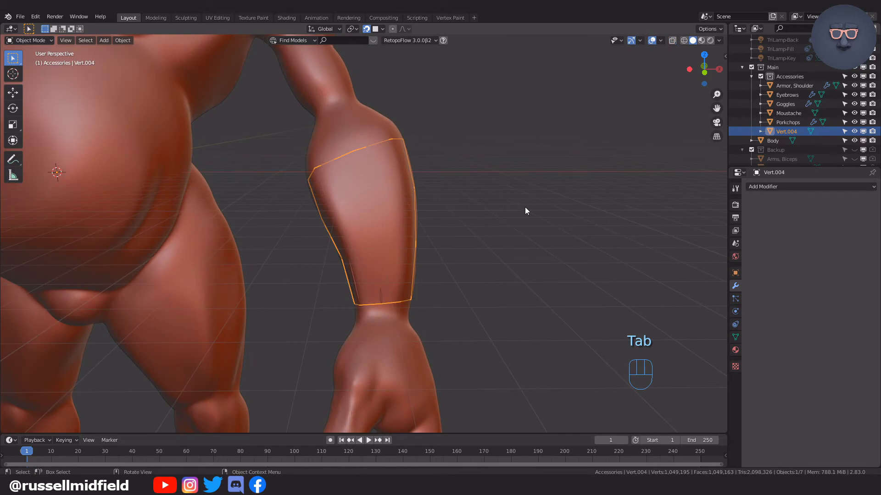
left_click(769, 187)
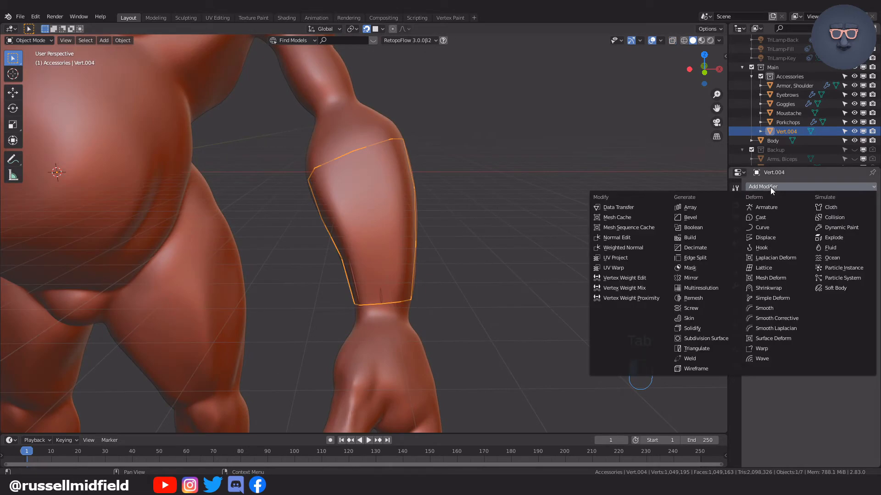
left_click(714, 274)
scroll(489, 265, "down", 5)
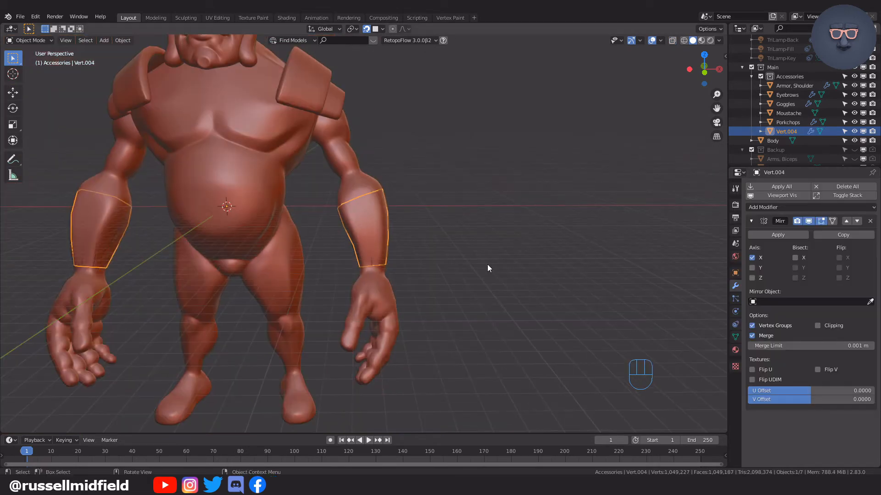
scroll(487, 264, "up", 5)
Add a Subdivision Surface modifier and a Shrinkwrap modifier targeting Body to the forearm armor.
left_click(848, 207)
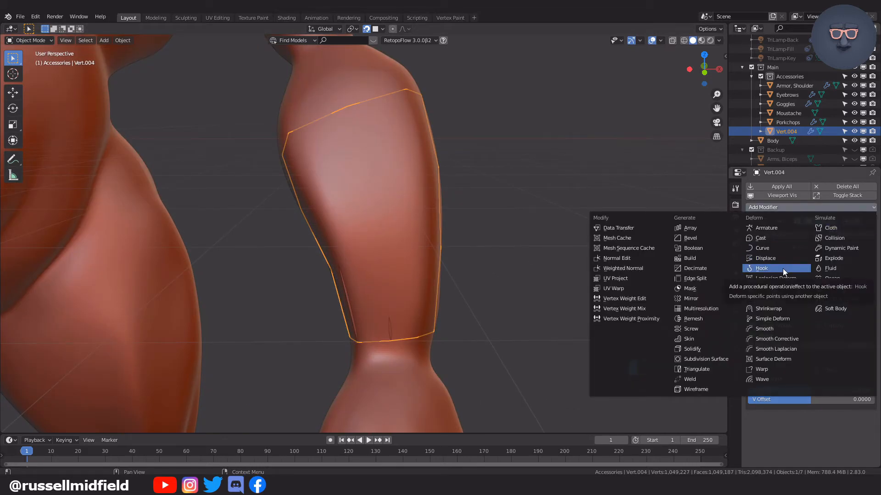
left_click(719, 359)
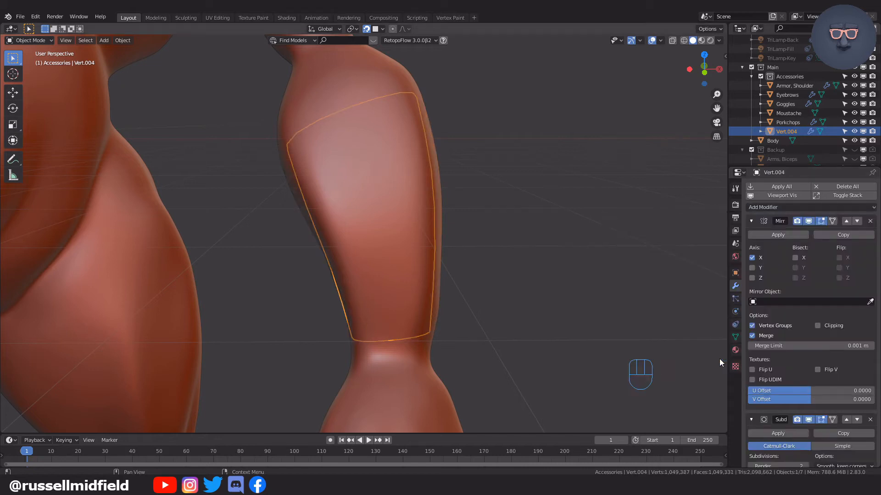
left_click(802, 207)
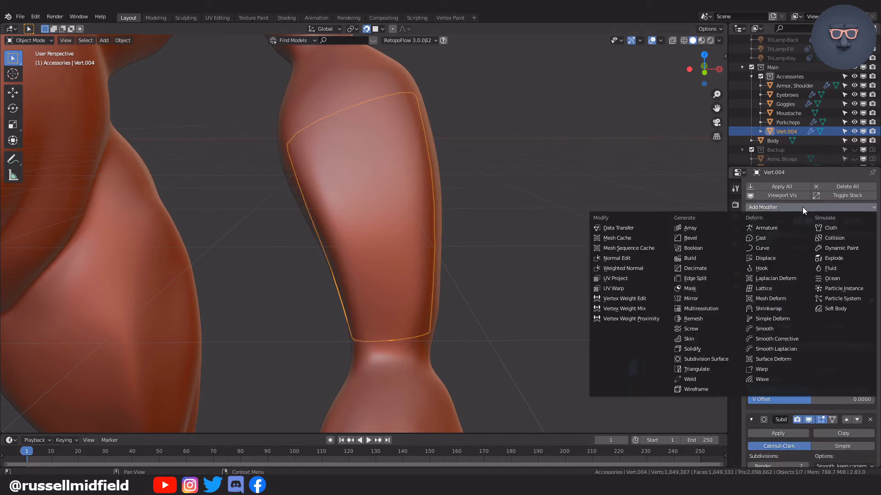
left_click(788, 307)
scroll(813, 330, "down", 5)
left_click(805, 424)
left_click(415, 361)
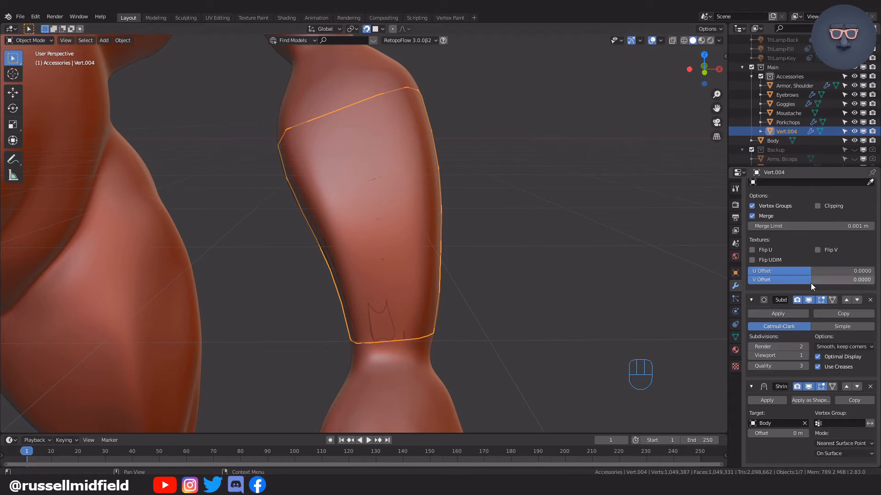
scroll(824, 308, "up", 5)
Add a Solidify modifier with a thickness of -0.46 m to the forearm armor and shade it smooth.
left_click(800, 207)
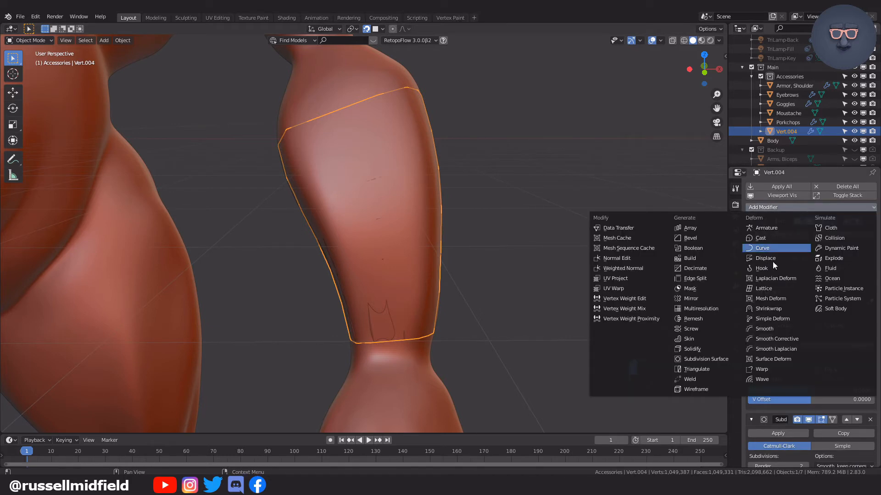
left_click(723, 349)
scroll(766, 353, "down", 12)
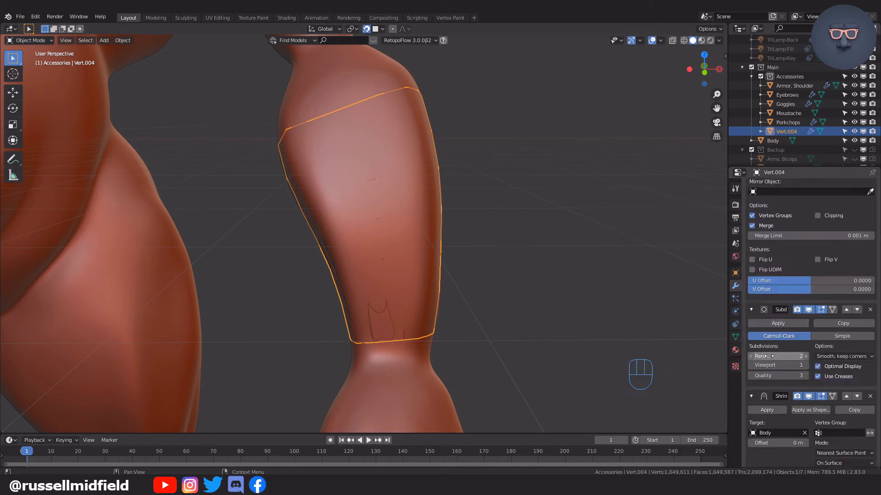
left_click_drag(780, 336, 739, 335)
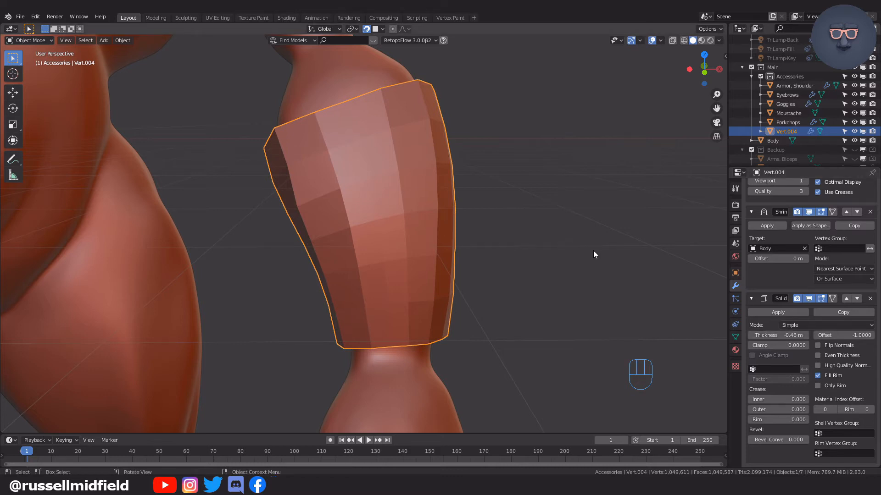
left_click(119, 42)
left_click(173, 223)
mouse_move(173, 221)
middle_mouse_down()
mouse_move(570, 224)
mouse_move(557, 216)
middle_mouse_up()
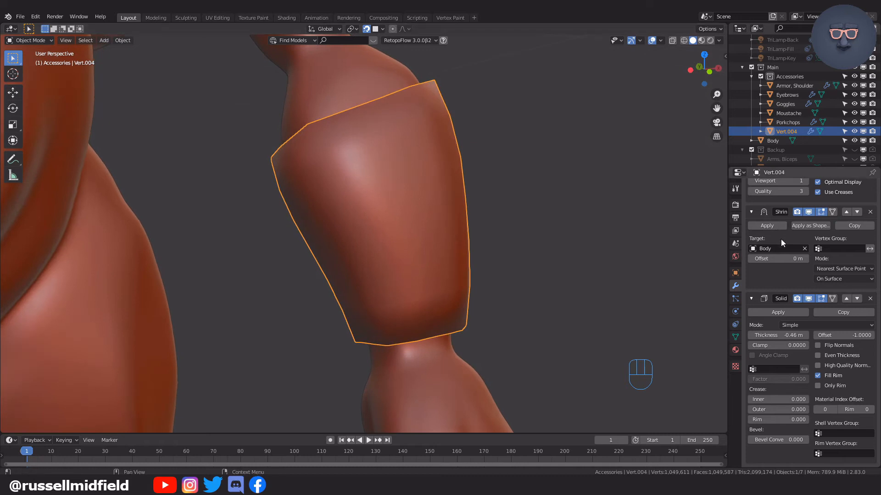
Add a second Subdivision Surface modifier to the forearm armor.
scroll(780, 221, "up", 12)
left_click(783, 206)
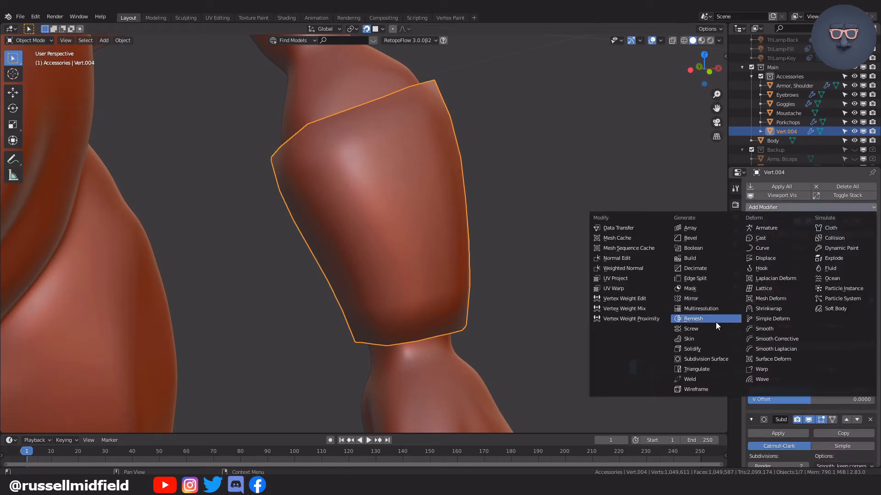
left_click(706, 359)
left_click(587, 271)
scroll(587, 271, "down", 5)
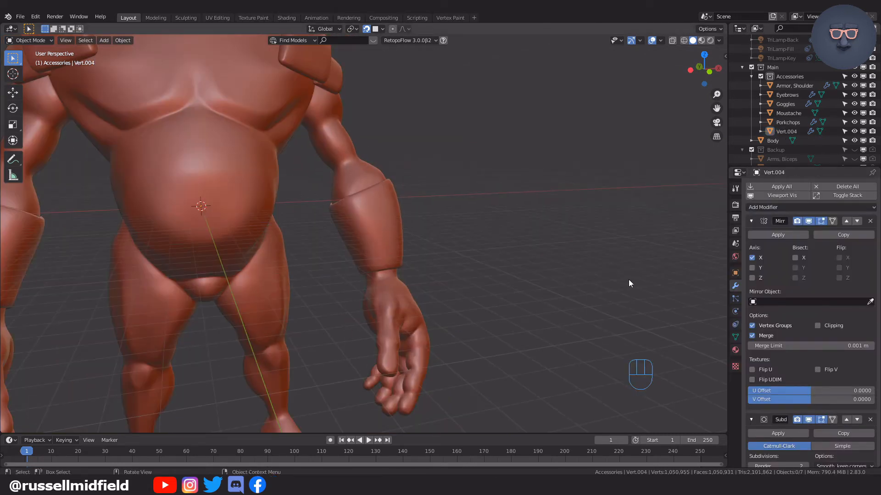
Set the forearm armor's Solidify thickness to -0.8 m and select the armor.
scroll(558, 265, "down", 4)
middle_click_drag(555, 263, 660, 156)
scroll(524, 267, "up", 6)
scroll(660, 157, "down", 3)
left_click(452, 240)
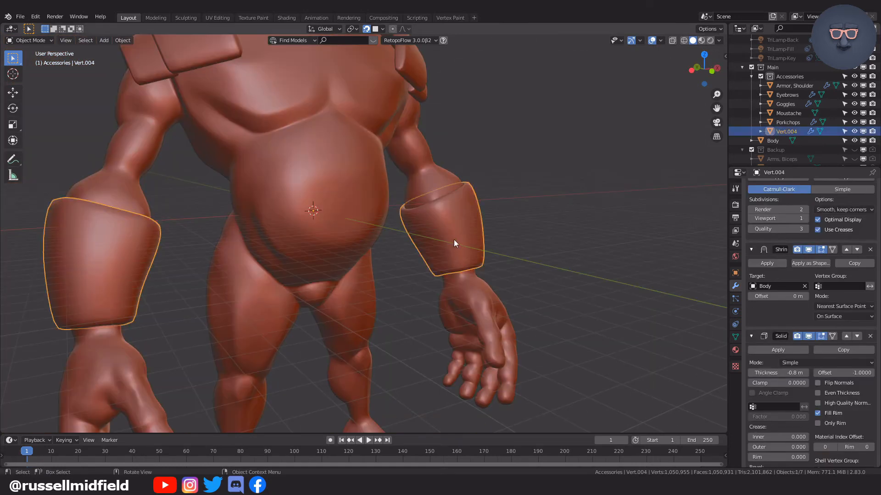
In vertex editing, select the lengthwise edge loop on the inner forearm and bevel it about 0.478 m with 2 segments.
scroll(528, 226, "up", 4)
scroll(491, 219, "up", 3)
scroll(491, 219, "up", 1)
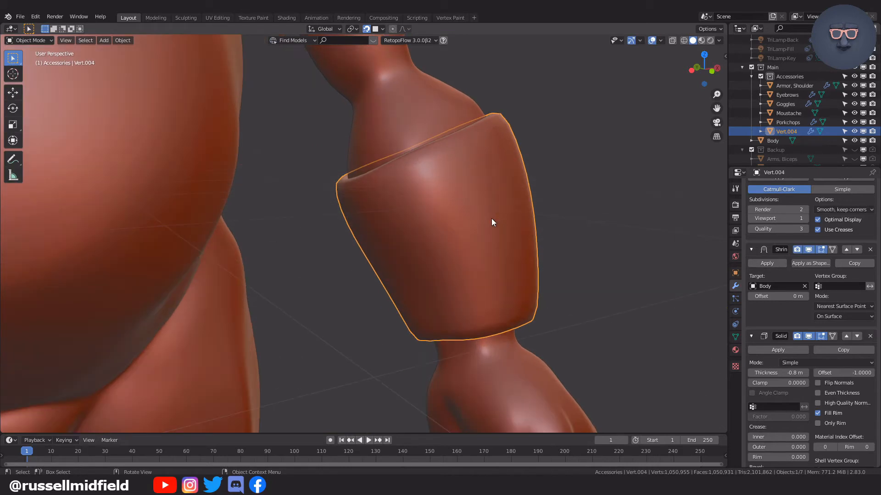
key("Tab")
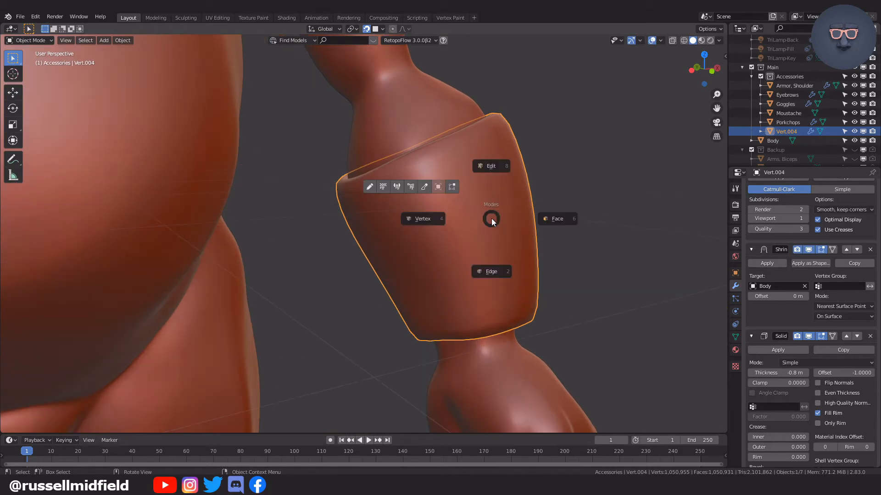
left_click(423, 218)
mouse_move(459, 199)
middle_mouse_down()
mouse_move(486, 205)
mouse_move(463, 204)
middle_mouse_up()
left_click(463, 205, "alt")
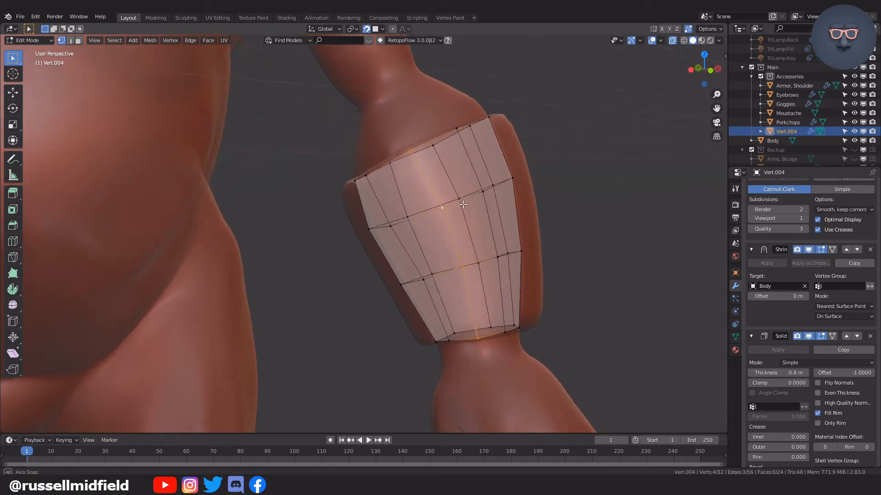
key("ctrl+b")
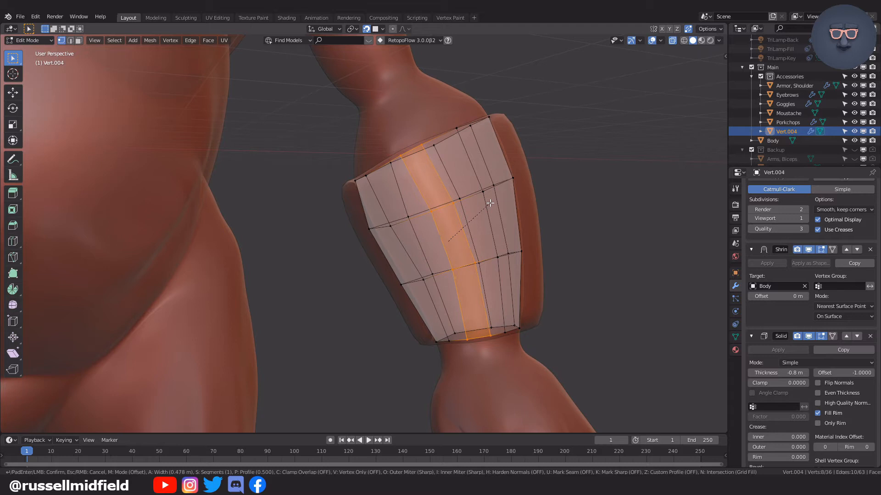
left_click(490, 203)
left_click(151, 321)
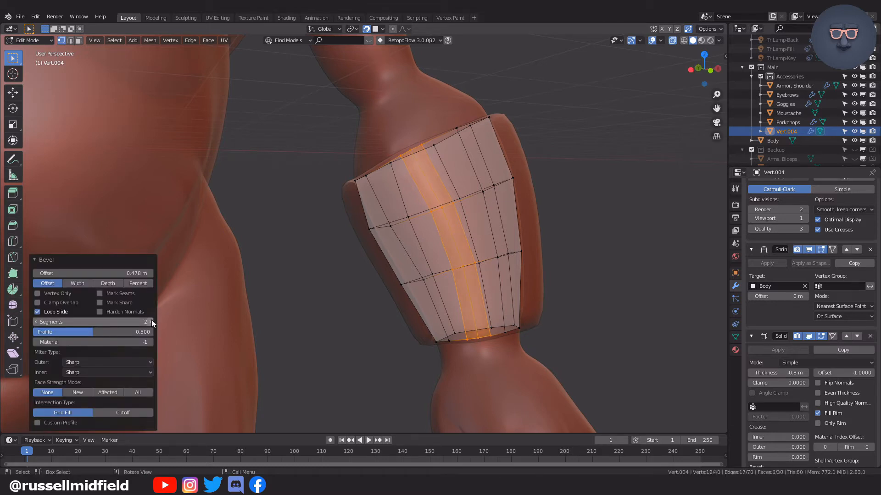
Delete the bevel's middle edge loop to open a lengthwise gap in the armor.
left_click(448, 222, "alt")
middle_click_drag(448, 222, 488, 220)
key("x")
left_click(457, 203)
Select the open edge loops on both sides of the gap, try moving them, and turn off snapping back in Object Mode.
left_click(426, 205, "alt")
left_click(445, 182, "alt+shift")
middle_click_drag(444, 183, 487, 195)
key("g")
left_click(491, 196)
key("g")
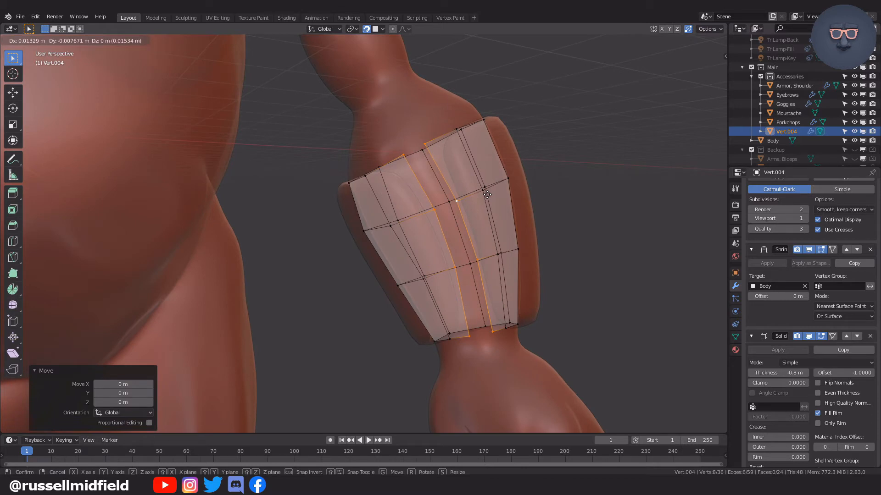
left_click(484, 195)
middle_click_drag(484, 195, 444, 97)
key("Tab")
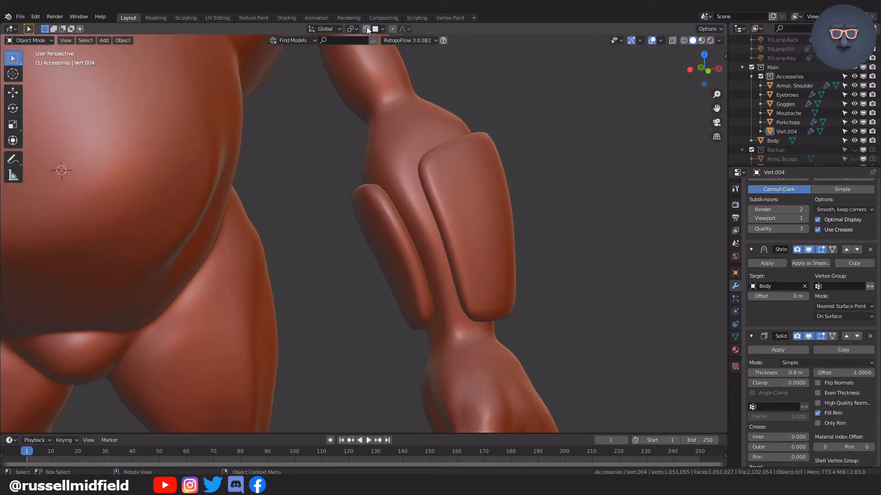
Duplicate the armor, name the objects "Armor, Forearms" and "Armor, Forearms, Straps", and start vertex editing on the straps.
left_click(497, 192)
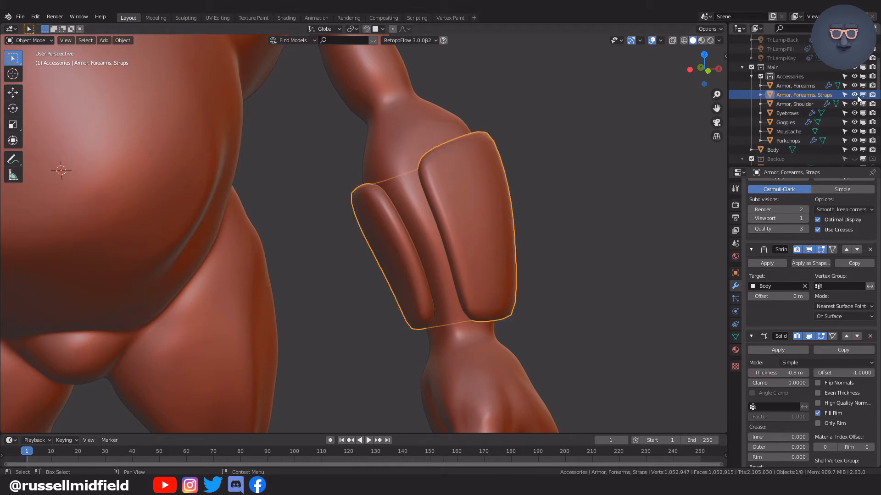
key("ctrl+Tab")
left_click(377, 245)
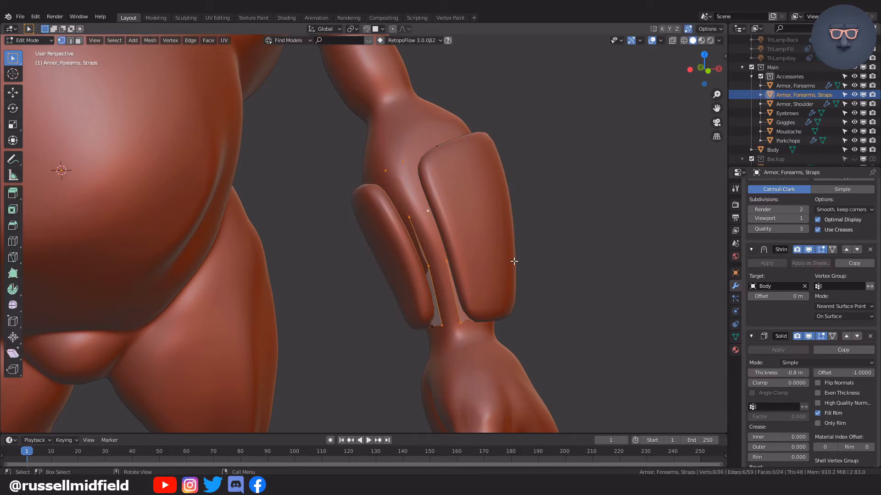
With X-ray on, add one centred loop cut around the top section of the straps mesh and another around the bottom section.
key("alt+z")
middle_click_drag(515, 262, 508, 246)
middle_click_drag(429, 164, 422, 184)
key("ctrl+r")
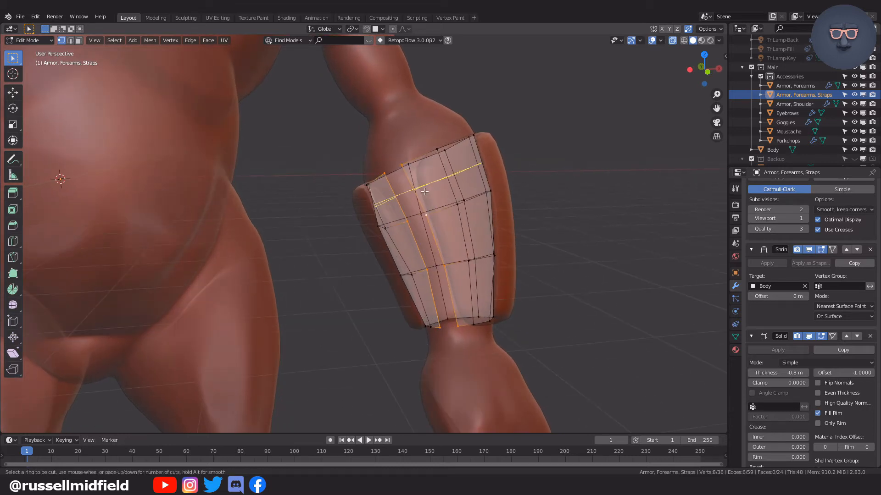
left_click(424, 191)
right_click(424, 191)
middle_click_drag(483, 255, 484, 243)
key("ctrl+r")
left_click(463, 288)
right_click(463, 289)
mouse_move(475, 281)
middle_mouse_down()
mouse_move(474, 291)
mouse_move(482, 290)
mouse_move(476, 282)
mouse_move(482, 287)
middle_mouse_up()
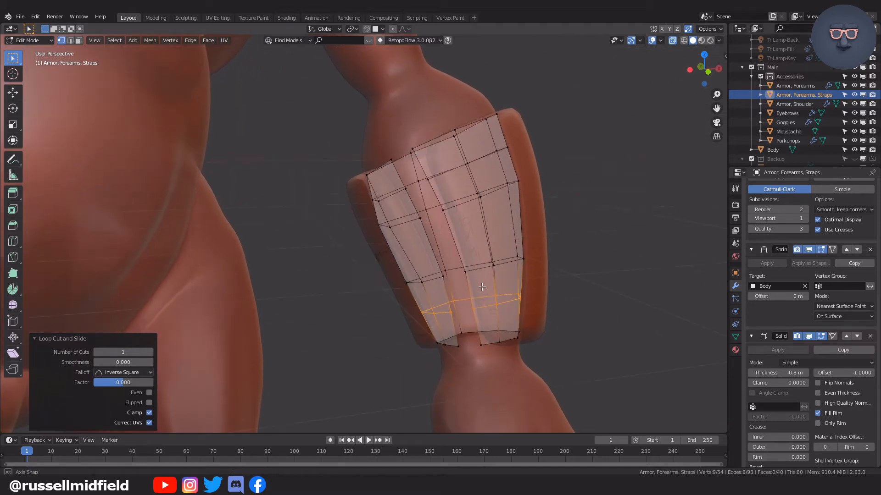
Delete the vertices of the outermost top and bottom edge loops of the straps mesh.
left_click(434, 141, "alt")
key("x")
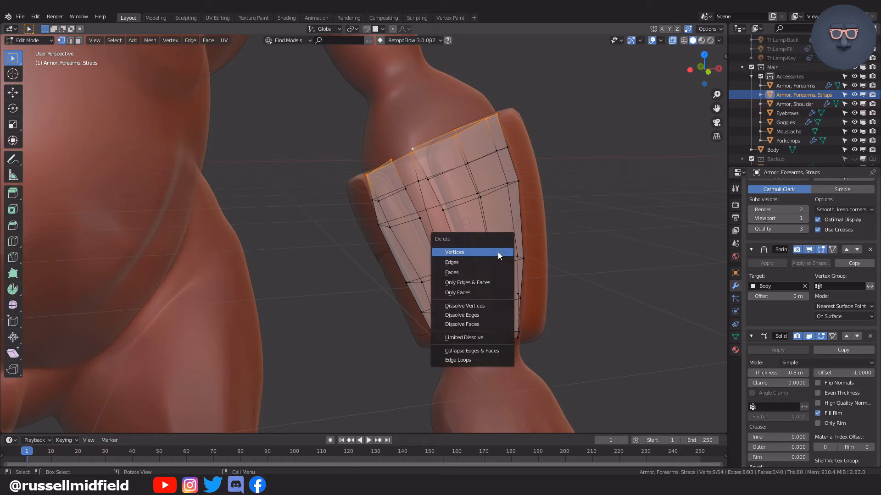
left_click(497, 252)
left_click(495, 339, "alt")
key("x")
left_click(495, 339)
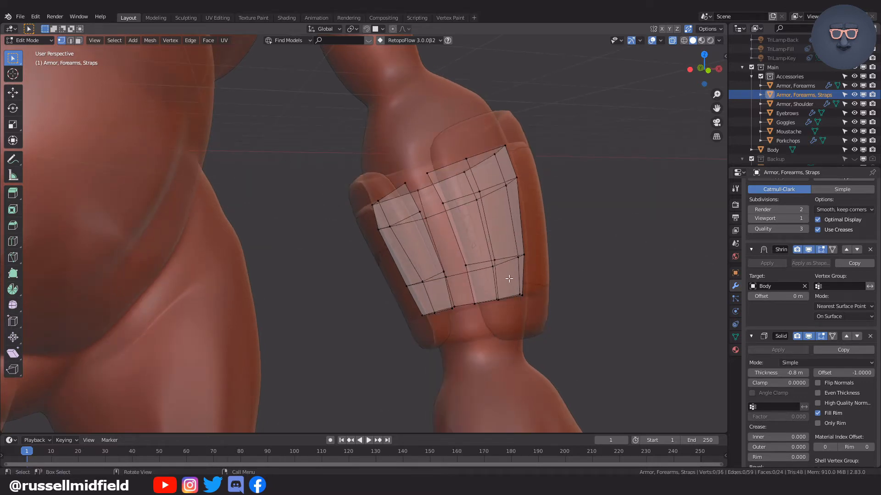
In face selection, delete the ring of middle faces so only two separate bands stay around the forearm.
key("Tab")
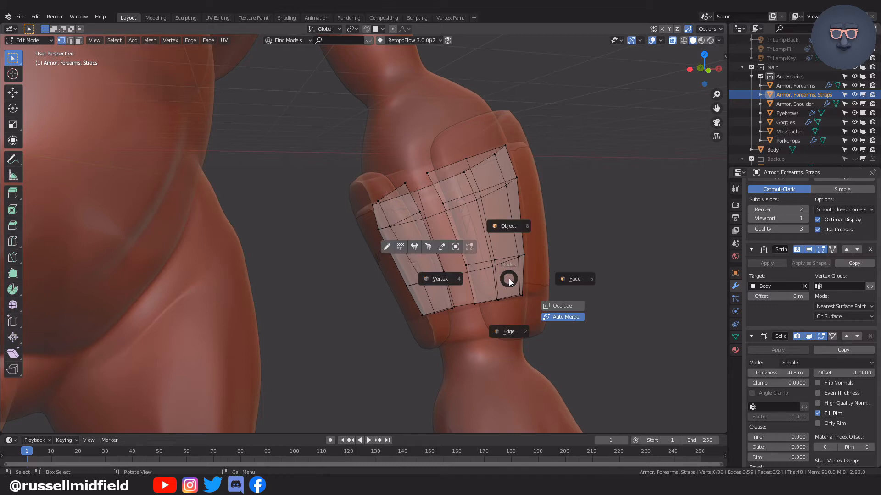
left_click(571, 277)
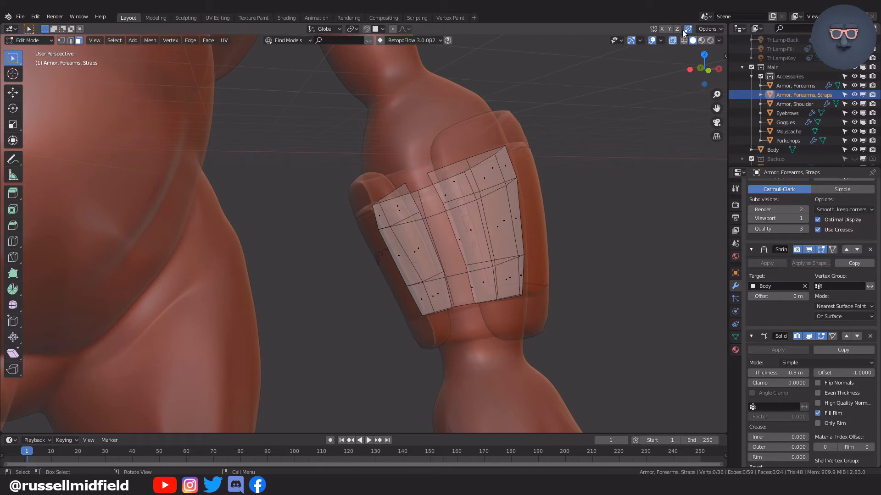
left_click(468, 232, "alt")
middle_click_drag(467, 232, 511, 242)
key("x")
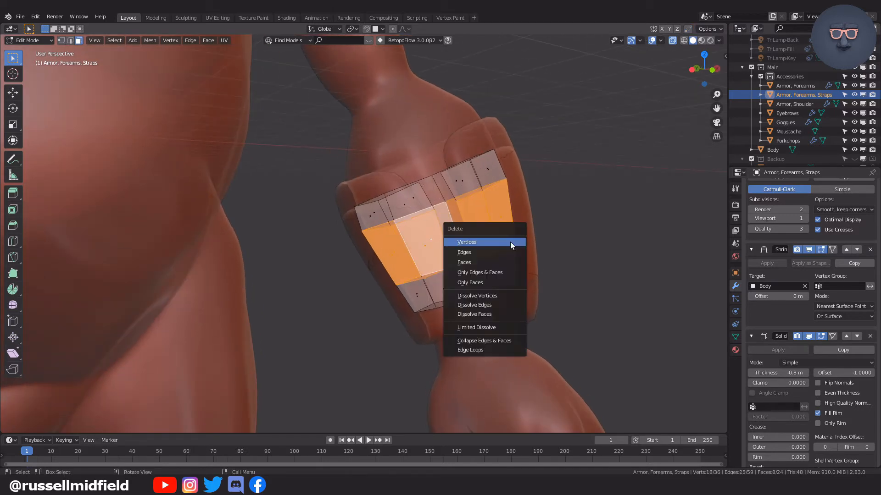
left_click(505, 262)
mouse_move(596, 279)
middle_mouse_down()
mouse_move(569, 281)
mouse_move(582, 280)
middle_mouse_up()
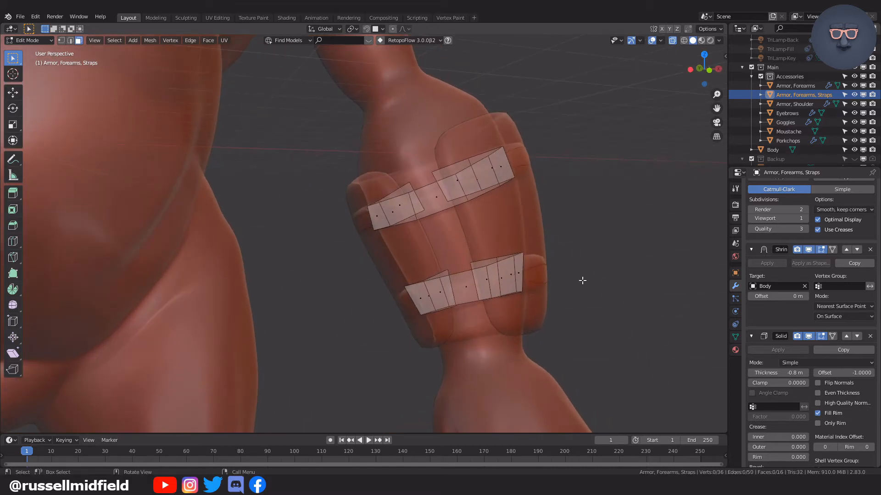
Select all strap faces and push them outward with Shrink/Fatten at an offset of about -0.741 m.
key("a")
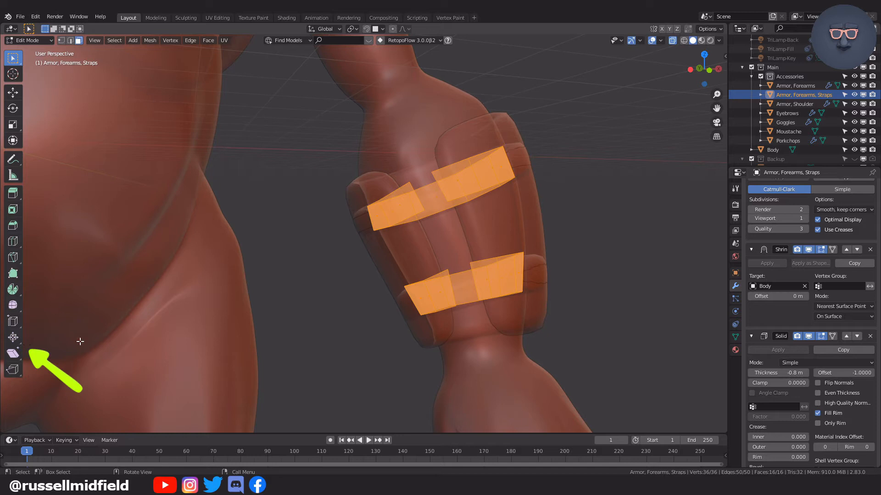
left_click(16, 341)
left_click_drag(490, 268, 464, 259)
middle_click_drag(605, 250, 665, 249)
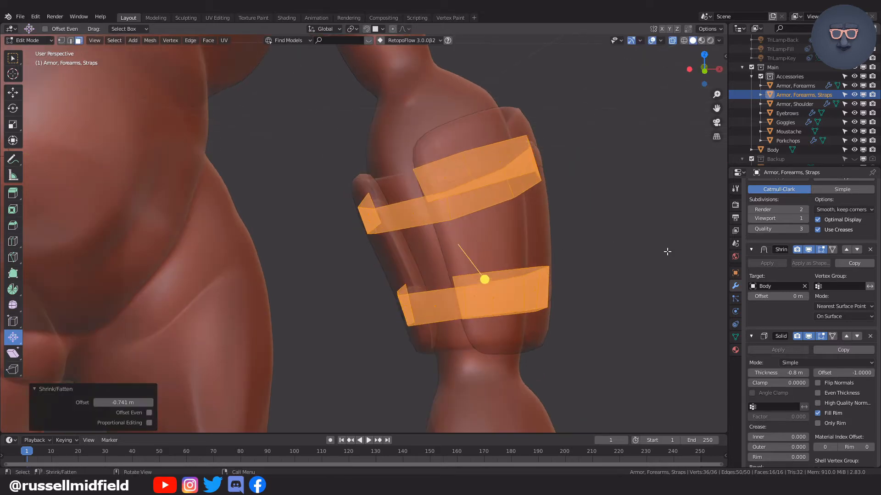
Remove the Shrinkwrap modifier from the straps and adjust the bands' distance from the armor plates with Shrink/Fatten.
left_click(870, 250)
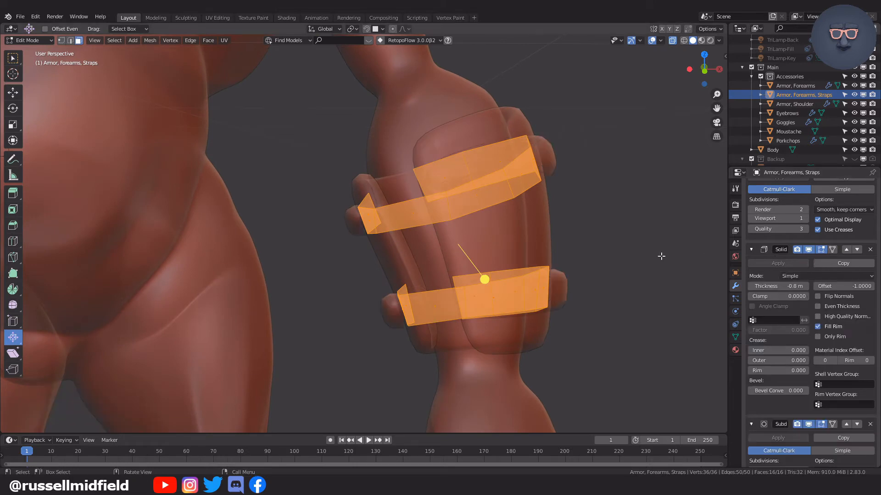
middle_click_drag(644, 255, 608, 255)
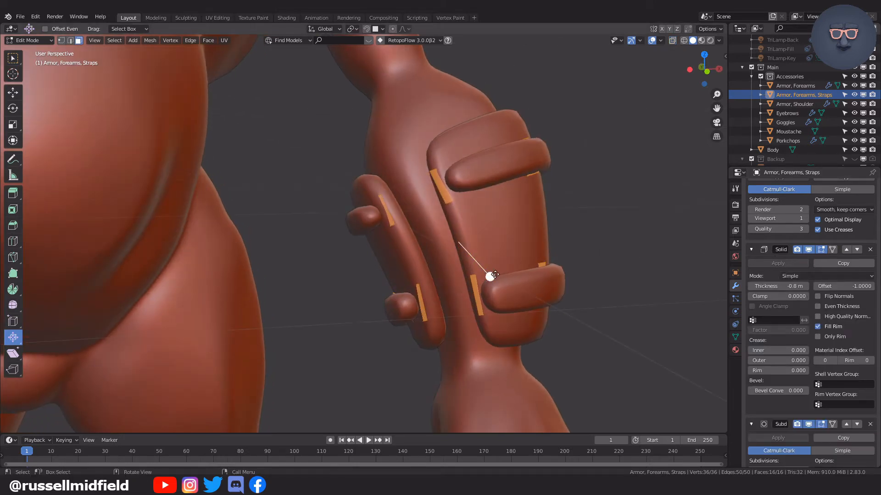
left_click_drag(489, 276, 541, 273)
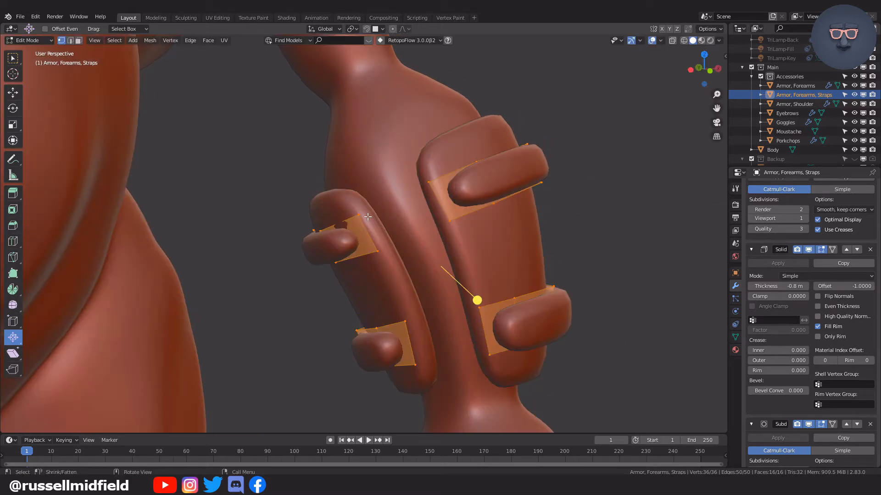
Fill the gap in the upper strap with a face between its four open end vertices.
left_click(364, 216)
left_click(378, 251, "shift")
left_click(449, 221, "shift")
left_click(432, 185, "shift")
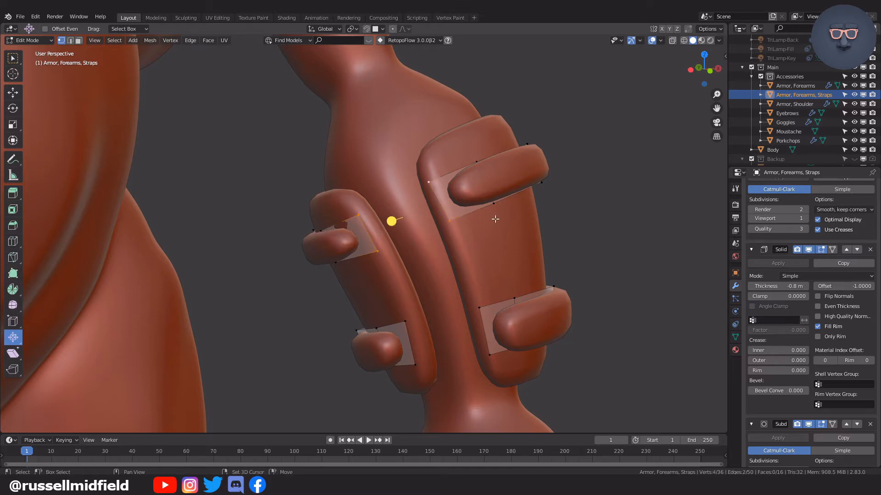
key("f")
Fill the gap in the lower strap with a face between its four end vertices and return to Object Mode.
left_click(404, 321)
left_click(415, 364, "shift")
left_click(479, 308, "shift")
left_click(490, 355, "shift")
key("f")
middle_click_drag(489, 354, 563, 214)
key("Tab")
left_click(567, 201)
middle_click_drag(604, 188, 557, 271)
scroll(558, 271, "down", 5)
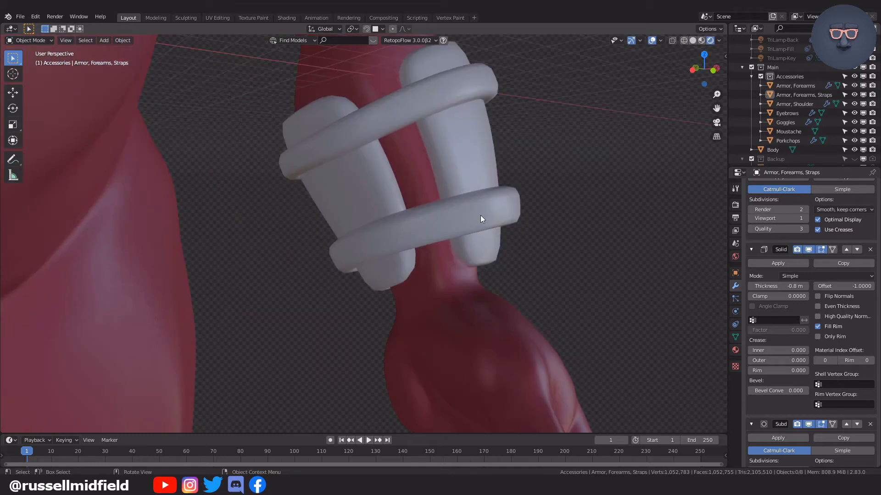
Widen the lower strap by sliding its upper edge loop by a factor of about -0.446 with clamping off.
left_click(480, 216)
scroll(480, 215, "up", 2)
key("Tab")
left_click(512, 219)
middle_click_drag(557, 207, 557, 225)
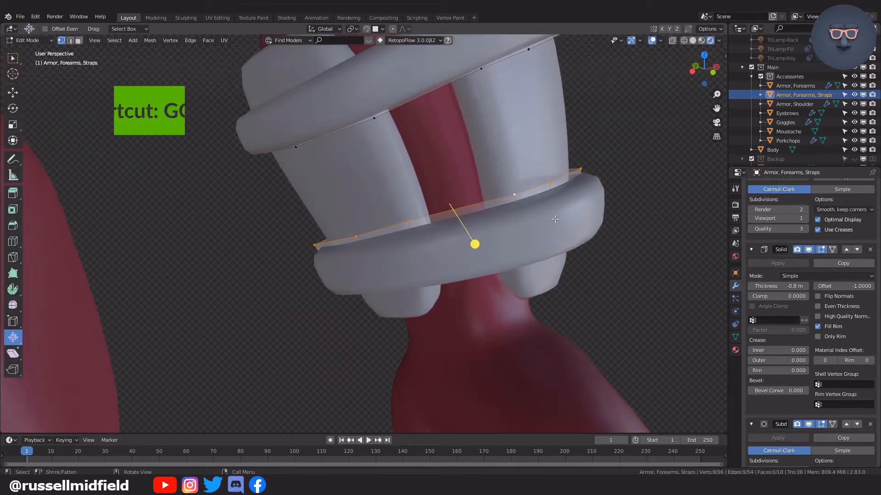
key("g")
key("g")
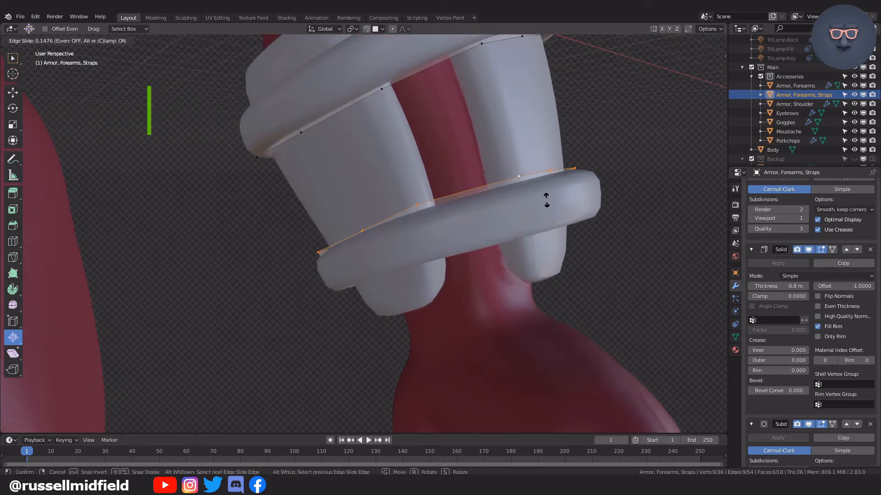
key("c")
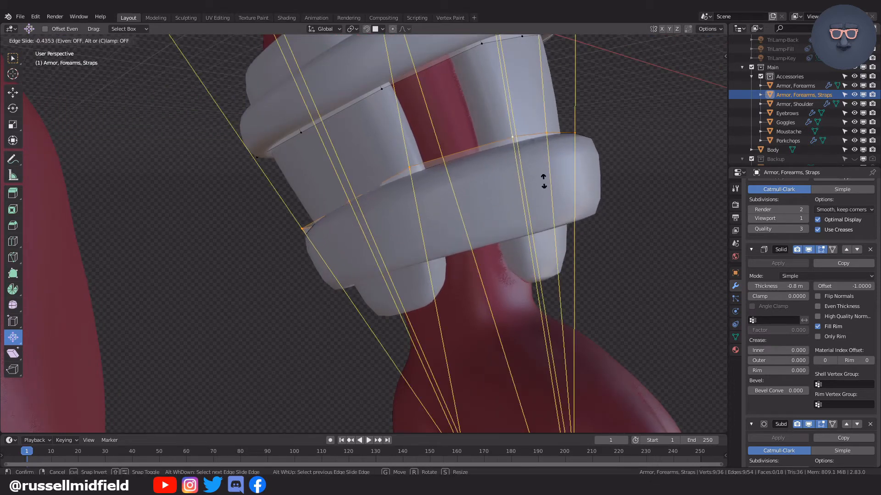
left_click(544, 181)
middle_click_drag(553, 181, 578, 215, "shift")
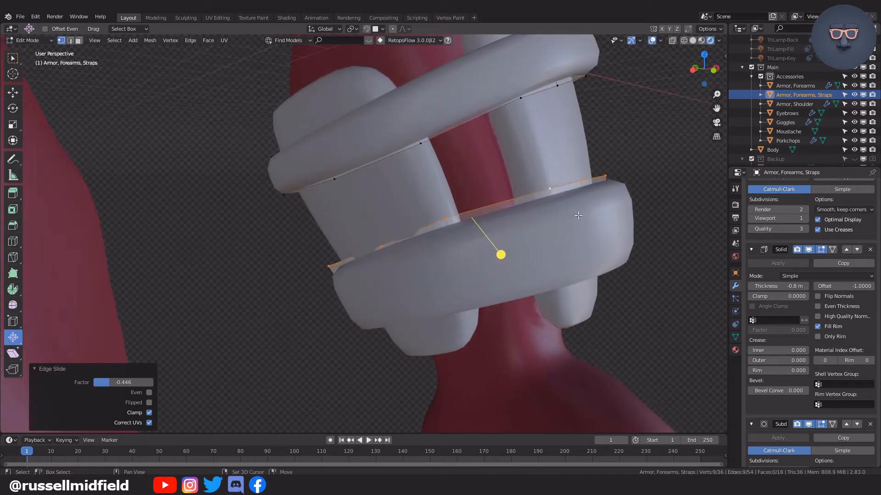
Widen the upper strap by sliding its lower edge loop by a factor of about -0.431 with clamping off.
left_click(459, 130, "alt")
key("g")
key("g")
key("c")
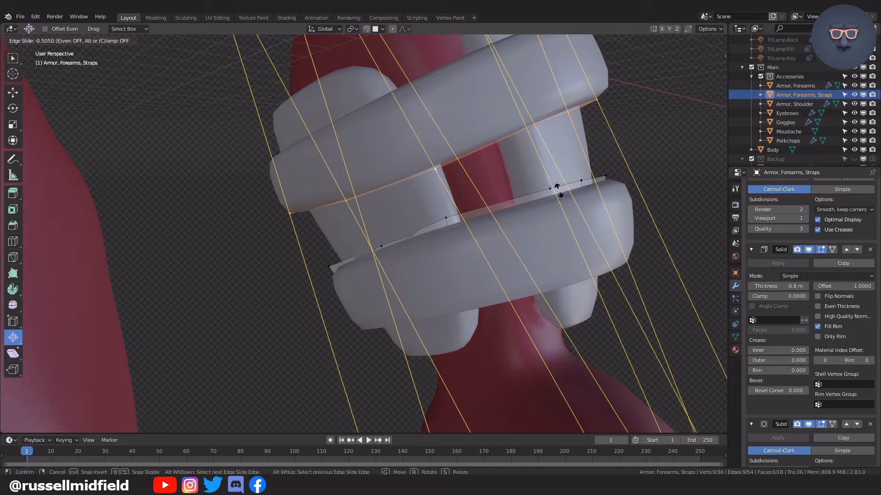
left_click(560, 189)
scroll(562, 191, "down", 3)
middle_click_drag(562, 191, 403, 199)
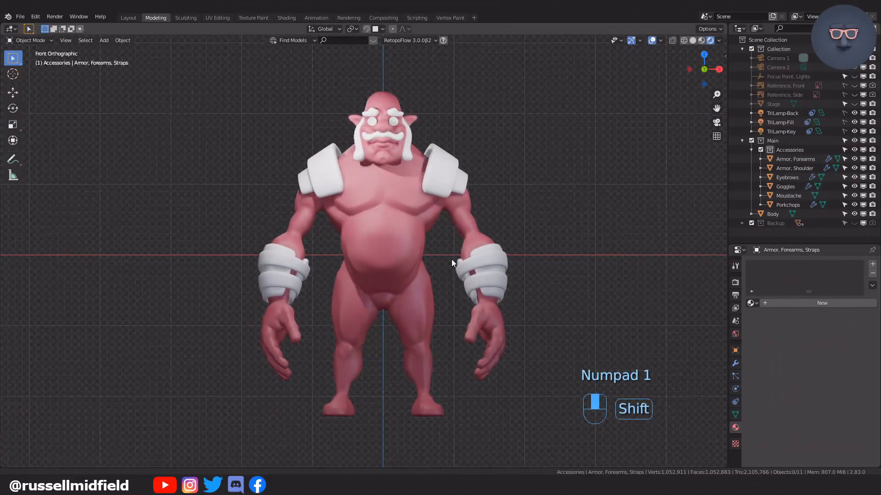
scroll(451, 260, "up", 5)
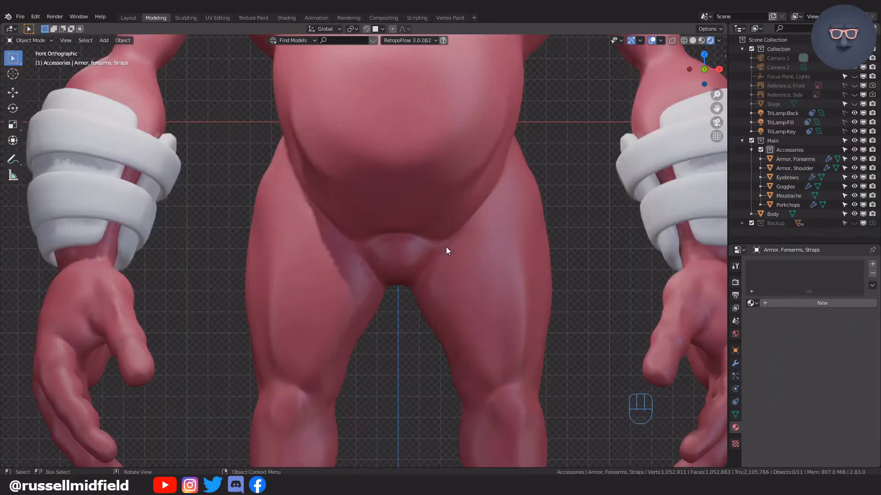
Switch the viewport to solid shading and open the forearm armor plates in Edit Mode.
middle_click_drag(456, 251, 474, 278, "shift")
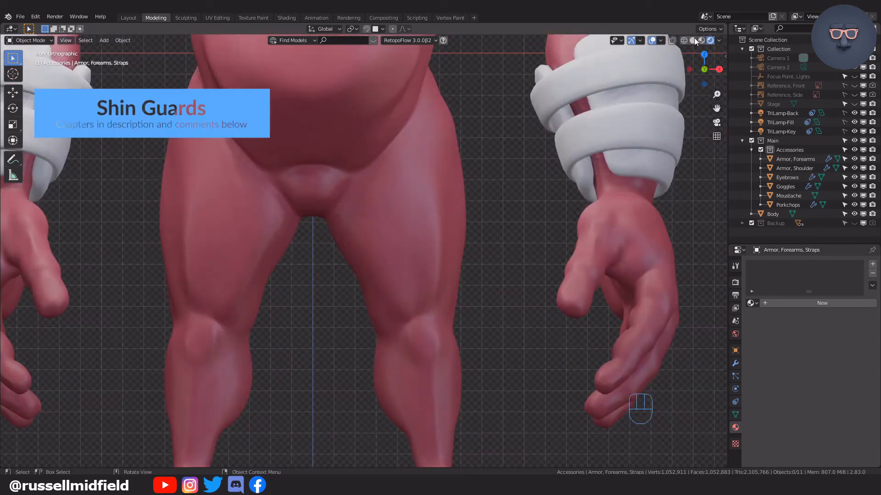
left_click(692, 41)
middle_click_drag(596, 178, 544, 207, "shift")
left_click(544, 207)
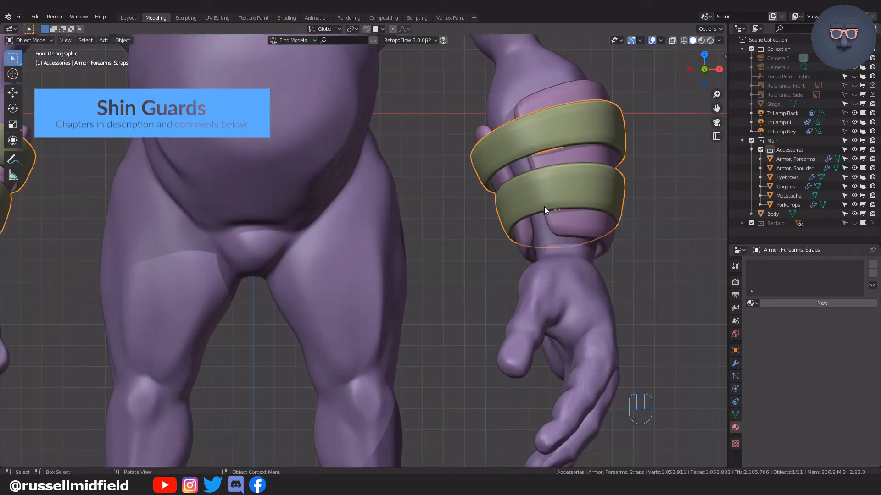
left_click(568, 222)
key("Tab")
Duplicate one lower vertex of the forearm armor and place the copy on the inner calf, about -10.42 m in X and -8.99 m in Z.
left_click(502, 224)
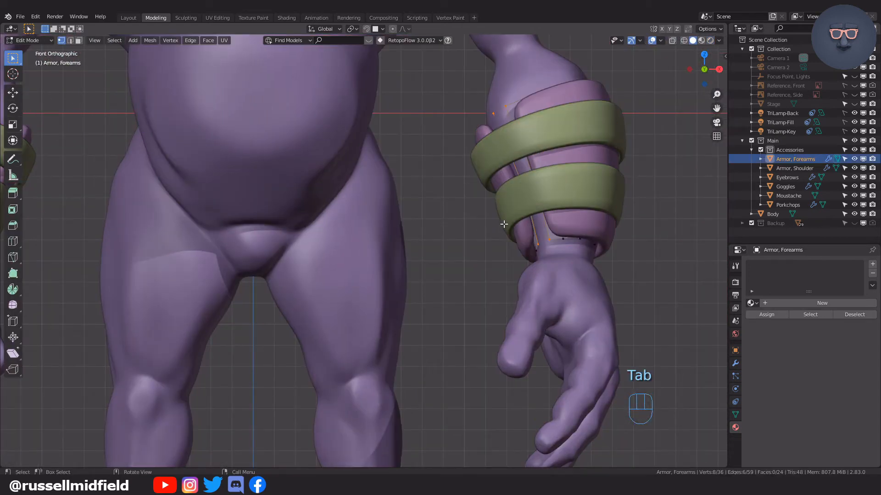
left_click(735, 364)
middle_click_drag(536, 272, 552, 221, "shift")
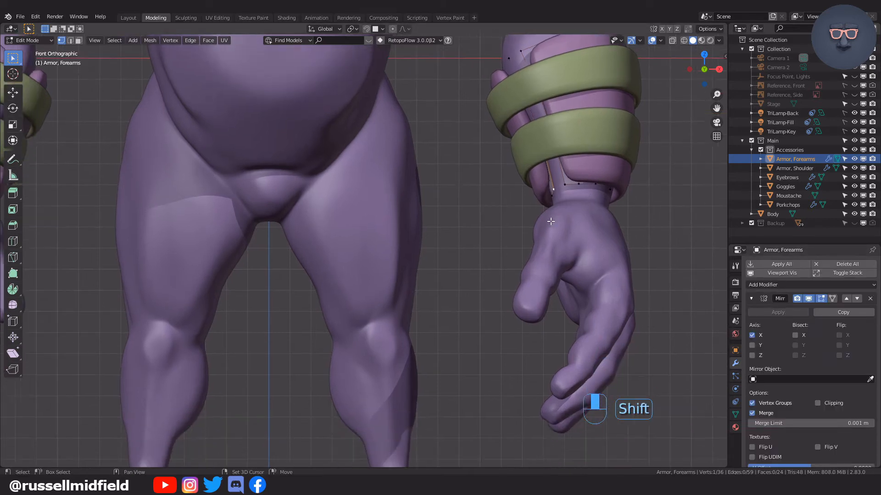
key("shift+d")
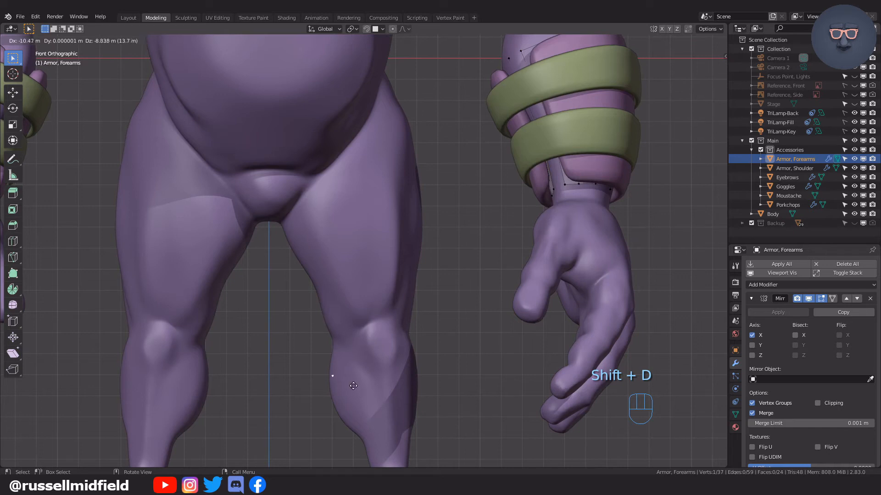
left_click(354, 387)
Turn on snapping and separate the duplicated calf vertex into its own object.
left_click(366, 29)
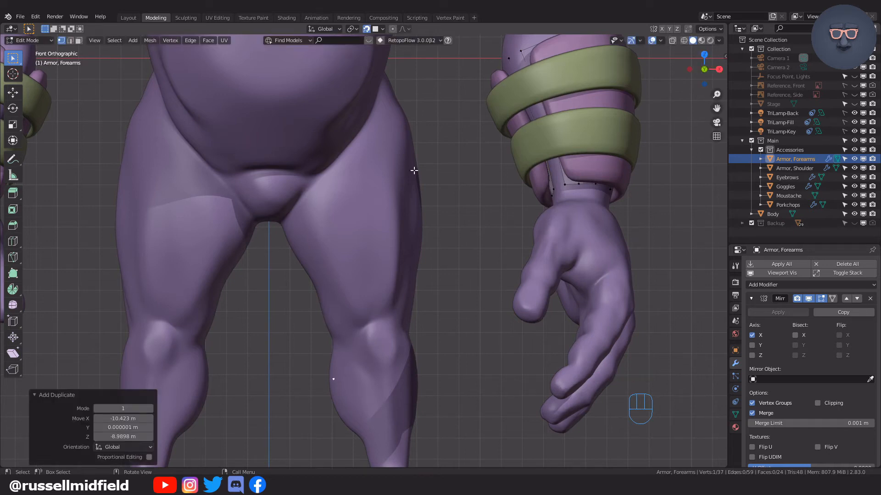
left_click(382, 30)
middle_click_drag(423, 356, 440, 245, "shift")
scroll(440, 244, "up", 1)
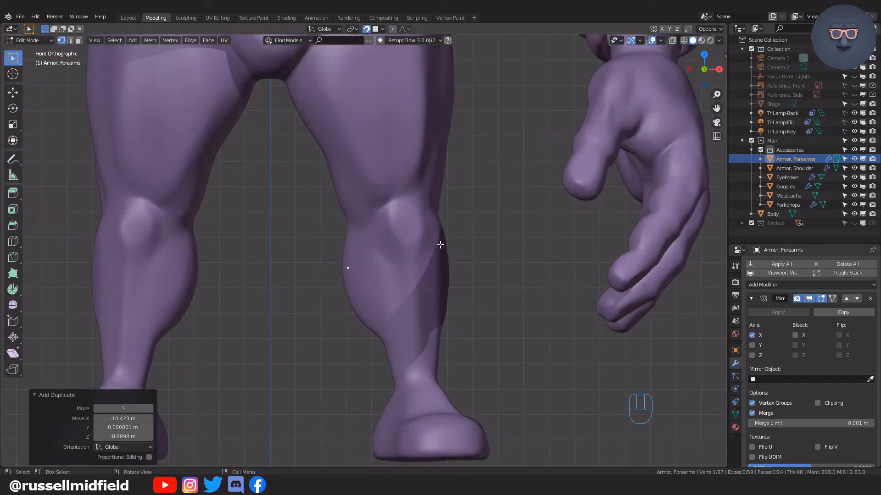
key("p")
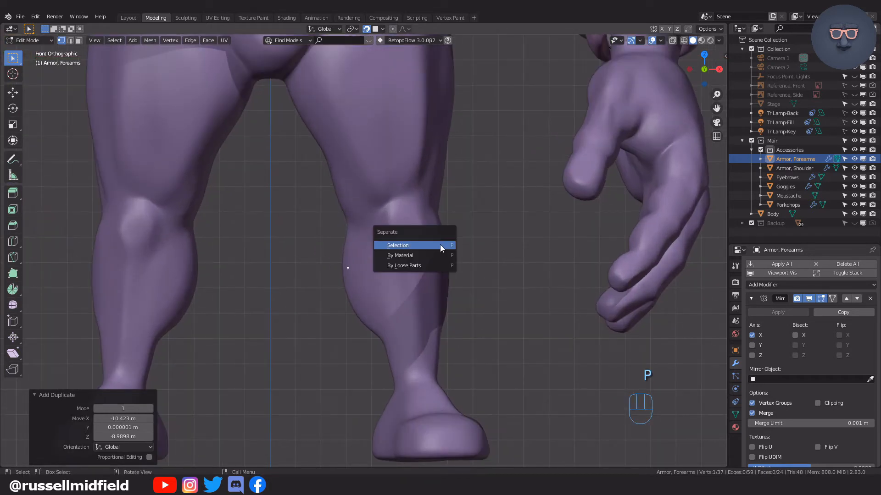
left_click(439, 245)
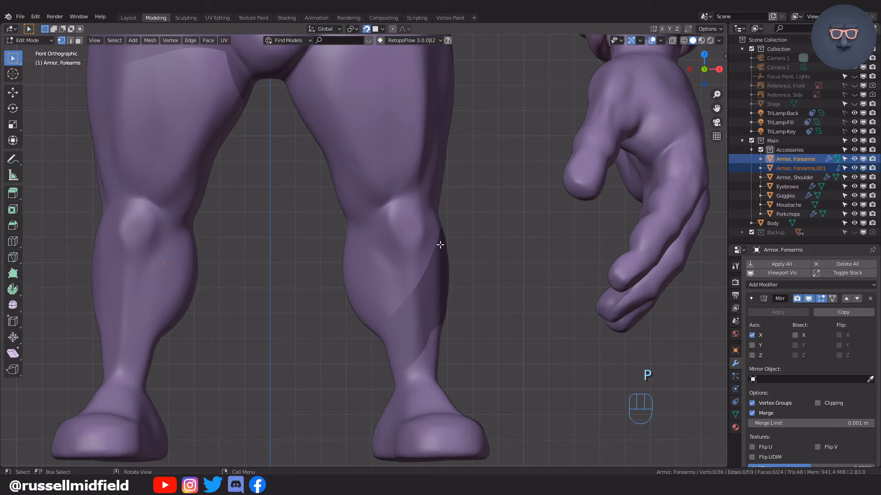
Rename the separated vertex object "Armor, Calves" and open it in Edit Mode.
key("Tab")
left_click(441, 198)
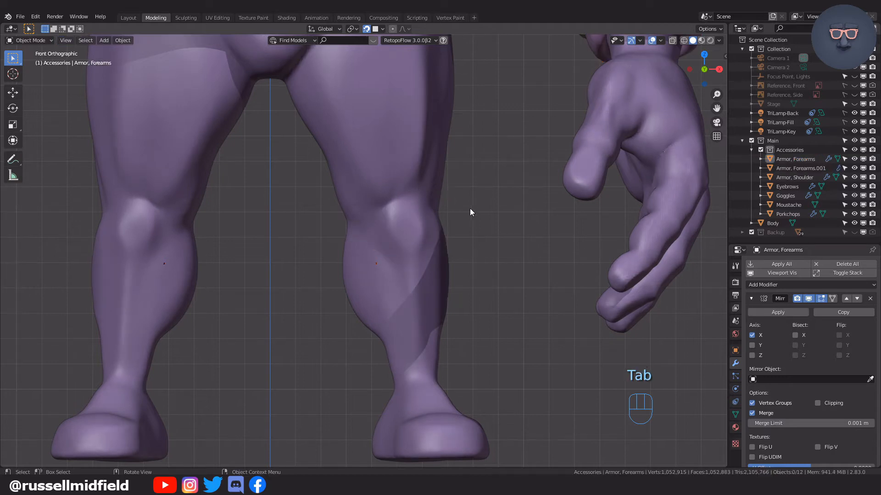
left_click(376, 264)
left_click(376, 264)
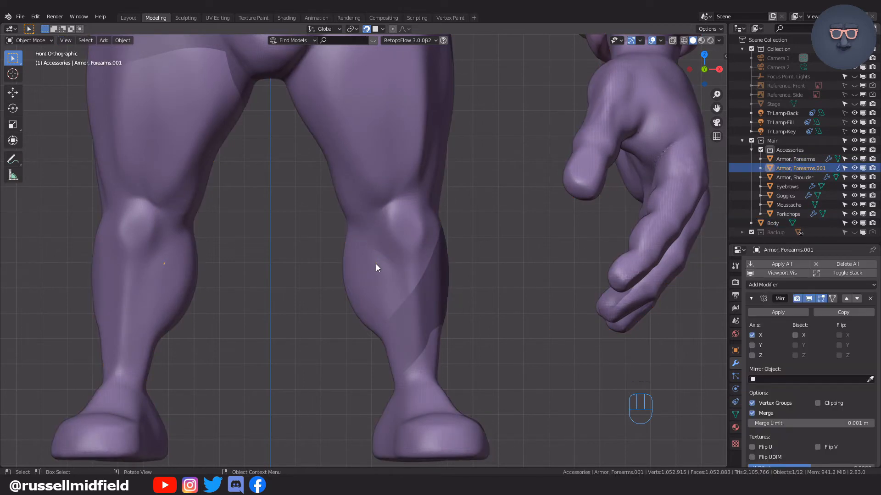
double_click(821, 170)
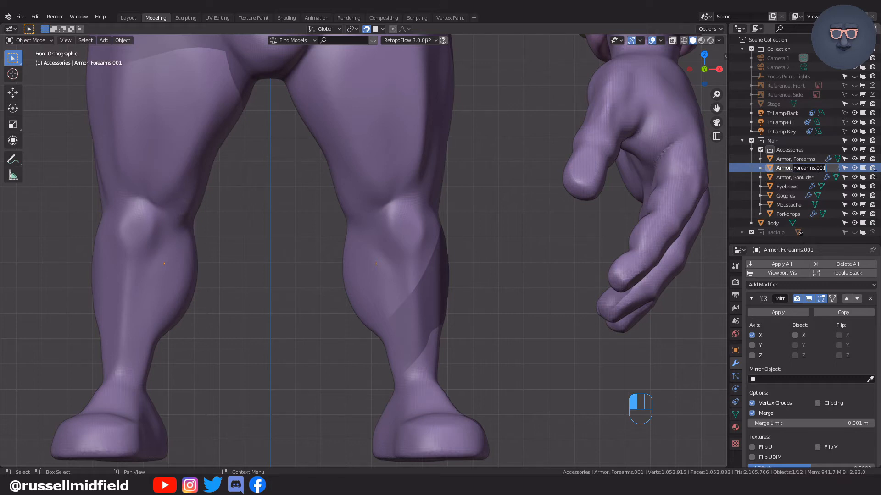
type("Calves")
key("Return")
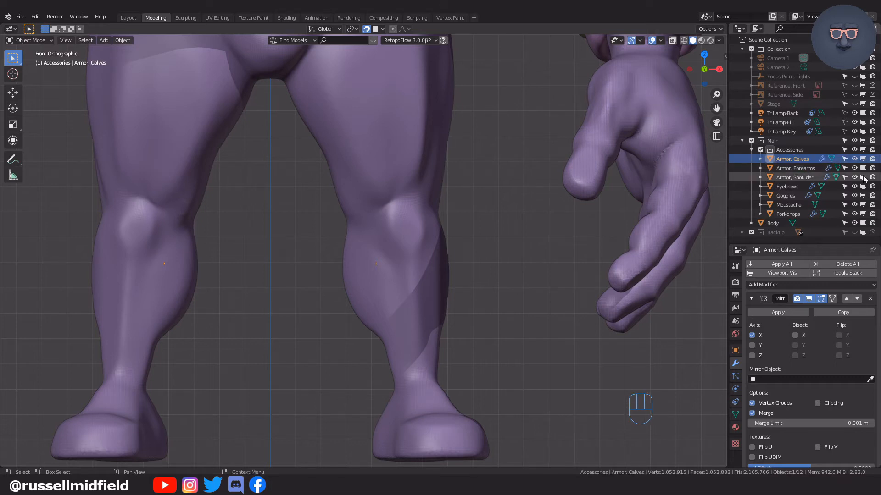
key("Tab")
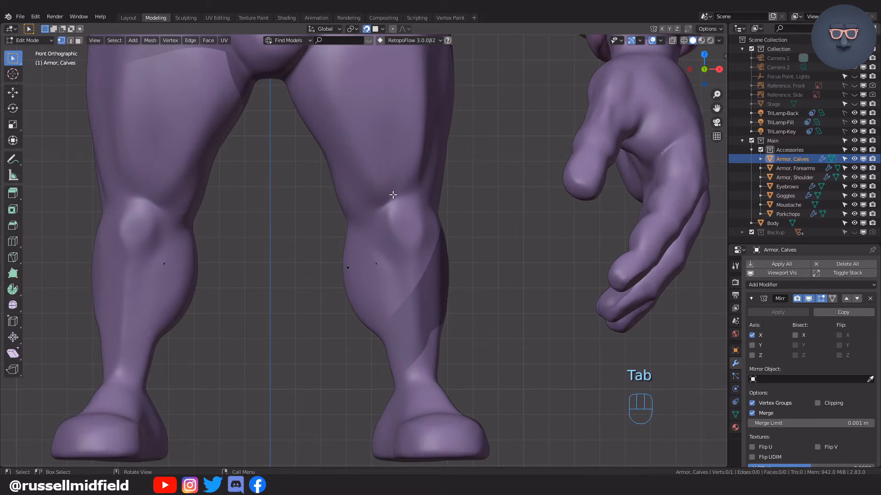
Extrude the single calf vertex down the inner calf, about 0.32 m in X and -1.44 m in Z.
scroll(499, 225, "down", 6)
scroll(497, 228, "up", 9)
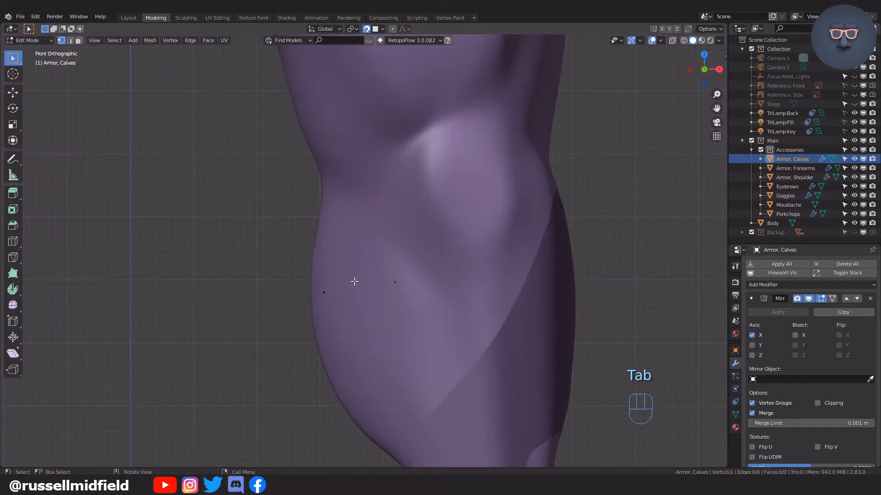
key("e")
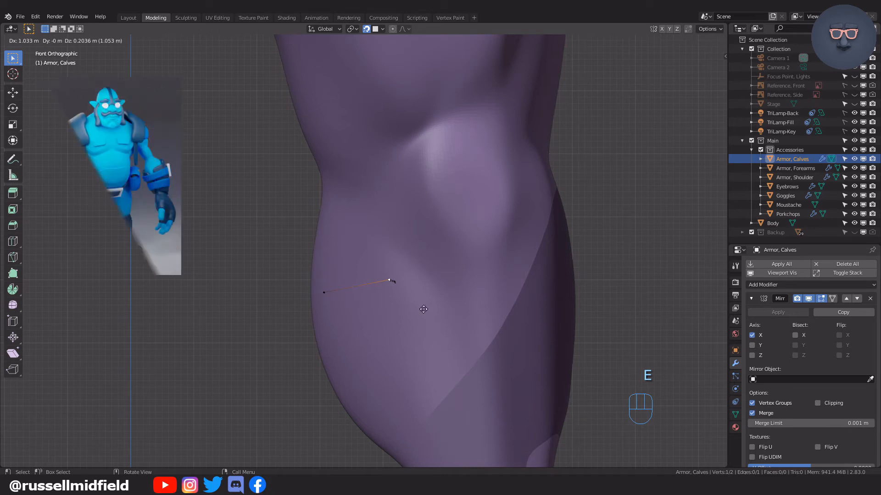
left_click(400, 375)
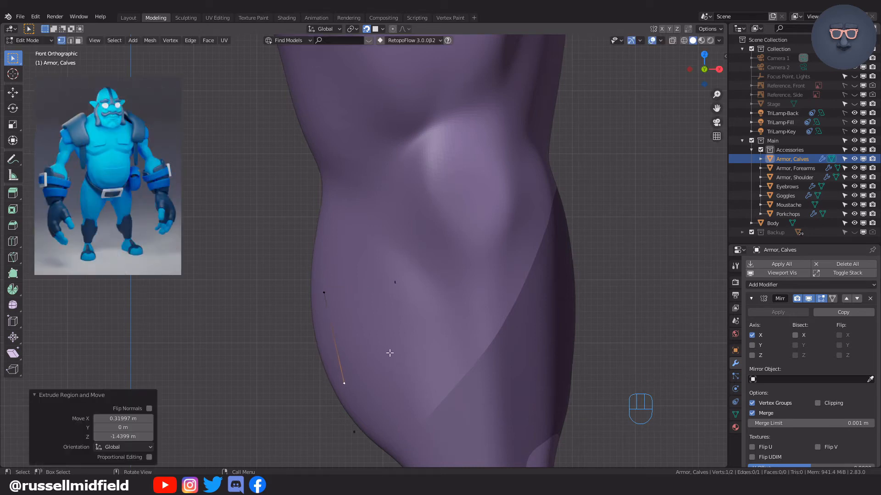
Select both vertices of the inner calf edge and extrude it in two segments across the front of the calf to its outer side.
left_click(326, 292, "shift")
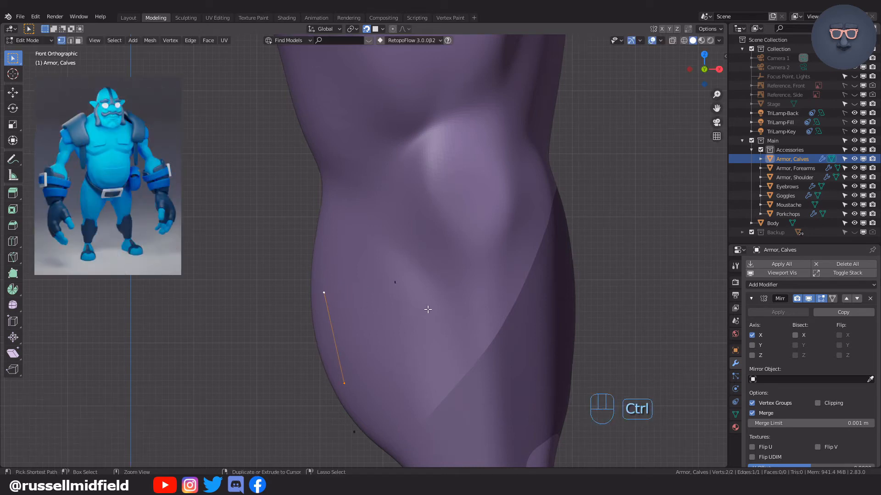
right_click(428, 310, "ctrl")
right_click(535, 297, "ctrl")
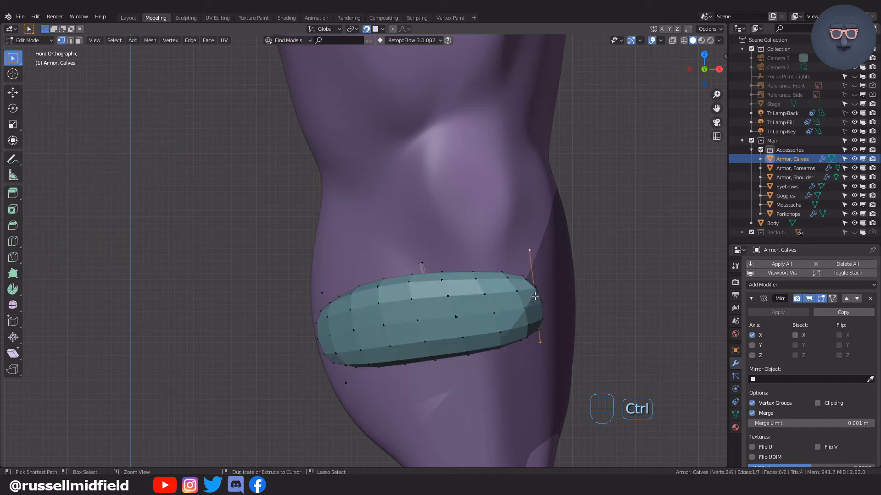
Limit the view to a clipping region around the leg with the new calf strip, and view the strip's outer side.
key("alt+b")
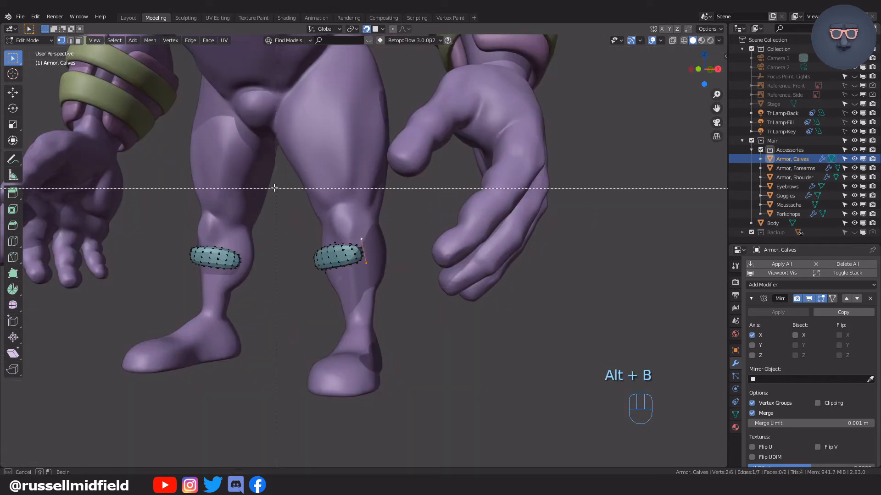
left_click_drag(275, 178, 407, 426)
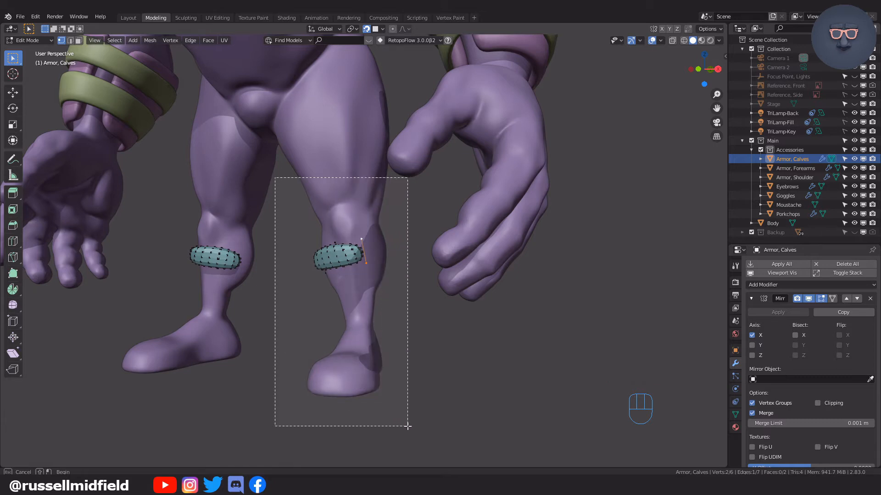
scroll(391, 353, "down", 2)
scroll(391, 352, "up", 5)
middle_click_drag(391, 352, 299, 336)
scroll(336, 309, "up", 3)
scroll(343, 290, "up", 2)
middle_click_drag(342, 291, 342, 295)
Turn off the viewport display of the calf armor's two Subdivision modifiers and its Solidify modifier.
scroll(814, 340, "down", 8)
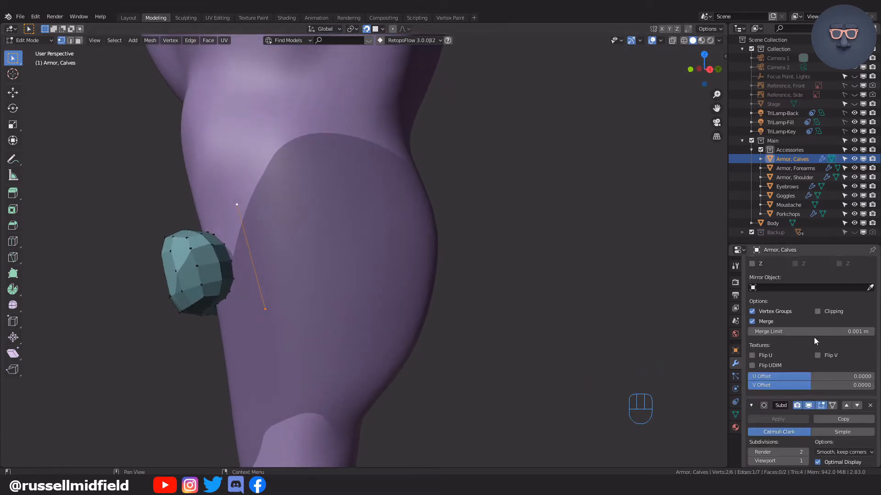
left_click(808, 313)
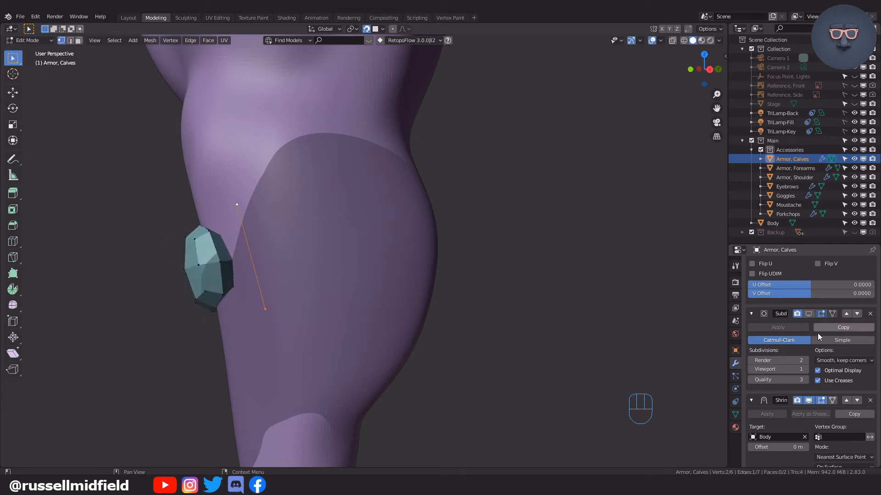
scroll(817, 333, "down", 3)
scroll(807, 327, "down", 4)
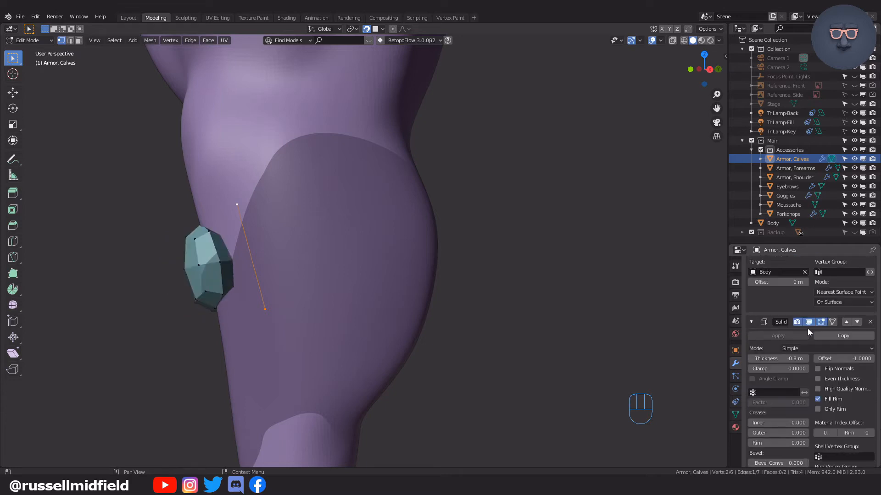
left_click(808, 322)
scroll(808, 325, "down", 5)
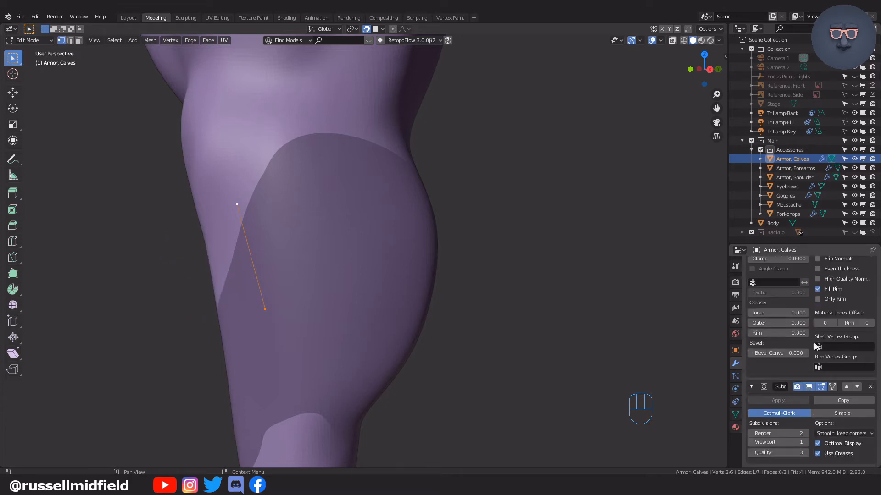
left_click(809, 388)
Enable X-ray, extrude the strip's end edge around the back of the calf, and fill the remaining gap to close the band.
middle_click_drag(387, 291, 406, 194)
scroll(338, 293, "down", 3)
scroll(338, 293, "up", 4)
key("alt+z")
right_click(377, 237, "ctrl")
right_click(473, 276, "ctrl")
right_click(535, 283, "ctrl")
left_click(436, 275, "shift")
key("f")
Move the vertices at the back of the calf band so they follow the contour of the leg.
left_click(409, 237)
key("g")
left_click(424, 282)
key("g")
middle_click_drag(426, 281, 411, 267)
key("g")
Reposition the upper vertices on the inner front of the calf band.
key("g")
key("g")
middle_click_drag(464, 275, 495, 291)
key("g")
key("g")
key("g")
left_click(413, 287)
middle_click_drag(413, 287, 244, 312)
scroll(394, 293, "up", 4)
key("g")
Adjust the outer and remaining vertices of the calf band, partly in front view, to even out its upper and lower edges.
key("g")
left_click(289, 230)
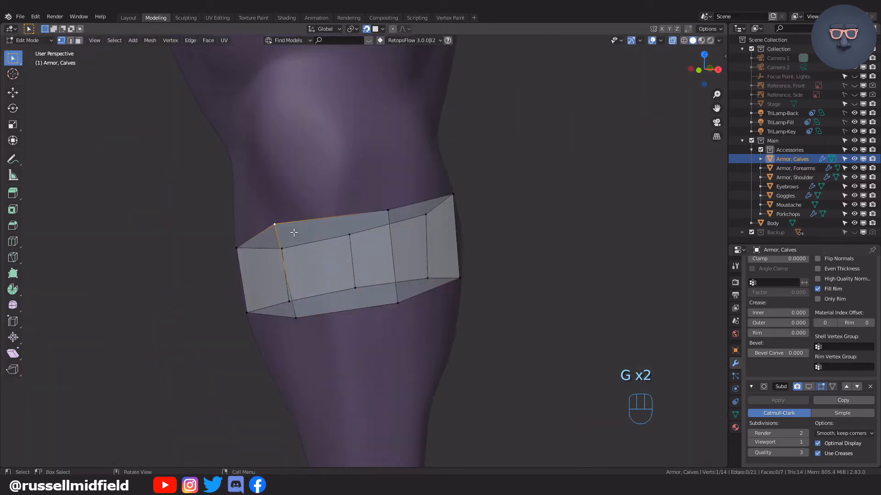
key("g")
left_click(305, 243)
key("KP_1")
left_click(455, 199)
key("g")
left_click(465, 280)
key("g")
middle_click_drag(473, 291, 383, 285)
key("g")
left_click(404, 211)
left_click(376, 280)
key("g")
left_click(406, 284)
key("KP_1")
key("g")
left_click(331, 298)
key("g")
scroll(402, 307, "down", 5)
middle_click_drag(402, 315, 399, 289)
Return to Object Mode and turn the viewport display of the calf armor's Subdivision and Solidify modifiers back on.
key("Tab")
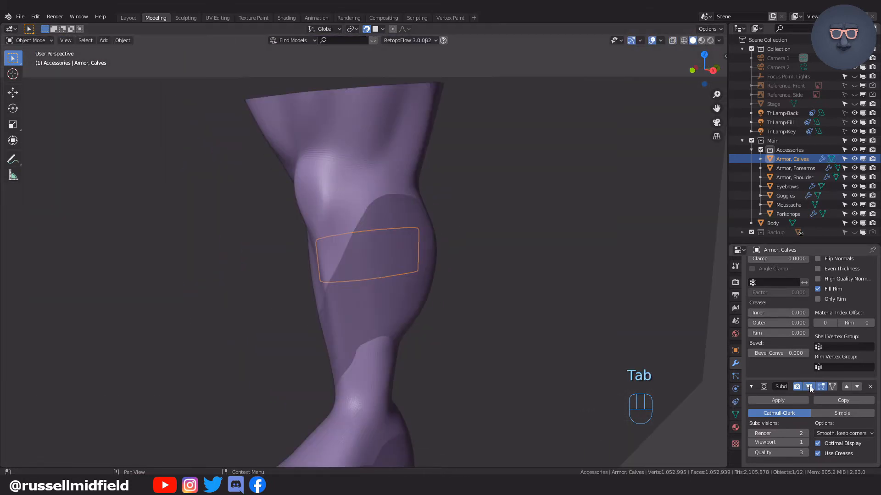
scroll(809, 385, "down", 6)
scroll(808, 330, "up", 5)
left_click(808, 329)
scroll(808, 329, "up", 9)
middle_click_drag(491, 300, 524, 327)
Shade the calf armor smooth and adjust its Solidify thickness.
left_click(127, 41)
left_click(131, 223)
scroll(257, 271, "down", 3)
middle_click_drag(264, 277, 250, 252)
scroll(250, 256, "up", 3)
scroll(808, 362, "down", 4)
left_click(789, 358)
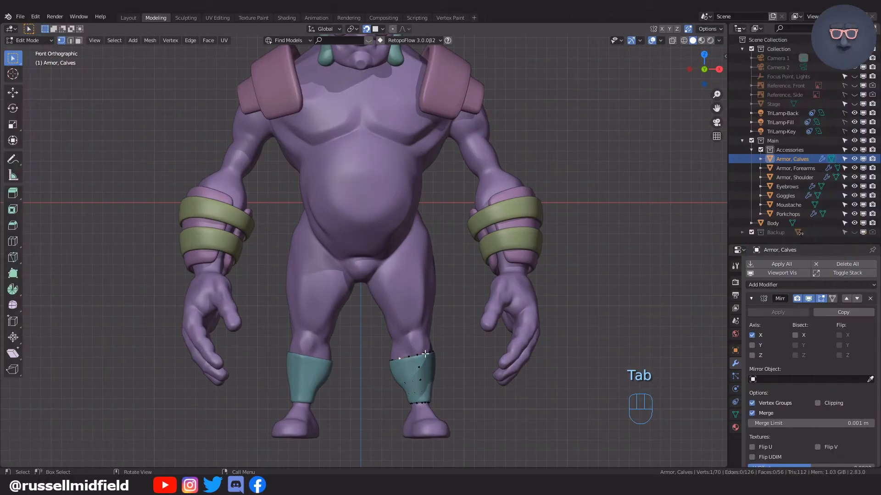
Duplicate an upper vertex of the calf armor and place the copy on the lower belly, about -2.89 m in X and 10.58 m in Z.
key("shift+d")
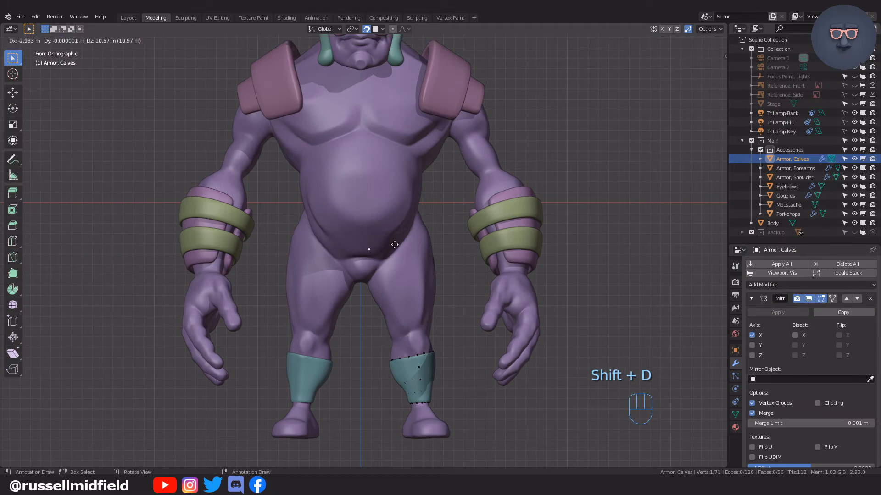
left_click(395, 245)
middle_click_drag(437, 283, 456, 264, "shift")
scroll(455, 257, "up", 5)
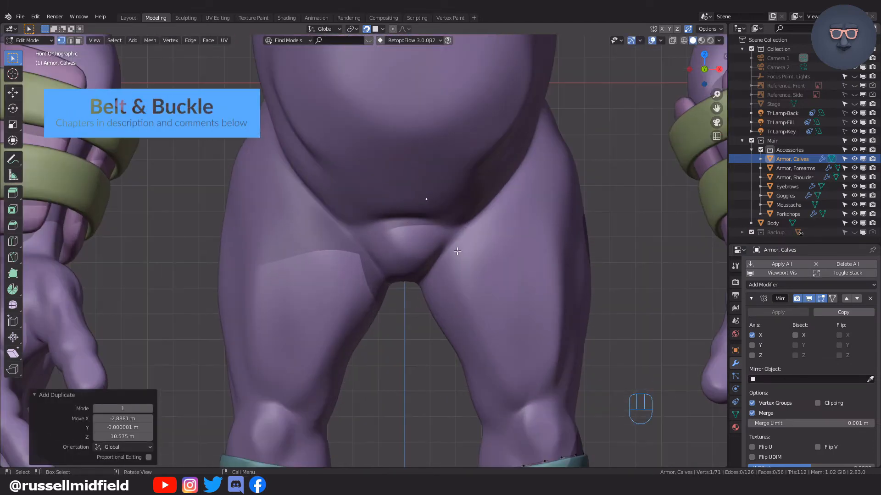
middle_click_drag(489, 180, 452, 248, "shift")
scroll(450, 248, "up", 2)
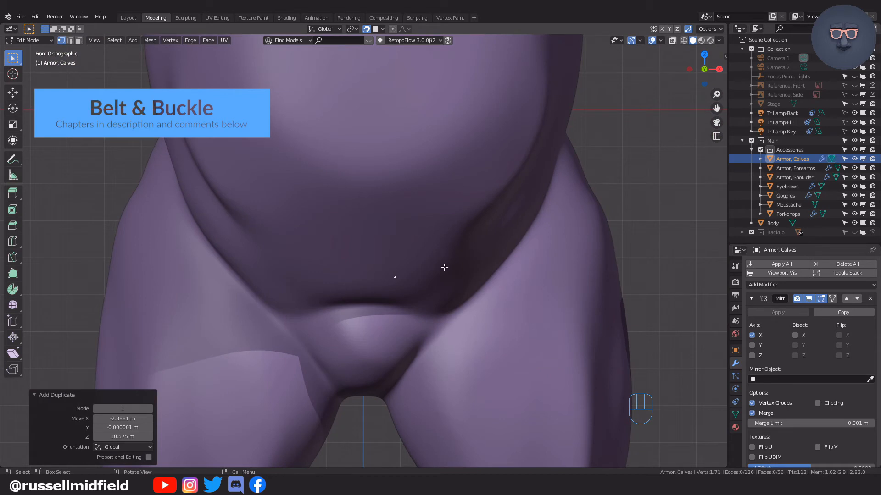
Separate the duplicated belly vertex into its own object and rename it "Armor, Belt".
key("p")
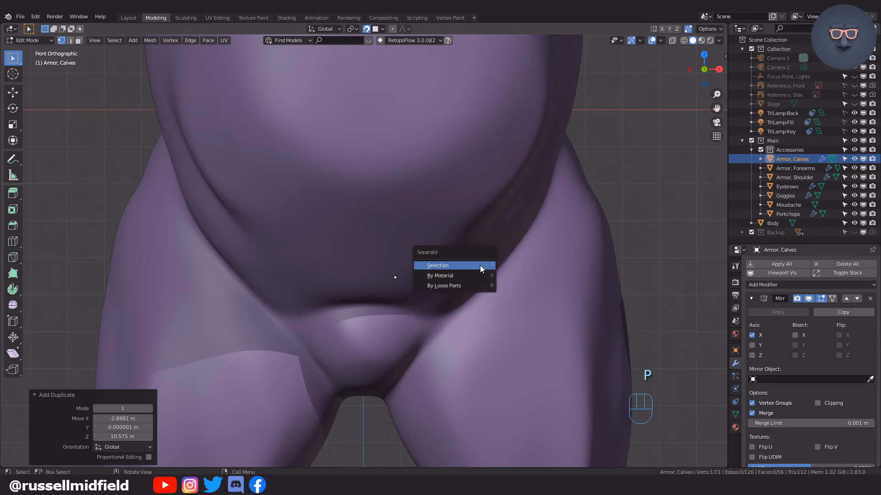
left_click(480, 266)
double_click(798, 168)
left_click(796, 168)
key("shift+End")
key("Delete")
type("Belt")
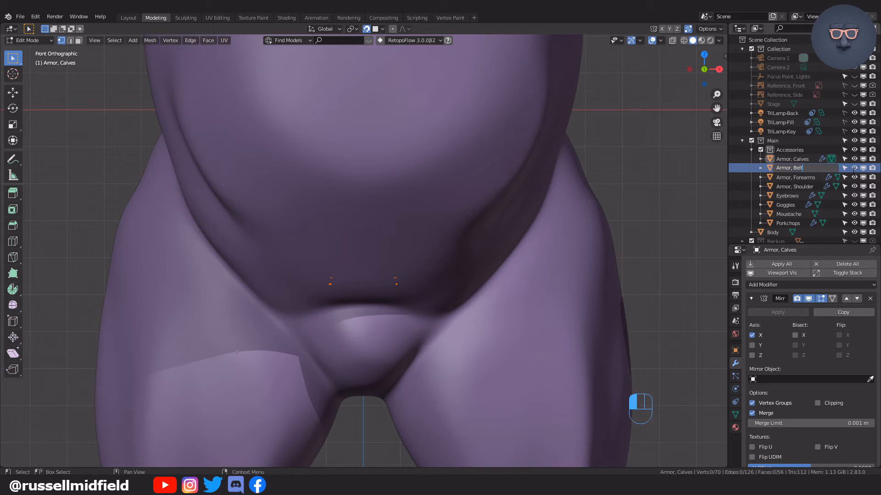
key("Return")
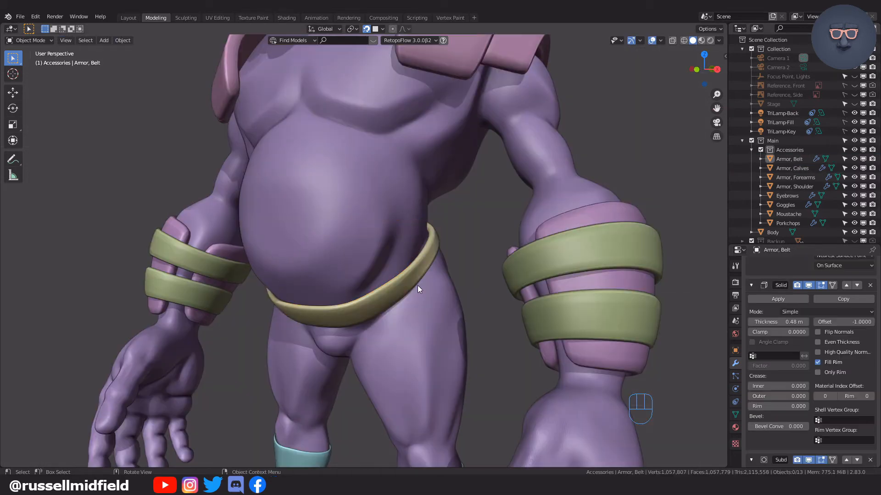
Set the belt's Solidify thickness to 0.55 m and check its fit around the hips.
mouse_move(792, 322)
left_mouse_down()
mouse_move(844, 322)
mouse_move(803, 322)
left_mouse_up()
left_click(470, 229)
middle_click_drag(470, 228, 521, 273)
scroll(553, 315, "down", 5)
scroll(587, 334, "down", 1)
scroll(555, 285, "up", 5)
scroll(554, 307, "up", 2)
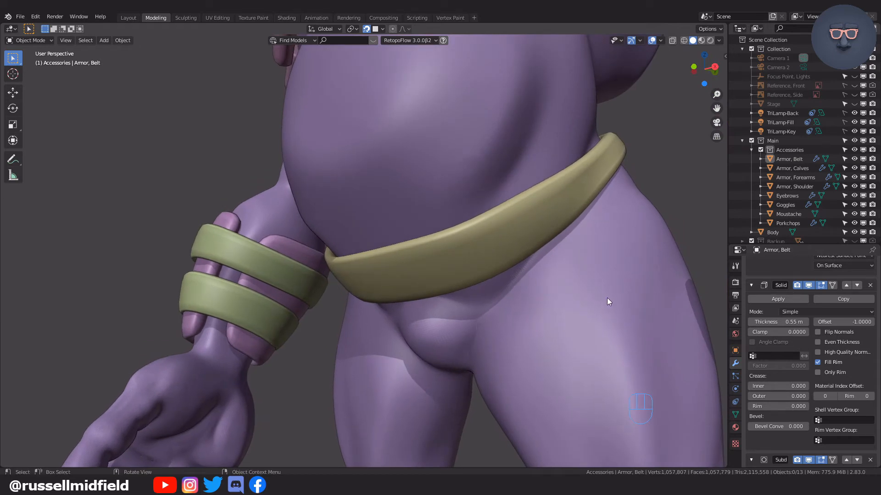
Select the belt and open it in Edit Mode with vertex selection and X-ray on.
left_click(460, 249)
middle_click_drag(461, 249, 503, 296)
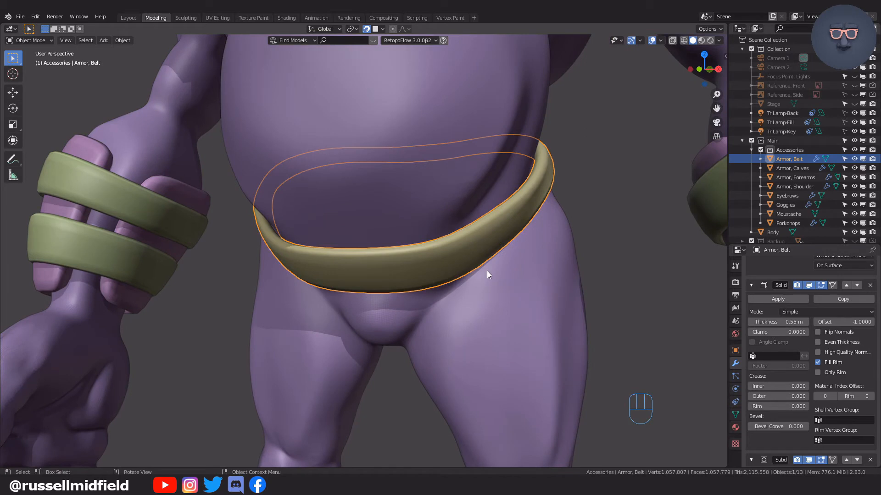
key("Tab")
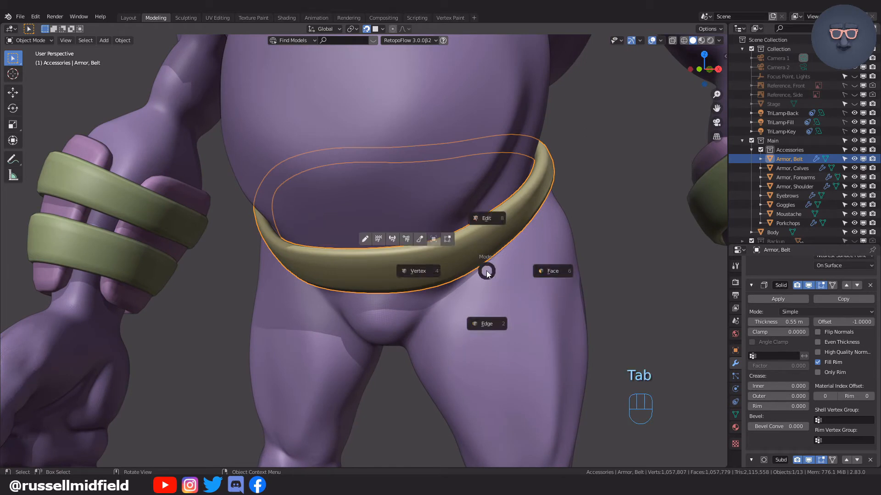
left_click(432, 276)
key("alt+z")
mouse_move(447, 289)
middle_mouse_down()
mouse_move(463, 281)
mouse_move(454, 282)
middle_mouse_up()
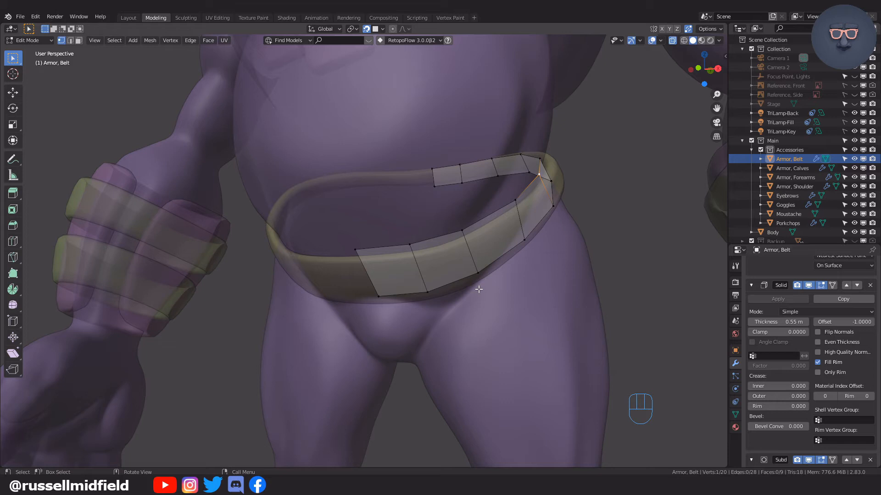
Create a vertex group named "Group - Belt" and assign all of the belt's vertices to it at weight 1.000.
left_click(365, 252)
left_click(410, 244, "shift")
left_click(385, 297, "shift")
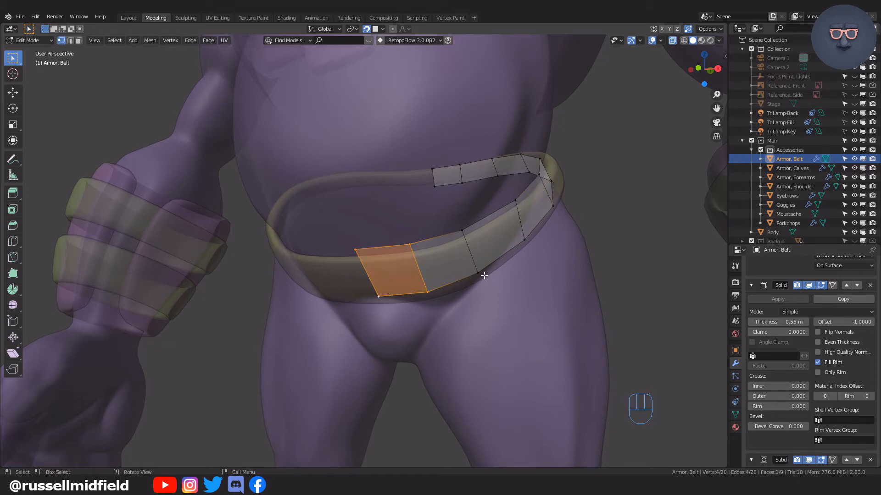
key("a")
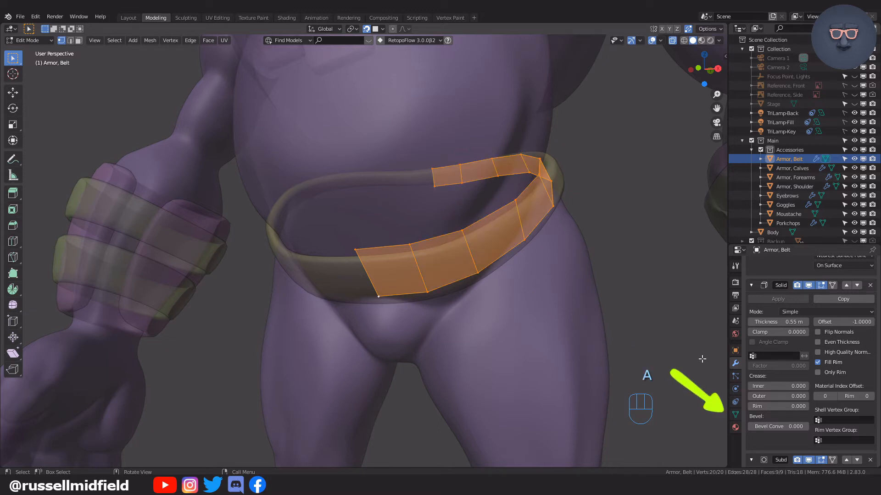
left_click(736, 414)
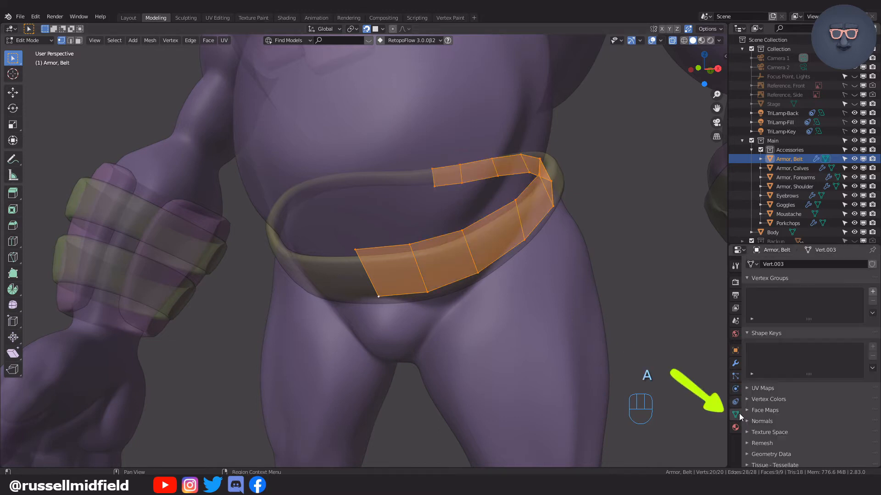
left_click(872, 292)
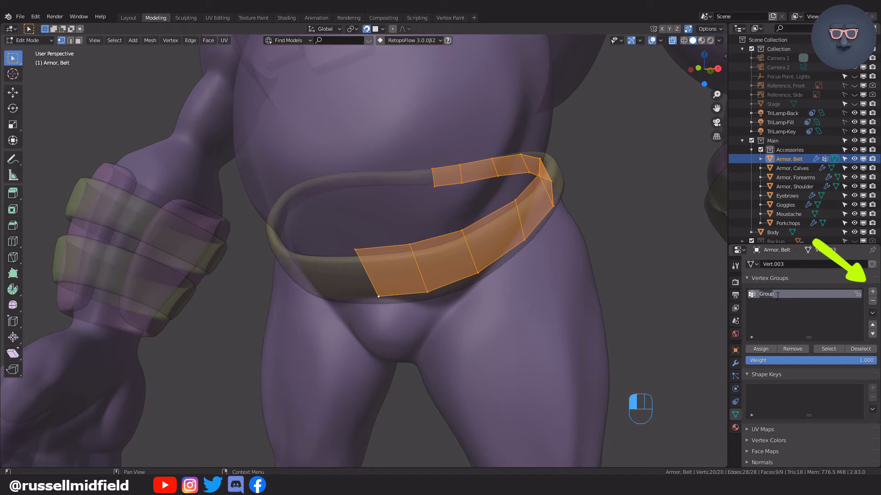
type("- Belt")
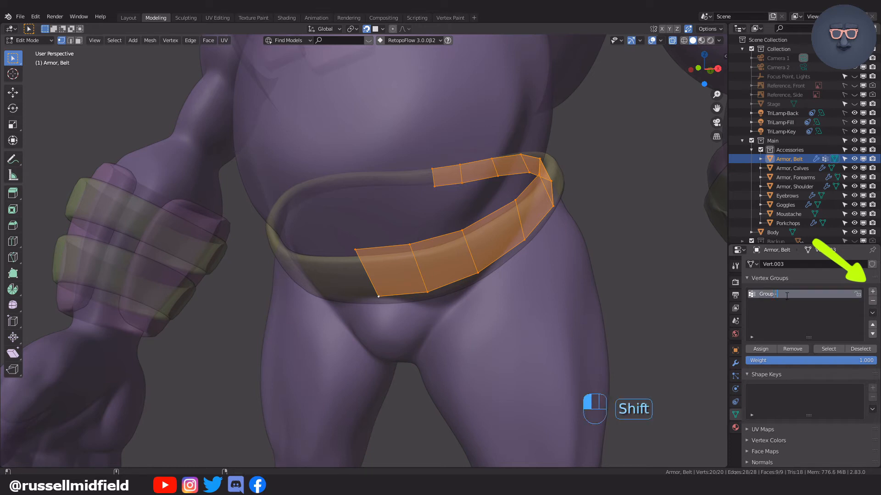
left_click(770, 350)
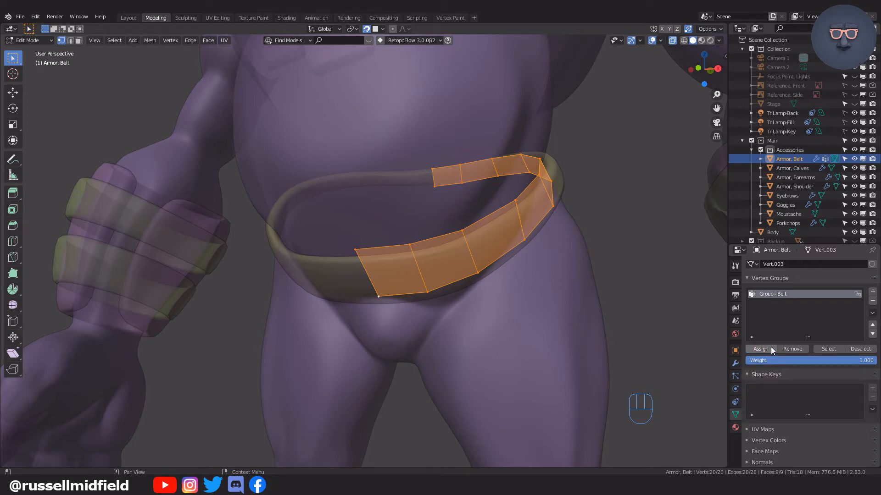
Remove the front centre face's four vertices from Group - Belt and lower that face about 0.5 m.
left_click_drag(343, 233, 432, 319)
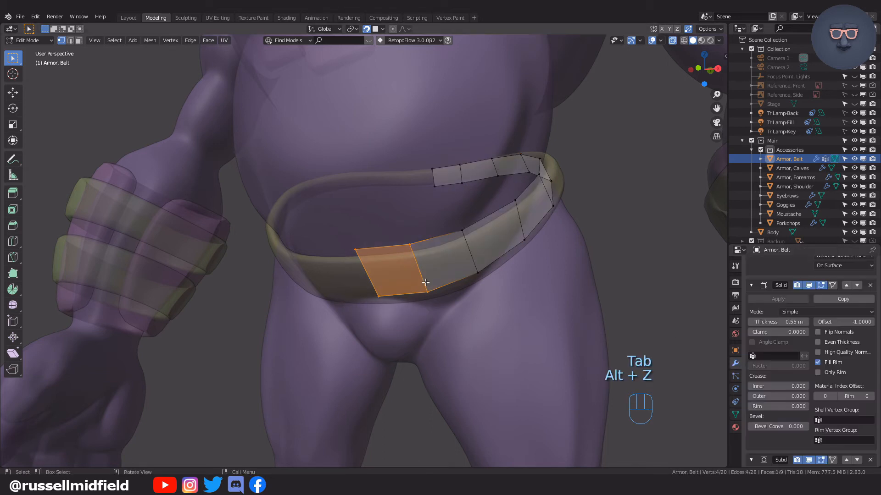
middle_click_drag(424, 284, 391, 290)
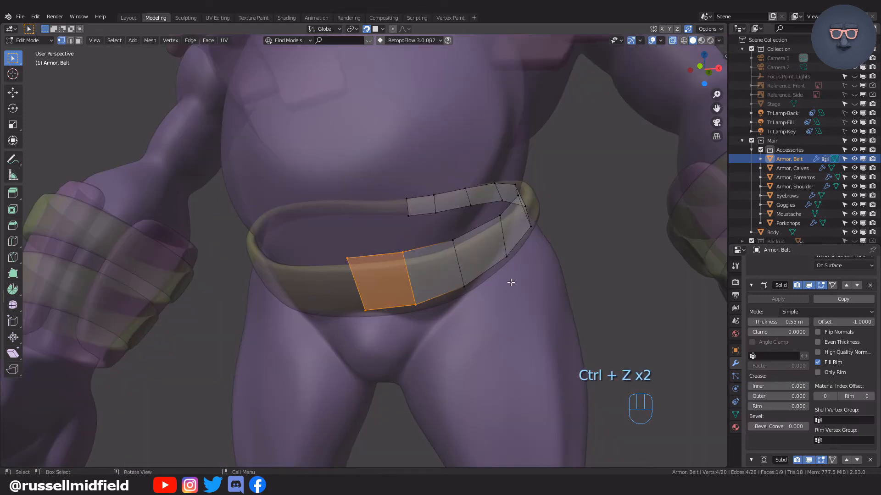
key("g")
left_click(491, 298)
Turn off snapping and move the front belt face forward about 1.14 m along the global Y axis.
middle_click_drag(491, 299, 537, 292)
left_click(366, 28)
middle_click_drag(477, 188, 489, 213)
key("g")
key("y")
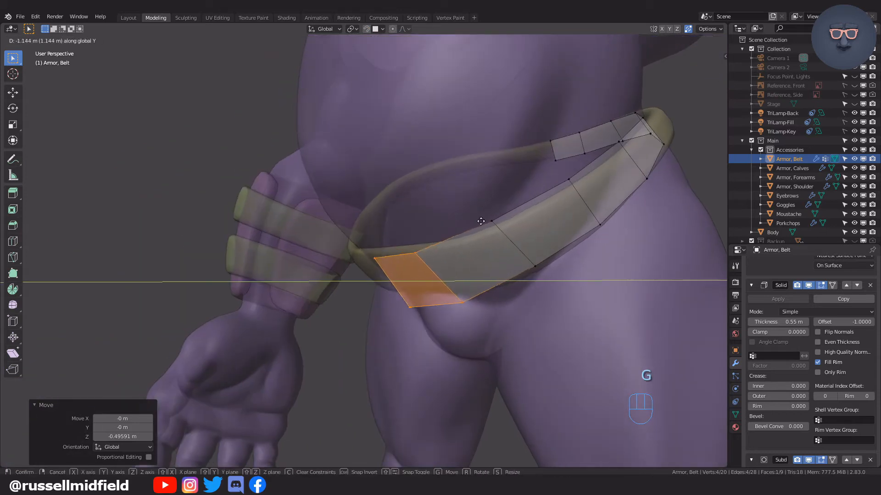
left_click(480, 221)
Limit the belt's Shrinkwrap modifier to Group - Belt, with X-ray off, and return to Object Mode.
middle_click_drag(460, 238, 541, 232)
key("alt+z")
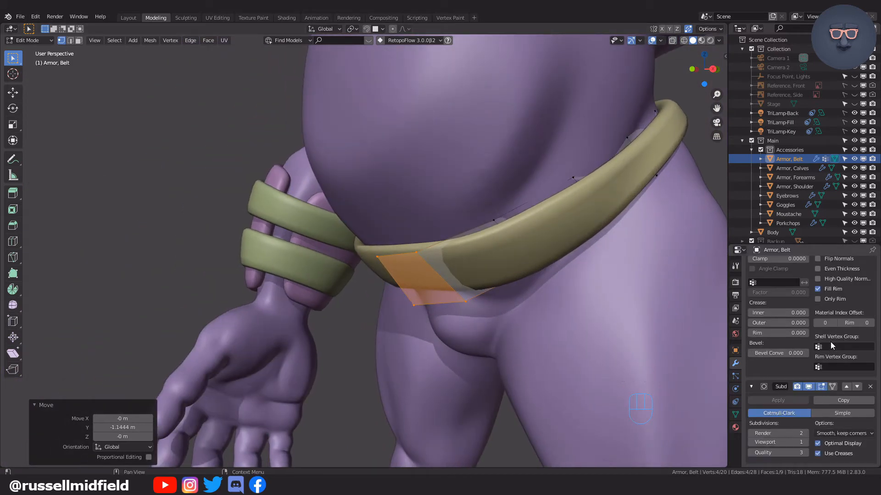
scroll(830, 342, "up", 5)
scroll(830, 342, "up", 2)
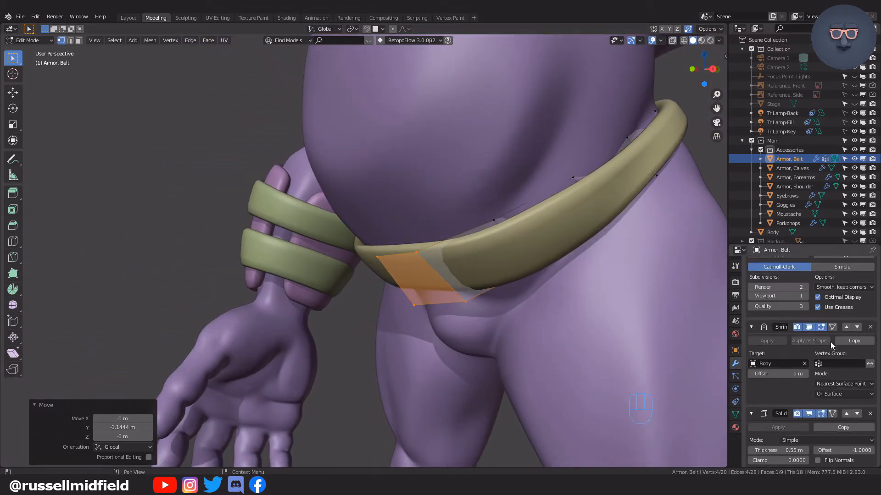
left_click(816, 365)
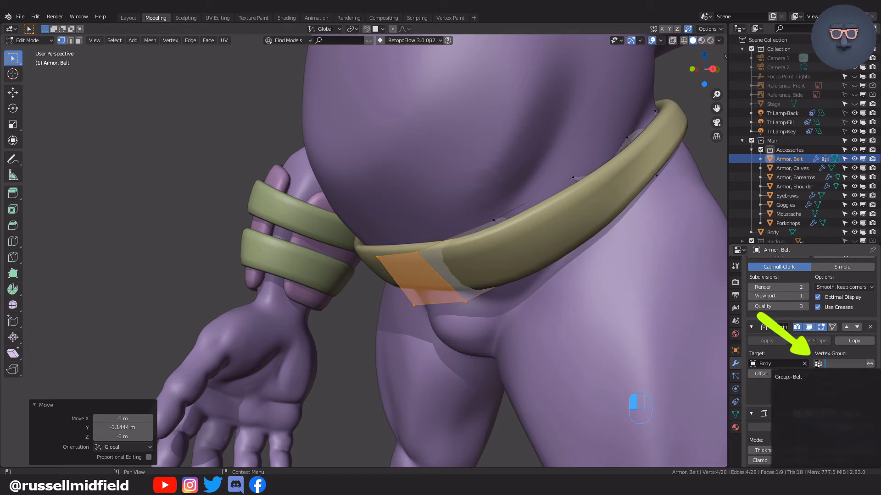
left_click(805, 376)
middle_click_drag(596, 330, 609, 186)
scroll(587, 323, "down", 5)
scroll(537, 309, "up", 5)
key("Tab")
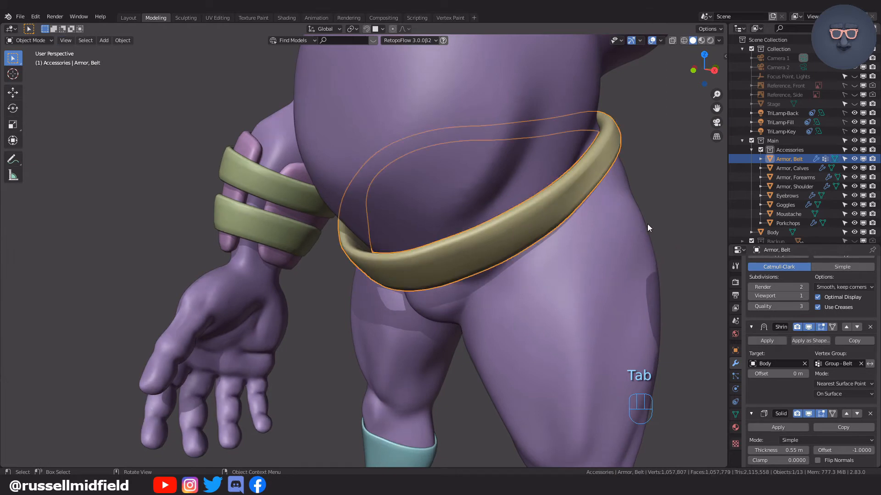
Add a loop cut to the belt just outside the front panel's corner, with a slide factor of about -0.64.
left_click(450, 237)
left_click(461, 246)
key("Tab")
scroll(422, 253, "up", 2)
key("ctrl+r")
left_click(455, 245)
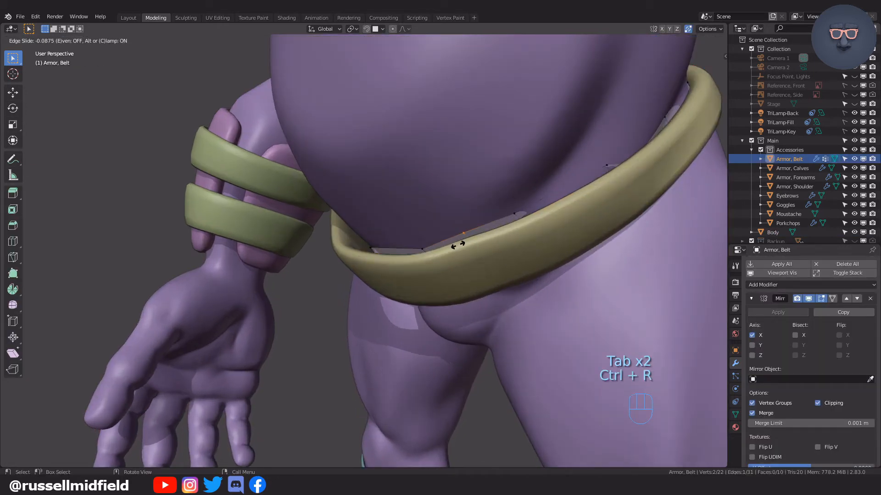
left_click(434, 255)
Add a second loop cut just inside the front panel's corner and slide the outer loop to sharpen the bend.
mouse_move(478, 256)
middle_mouse_down()
mouse_move(517, 275)
mouse_move(556, 262)
mouse_move(501, 279)
mouse_move(478, 272)
middle_mouse_up()
scroll(544, 268, "up", 4)
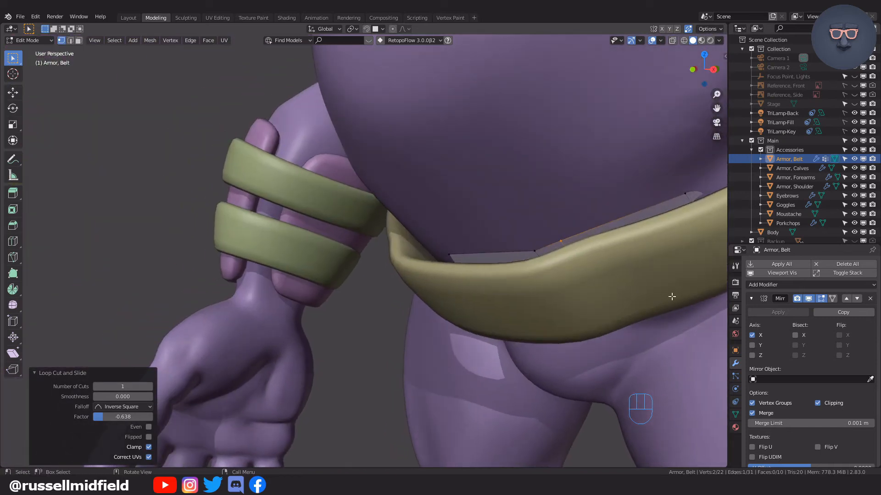
key("ctrl+r")
left_click(533, 264)
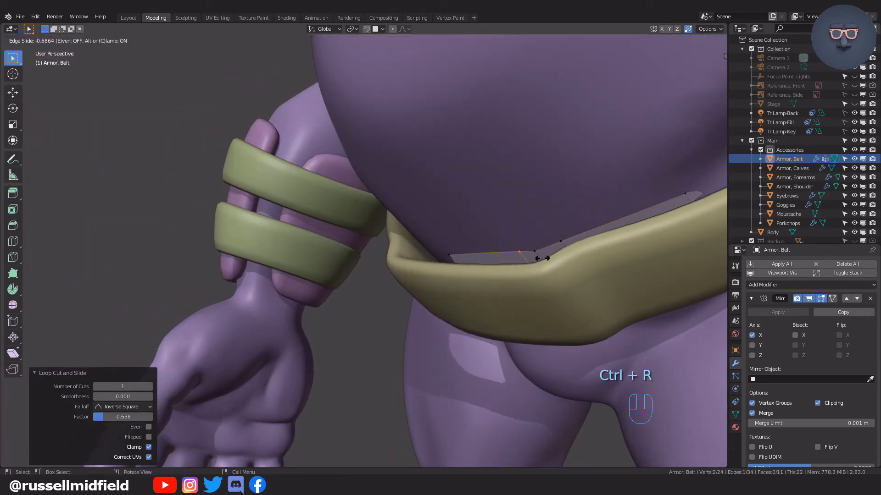
left_click(556, 245, "alt")
key("g")
key("g")
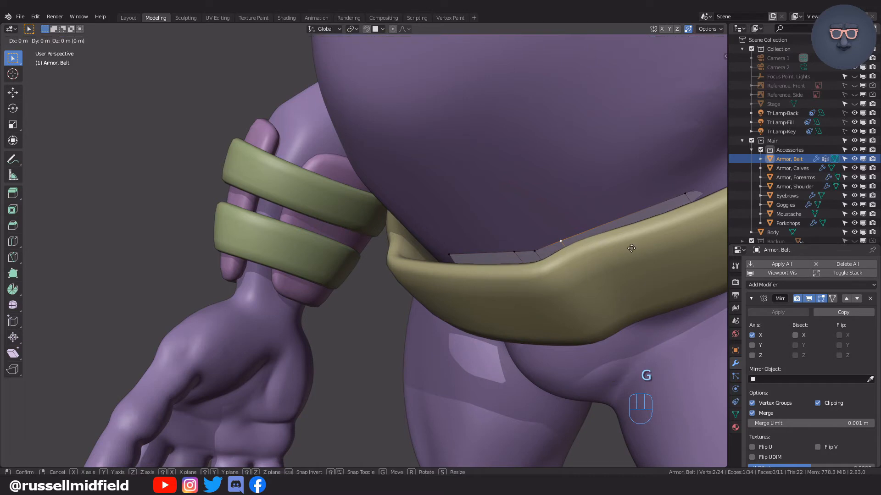
left_click(621, 250)
middle_click_drag(596, 275, 560, 245)
key("Tab")
left_click(563, 202)
left_click(584, 256)
Add a plane in front view, scale it about 2.27 on X, and lower it about 5 m onto the belt's front.
scroll(583, 277, "down", 3)
middle_click_drag(580, 293, 560, 340)
key("KP_1")
key("shift+a")
left_click(495, 203)
key("s")
left_click(550, 166)
key("g")
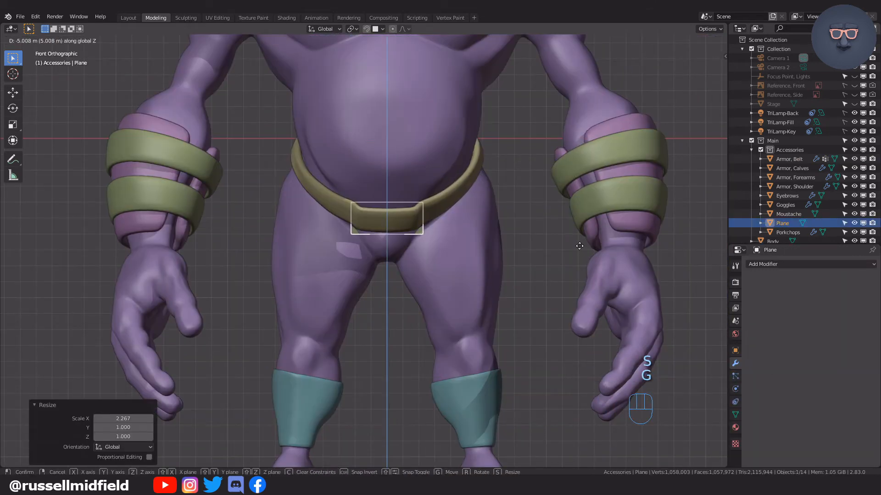
left_click(579, 247)
Rotate, move and scale the plane to match the belt's front panel, narrowing it to about 0.73 on X.
key("KP_3")
scroll(406, 190, "up", 5)
middle_click_drag(406, 190, 547, 157, "shift")
key("r")
key("g")
key("r")
key("s")
key("g")
key("s")
left_click(614, 173)
middle_click_drag(615, 173, 520, 202)
left_click(550, 200)
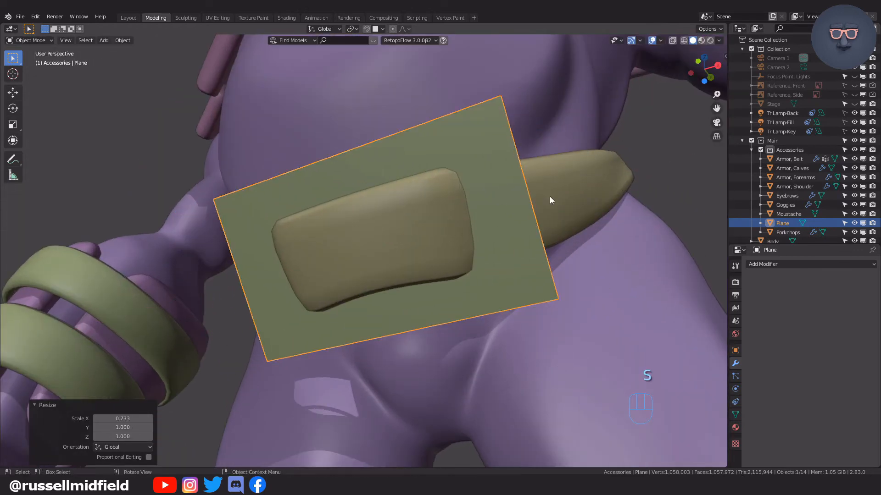
Extrude the plane into a buckle block and cut a vertical loop through its centre.
key("Tab")
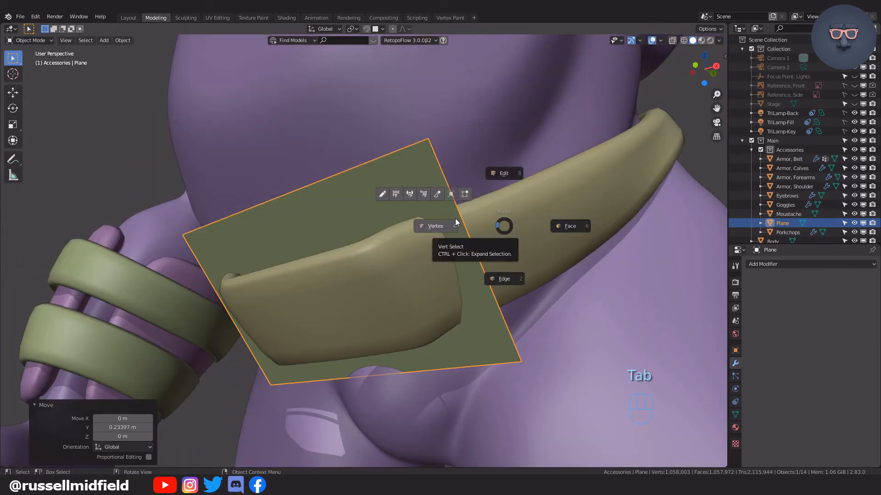
left_click(456, 222)
middle_click_drag(456, 223, 497, 250)
key("e")
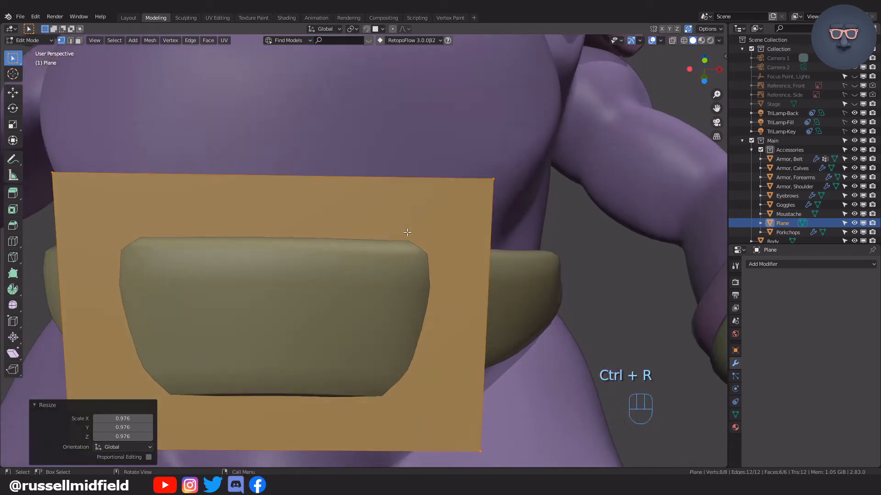
key("ctrl+z")
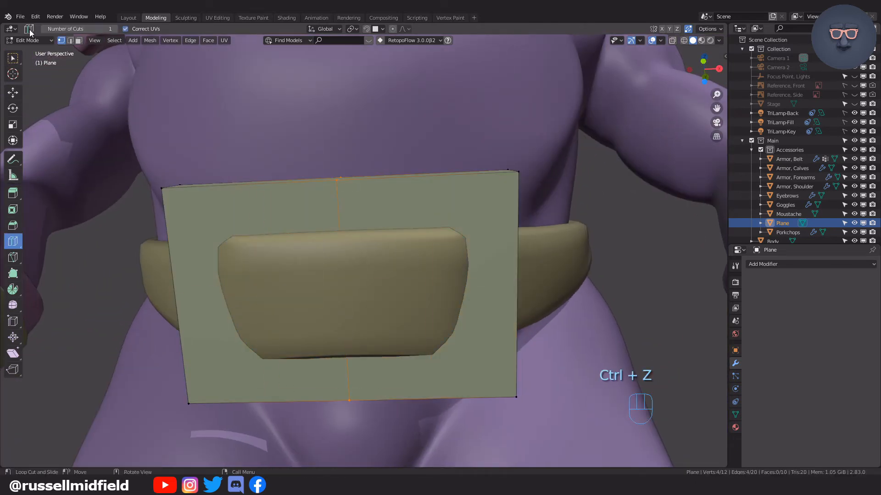
Delete the left half of the buckle block and add an X-axis Mirror modifier with Clipping on.
left_click(13, 59)
key("alt+z")
left_click_drag(107, 144, 264, 424)
key("x")
left_click(269, 326)
left_click(811, 264)
left_click(723, 354)
left_click(817, 404)
key("alt+z")
key("Tab")
middle_click_drag(492, 321, 401, 169)
Divide the remaining half of the buckle into four columns with three vertical loop cuts.
key("Tab")
key("ctrl+r")
left_click(454, 171)
middle_click_drag(455, 172, 471, 234)
key("ctrl+r")
middle_click_drag(413, 250, 397, 198)
Add horizontal loop cuts to the buckle along the belt's upper and lower edges, fine-tuning the lower one with an edge slide.
key("ctrl+r")
left_click(392, 230)
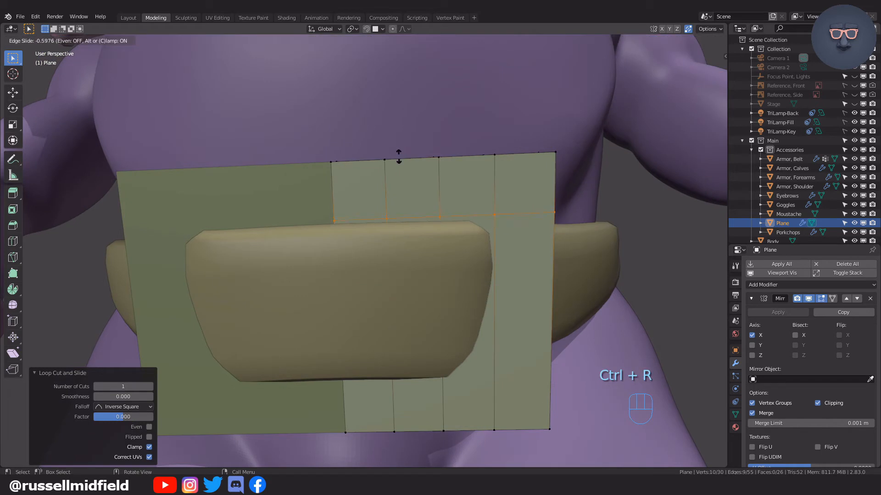
left_click(501, 404)
middle_click_drag(500, 404, 517, 329)
key("g")
key("g")
left_click(503, 387)
Delete the front and back buckle faces in the column beside the outer one to open a belt slot.
key("Tab")
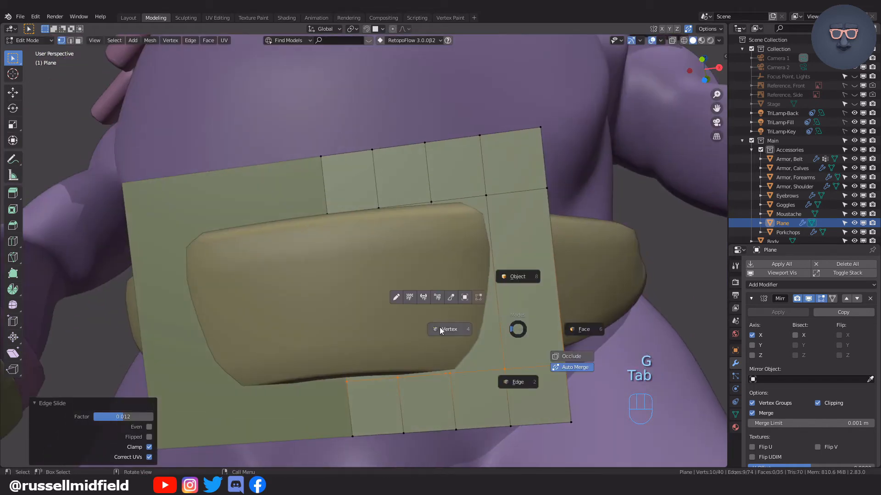
left_click(482, 202)
key("x")
left_click(485, 222)
key("alt+z")
left_click(513, 285)
key("x")
left_click(513, 284)
Bridge the front and back edges of the slot opening to form its inner walls.
key("Tab")
middle_click_drag(514, 285, 528, 263)
key("F3")
left_click(563, 273)
key("Tab")
left_click(558, 221)
scroll(554, 228, "down", 6)
key("alt+a")
scroll(528, 263, "up", 6)
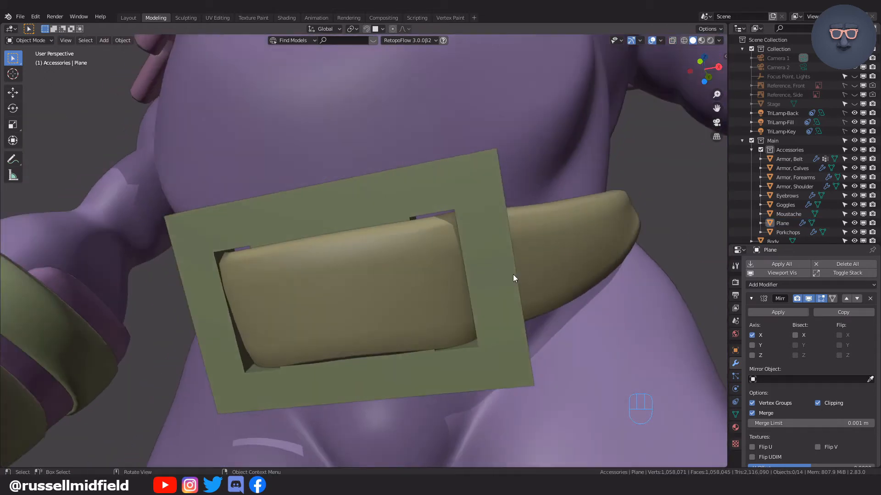
Add a Subdivision Surface modifier to the buckle.
left_click(512, 275)
left_click(780, 285)
left_click(787, 385)
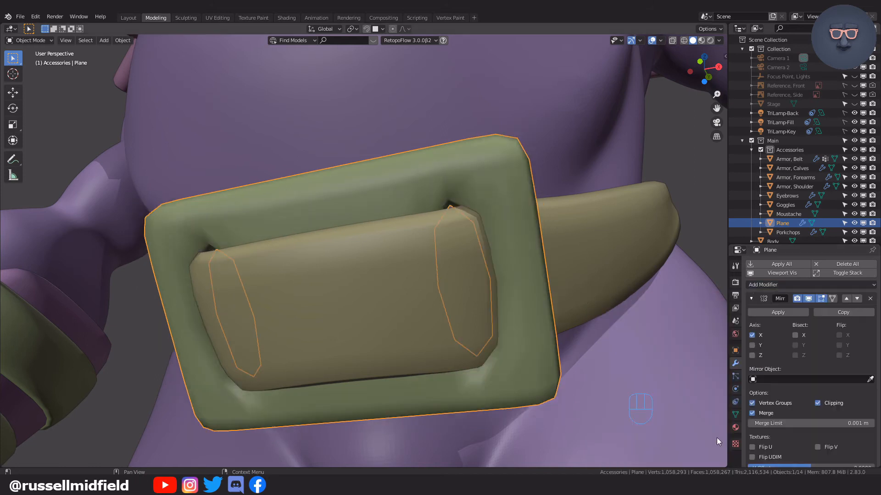
Add horizontal loop cuts through the middle of the buckle's upper and lower bands.
key("Tab")
key("ctrl+r")
left_click(490, 328)
middle_click_drag(490, 329, 482, 265, "shift")
key("ctrl+r")
left_click(489, 339)
key("ctrl+r")
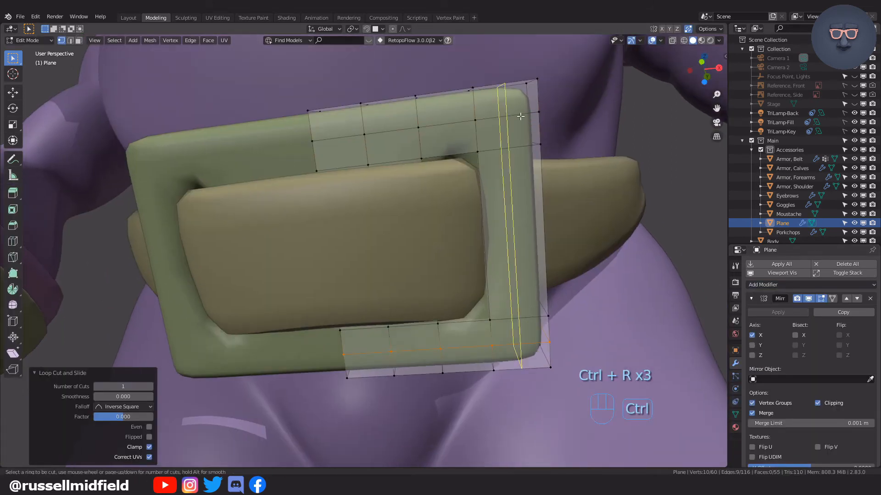
left_click(519, 118)
key("ctrl+z")
Add loop cuts through the buckle's thickness around its outer rim and around the slot's inner walls.
key("ctrl+r")
left_click(529, 193)
left_click(528, 102)
key("ctrl+z")
middle_click_drag(527, 103, 509, 321)
key("ctrl+r")
left_click(511, 390)
middle_click_drag(512, 390, 501, 216)
key("alt+z")
key("ctrl+r")
left_click(401, 385)
key("alt+z")
middle_click_drag(401, 385, 500, 210)
Isolate the buckle in local view and add loop cuts close to the slot's upper end on both sides of it.
key("Tab")
key("KP_Divide")
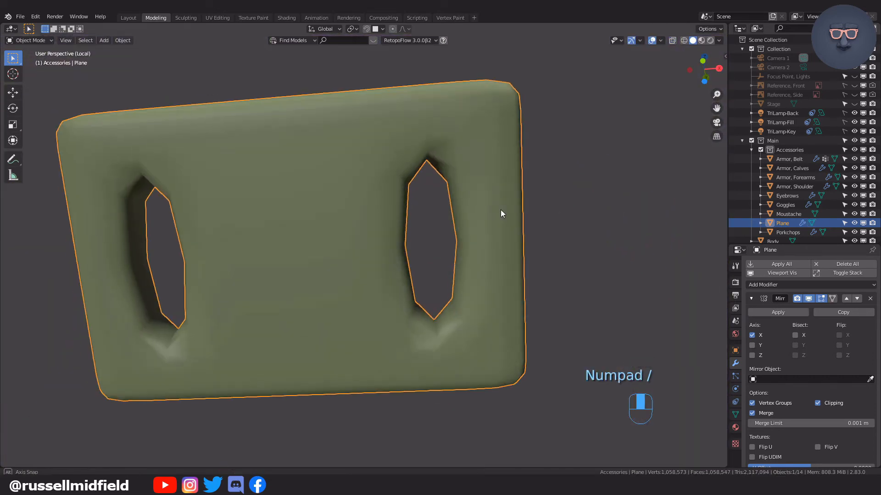
key("Tab")
key("ctrl+r")
left_click(458, 187)
left_click(447, 115)
key("ctrl+r")
left_click(358, 205)
left_click(355, 136)
Add a loop cut close to the slot's lower end and check the slot's smoothed shape in Object Mode.
key("ctrl+r")
left_click(413, 351)
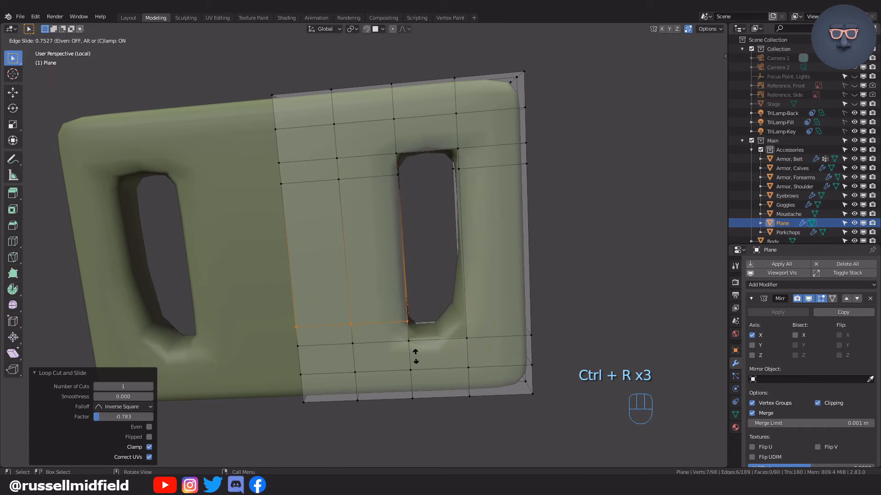
left_click(543, 187)
middle_click_drag(545, 189, 511, 202)
left_click(510, 202)
Add further loop cuts across the buckle's upper and lower bands to refine the shape around the slot.
key("Tab")
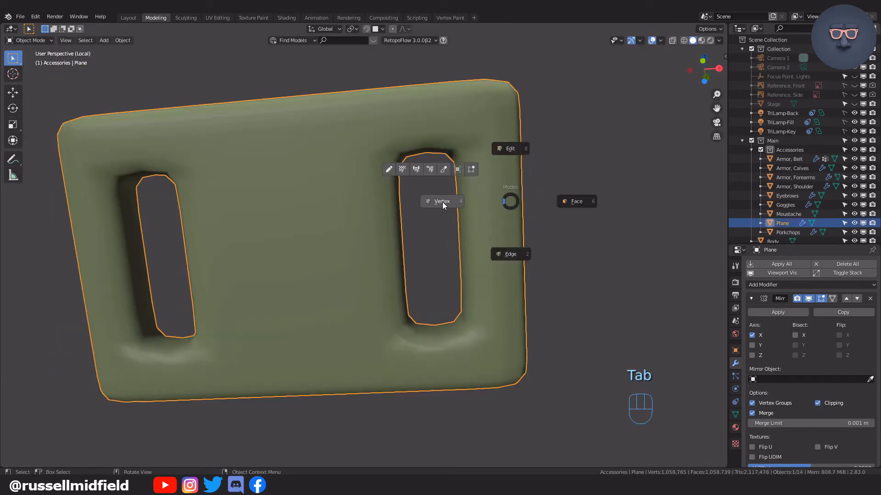
left_click(442, 201)
key("ctrl+r")
left_click(483, 95)
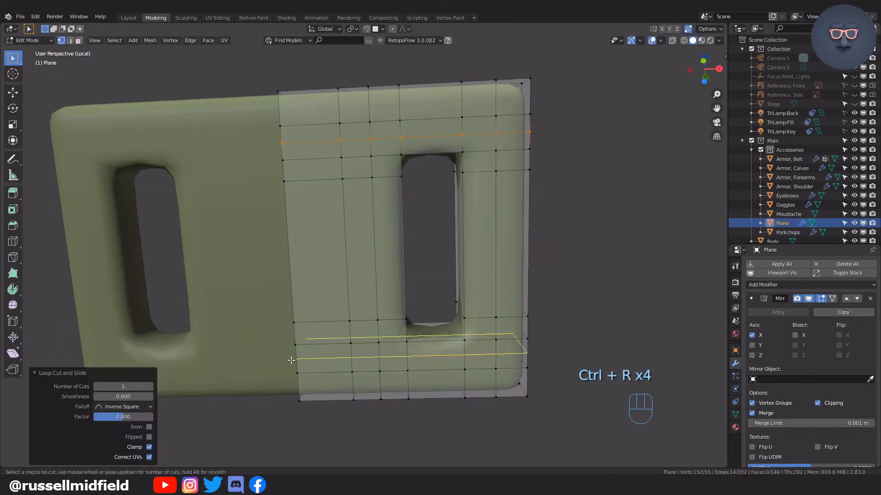
left_click(291, 360)
key("Tab")
Compare viewport subdivision levels on the buckle, keep the level at 1, and exit local view.
left_click(591, 246)
left_click(442, 224)
scroll(804, 412, "down", 5)
left_click(805, 442)
left_click(574, 271)
middle_click_drag(573, 271, 534, 272)
left_click(751, 442)
key("KP_Divide")
scroll(537, 316, "up", 3)
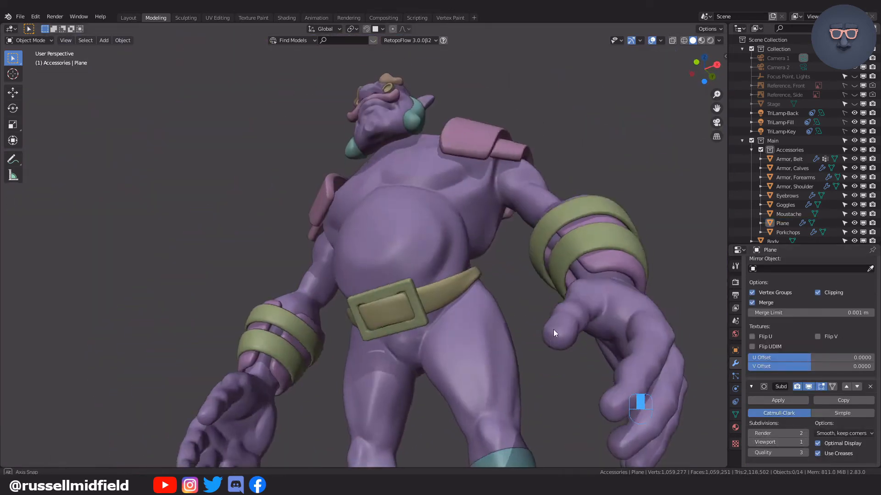
Rename the buckle object from Plane to "Armor, Belt, Buckle" and review it on the whole character.
middle_click_drag(553, 330, 569, 327)
left_click(781, 223)
left_click(522, 301)
middle_click_drag(523, 301, 568, 273)
scroll(560, 316, "down", 3)
scroll(561, 317, "up", 5)
scroll(644, 261, "down", 4)
middle_click_drag(569, 272, 601, 300)
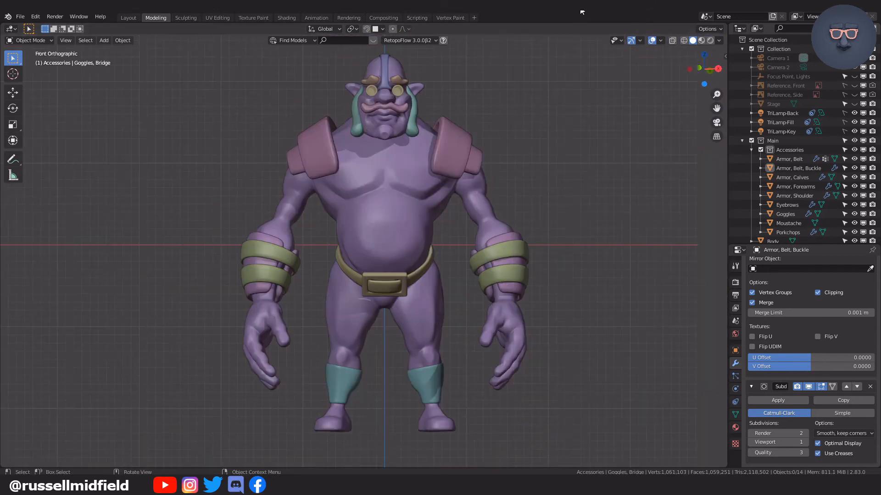
Add a round cube aligned to the front view with a radius of 0.60 and 4 arc divisions.
key("shift+a")
left_click(608, 326)
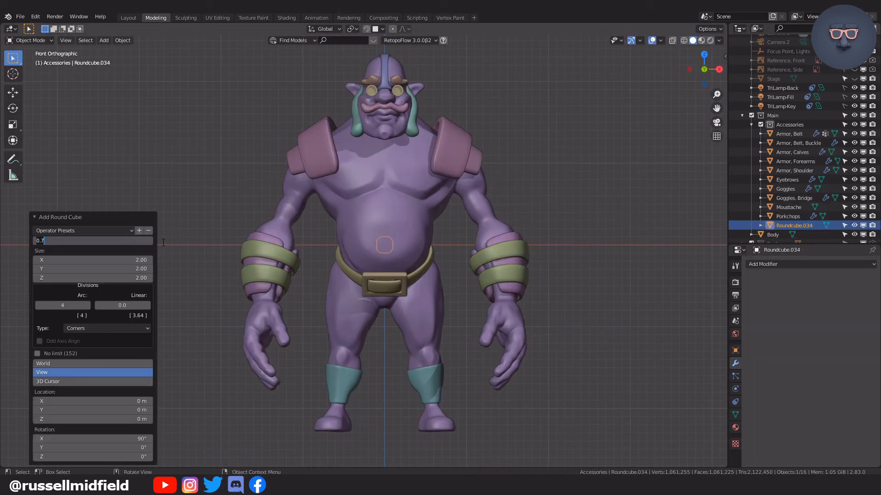
key("Return")
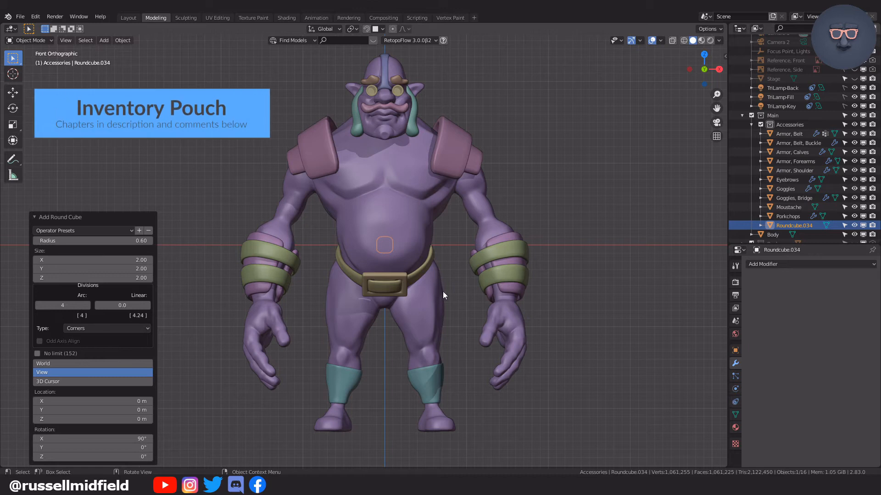
Resize the new round cube and isolate it in local view.
scroll(442, 291, "up", 4)
key("s")
left_click(665, 242)
key("KP_Divide")
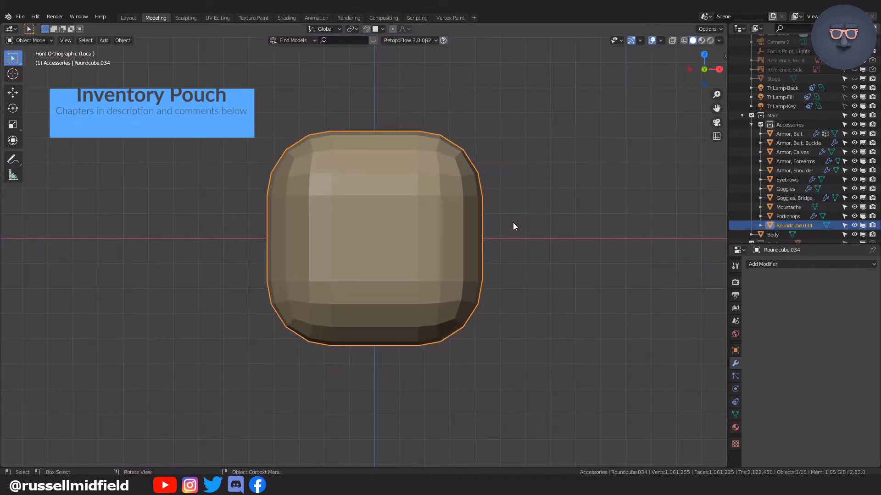
Scale the round cube's mesh along Y to make it shallower from front to back.
key("Tab")
key("Escape")
key("KP_3")
key("Tab")
left_click(444, 223)
key("alt+z")
key("y")
left_click(463, 189)
Flatten the back half of the pouch along Y using proportional editing.
left_click_drag(360, 109, 459, 366)
key("o")
key("s")
key("y")
left_click(457, 199)
key("alt+z")
Taper the pouch by scaling down its upper vertices with smooth proportional editing.
middle_click_drag(458, 202, 552, 227)
key("KP_1")
key("alt+z")
left_click_drag(245, 108, 546, 225)
key("s")
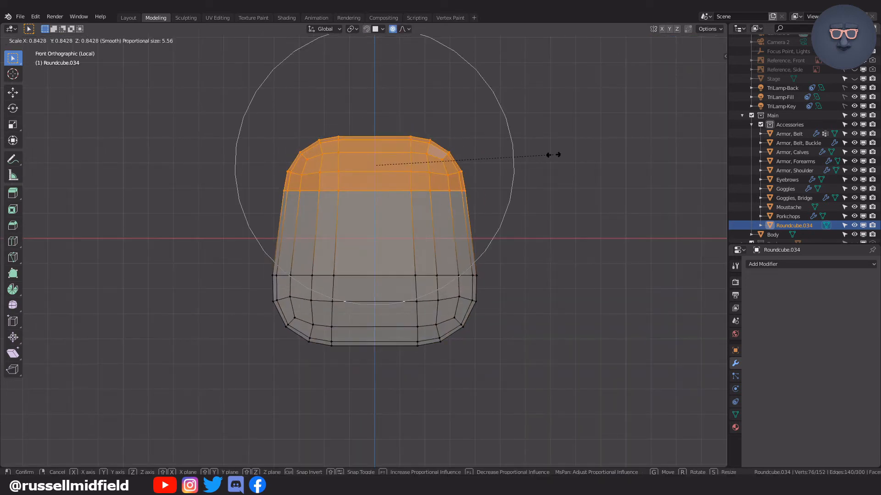
left_click(543, 154)
Check the tapered pouch from the side and front in Object Mode and shade it smooth.
key("KP_3")
key("Tab")
left_click(523, 181)
key("alt+z")
key("KP_1")
left_click(513, 188)
left_click(442, 238)
middle_click_drag(452, 235, 478, 237, "shift")
middle_click_drag(477, 238, 475, 258)
key("q")
left_click(497, 201)
key("q")
left_click(493, 239)
key("KP_1")
key("KP_3")
Delete the upper front part of the mesh to open the pouch, keeping the rear section as a flap.
key("Tab")
left_click(427, 240)
middle_click_drag(407, 248, 408, 284, "shift")
mouse_move(419, 218)
middle_mouse_down()
mouse_move(395, 224)
mouse_move(429, 226)
middle_mouse_up()
left_click_drag(303, 172, 386, 232)
key("x")
left_click(392, 214)
middle_click_drag(394, 212, 464, 220)
Add a Solidify modifier to the pouch with a thickness of -0.1 m.
key("Tab")
left_click(789, 285)
left_click(718, 424)
mouse_move(775, 422)
left_mouse_down()
mouse_move(756, 422)
mouse_move(777, 422)
left_mouse_up()
double_click(776, 422)
type("-0.1")
key("Return")
left_click(537, 352)
middle_click_drag(536, 352, 488, 285)
Add a centred loop cut to the pouch and another close to the rim of its opening.
left_click(384, 298)
key("Tab")
scroll(454, 327, "up", 3)
key("alt+z")
key("ctrl+r")
left_click(422, 287)
right_click(421, 287)
key("ctrl+r")
left_click(315, 281)
left_click(298, 230)
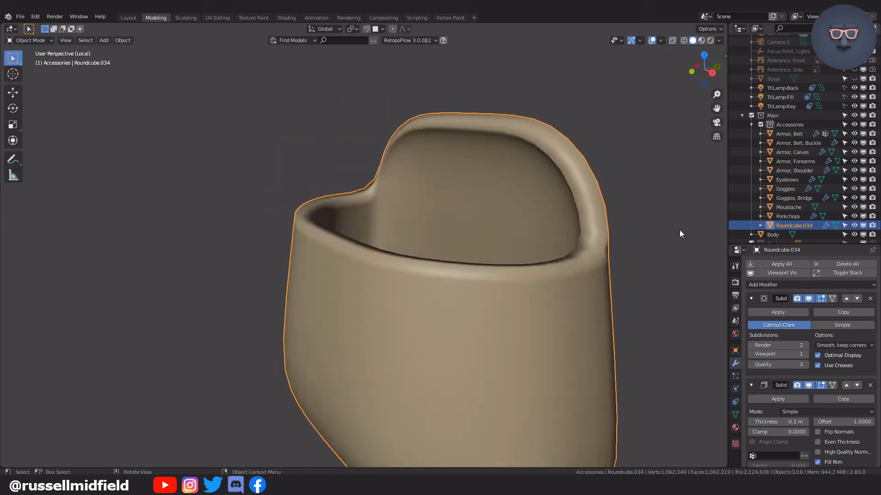
Reposition the flap's vertices and add a loop cut across the flap's base.
key("g")
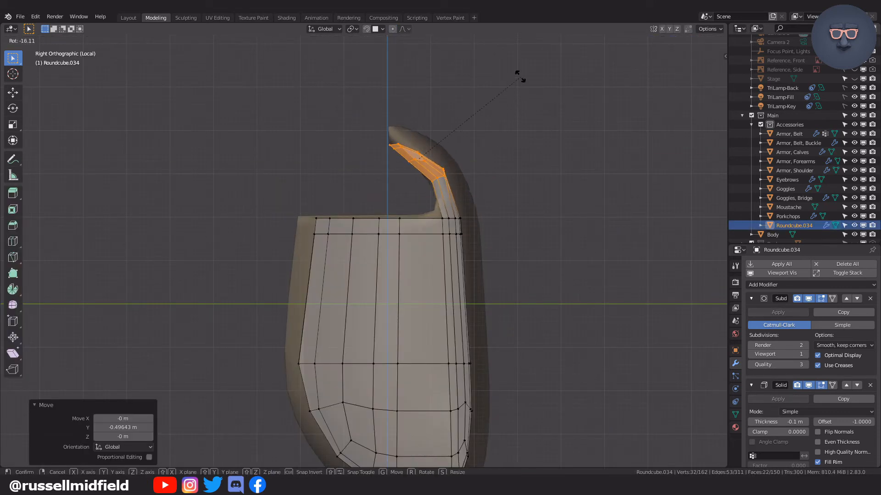
left_click(520, 76)
key("ctrl+r")
left_click(447, 197)
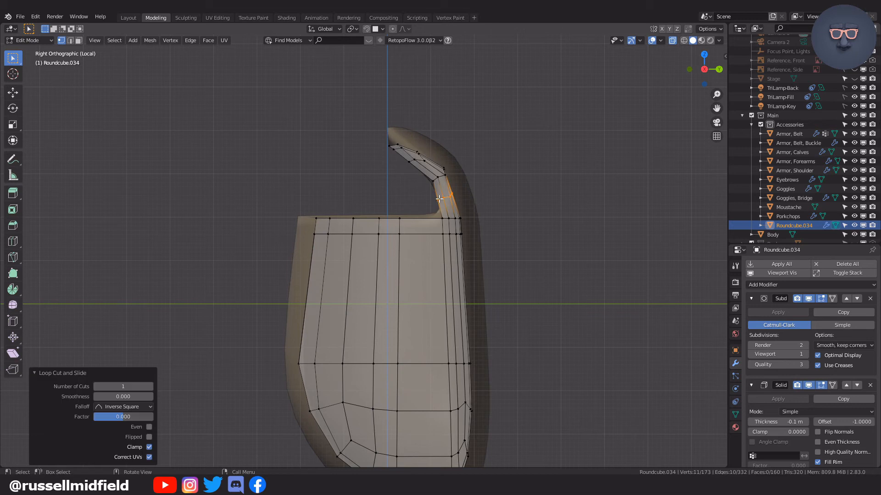
Move the flap's upper vertices forward over the opening and rotate them to start the fold.
middle_click_drag(381, 151, 432, 144)
key("KP_1")
left_click_drag(194, 102, 550, 179)
middle_click_drag(606, 214, 514, 220)
key("g")
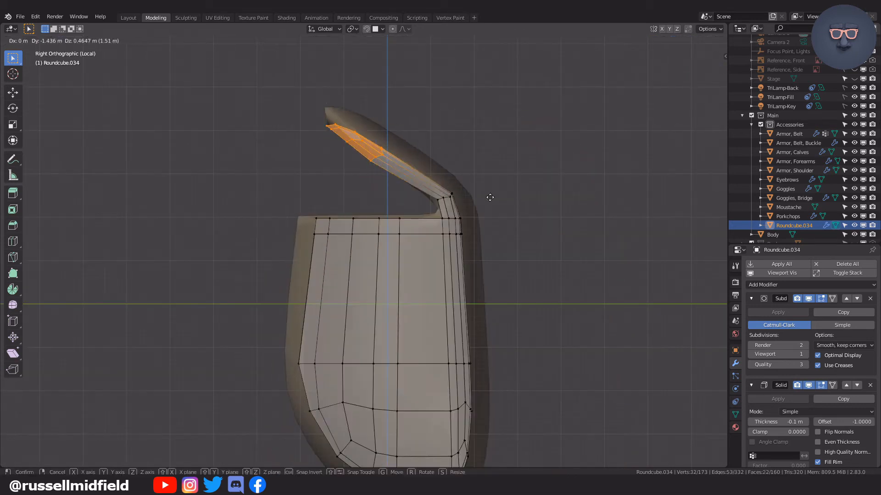
left_click(479, 183)
key("r")
left_click(424, 123)
Curl the flap over the pouch's opening by repositioning its rows of vertices in side view.
key("g")
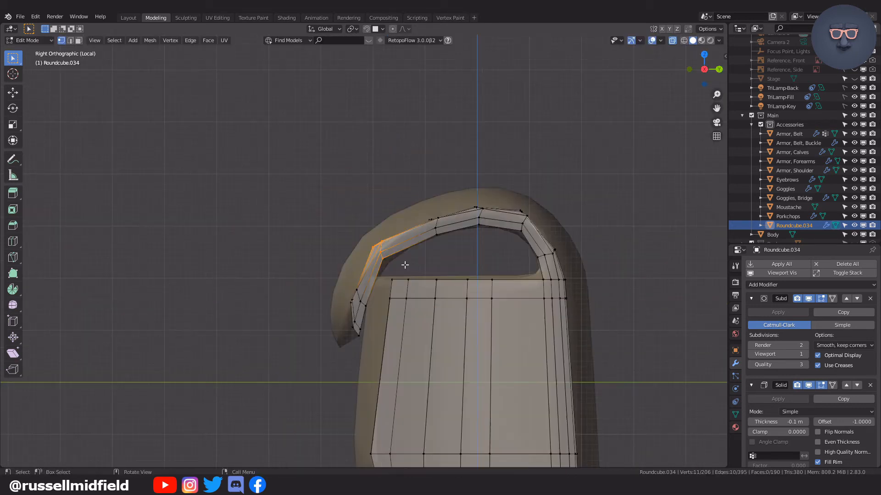
left_click(422, 248)
key("g")
left_click(414, 205)
key("b")
left_click_drag(415, 205, 448, 247)
key("g")
left_click(433, 217)
left_click_drag(472, 197, 493, 231)
key("g")
left_click(484, 206)
Adjust the side profile of the pouch by moving its front vertices.
left_click_drag(331, 272, 388, 355)
key("g")
left_click(393, 332)
key("b")
left_click_drag(364, 208, 407, 264)
key("g")
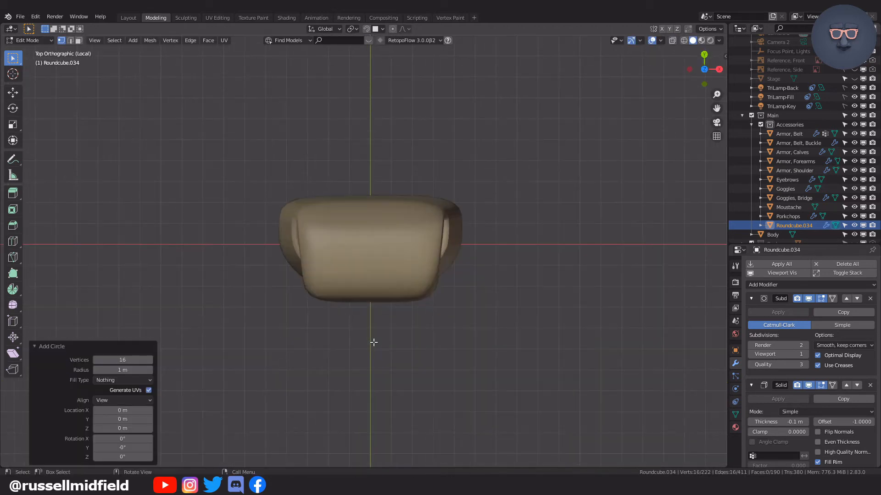
key("alt+z")
Resize the 16-vertex circle and position it inside the lower part of the pouch.
key("s")
left_click(531, 208)
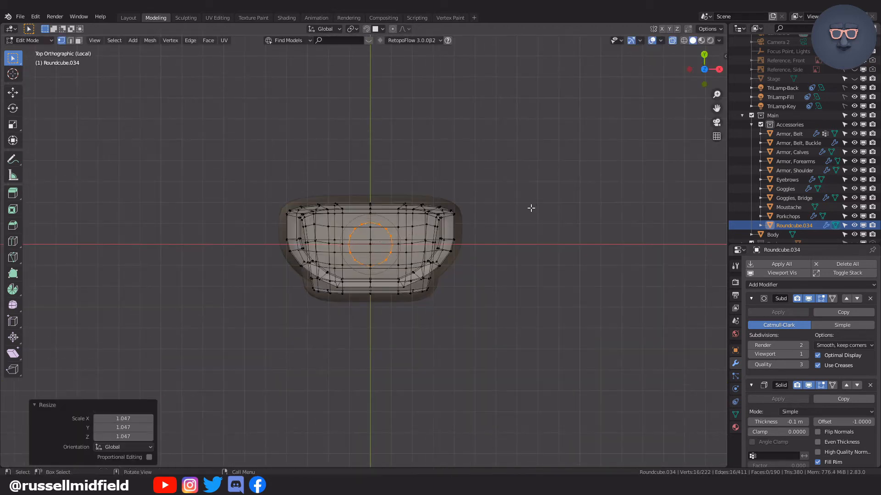
key("KP_3")
key("g")
left_click(486, 297)
scroll(482, 300, "up", 2)
middle_click_drag(461, 315, 480, 303, "shift")
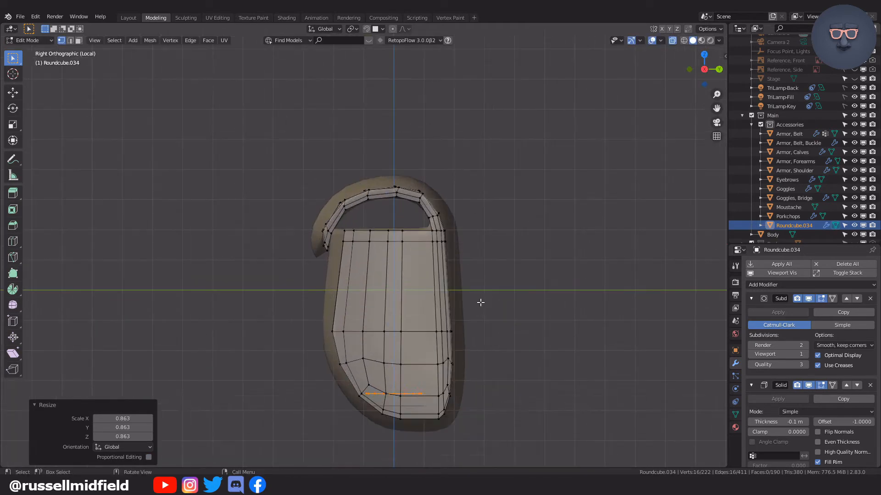
key("g")
key("y")
left_click(491, 304)
Extrude the circle into a cylinder, then shift the whole cylinder along Y and about 2.04 m along X.
key("e")
key("l")
key("ctrl+z")
key("l")
key("g")
key("y")
left_click(454, 230)
middle_click_drag(454, 230, 497, 248)
key("g")
key("x")
left_click(528, 258)
key("alt+z")
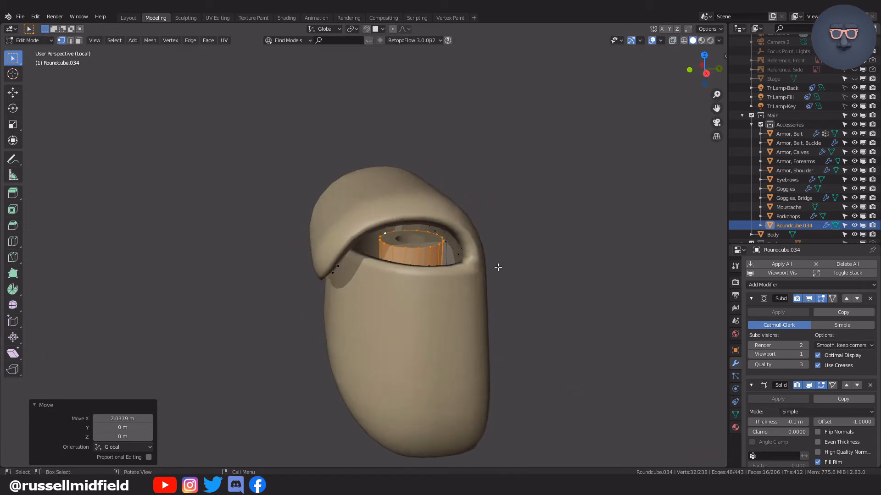
Shade the cylinder inside the pouch smooth and clear the selection.
scroll(491, 265, "up", 3)
left_click(452, 198)
key("q")
left_click(450, 202)
key("alt+a")
scroll(482, 275, "down", 4)
middle_click_drag(473, 280, 484, 243)
scroll(532, 290, "up", 4)
left_click(484, 244)
Raise the cylinder's top ring about 0.44 m along Z and add an edge loop just below it.
key("Tab")
key("g")
key("z")
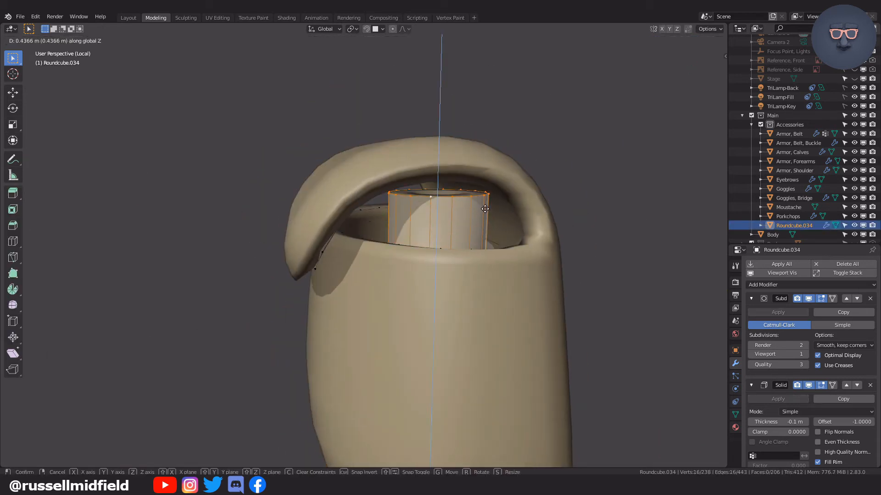
left_click(423, 216)
key("Escape")
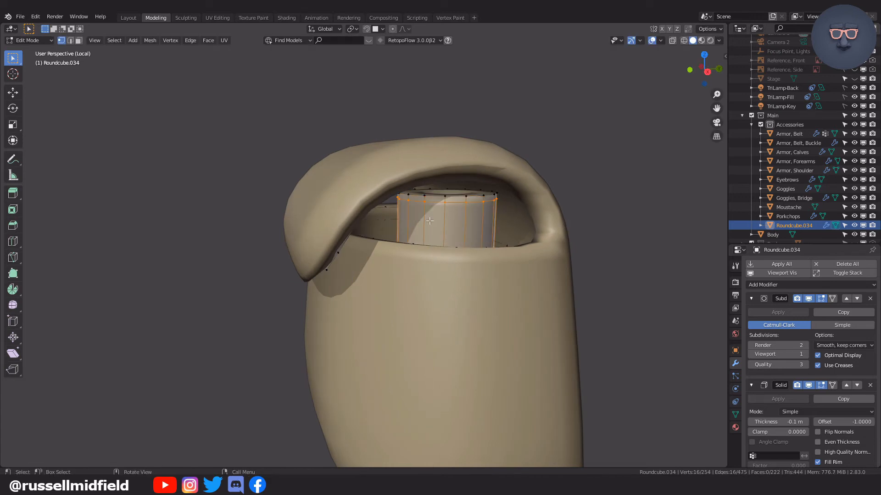
Scale the selected edge loop below the cylinder's rim outward by about 1.445 and bevel it.
left_click(438, 106)
key("s")
left_click(473, 239)
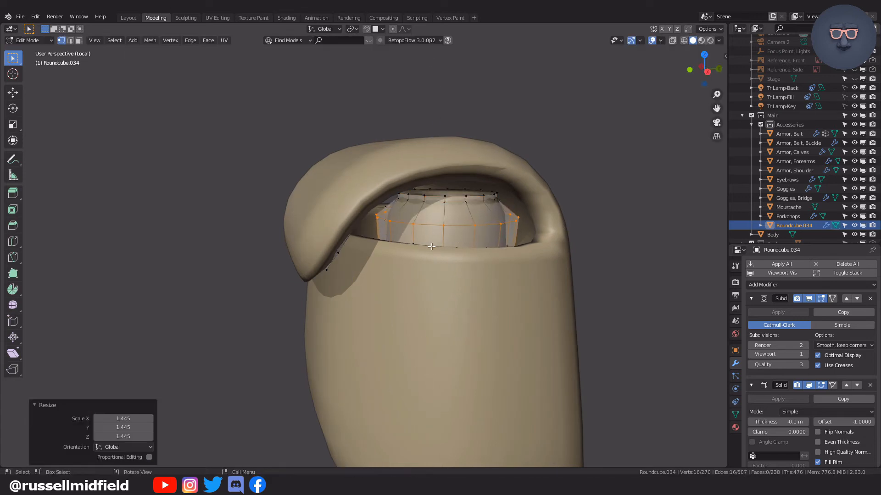
left_click(523, 241)
Add supporting edge loops along the cylinder's widened body and just below its rim, the last with a factor of about -0.7.
key("ctrl+r")
left_click(415, 226)
left_click(417, 220)
key("ctrl+r")
left_click(404, 212)
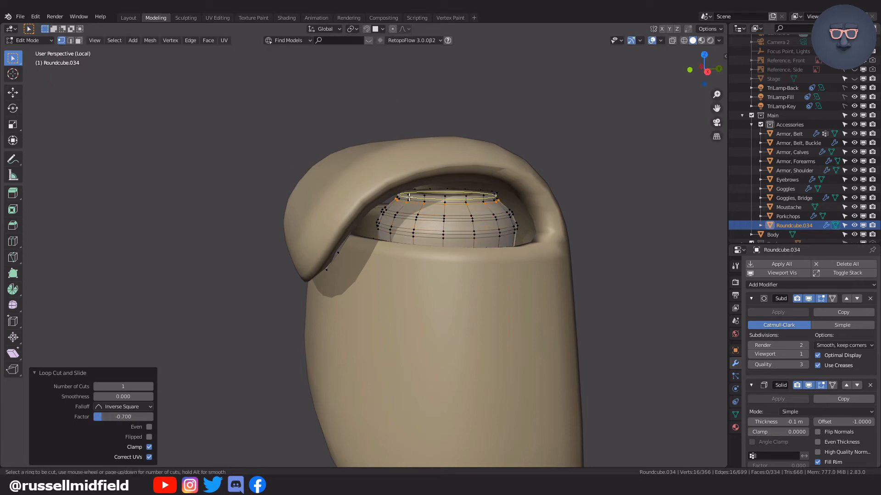
Rotate the whole pouch object 60° about the Z axis.
key("Tab")
scroll(495, 250, "down", 5)
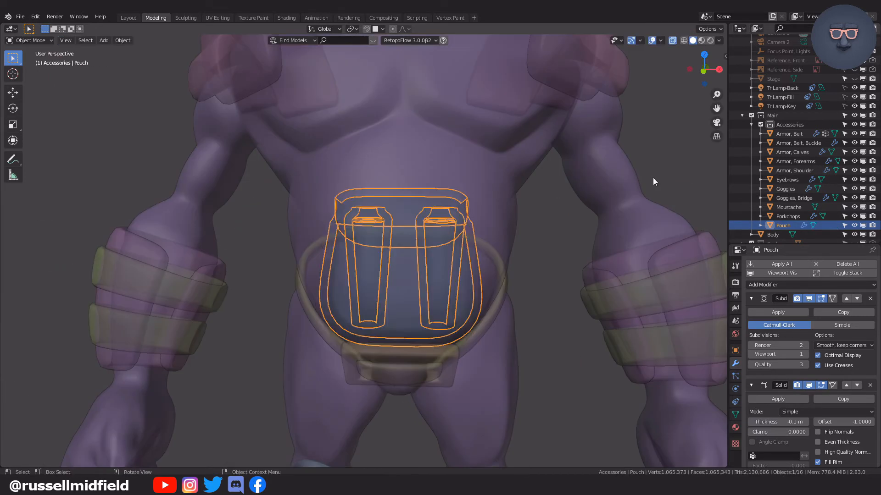
key("r")
key("z")
left_click(384, 152)
double_click(123, 427)
type("60")
key("Return")
Move the pouch about 6.5 m along X to the character's hip and show the character from the front.
key("g")
key("x")
left_click(560, 314)
key("alt+z")
key("KP_1")
middle_click_drag(559, 314, 462, 314, "shift")
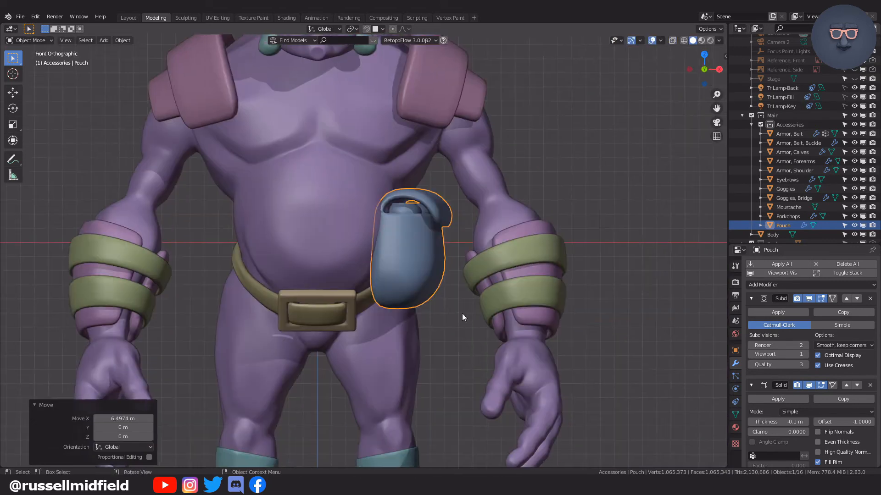
Scale the pouch and move it along X and Z until it sits against the belt at the character's side.
scroll(462, 313, "up", 2)
key("s")
key("g")
key("x")
left_click(577, 260)
key("g")
key("z")
left_click(577, 288)
middle_click_drag(576, 288, 334, 277)
key("KP_1")
key("g")
key("x")
left_click(575, 307)
Open the pouch mesh in isolation and add a centred edge loop to it.
scroll(451, 315, "up", 3)
key("Tab")
scroll(337, 249, "up", 4)
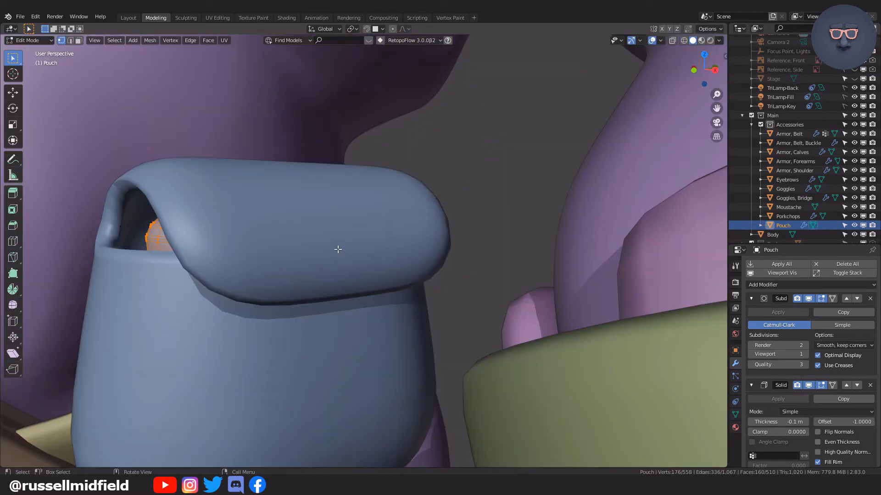
key("KP_Divide")
key("alt+z")
key("ctrl+r")
left_click(386, 215)
right_click(386, 214)
Bevel the vertex at the centre of the flap's front and subdivide the resulting face.
middle_click_drag(394, 209, 392, 239)
left_click(360, 235)
key("ctrl+shift+b")
left_click(446, 238)
right_click(372, 223)
left_click(341, 97)
scroll(417, 258, "up", 1)
Shape the subdivided patch on the flap into a circle with LoopTools and extrude it as a button.
right_click(371, 211)
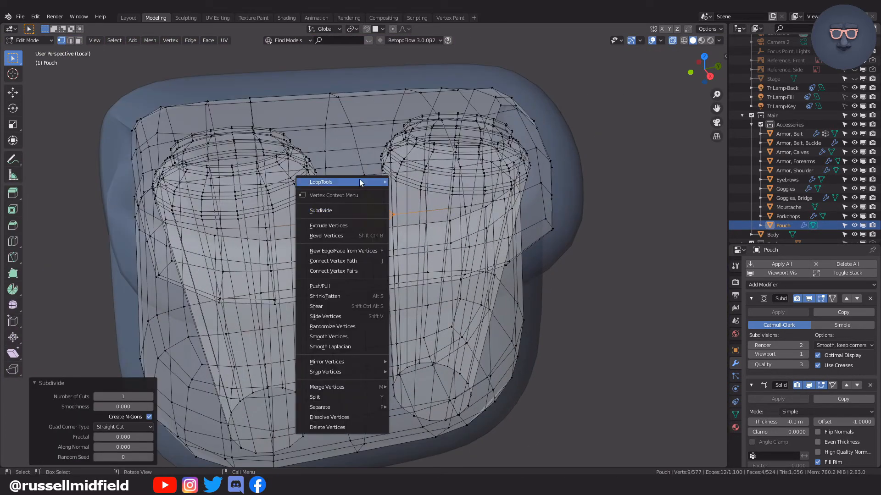
mouse_move(360, 181)
left_click(407, 190)
left_click(490, 241)
middle_click_drag(490, 241, 509, 254)
key("e")
left_click(493, 270)
key("alt+z")
key("ctrl+z")
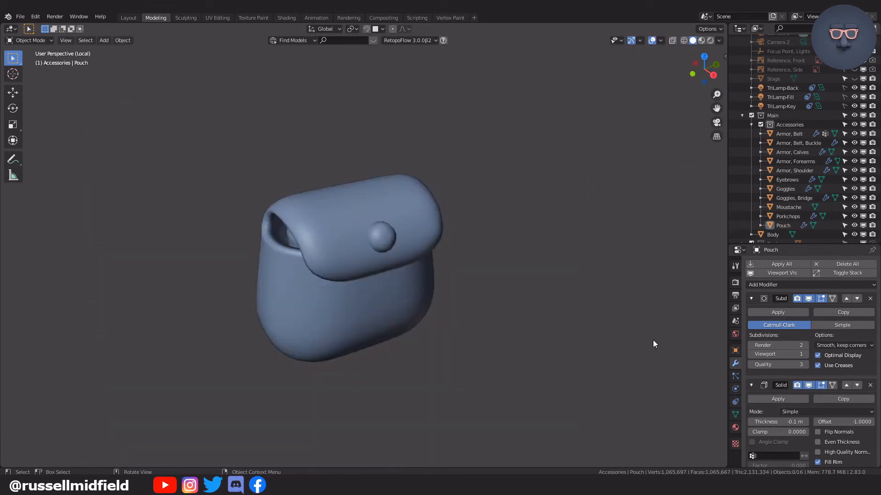
middle_click_drag(654, 343, 593, 327)
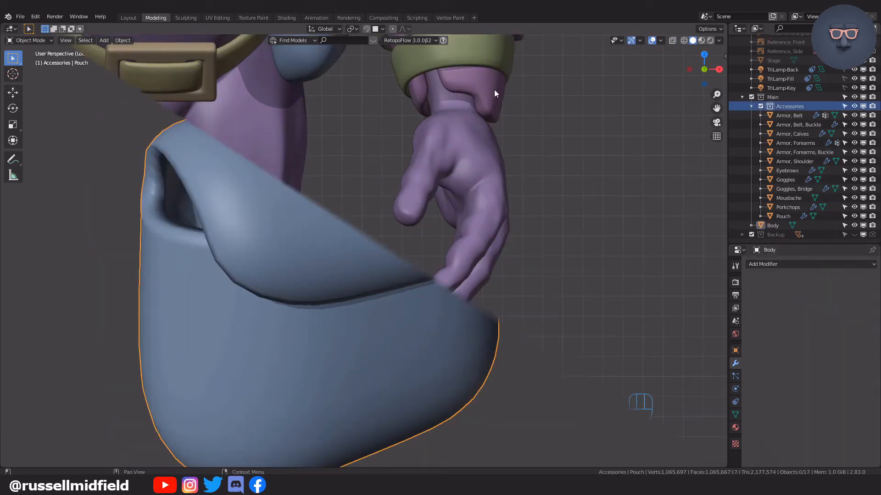
scroll(494, 89, "down", 3)
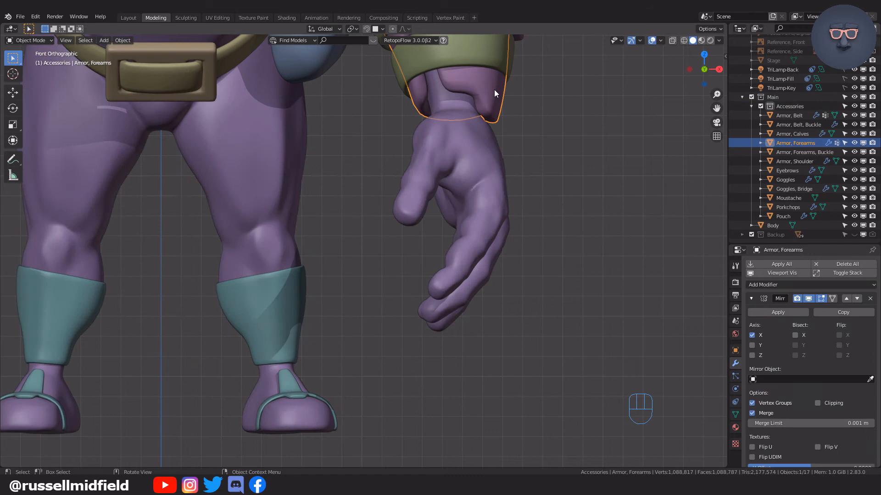
Duplicate a single vertex of the forearm armor and place it on the left hand's index finger.
key("Tab")
left_click(418, 90)
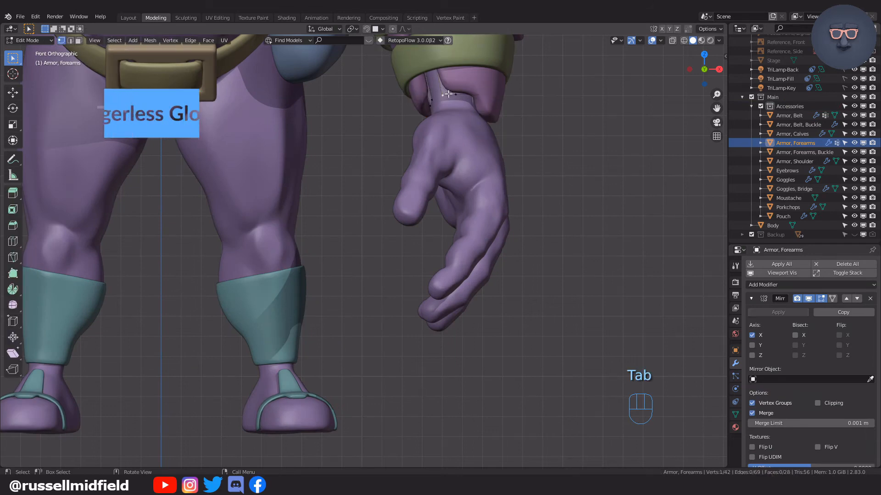
left_click(512, 256)
key("g")
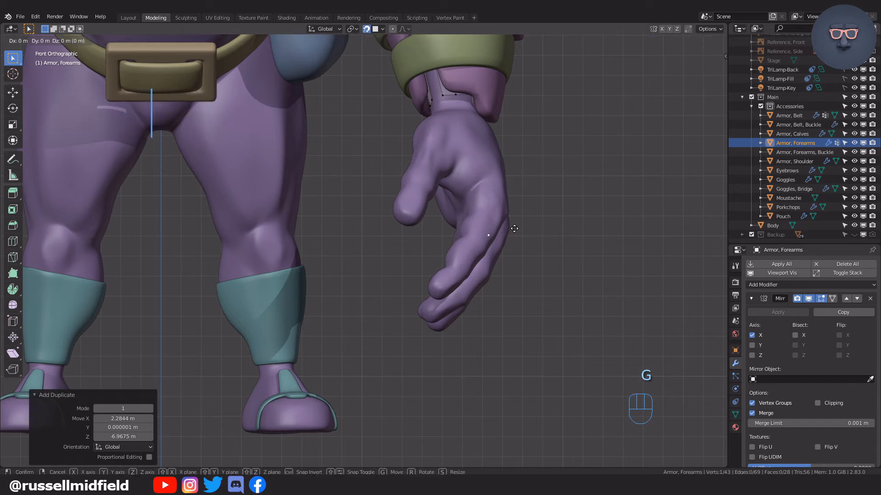
left_click(495, 213)
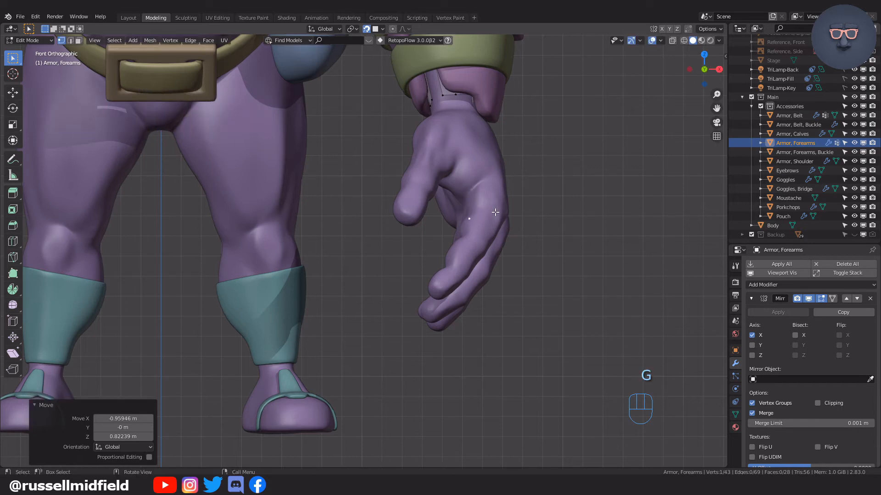
Separate the duplicated vertex into its own object, rename it "Armor, Gloves" and open it for editing.
left_click(494, 212)
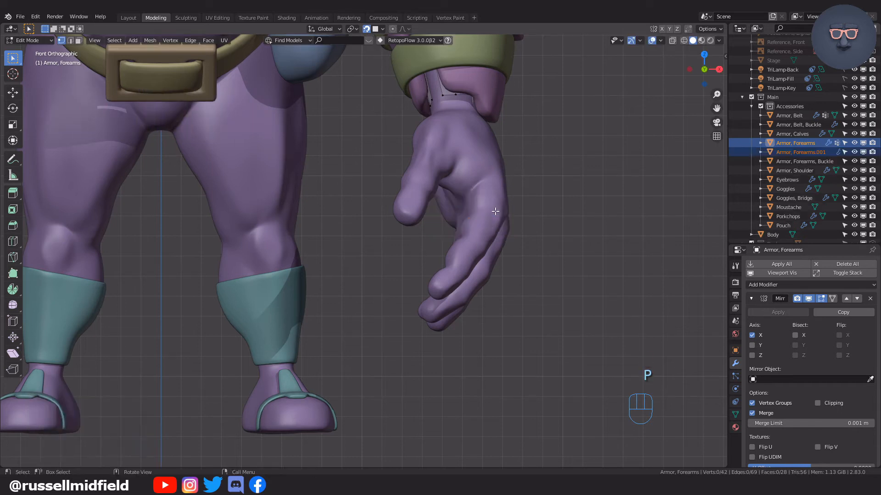
double_click(785, 152)
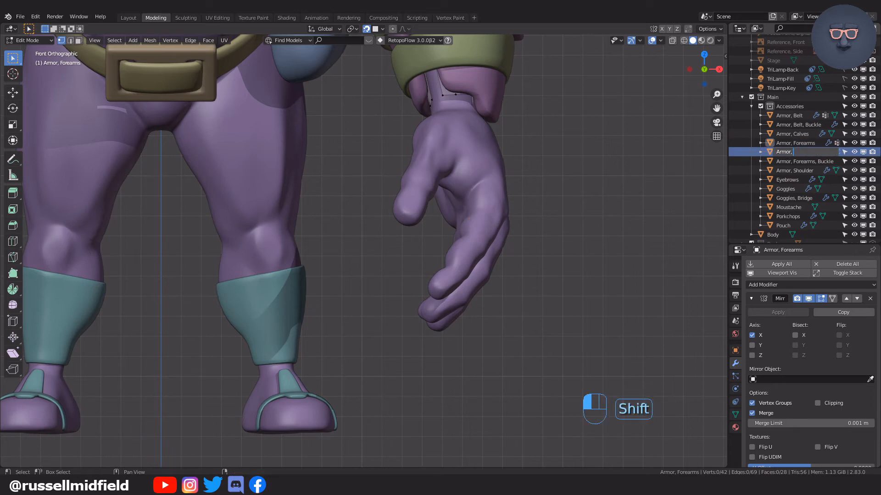
key("Tab")
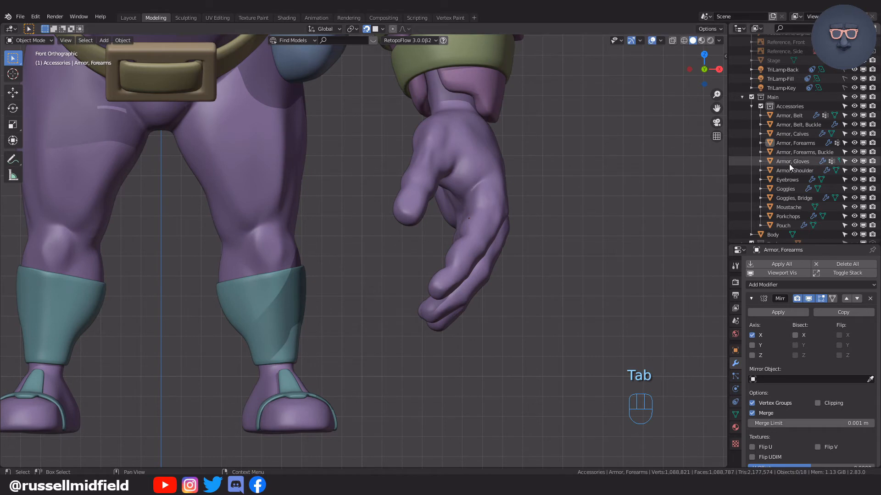
key("Tab")
left_click(532, 166)
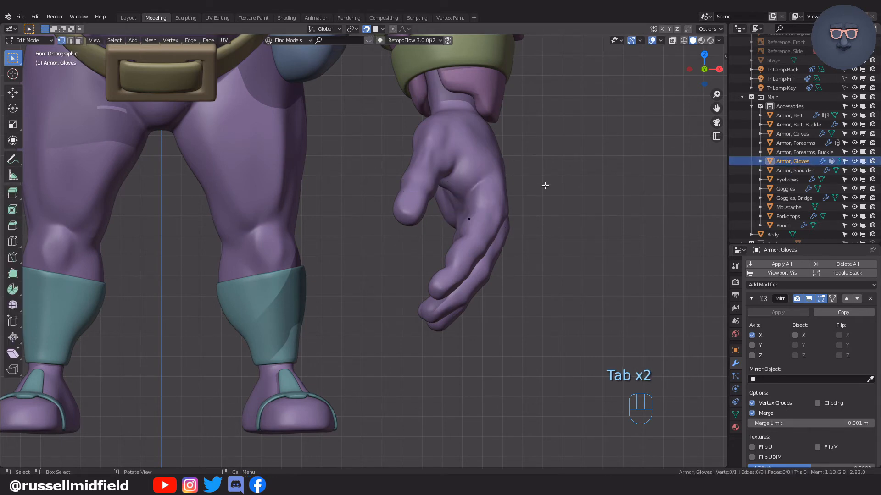
Clip the view to the character's left hand and frame the glove vertex on the index finger.
scroll(511, 176, "up", 3)
middle_click_drag(545, 187, 533, 201)
scroll(494, 188, "down", 3)
scroll(528, 188, "down", 3)
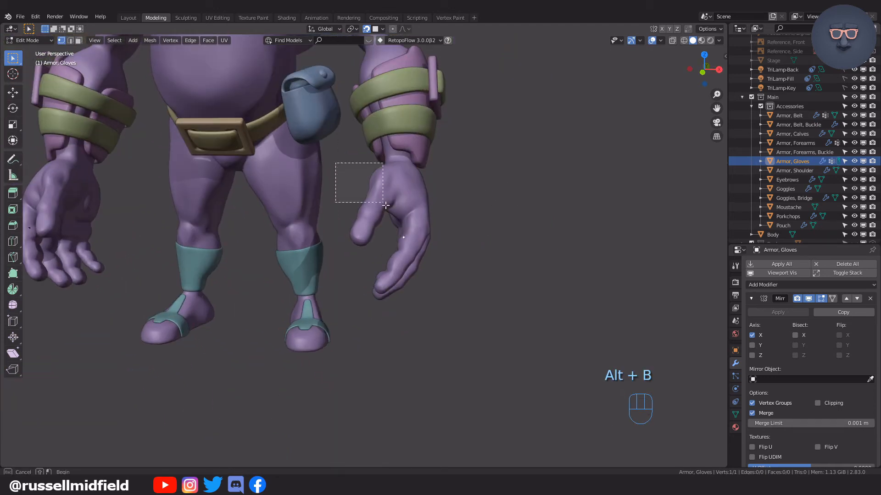
left_click_drag(468, 315, 470, 316)
scroll(472, 257, "up", 2)
middle_click_drag(462, 254, 456, 216)
scroll(420, 256, "up", 2)
scroll(436, 227, "up", 3)
key("KP_Decimal")
scroll(458, 224, "down", 14)
scroll(455, 220, "up", 2)
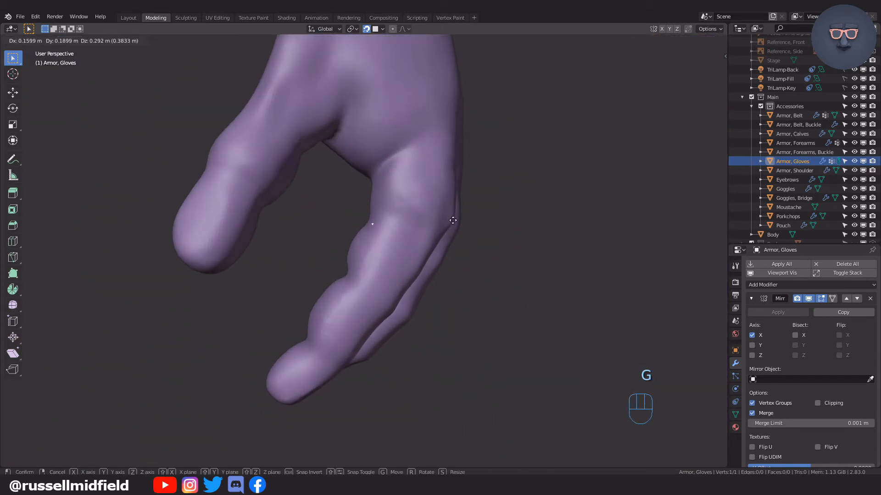
Reposition the glove vertex, extrude it into an edge along the index finger, and extrude that edge across the finger.
left_click(456, 220)
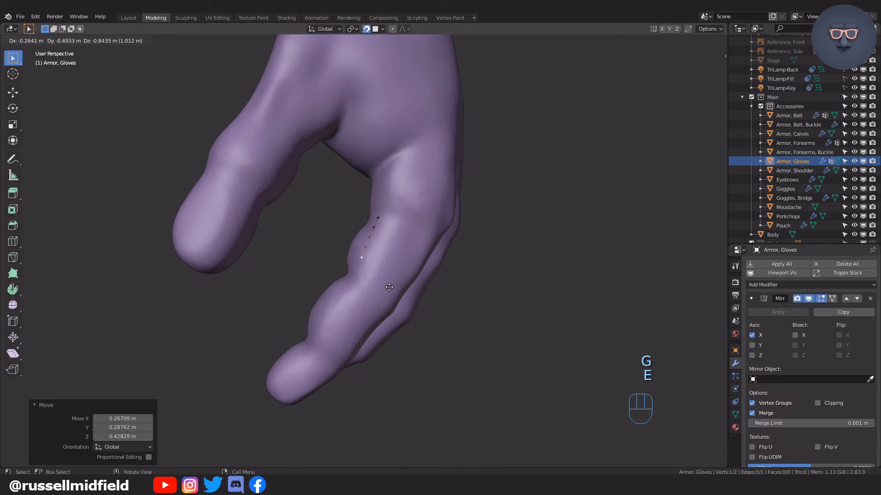
left_click(389, 287)
scroll(403, 292, "up", 2)
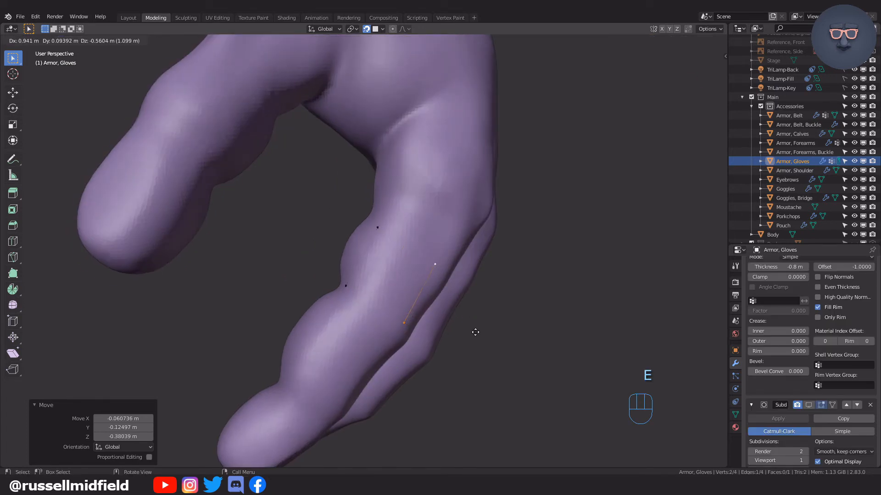
left_click(512, 316)
key("g")
left_click(513, 322)
Extrude the edge further around the index finger and rotate the new edge about 5.8°.
middle_click_drag(507, 322, 435, 260)
left_click(488, 319)
middle_click_drag(488, 319, 455, 268)
key("r")
left_click(452, 265)
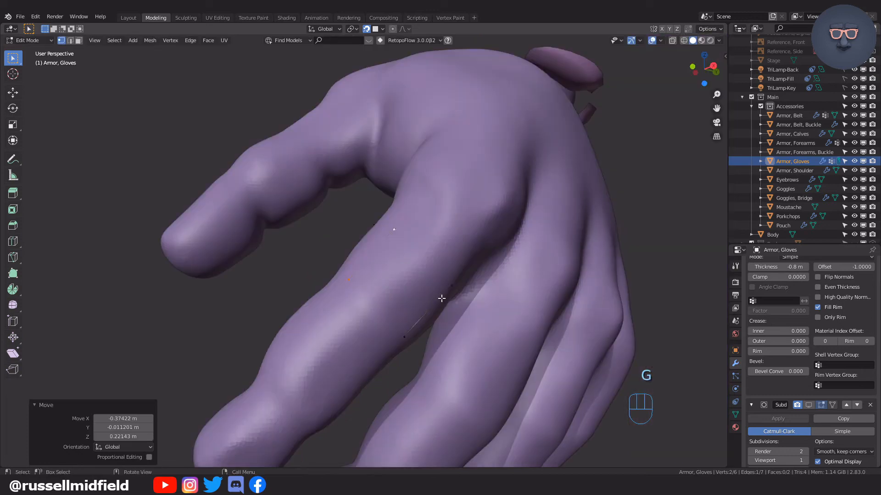
left_click(441, 298)
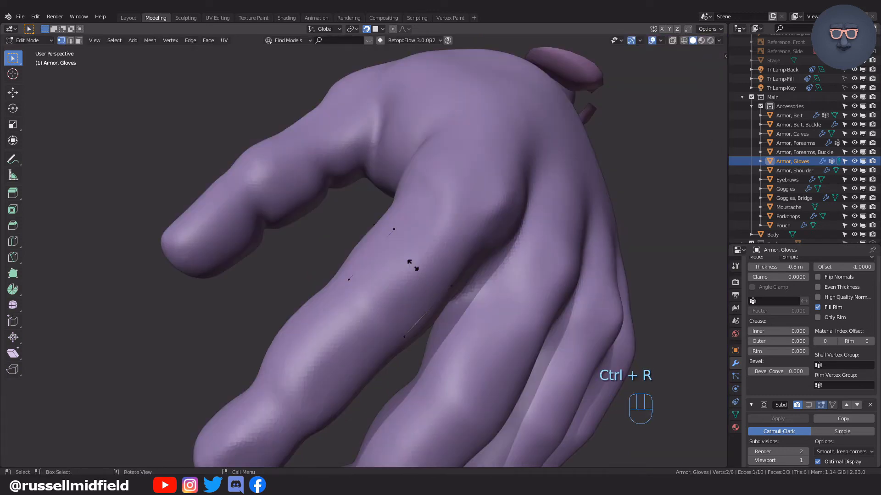
Add an edge loop through the middle of the strip and move its vertices onto the finger's surface.
left_click(412, 265)
right_click(412, 265)
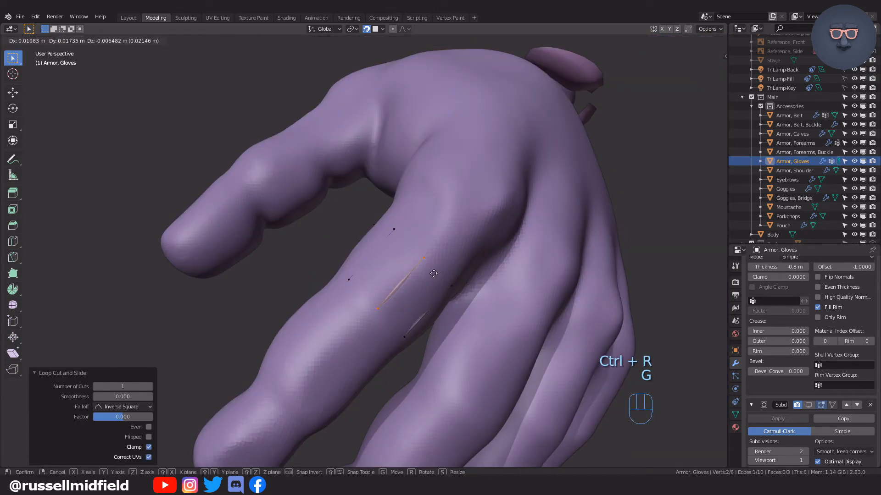
left_click(433, 274)
middle_click_drag(432, 269, 420, 250)
left_click(412, 252, "alt")
key("alt+z")
left_click(422, 246)
key("alt+z")
Extrude the strip's end edge around the side of the index finger and fine-tune its position.
key("e")
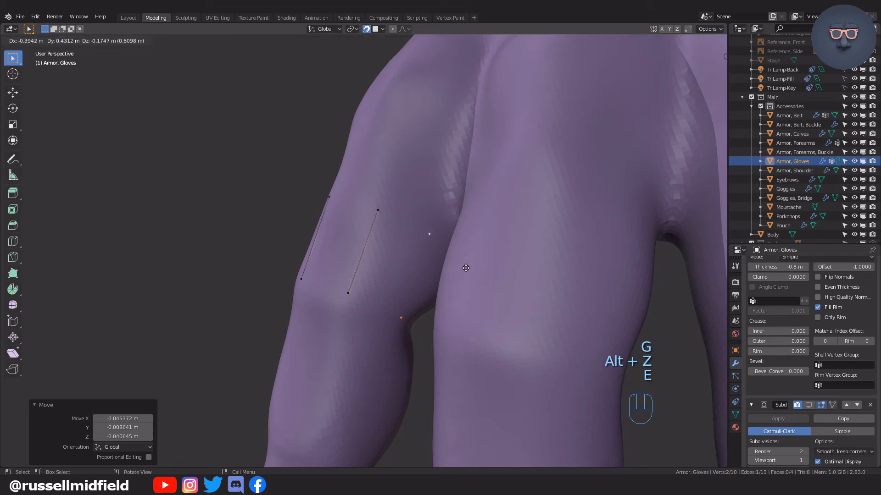
key("ctrl+z")
key("ctrl+z")
key("g")
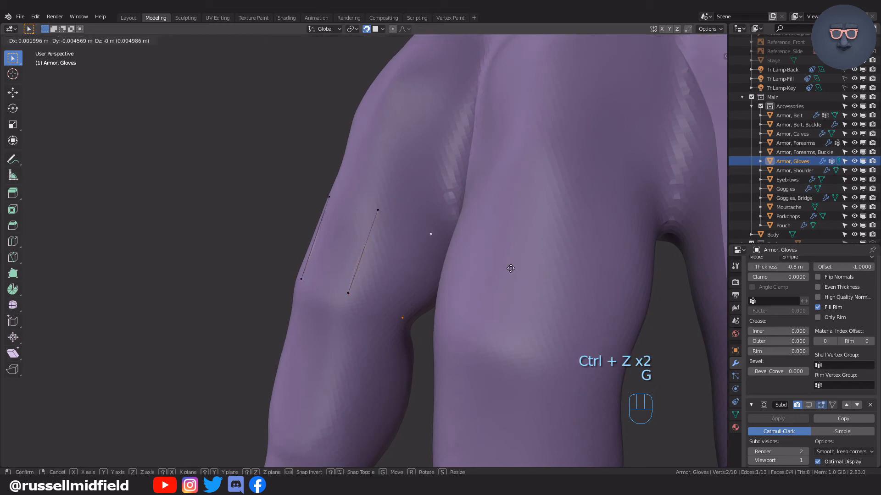
left_click(510, 268)
Extrude the strip's end edge twice across the underside of the index finger and adjust the last edge.
middle_click_drag(570, 290, 408, 312)
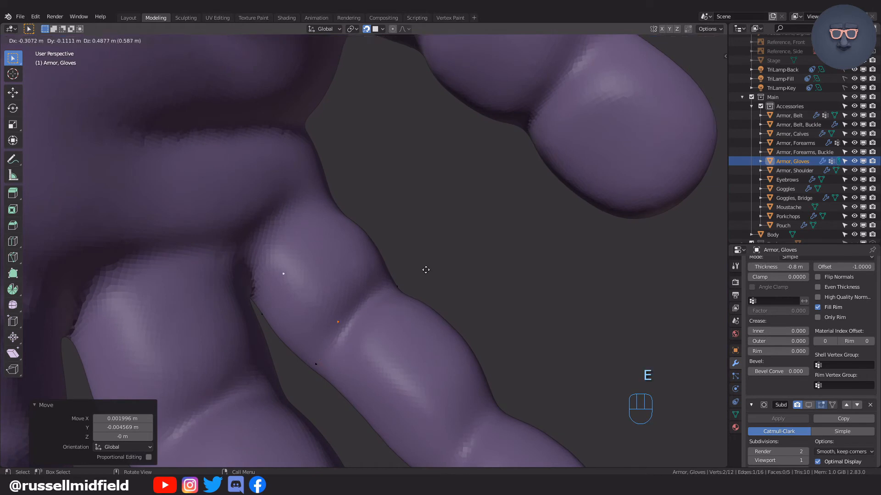
middle_click_drag(422, 277, 408, 299)
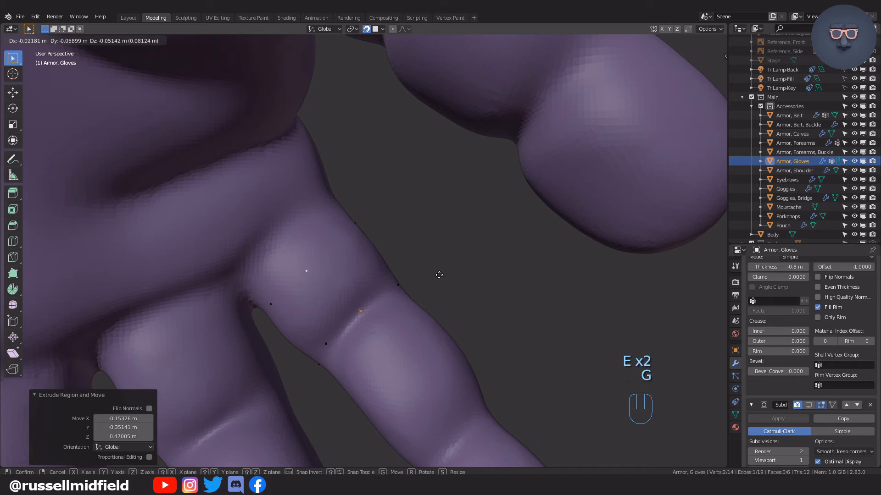
left_click(443, 252)
middle_click_drag(443, 252, 314, 271)
left_click(367, 228, "shift")
key("alt+z")
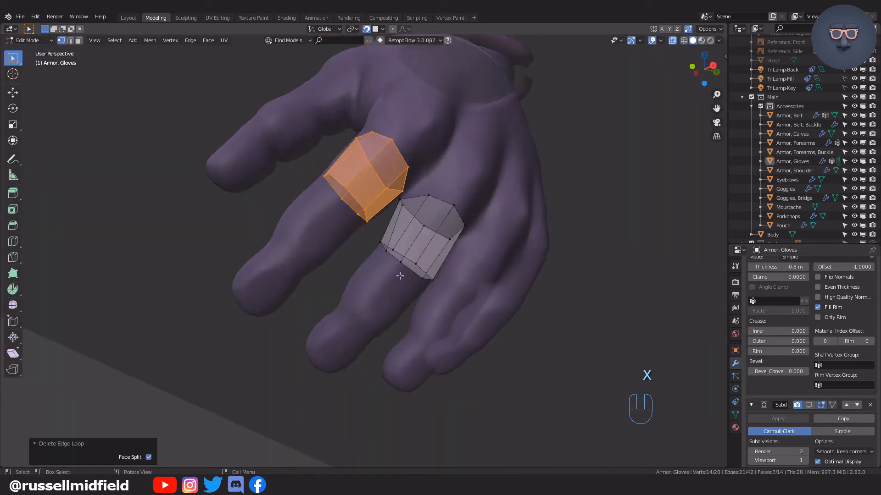
Duplicate a vertex of the finished finger bands and place it at the base of the ring finger.
scroll(400, 276, "up", 3)
middle_click_drag(400, 276, 427, 243)
left_click(440, 241)
key("shift+d")
left_click(482, 284)
scroll(482, 298, "up", 4)
middle_click_drag(482, 304, 515, 284)
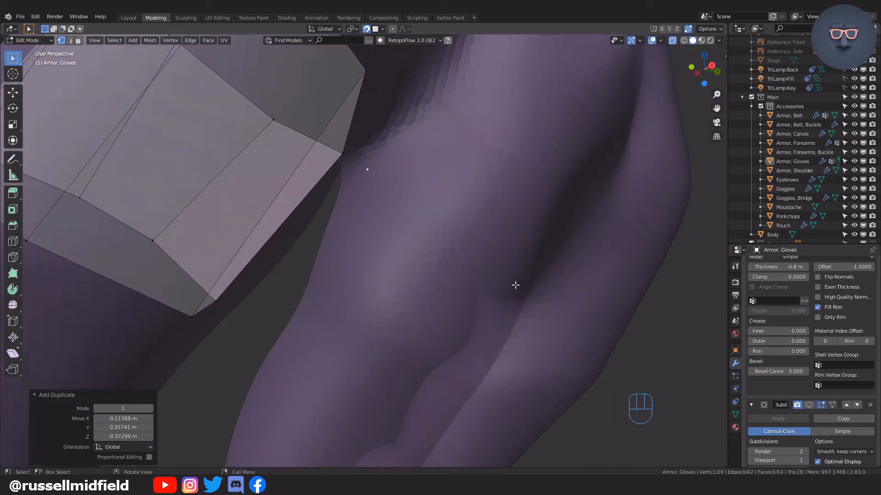
Extrude the vertex repeatedly into a chain of edges across the base of the ring finger.
scroll(515, 285, "down", 2)
key("e")
left_click(440, 252)
key("e")
mouse_move(440, 251)
middle_mouse_down()
mouse_move(398, 238)
mouse_move(448, 234)
mouse_move(465, 244)
mouse_move(446, 247)
middle_mouse_up()
left_click(462, 246)
key("e")
left_click(511, 279)
middle_click_drag(511, 279, 348, 275)
key("e")
left_click(367, 271)
Continue the edge chain around the other side of the ring finger and join its ends into a loop.
key("e")
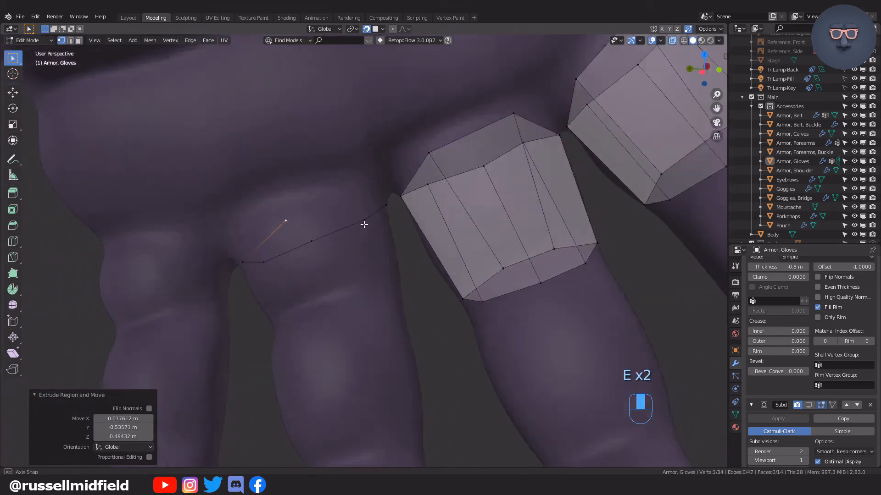
middle_click_drag(363, 224, 345, 205)
key("e")
left_click(351, 198)
left_click(406, 207, "shift")
key("f")
middle_click_drag(401, 191, 326, 225)
left_click(265, 252)
key("f")
Slide and move the ring finger loop's vertices to space them around the finger's base.
left_click(318, 232)
key("g")
key("g")
left_click(390, 203)
middle_click_drag(389, 202, 403, 233)
key("g")
left_click(447, 196)
left_click(367, 198)
left_click(441, 213, "shift")
Extrude part of the ring finger loop toward the fingertip and fill the neighbouring face.
key("e")
left_click(422, 377)
middle_click_drag(423, 377, 356, 341)
left_click(369, 308)
key("f")
left_click(431, 271)
left_click(407, 222)
middle_click_drag(407, 222, 322, 297)
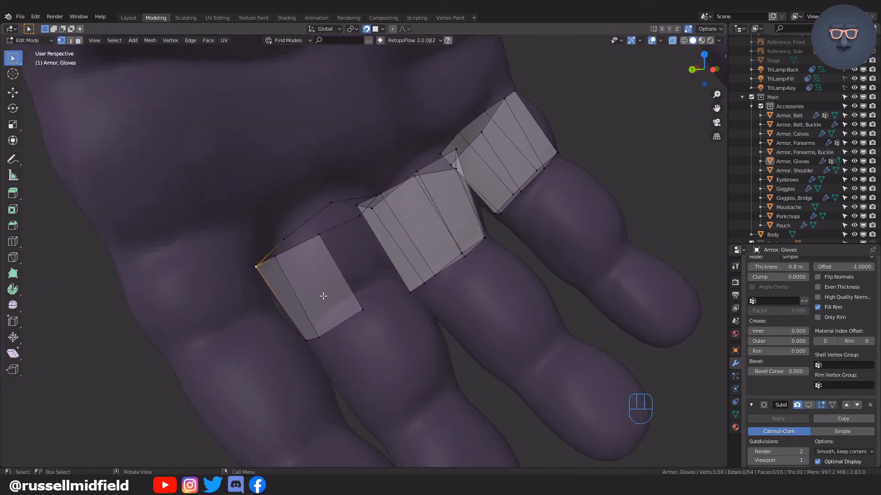
key("f")
left_click(446, 273)
key("alt+z")
key("ctrl+z")
key("ctrl+z")
key("alt+z")
Extrude vertices one after another around the ring finger to continue the band's fingertip-side edge.
middle_click_drag(419, 256, 279, 240)
key("e")
left_click(374, 314)
key("alt+z")
key("e")
left_click(391, 310)
key("e")
left_click(376, 303)
key("e")
left_click(351, 264)
middle_click_drag(351, 264, 379, 315)
Fill the remaining open faces of the ring finger band to close it around the finger.
key("alt+z")
key("f")
left_click(391, 229)
middle_click_drag(331, 261, 470, 303)
key("Tab")
left_click(401, 277)
key("f")
key("f")
key("f")
key("f")
key("f")
key("Tab")
key("Tab")
key("alt+z")
Duplicate a vertex onto the base of the little finger and extrude it into the first edges of a chain.
key("shift+d")
left_click(495, 328)
key("e")
left_click(535, 291)
middle_click_drag(534, 290, 511, 291)
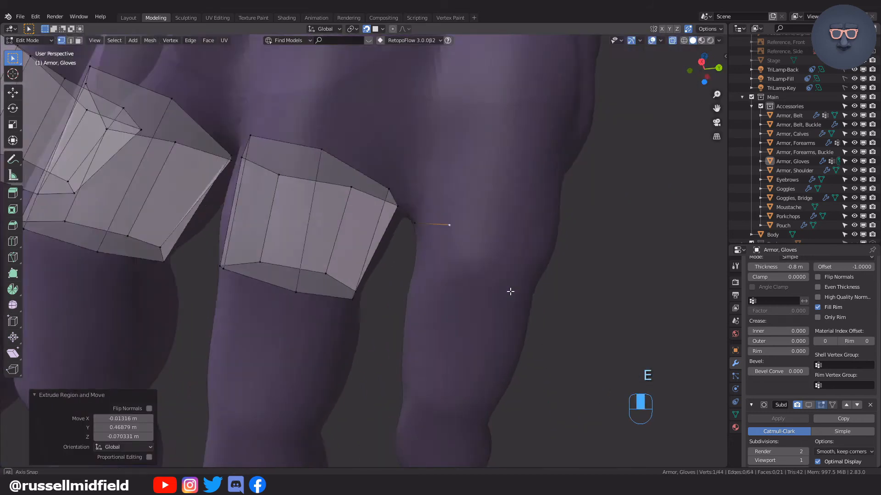
key("e")
left_click(454, 256)
Extrude the chain around the rest of the little finger and join its ends into a closed loop.
key("e")
left_click(230, 264)
middle_click_drag(421, 227, 247, 257)
key("e")
left_click(218, 259)
key("e")
key("e")
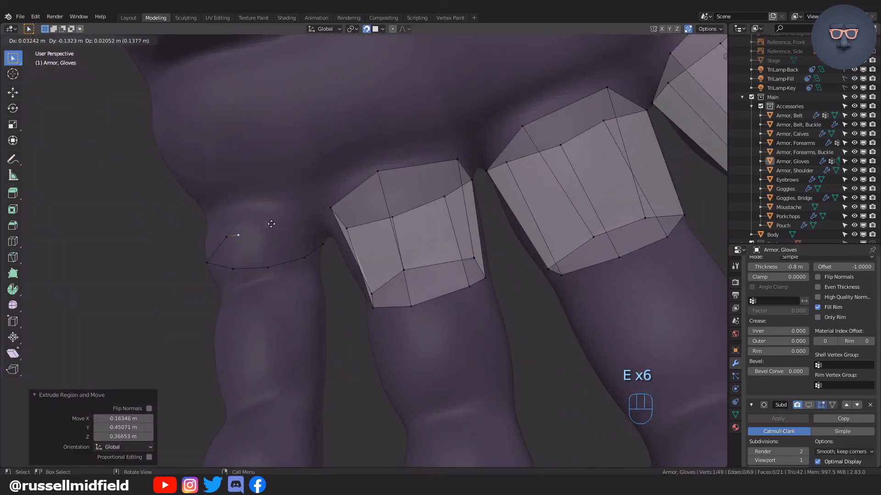
key("e")
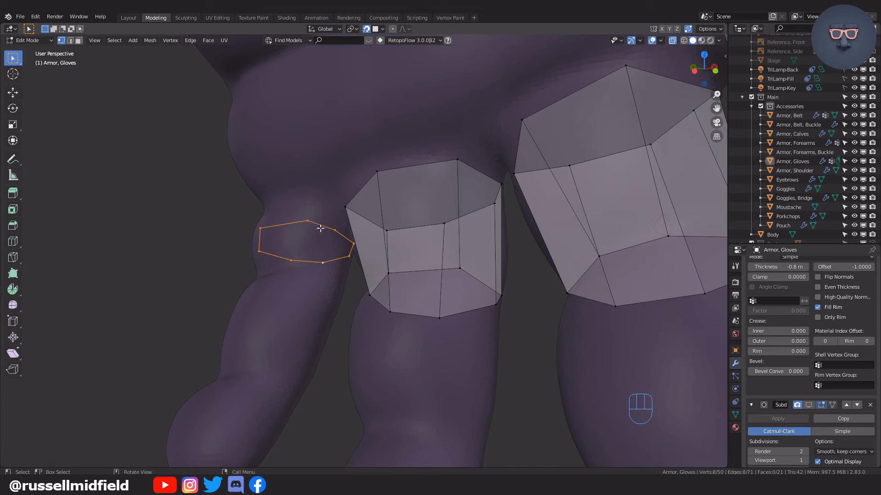
key("f")
Move and slide the little finger loop's vertices to space them evenly around the finger's base.
middle_click_drag(351, 243, 319, 244)
key("g")
middle_click_drag(265, 238, 477, 240)
key("g")
key("g")
left_click(462, 195)
key("g")
key("g")
left_click(494, 218)
left_click(442, 243)
key("g")
key("g")
key("g")
key("g")
key("g")
key("g")
left_click(243, 238)
key("g")
key("g")
key("g")
key("g")
key("g")
key("g")
Extrude one edge of the little finger loop toward the fingertip, then rotate and move it into line with the finger.
left_click(433, 216)
left_click(483, 212, "shift")
key("e")
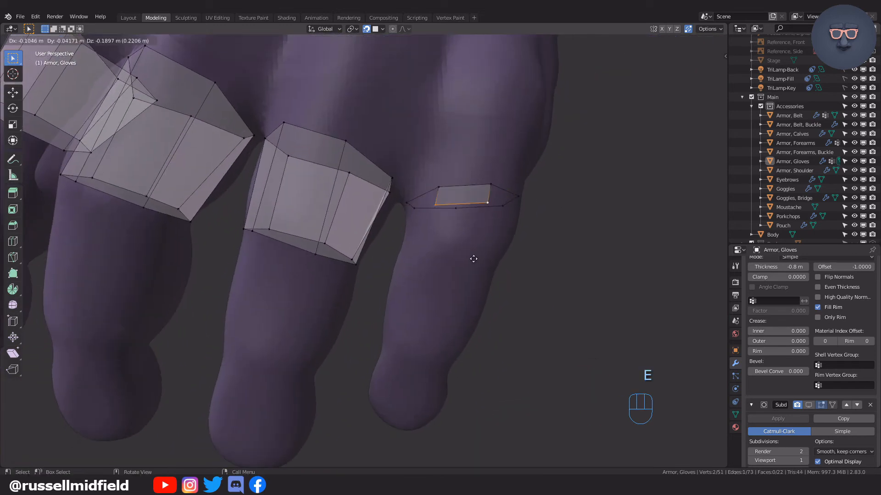
left_click(462, 316)
key("r")
key("g")
Extrude the new edge's end vertices around the little finger and adjust their positions on its surface.
middle_click_drag(500, 268, 293, 297)
left_click(400, 272)
key("e")
Extrude more vertices around the far side of the little finger to extend the band's fingertip-side edge.
key("e")
key("g")
key("g")
key("g")
key("g")
left_click(367, 260)
key("alt+z")
key("e")
key("e")
left_click(354, 267)
middle_click_drag(354, 267, 406, 271)
key("alt+z")
key("e")
left_click(417, 275)
Fill the faces between the little finger's two loops to complete its band.
left_click(484, 231, "shift")
key("f")
middle_click_drag(459, 256, 388, 293)
key("Tab")
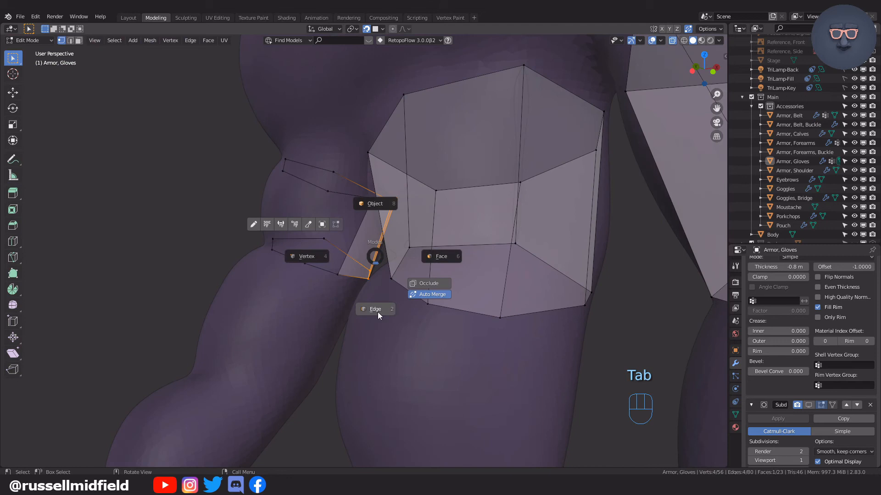
left_click(378, 316)
left_click(372, 250)
key("f")
key("f")
key("f")
key("f")
key("f")
middle_click_drag(352, 257, 477, 175)
key("f")
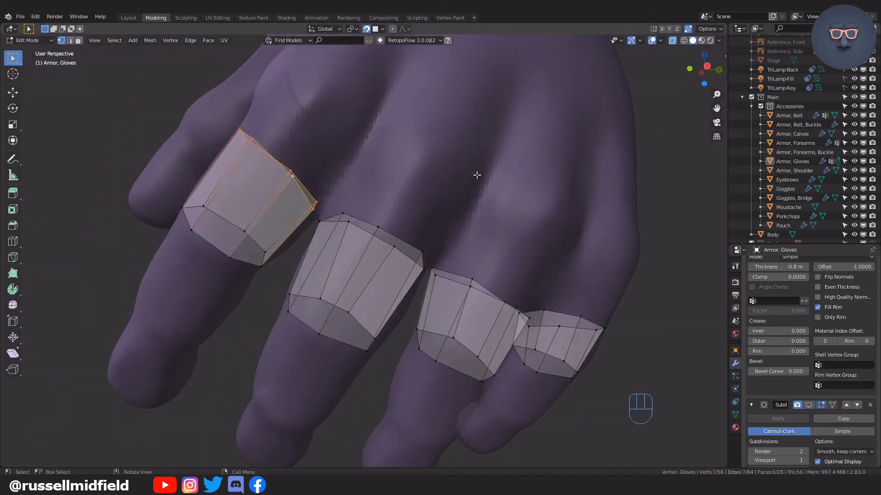
Add a single lengthwise loop cut to each of the index, middle and ring finger bands and adjust the ring finger's cut.
left_click(256, 146, "alt")
middle_click_drag(257, 148, 275, 154)
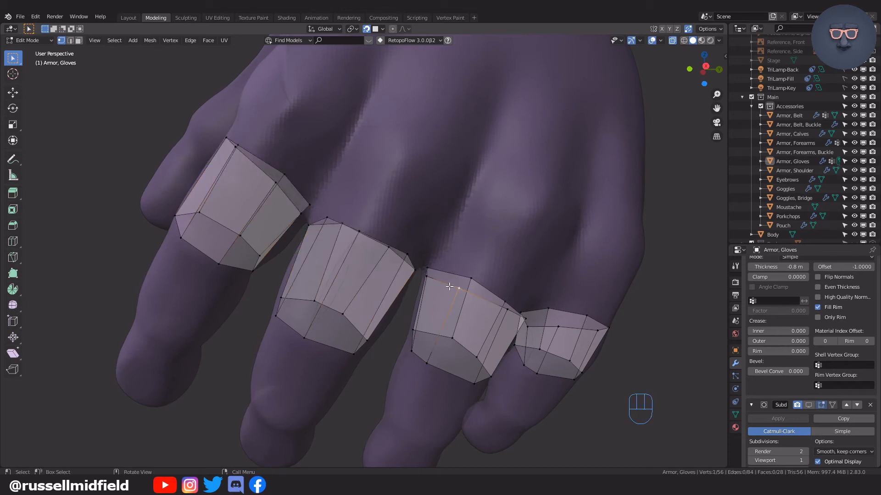
middle_click_drag(449, 285, 359, 209)
left_click(257, 184)
right_click(257, 184)
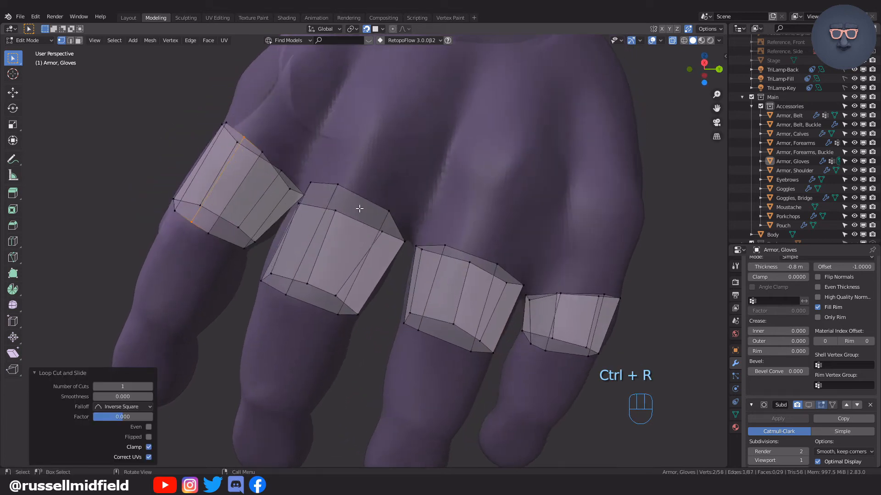
middle_click_drag(454, 238, 439, 226)
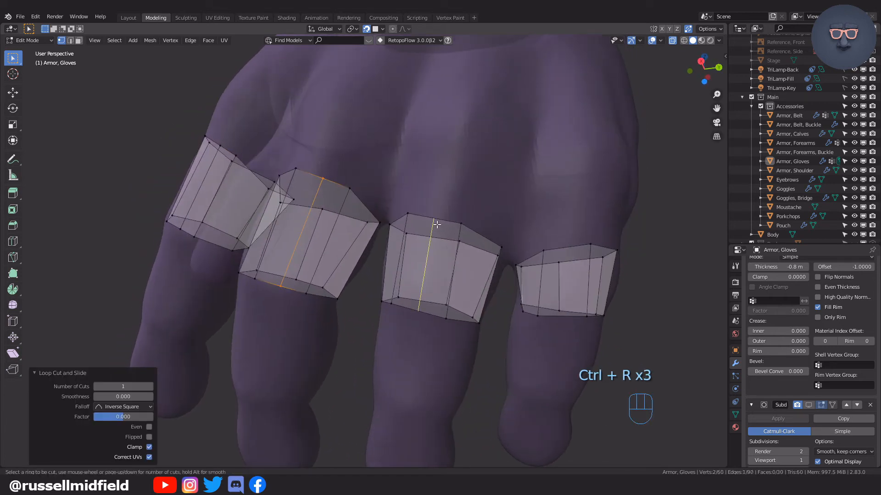
key("g")
left_click(443, 226)
Move the new lengthwise edges on the middle and index finger bands to follow the finger surfaces.
left_click(322, 185, "alt")
key("g")
left_click(322, 185)
middle_click_drag(321, 184, 344, 201)
left_click(221, 154, "alt")
middle_click_drag(221, 154, 260, 159)
left_click(255, 189)
left_click(271, 166)
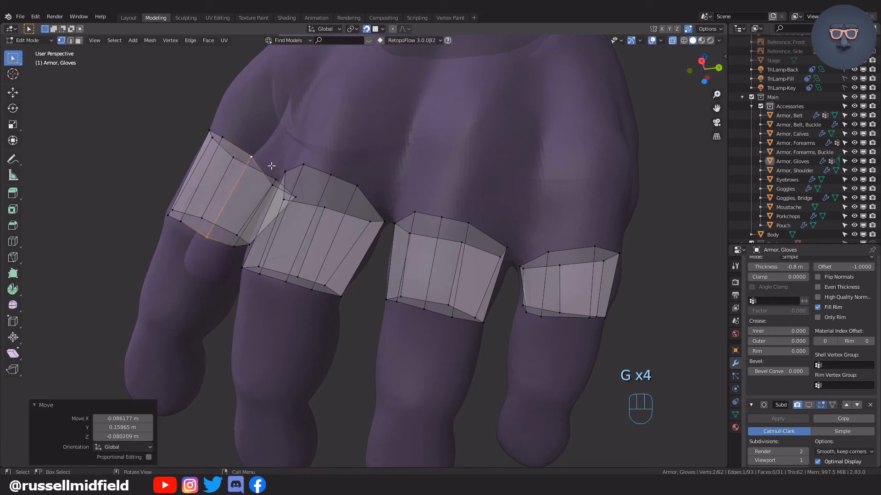
left_click(267, 168)
Add a lengthwise loop cut to the little finger band, then move, rotate and scale the new edge by 0.958.
middle_click_drag(356, 204, 328, 231)
middle_click_drag(367, 239, 394, 253)
left_click(477, 271)
middle_click_drag(478, 271, 450, 228)
left_click(528, 255)
scroll(496, 245, "up", 2)
left_click(452, 226, "alt")
key("g")
left_click(467, 208)
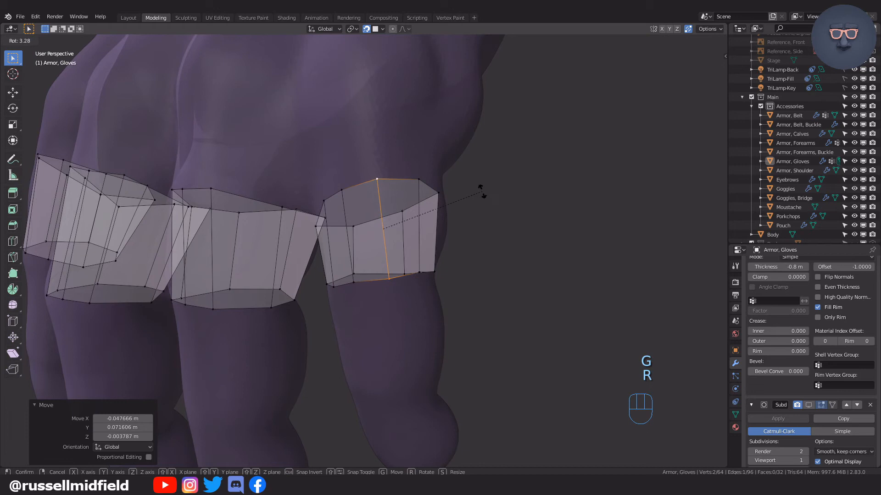
left_click(480, 194)
middle_click_drag(249, 219, 365, 230, "shift")
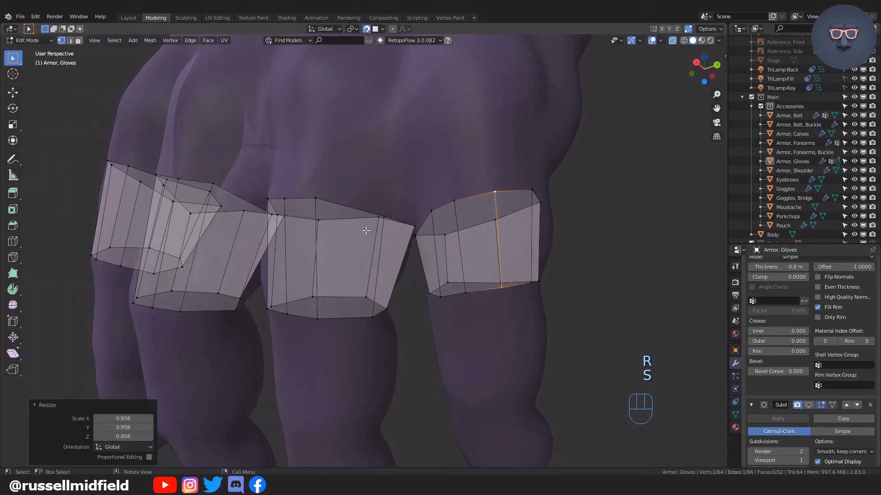
Move the lengthwise edge on the back of the ring finger band to fit the finger.
left_click(317, 211, "alt")
middle_click_drag(317, 210, 377, 215)
left_click(453, 214)
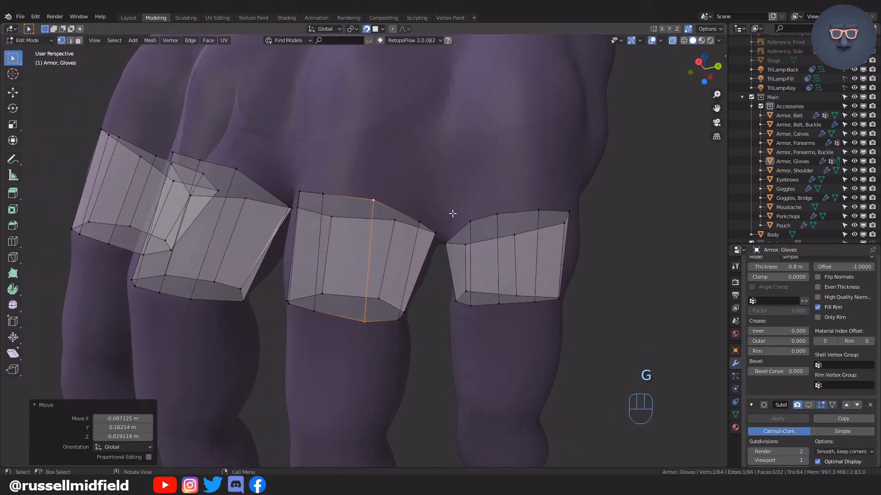
middle_click_drag(448, 227, 368, 234)
left_click(518, 222)
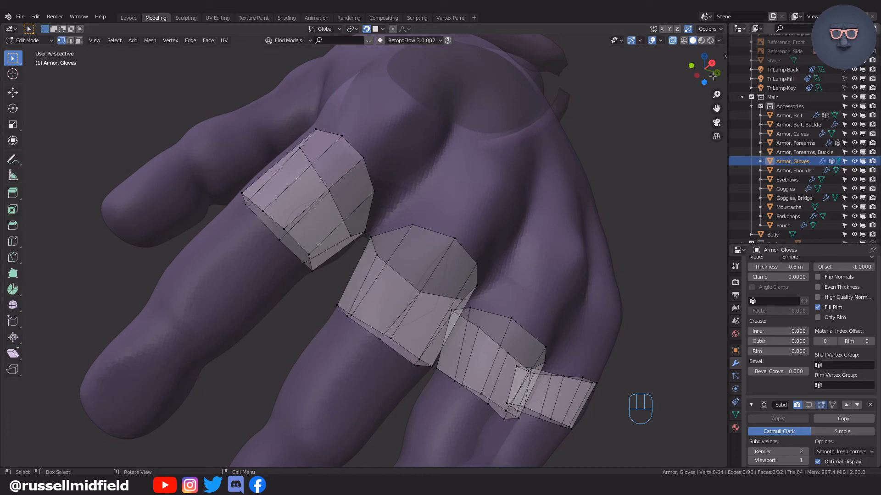
Fill faces bridging the gap between the ring and little finger bands.
scroll(428, 228, "up", 3)
middle_click_drag(427, 228, 410, 250)
scroll(390, 280, "up", 4)
scroll(370, 305, "down", 10)
middle_click_drag(368, 305, 448, 299)
scroll(419, 322, "up", 5)
scroll(446, 319, "down", 1)
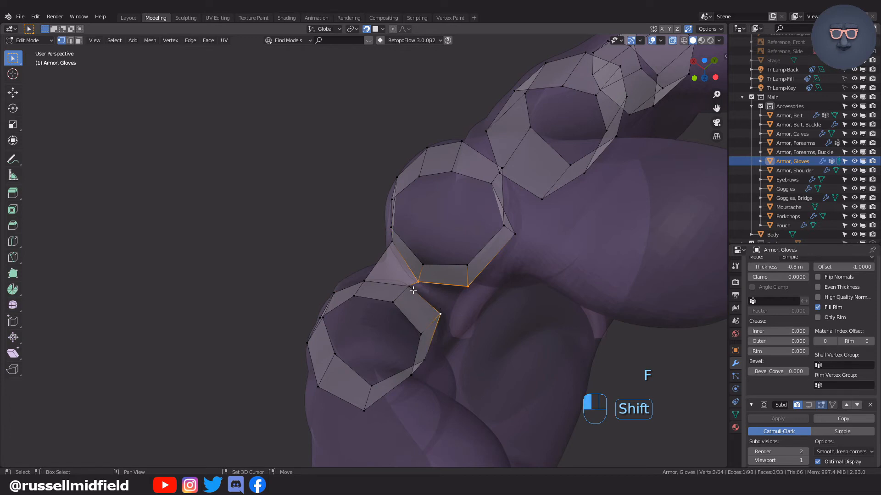
left_click(458, 282)
middle_click_drag(458, 281, 515, 310)
Fill two adjoining faces bridging the gap between the middle and ring finger bands.
left_click(527, 307, "shift")
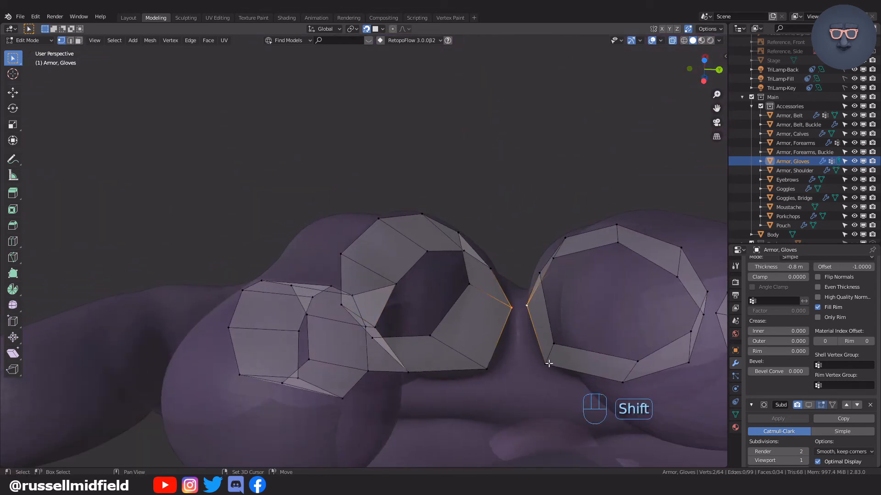
left_click(488, 369, "shift")
key("f")
middle_click_drag(489, 367, 501, 259)
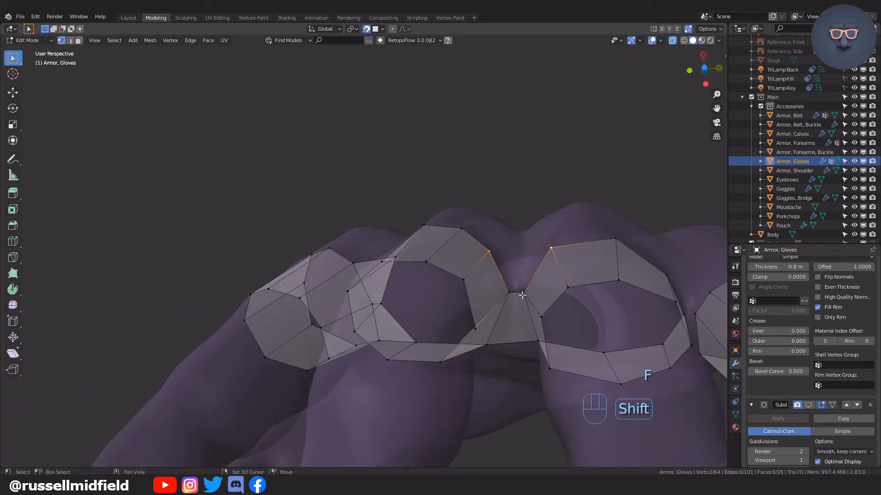
key("f")
middle_click_drag(545, 316, 488, 284)
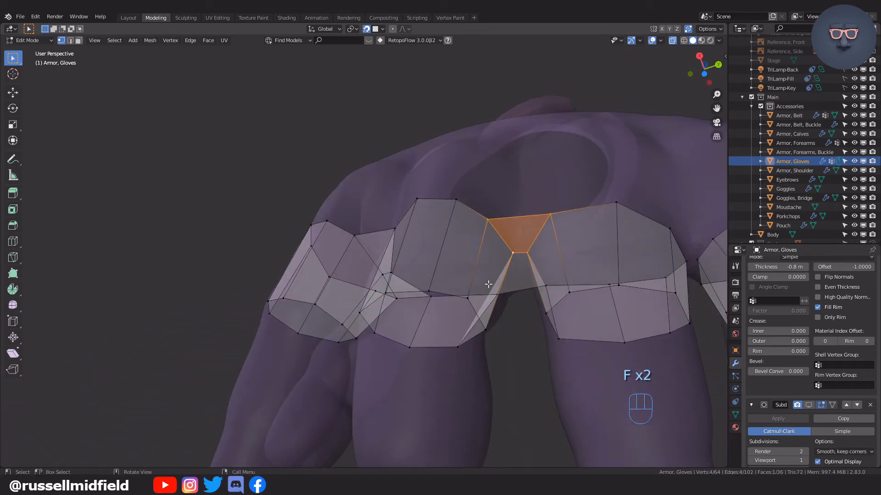
Fill two adjoining faces bridging the gap between the index and middle finger bands.
middle_click_drag(577, 276, 539, 235)
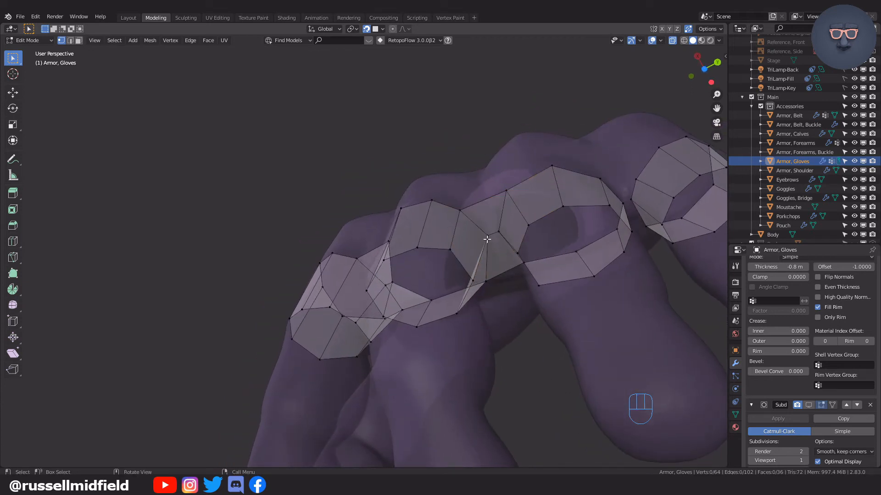
middle_click_drag(502, 230, 545, 179)
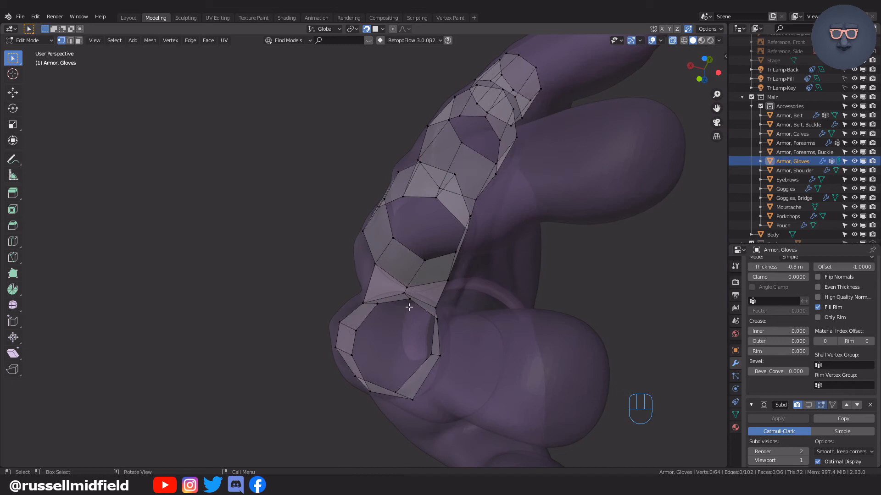
middle_click_drag(361, 388, 568, 292)
left_click(528, 337, "shift")
key("f")
middle_click_drag(533, 337, 530, 342)
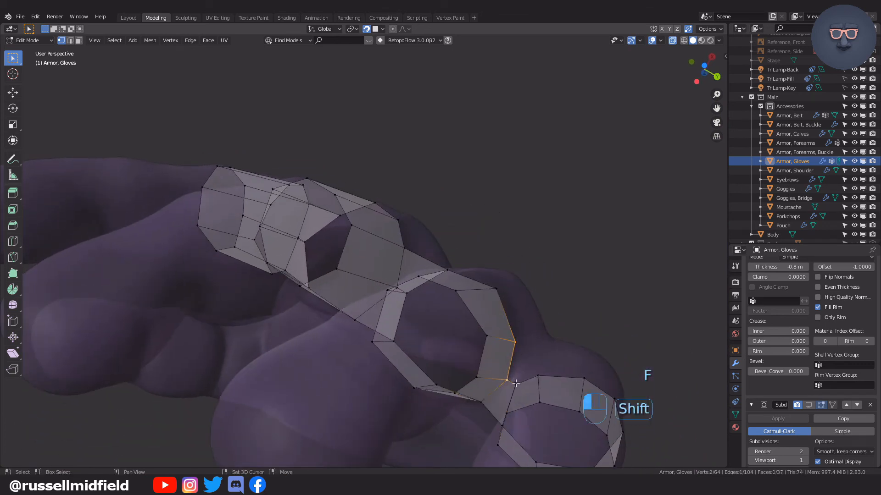
key("f")
middle_click_drag(545, 376, 358, 299)
Switch to face selection and examine the face layout of the finger bands by selecting faces around them.
key("alt+z")
middle_click_drag(393, 249, 509, 325, "shift")
scroll(415, 275, "up", 2)
key("alt+z")
mouse_move(509, 324)
middle_mouse_down()
mouse_move(532, 306)
mouse_move(497, 317)
middle_mouse_up()
middle_click_drag(331, 240, 350, 242)
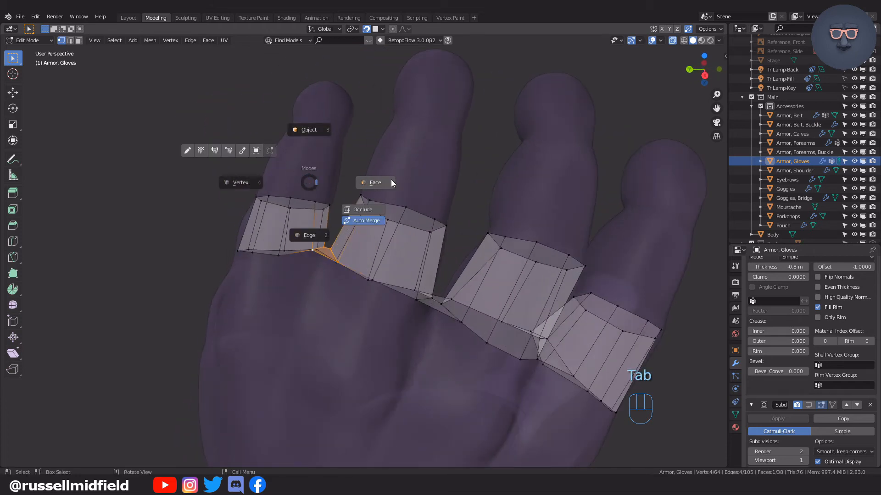
middle_click_drag(372, 208, 383, 229)
middle_click_drag(434, 244, 321, 269)
left_click(411, 263, "shift")
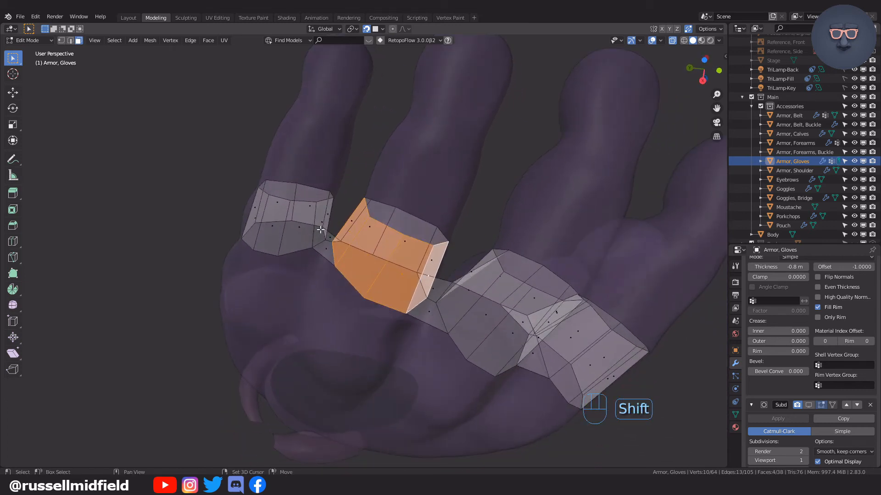
left_click(257, 223, "shift")
middle_click_drag(257, 224, 362, 224)
middle_click_drag(509, 267, 403, 255, "shift")
left_click(398, 241)
left_click(450, 290, "shift")
mouse_move(487, 281)
middle_mouse_down()
mouse_move(434, 272)
mouse_move(462, 266)
mouse_move(416, 258)
mouse_move(427, 243)
mouse_move(410, 208)
mouse_move(505, 280)
middle_mouse_up()
left_click(432, 273, "shift")
key("ctrl+z")
left_click(410, 208)
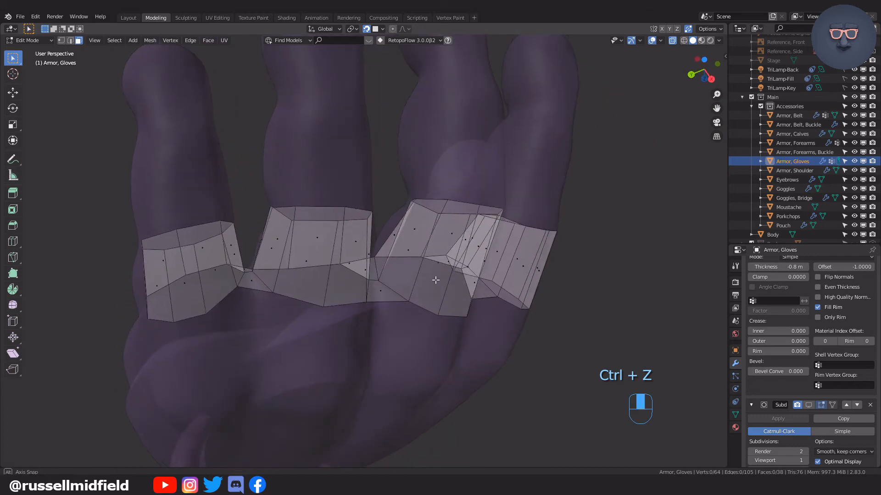
middle_click_drag(353, 268, 345, 233)
middle_click_drag(422, 264, 470, 282)
left_click(408, 246)
left_click(451, 273, "shift")
Delete the two faces bridging the index and middle finger bands.
left_click(406, 301)
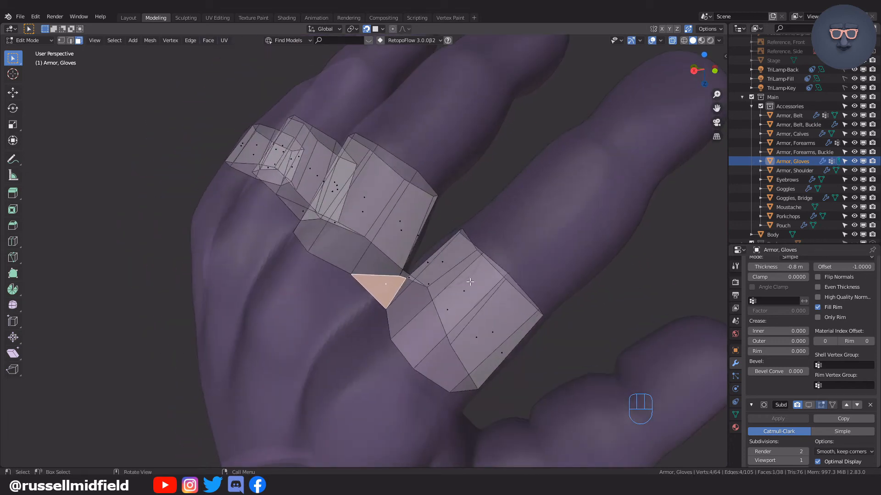
key("x")
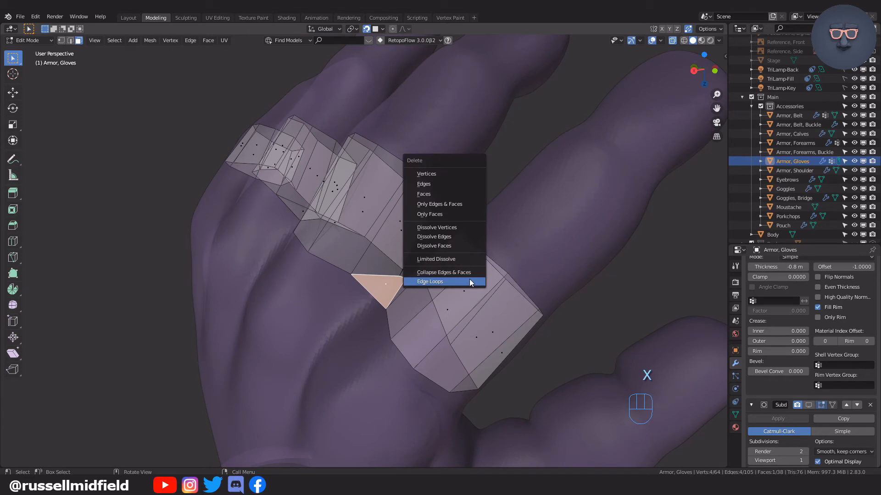
left_click(461, 194)
middle_click_drag(498, 277, 450, 294)
key("x")
left_click(304, 277)
middle_click_drag(409, 259, 428, 243)
Move individual vertices of the finger bands one at a time to even out their shape, including the ring band's fingertip-side edge.
left_click(374, 255)
middle_click_drag(406, 287, 335, 281)
key("g")
left_click(403, 314)
key("g")
left_click(344, 285)
key("g")
left_click(349, 248)
middle_click_drag(321, 228, 351, 182)
key("g")
left_click(351, 181)
key("g")
left_click(327, 194)
middle_click_drag(327, 195, 499, 220)
key("g")
left_click(366, 230)
left_click(343, 314)
key("g")
left_click(428, 282)
key("g")
left_click(391, 244)
key("g")
left_click(469, 187)
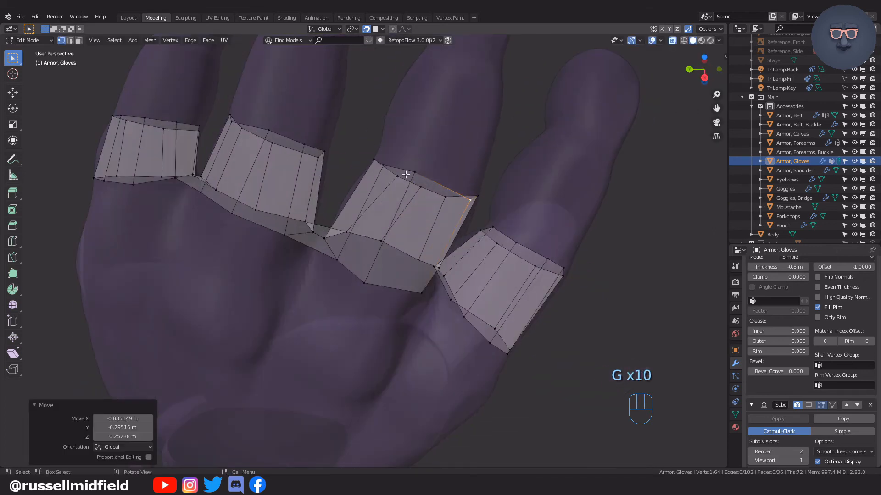
Reposition more single vertices on the ring and middle finger bands, including the middle band's fingertip-side edge.
left_click(447, 201)
middle_click_drag(447, 202, 459, 303)
key("g")
left_click(409, 269)
key("g")
left_click(396, 189)
key("g")
left_click(403, 289)
key("g")
left_click(329, 299)
left_click(253, 152)
key("g")
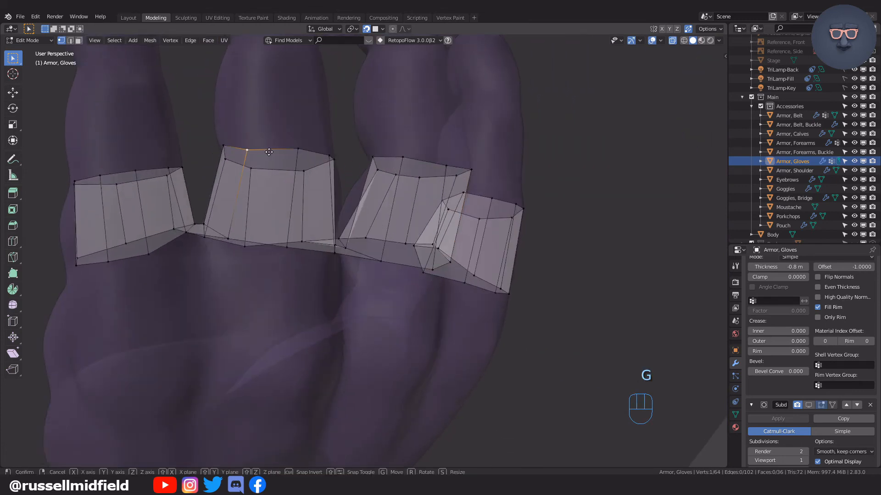
left_click(271, 149)
Refill the gap between the index and middle finger bands with two adjoining faces.
middle_click_drag(344, 212, 377, 295)
scroll(331, 254, "up", 2)
left_click(377, 302)
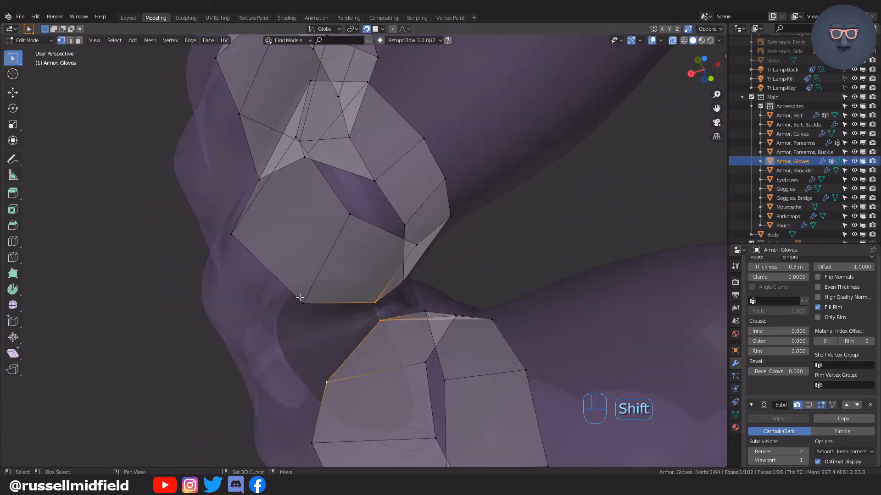
scroll(333, 320, "down", 4)
middle_click_drag(332, 319, 237, 281)
middle_click_drag(320, 269, 467, 250)
key("f")
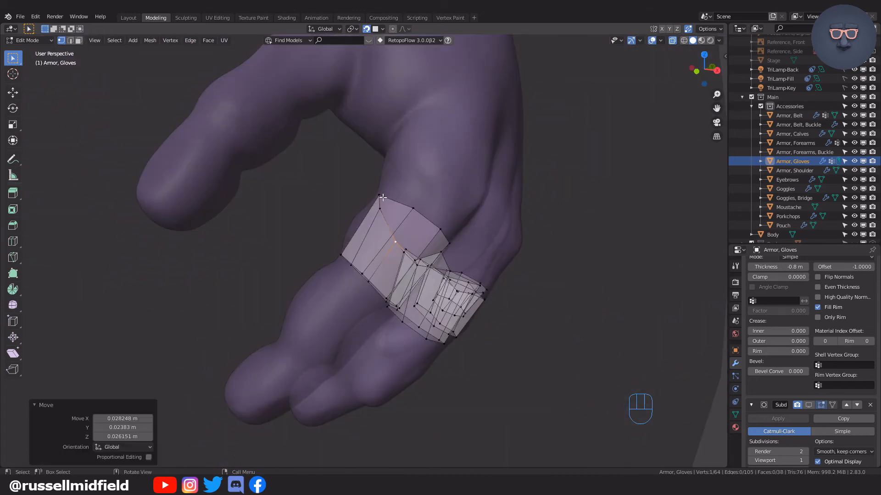
Duplicate a vertex of the glove mesh and place the copy at the base of the thumb.
middle_click_drag(435, 161, 437, 231, "shift")
key("shift+d")
left_click(391, 123)
scroll(391, 123, "up", 2)
middle_click_drag(390, 123, 437, 226)
Extrude the vertex repeatedly around the base of the thumb and join the ends into a closed eight-vertex loop.
key("e")
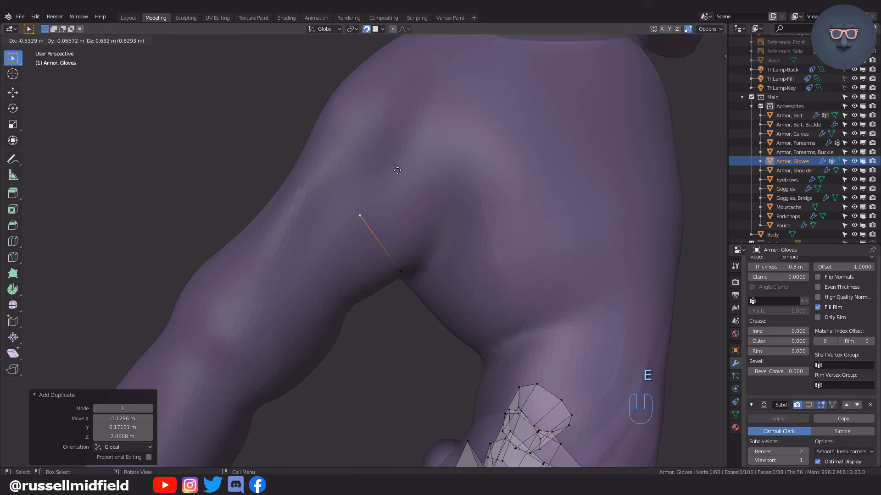
left_click(378, 122)
middle_click_drag(378, 122, 381, 185)
left_click(365, 174)
key("e")
left_click(416, 194)
key("e")
left_click(431, 184)
key("e")
left_click(443, 183)
left_click(381, 185, "alt")
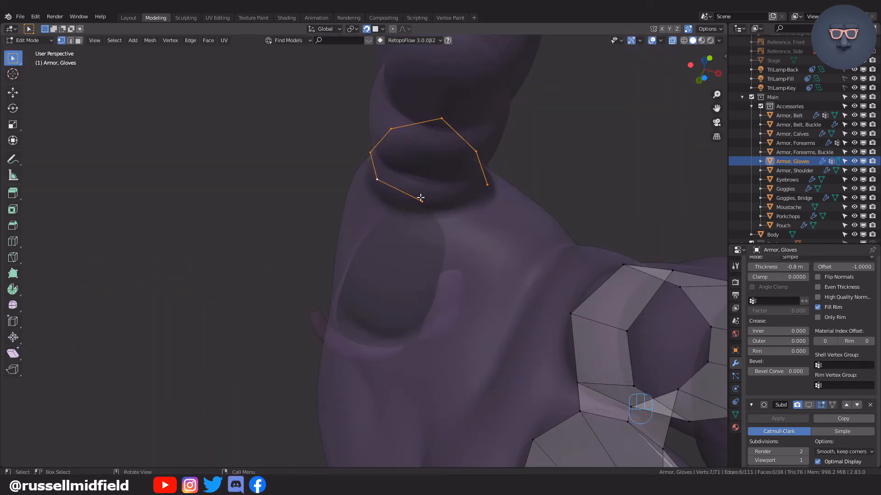
left_click(489, 209)
left_click(427, 129, "shift")
key("f")
middle_click_drag(490, 209, 426, 202)
Move individual vertices of the thumb loop to follow the base of the thumb more evenly.
key("g")
key("g")
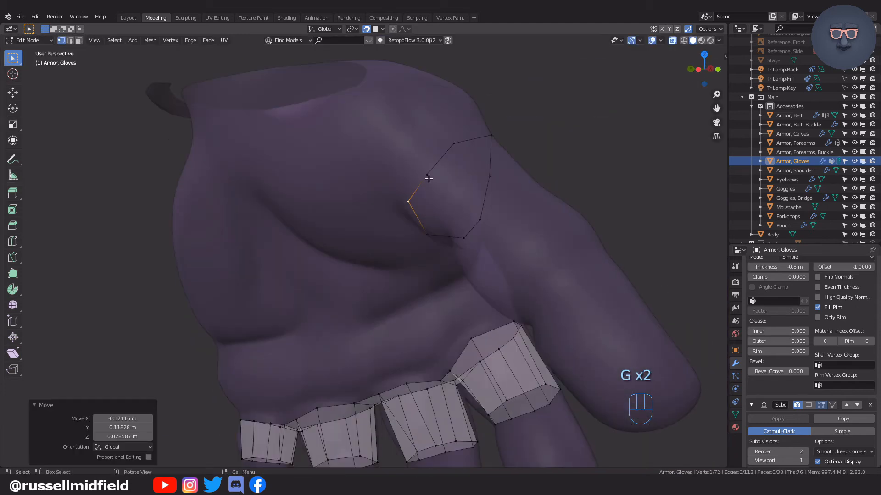
key("g")
key("g")
left_click(482, 204)
middle_click_drag(482, 203, 407, 161)
left_click(470, 196)
key("g")
key("e")
left_click(344, 196)
middle_click_drag(344, 197, 369, 147)
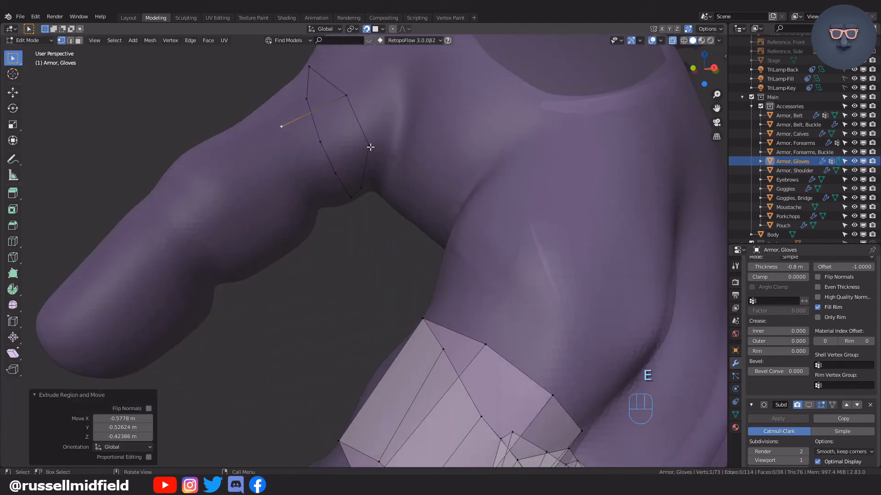
key("ctrl+z")
Extrude neighbouring thumb loop vertices toward the thumb tip, fill the first face between them, and extrude one more vertex.
left_click(371, 147, "shift")
key("e")
left_click(309, 196)
middle_click_drag(309, 197, 349, 174)
left_click(349, 178)
left_click(356, 110, "shift")
key("f")
key("ctrl+z")
key("ctrl+z")
key("ctrl+z")
key("ctrl+z")
middle_click_drag(365, 137, 305, 183)
left_click(337, 188)
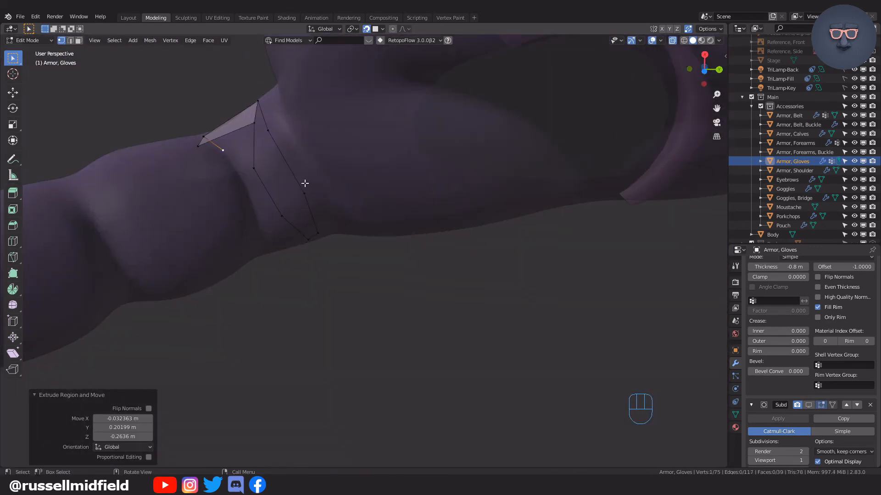
Continue extruding vertices around the thumb to trace the second eight-vertex outline of the band.
left_click(326, 247)
middle_click_drag(326, 247, 332, 220)
key("e")
left_click(315, 288)
key("e")
middle_click_drag(315, 287, 324, 102)
left_click(391, 257)
key("e")
left_click(374, 243)
key("e")
left_click(355, 201)
Fill the remaining faces between the two thumb outlines to complete an eight-face band.
key("f")
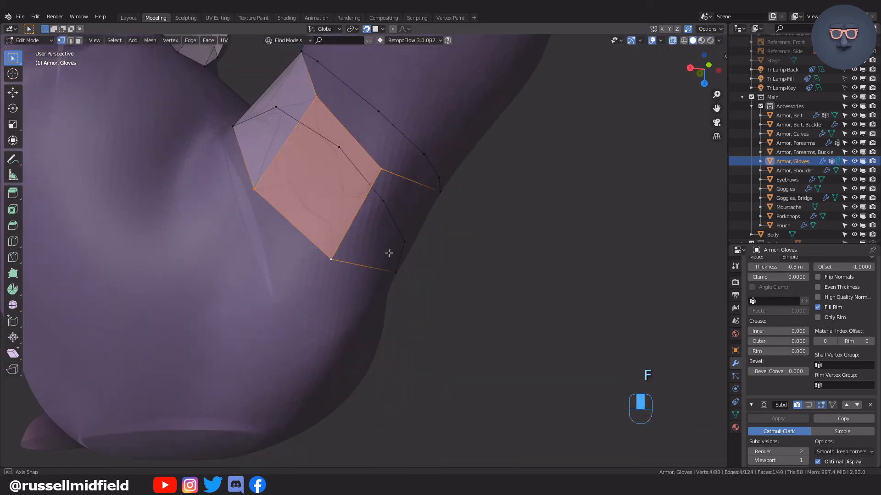
middle_click_drag(387, 251, 307, 200)
key("Tab")
key("f")
middle_click_drag(424, 244, 255, 220)
Return to vertex selection and move vertices of the thumb band to fit the thumb.
key("Tab")
left_click(255, 220)
key("g")
Reposition vertices along the thumb band's edge onto the thumb surface, undoing and redoing one of the moves.
key("g")
middle_click_drag(238, 189, 296, 275)
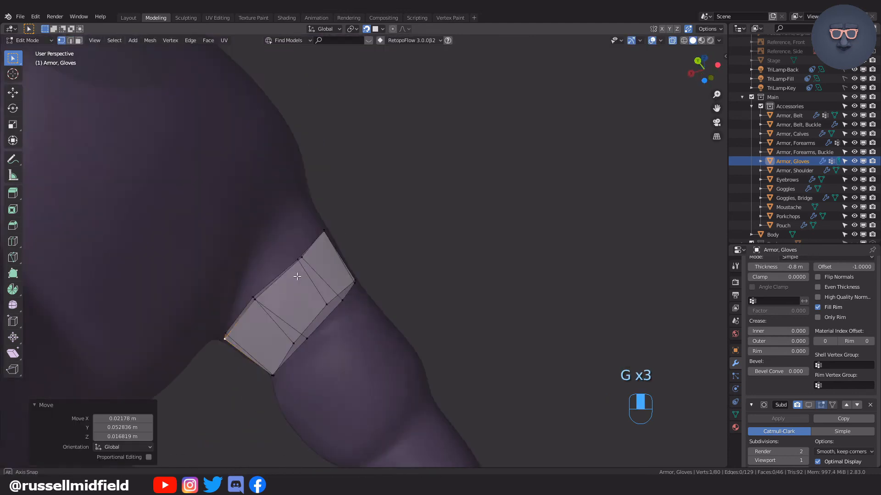
key("g")
key("g")
left_click(300, 251)
Move further vertices around the other sides of the thumb band so its outline wraps the thumb evenly.
key("g")
left_click(342, 207)
key("ctrl+z")
key("g")
left_click(344, 204)
middle_click_drag(344, 204, 393, 193)
key("g")
mouse_move(349, 170)
middle_mouse_down()
mouse_move(412, 200)
mouse_move(362, 177)
middle_mouse_up()
key("g")
middle_click_drag(367, 211, 434, 198)
left_click(412, 232)
key("g")
left_click(415, 230)
Examine the thumb band and the gap to the index finger band from several angles, toggling X-ray on and off.
scroll(413, 225, "down", 3)
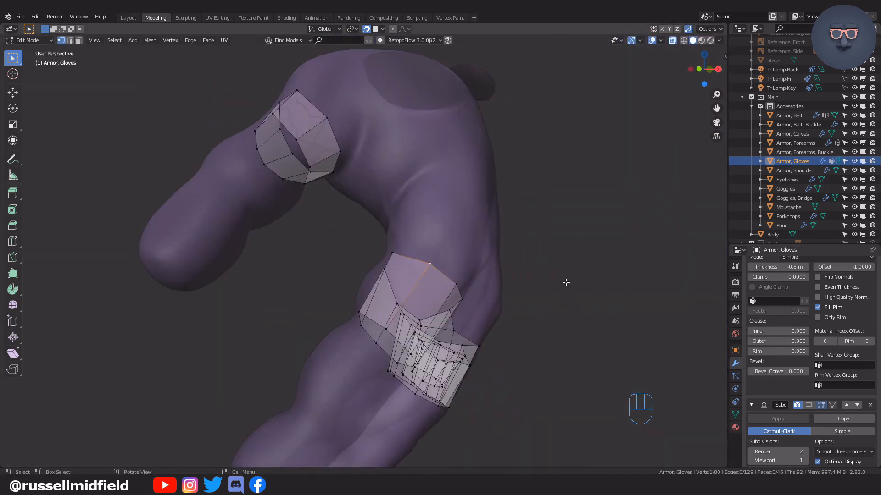
middle_click_drag(566, 282, 413, 286)
key("alt+z")
key("alt+z")
left_click(360, 227)
middle_click_drag(371, 253, 494, 282)
left_click(361, 271)
Extrude a chain of three vertices from the index finger band across the webbing and join its end to the thumb band.
left_click(421, 253)
middle_click_drag(460, 202, 340, 184)
middle_click_drag(297, 162, 350, 206)
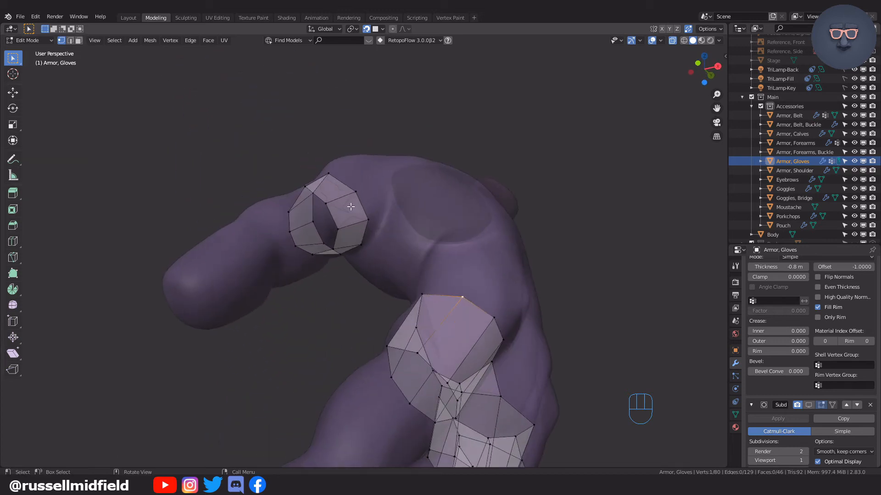
middle_click_drag(450, 261, 489, 293)
key("e")
left_click(502, 241)
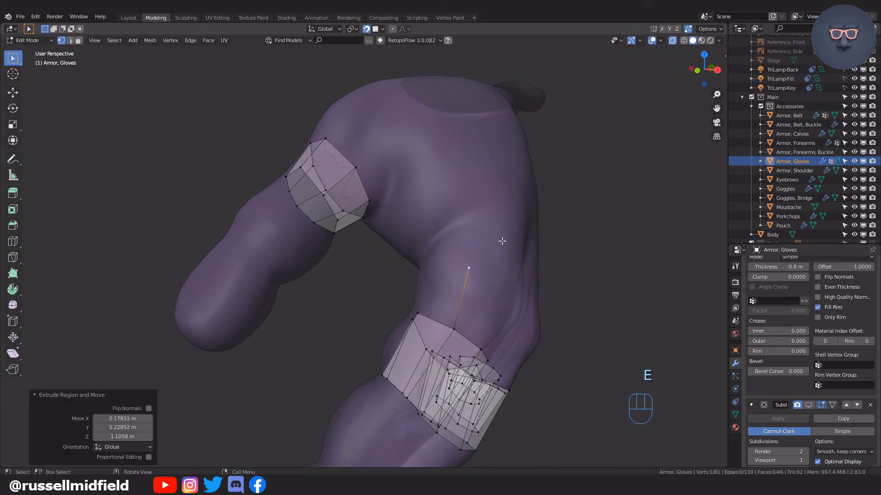
middle_click_drag(490, 186, 506, 174)
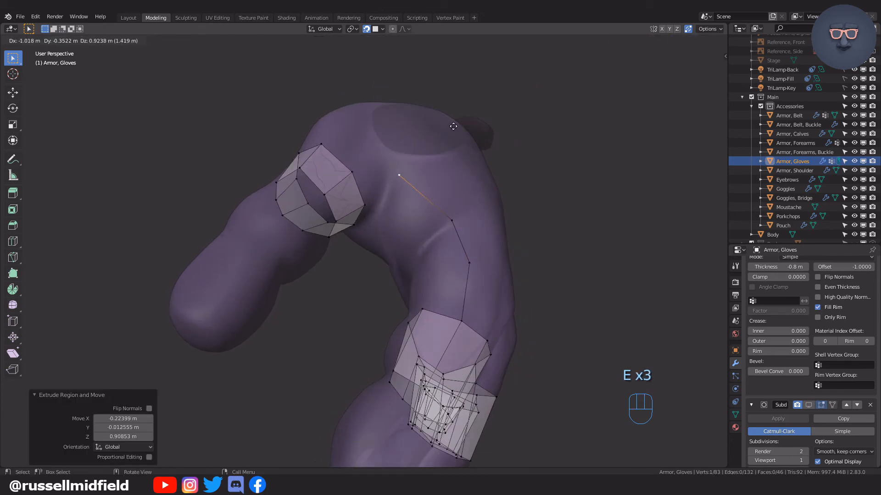
mouse_move(466, 136)
middle_mouse_down()
mouse_move(453, 128)
mouse_move(454, 147)
middle_mouse_up()
left_click(375, 214, "shift")
middle_click_drag(375, 214, 424, 233)
left_click(369, 207)
middle_click_drag(384, 210, 389, 201)
Move the vertices of the connecting chain so it follows the webbing between thumb and index finger.
key("g")
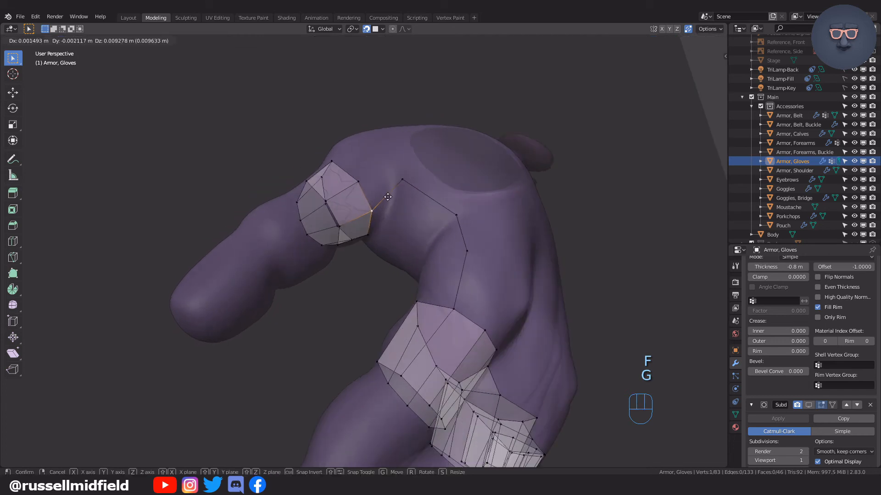
left_click(397, 184)
key("g")
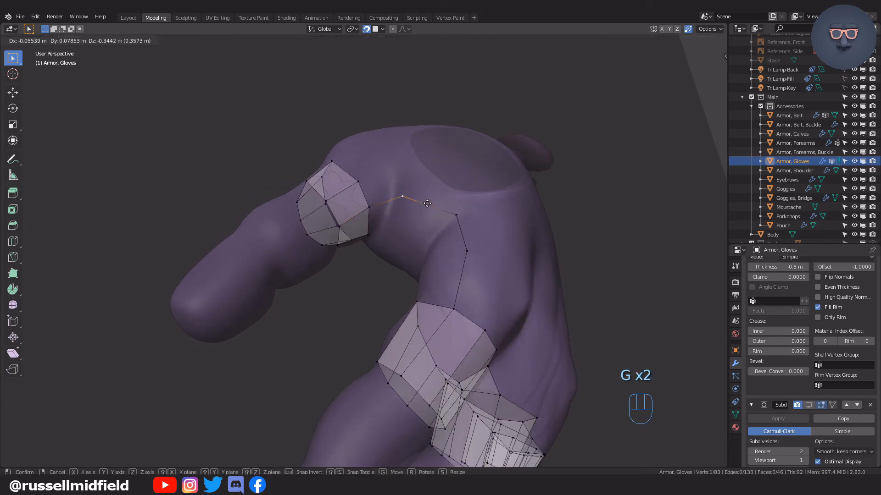
left_click(441, 209)
middle_click_drag(466, 222, 464, 275)
left_click(476, 252)
left_click(464, 276)
key("g")
left_click(487, 277)
Extrude a second, parallel chain of vertices from the thumb band over the webbing and connect it to the index finger band.
left_click(358, 166)
left_click(469, 154)
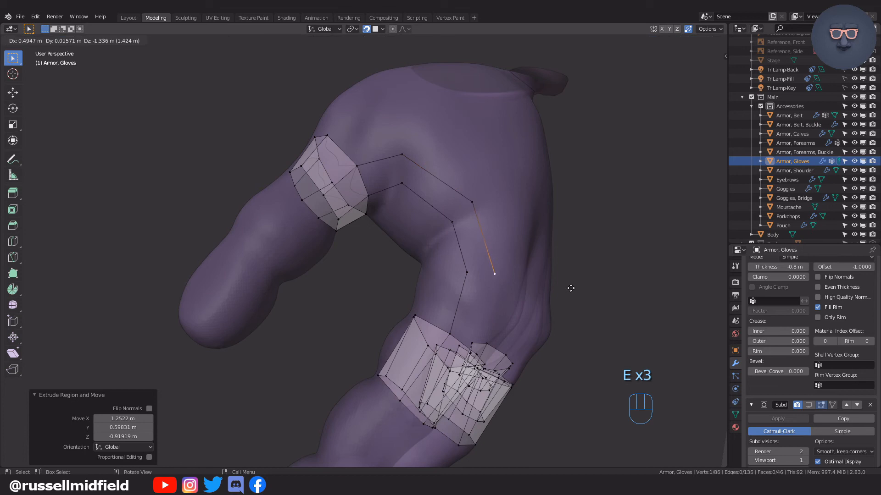
middle_click_drag(551, 286, 517, 244)
key("e")
right_click(509, 257)
left_click(472, 316, "shift")
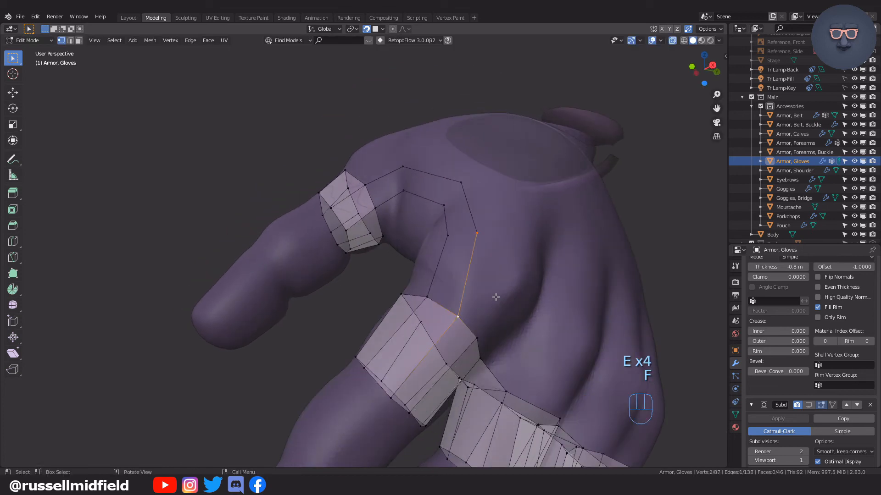
key("ctrl+z")
key("ctrl+z")
key("ctrl+z")
key("ctrl+z")
key("Tab")
key("Tab")
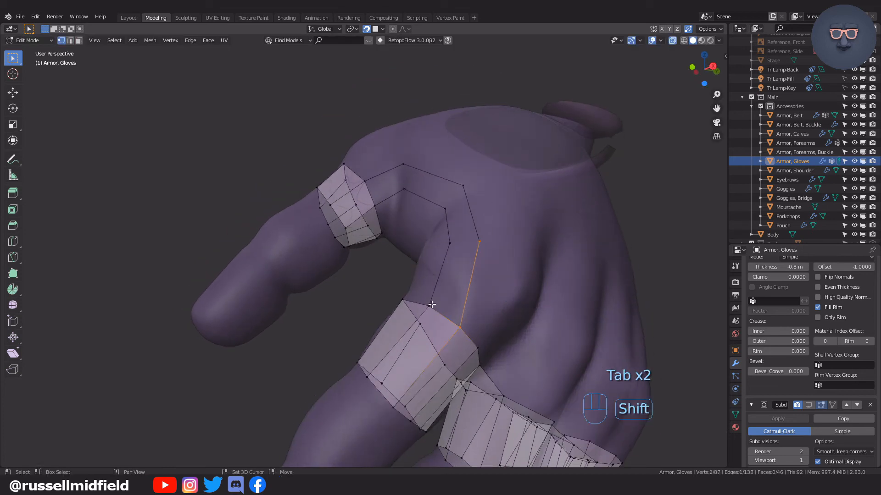
Fill the four faces between the two chains to form a strip bridging the thumb and index finger bands.
key("f")
middle_click_drag(470, 248, 493, 268)
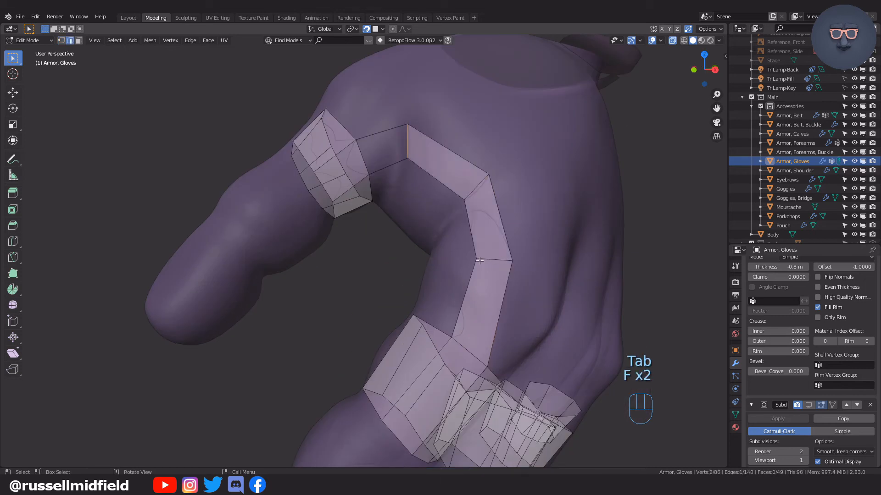
key("ctrl+z")
key("ctrl+z")
key("ctrl+z")
key("ctrl+z")
key("ctrl+z")
key("ctrl+z")
key("ctrl+z")
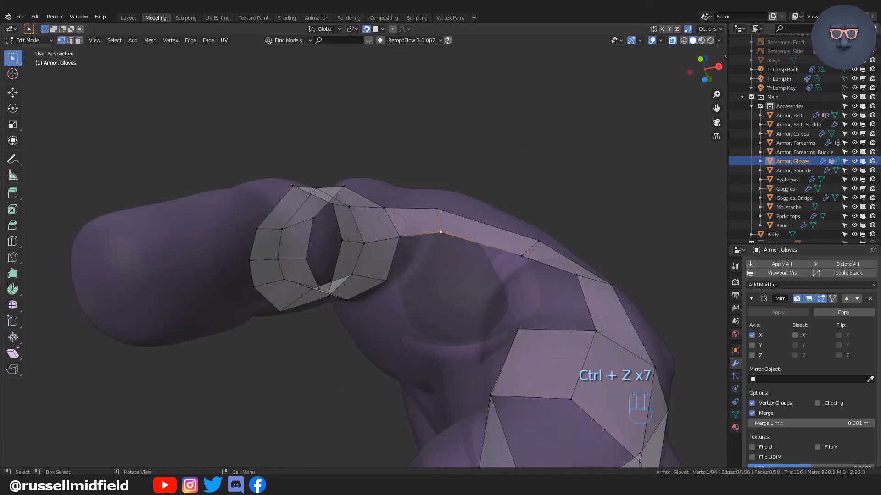
middle_click_drag(496, 232, 480, 245)
Start an outline around the thumb's base by extruding vertices from the bridging strip and adjusting their placement.
left_click(452, 302)
middle_click_drag(451, 300, 494, 287)
key("g")
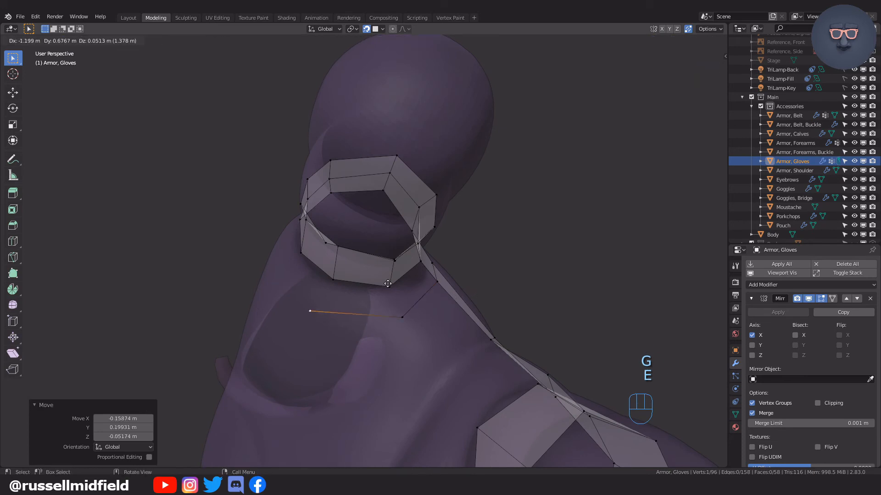
left_click(400, 280)
middle_click_drag(400, 280, 422, 288)
key("g")
left_click(417, 281)
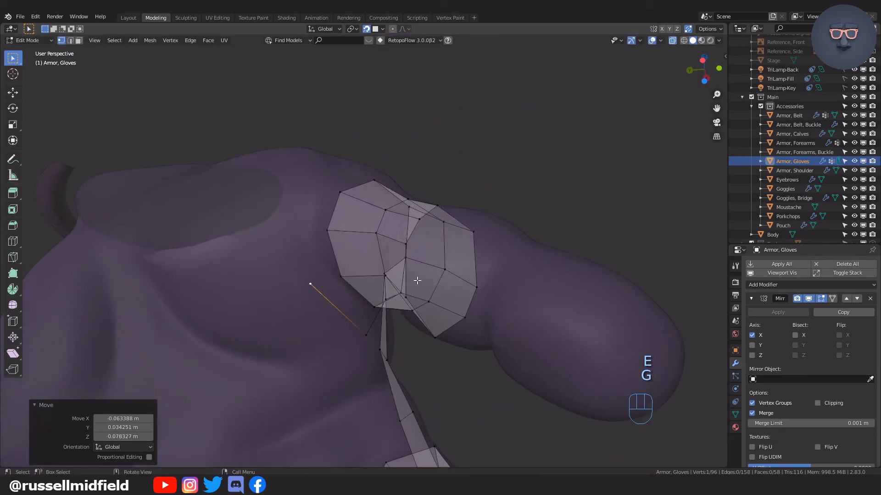
Continue extruding vertices around the thumb's base, parallel to the thumb band, and reposition the last one.
left_click(387, 209)
key("e")
middle_click_drag(387, 209, 372, 228)
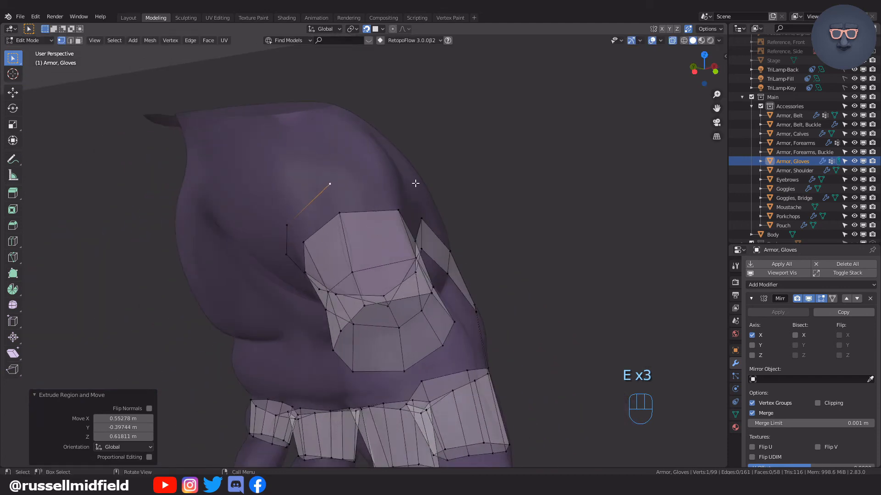
middle_click_drag(415, 184, 384, 203)
key("e")
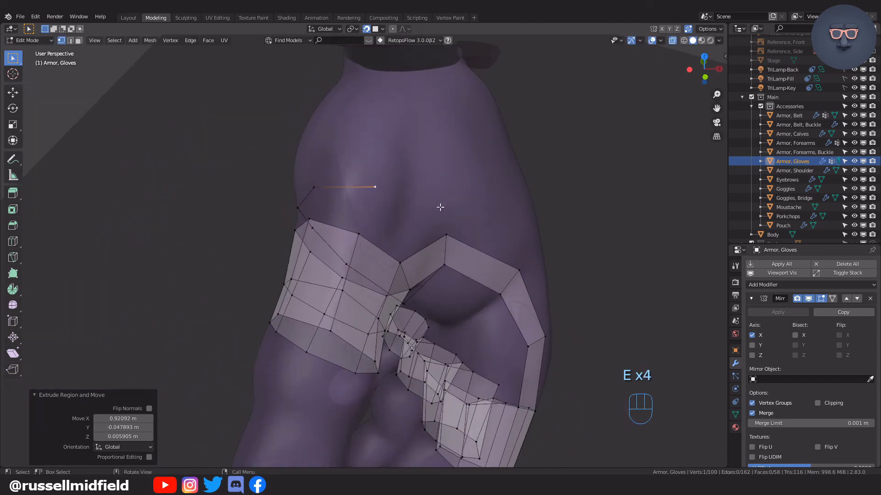
key("g")
left_click(438, 205)
Fill the faces between the thumb band and the new outline around the thumb's base.
mouse_move(438, 205)
middle_mouse_down()
mouse_move(403, 188)
mouse_move(428, 199)
middle_mouse_up()
left_click(443, 236, "shift")
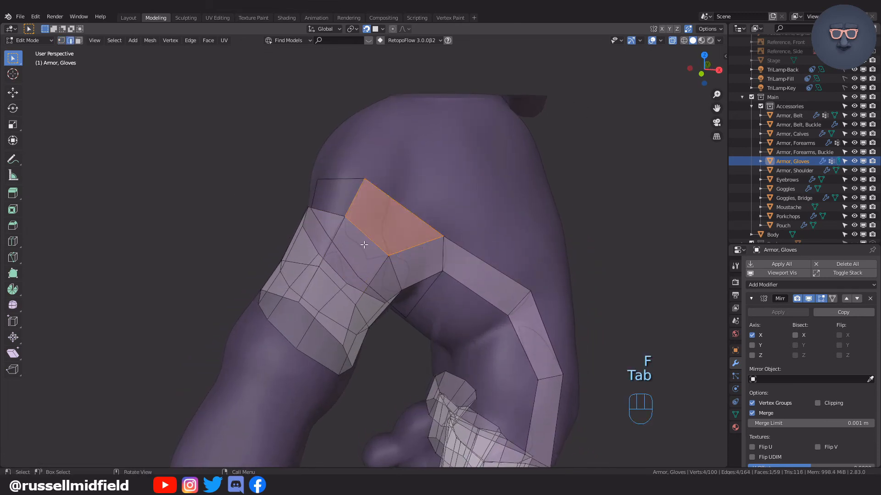
middle_click_drag(400, 222, 471, 267)
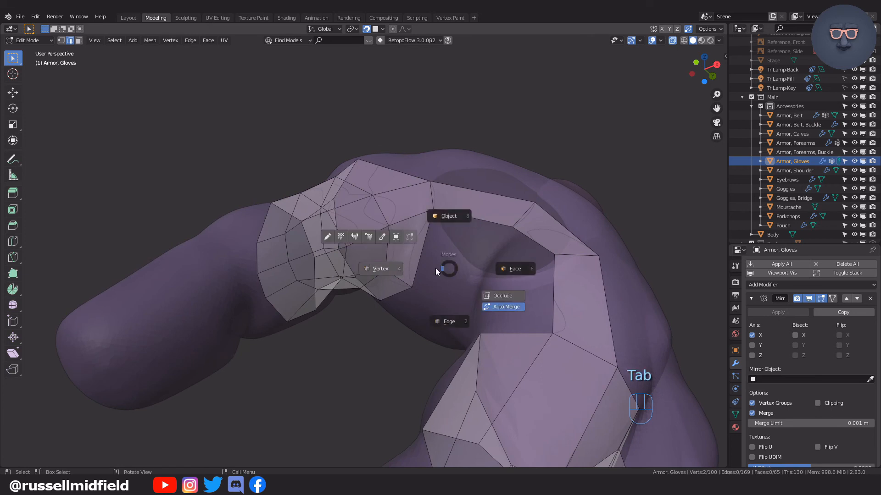
Return to vertex selection and move vertices of the thumb-base ring beside the webbing to fit the hand.
left_click(410, 279)
middle_click_drag(411, 280, 425, 267)
key("g")
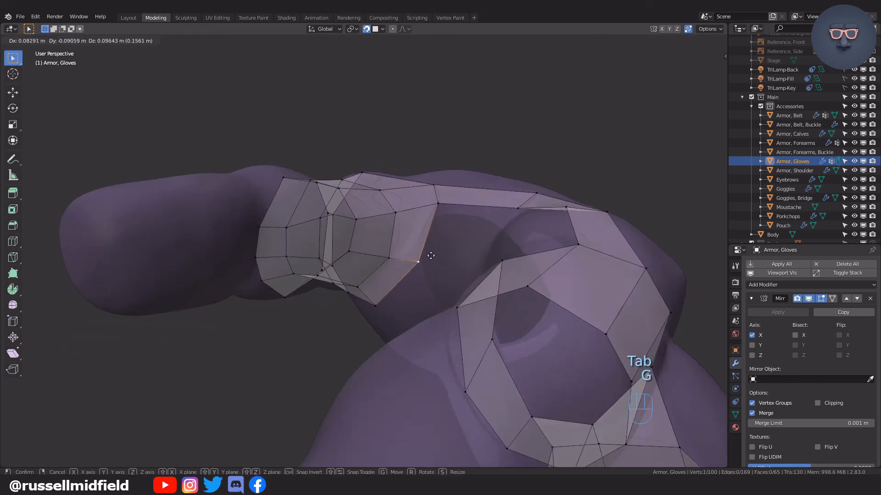
left_click(432, 255)
left_click(436, 209)
middle_click_drag(436, 209, 442, 247)
key("g")
left_click(445, 243)
key("g")
Add two faces along the open inner edge of the bridging strip, working from the thumb-base ring toward the index finger.
left_click(410, 222)
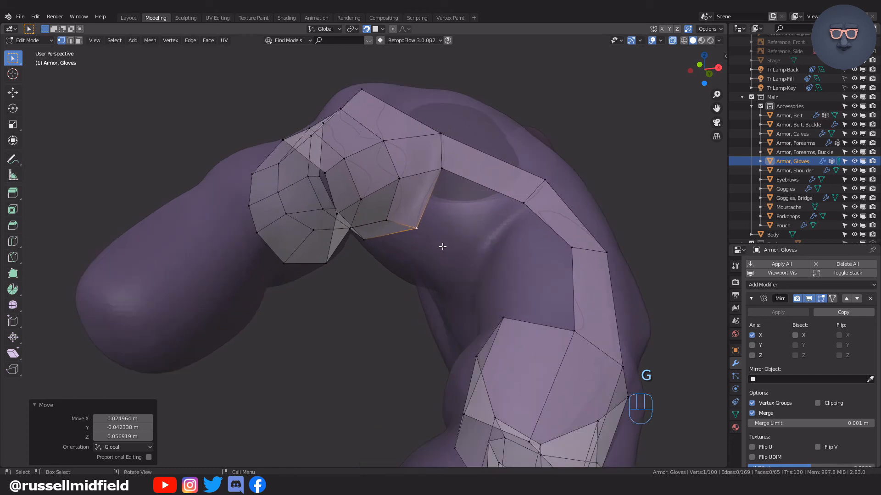
key("f")
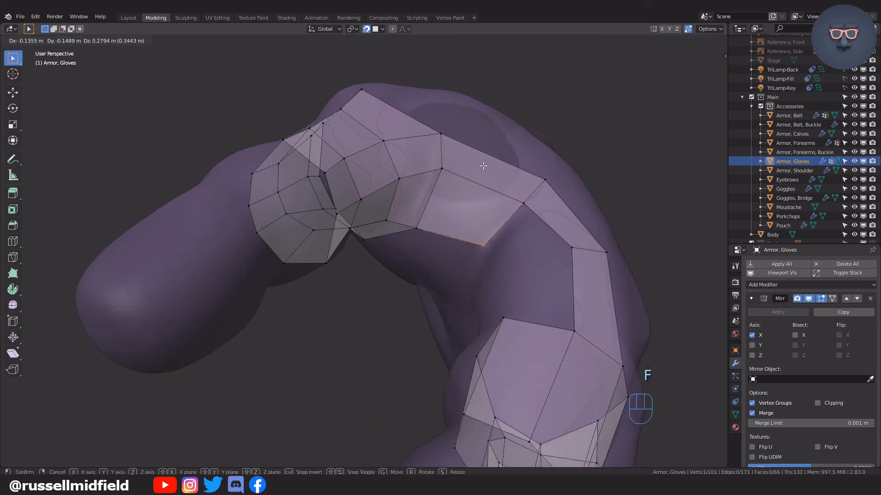
left_click(488, 167)
middle_click_drag(568, 225, 573, 265)
left_click(528, 246)
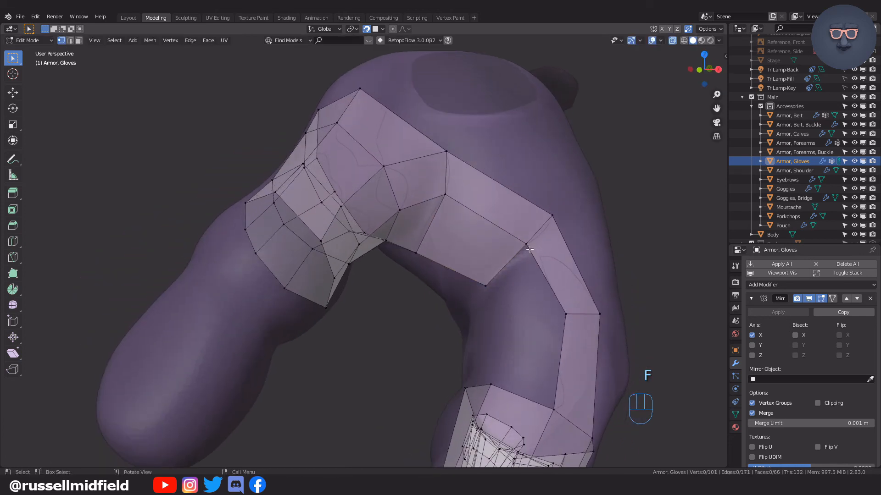
key("f")
left_click(536, 215)
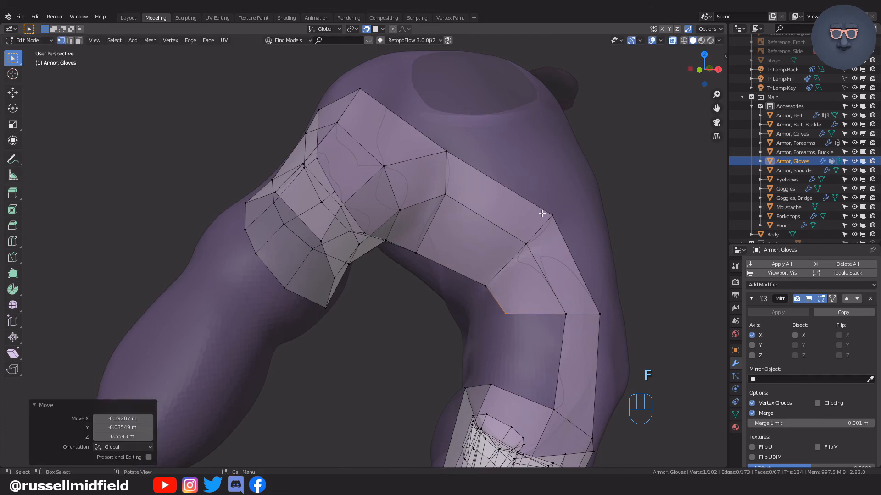
Add the third face along the bridging strip to reach the index finger band and adjust its corner vertex.
middle_click_drag(536, 215, 567, 267)
left_click(535, 237)
middle_click_drag(536, 238, 551, 261)
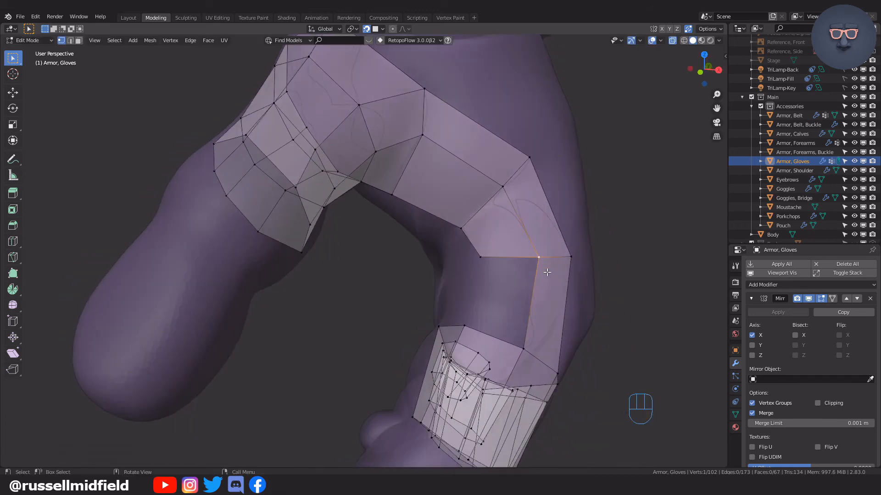
key("f")
left_click(547, 251)
middle_click_drag(544, 309, 525, 248)
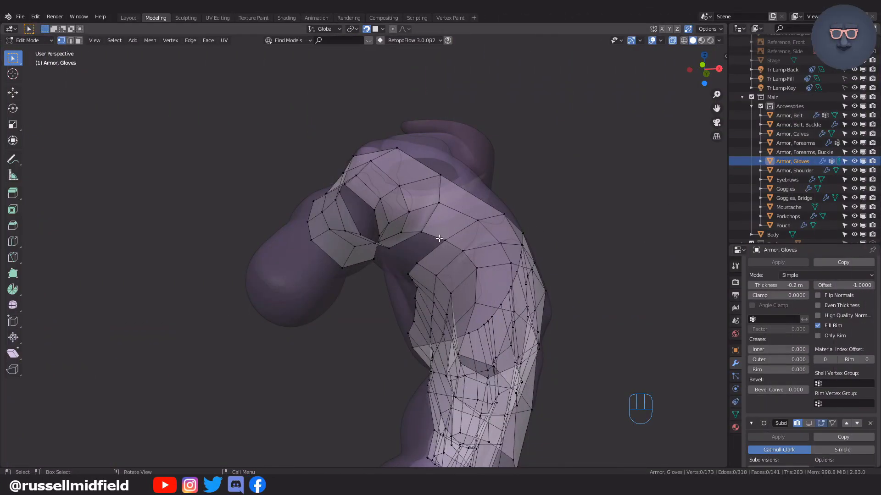
Fill the remaining face at the thumb webbing and add one centred loop cut across the bridging strip.
left_click(438, 239)
middle_click_drag(439, 239, 441, 237)
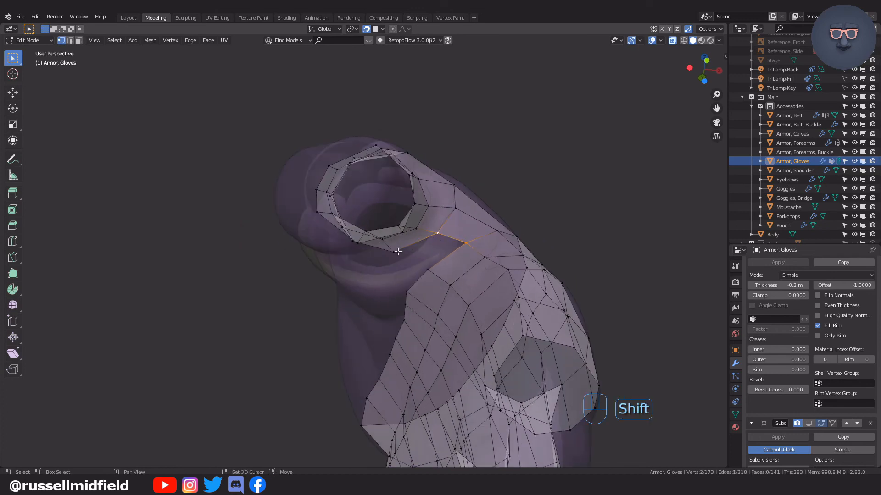
middle_click_drag(499, 224, 496, 200)
key("ctrl+r")
right_click(465, 222)
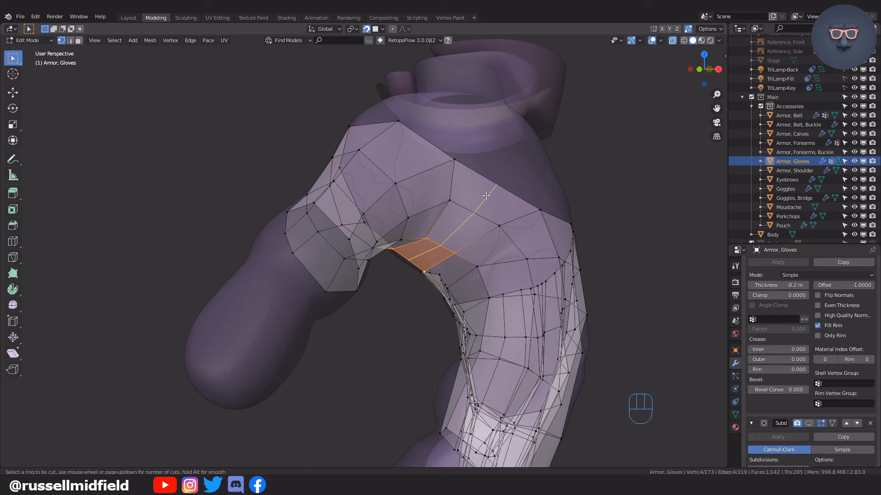
left_click(486, 196)
right_click(496, 193)
middle_click_drag(497, 182, 496, 214, "shift")
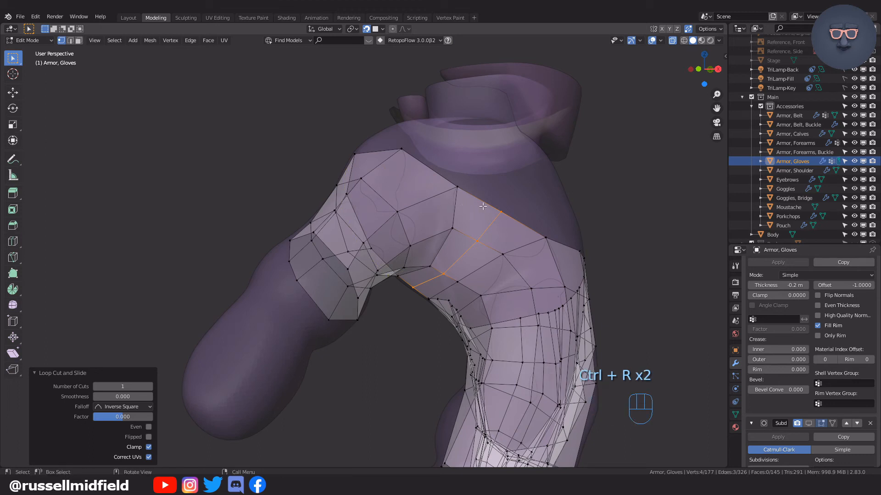
Move vertices along the glove's open edge near the thumb and webbing to even out the outline.
left_click(502, 209)
key("g")
left_click(501, 185)
left_click(462, 189)
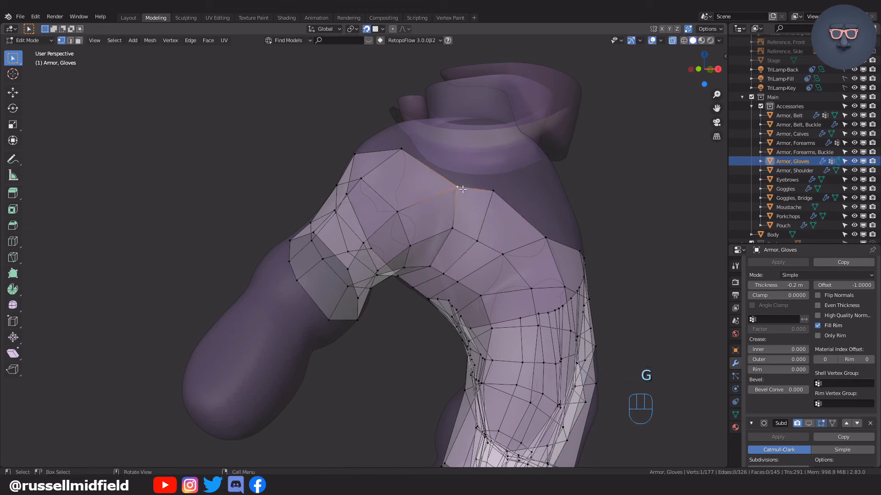
middle_click_drag(462, 189, 459, 195)
key("g")
left_click(437, 208)
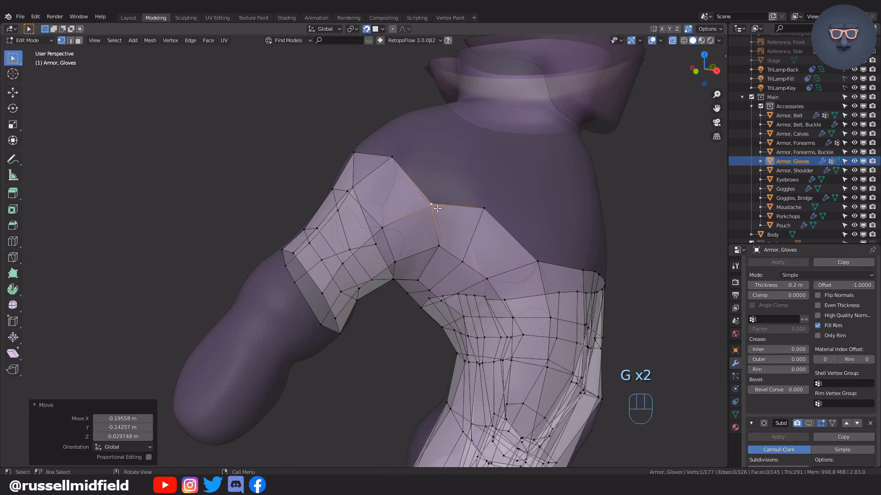
left_click(487, 204)
key("g")
left_click(482, 196)
middle_click_drag(466, 255, 502, 220)
left_click(478, 231)
key("g")
left_click(484, 219)
Extrude three vertices from the glove's open edge around the back of the thumb's base.
left_click(478, 209)
key("e")
left_click(451, 186)
middle_click_drag(452, 185, 431, 148)
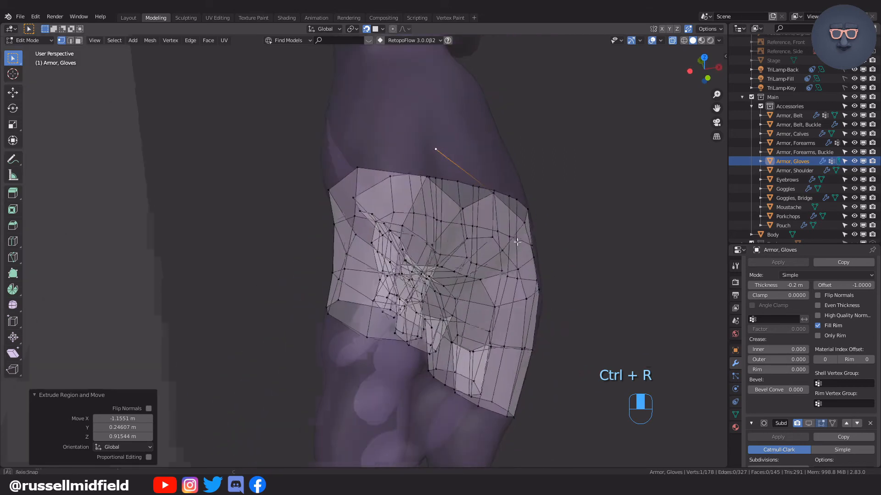
key("e")
left_click(363, 141)
middle_click_drag(363, 142, 377, 158)
key("e")
left_click(349, 215)
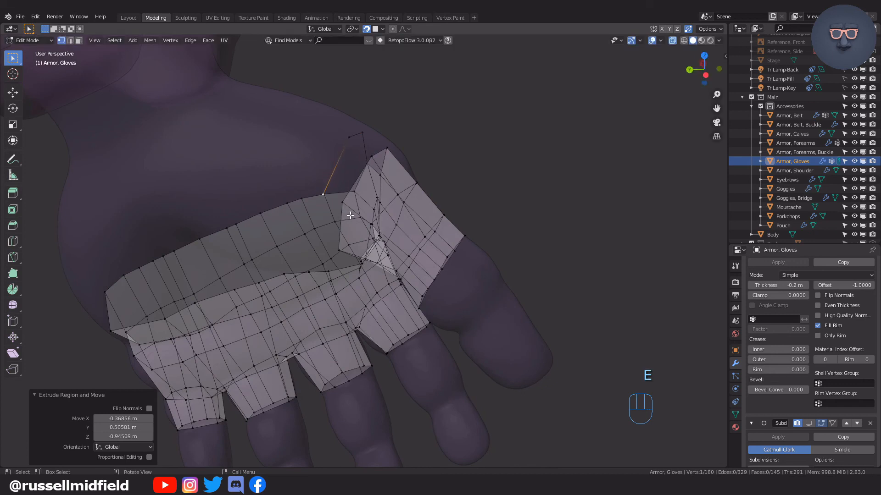
Extrude two more vertices along the palm side of the thumb's base and adjust the last one's position.
middle_click_drag(349, 215, 352, 184)
key("e")
left_click(342, 247)
middle_click_drag(342, 247, 450, 281)
key("e")
left_click(375, 298)
middle_click_drag(490, 323, 473, 290, "ctrl")
scroll(486, 310, "down", 3)
key("g")
left_click(472, 276)
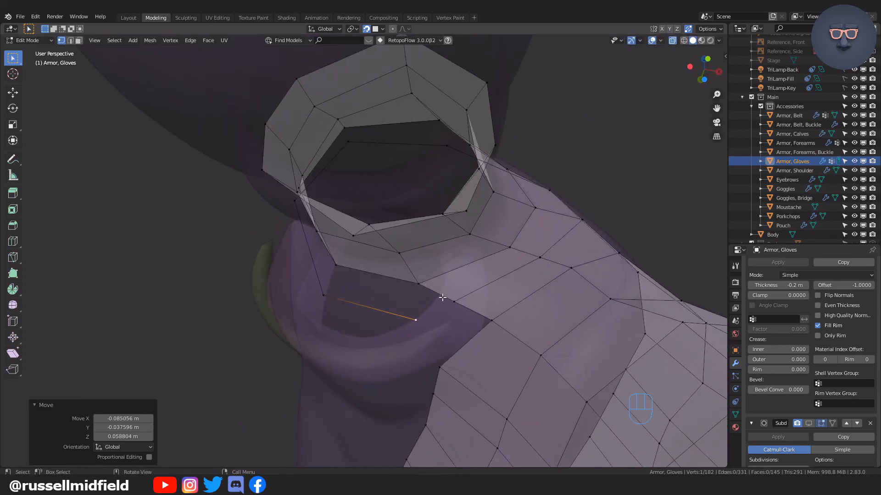
Fill the first face between the new vertex row and the thumb-base ring, and switch to edge selection.
left_click(414, 283, "shift")
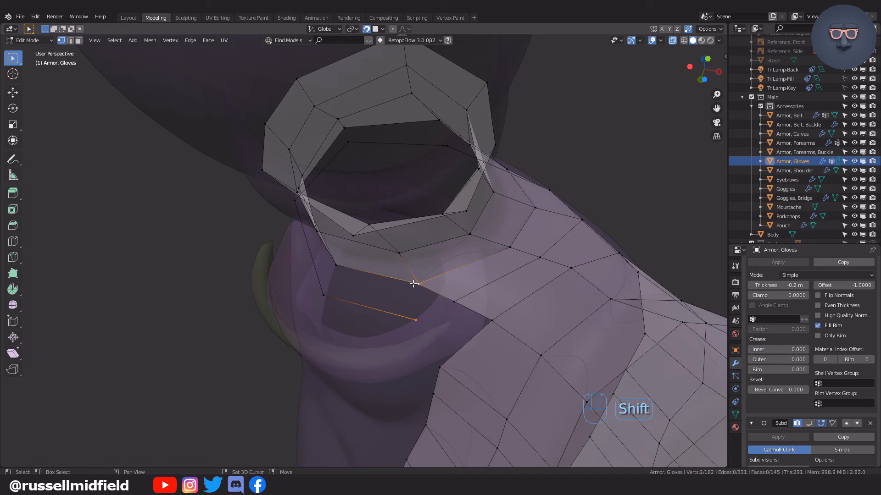
middle_click_drag(421, 308, 426, 307)
key("f")
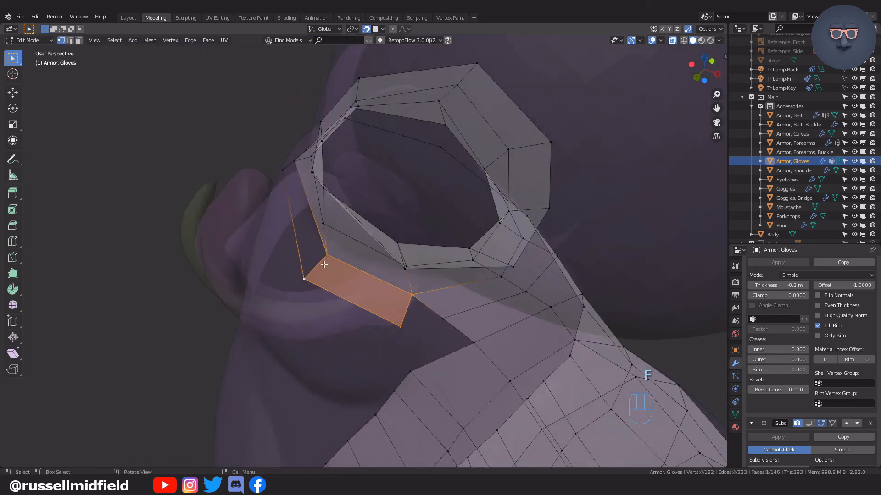
key("Tab")
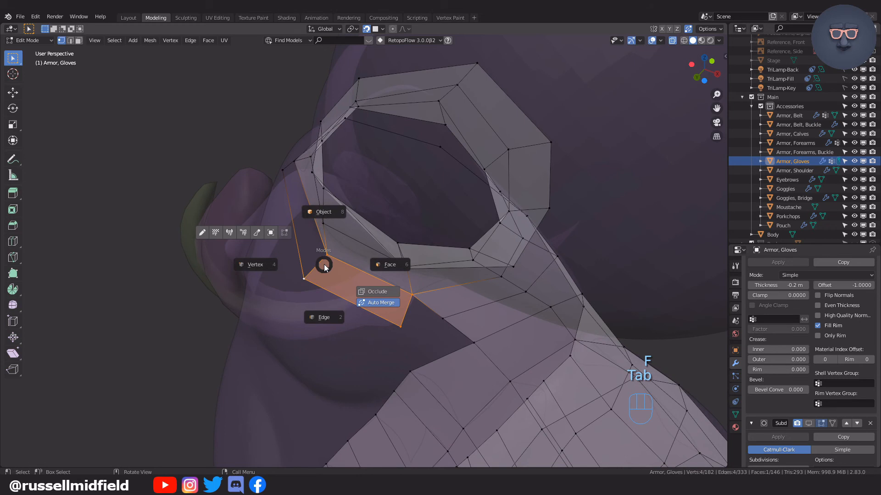
left_click(324, 318)
Fill the other four faces between the new row and the thumb-base ring, undoing and refilling some of them.
key("f")
key("f")
key("f")
key("f")
key("f")
middle_click_drag(590, 316, 461, 276)
key("ctrl+z")
key("ctrl+z")
key("ctrl+z")
key("ctrl+z")
key("f")
key("f")
key("f")
key("f")
key("ctrl+r")
key("Tab")
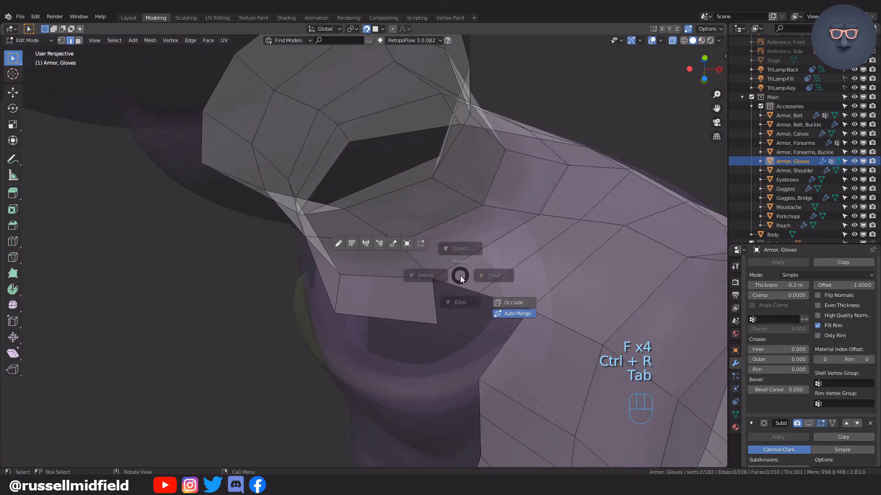
Merge the new face's free corner vertex into the neighbouring open-edge vertex beside the thumb base, then fine-tune its position.
key("g")
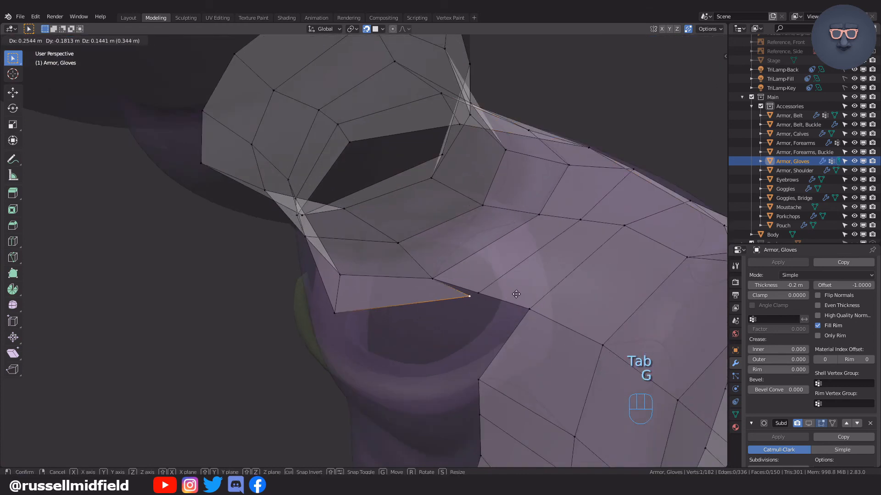
left_click(527, 292)
key("g")
left_click(519, 291)
key("g")
left_click(516, 290)
key("g")
left_click(517, 291)
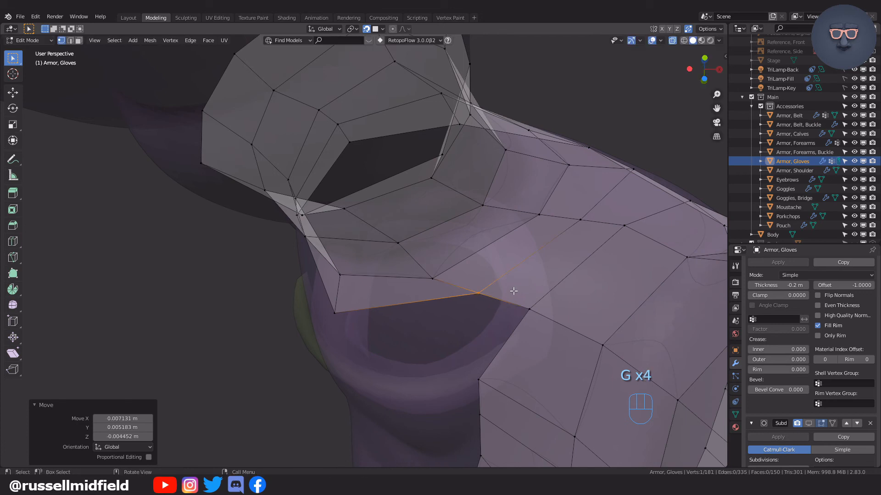
Reposition the vertices bordering the open gap between the thumb band and the rest of the glove.
key("g")
left_click(484, 313)
scroll(532, 278, "down", 1)
middle_click_drag(532, 278, 440, 307)
left_click(539, 226)
key("g")
left_click(536, 229)
key("g")
left_click(526, 301)
key("g")
left_click(429, 303)
Even out the spacing of further vertices around the thumb base.
key("g")
middle_click_drag(448, 344, 558, 324)
left_click(541, 337)
key("g")
left_click(492, 237)
key("g")
key("g")
key("g")
key("g")
left_click(431, 223)
middle_click_drag(431, 224, 454, 253)
key("ctrl+r")
right_click(447, 257)
key("ctrl+r")
key("ctrl+r")
right_click(472, 187)
key("ctrl+r")
right_click(482, 234)
Extrude a chain of vertices from the thumb base across the hand, just above the glove's open edge.
key("e")
left_click(454, 253)
key("e")
left_click(484, 258)
key("e")
left_click(601, 297)
middle_click_drag(601, 297, 534, 279)
key("e")
left_click(580, 291)
Continue extruding the vertex chain around the hand's outer side and back toward the thumb base.
key("e")
left_click(630, 303)
key("e")
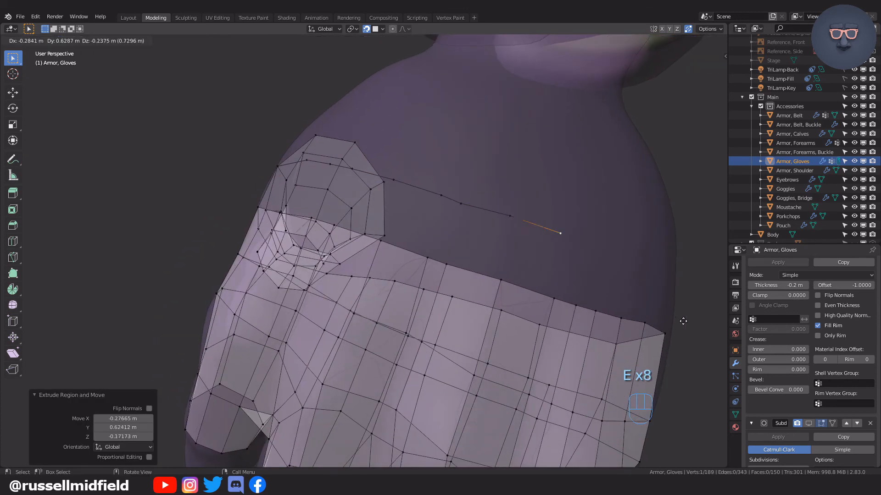
left_click(683, 320)
middle_click_drag(632, 344, 503, 308)
key("e")
left_click(566, 324)
middle_click_drag(566, 324, 396, 281)
key("e")
left_click(395, 293)
key("e")
left_click(412, 284)
key("e")
left_click(443, 275)
key("e")
left_click(492, 266)
key("e")
left_click(525, 259)
key("e")
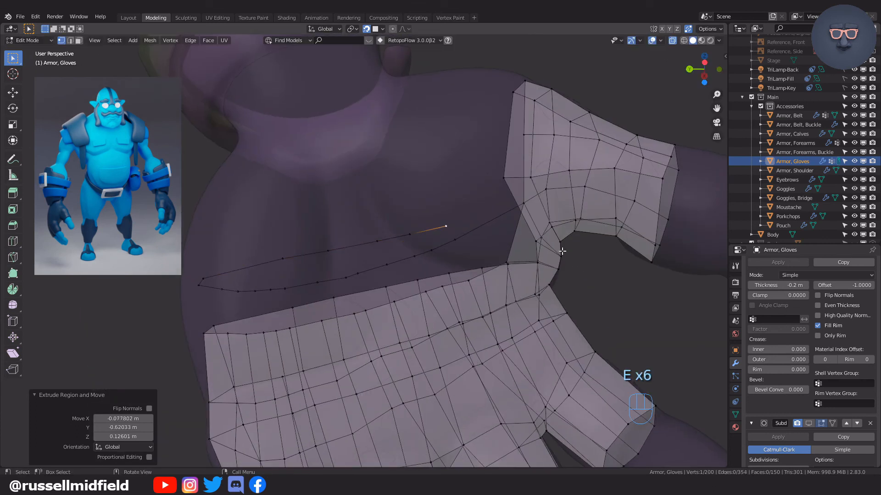
left_click(545, 247)
Fill the strip of faces between the extruded vertex chain and the glove's open edge.
left_click(471, 217, "shift")
left_click(445, 227, "shift")
key("f")
middle_click_drag(450, 199, 436, 319)
key("Tab")
left_click(445, 212)
key("f")
key("f")
key("f")
key("f")
key("f")
key("f")
key("f")
key("f")
key("f")
key("f")
key("f")
key("f")
key("f")
key("f")
key("f")
key("f")
key("f")
Switch to vertex selection and reposition the first vertices of the new upper row.
key("Tab")
left_click(352, 233)
key("g")
left_click(354, 226)
middle_click_drag(354, 226, 404, 253)
key("g")
left_click(379, 227)
key("g")
left_click(389, 231)
Space out the upper-row vertices across the back of the hand.
key("g")
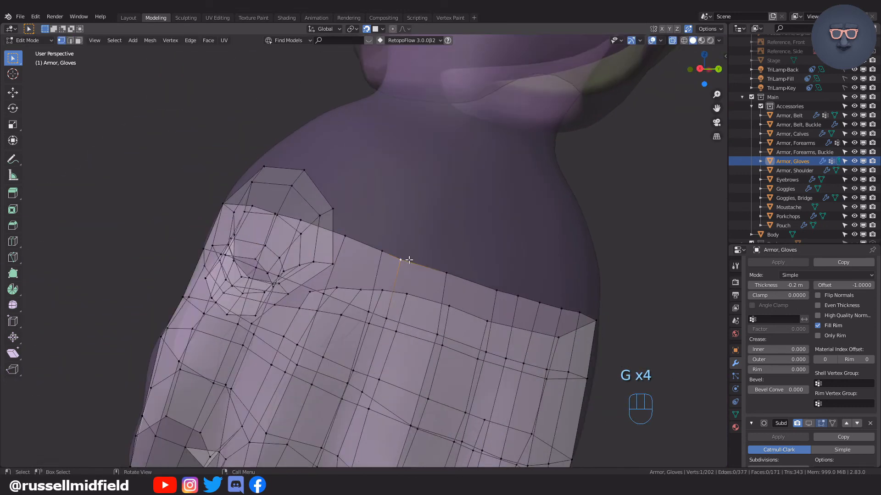
left_click(407, 259)
key("g")
key("g")
left_click(517, 296)
key("g")
left_click(518, 292)
Adjust more vertices along the glove's upper edge to follow the hand's surface.
middle_click_drag(521, 294, 362, 285)
left_click(403, 268)
key("g")
key("g")
Fill a face in the glove's upper edge and adjust the vertices around it.
key("g")
key("g")
key("g")
left_click(200, 298)
left_click(306, 295)
key("g")
middle_click_drag(308, 297, 415, 275)
left_click(490, 275, "shift")
key("f")
Pull an upper-edge vertex toward the wrist and fill a face joining it to the thumb-base corner.
key("g")
middle_click_drag(472, 251, 442, 230)
key("g")
key("g")
left_click(333, 303)
key("g")
middle_click_drag(442, 230, 537, 134, "ctrl")
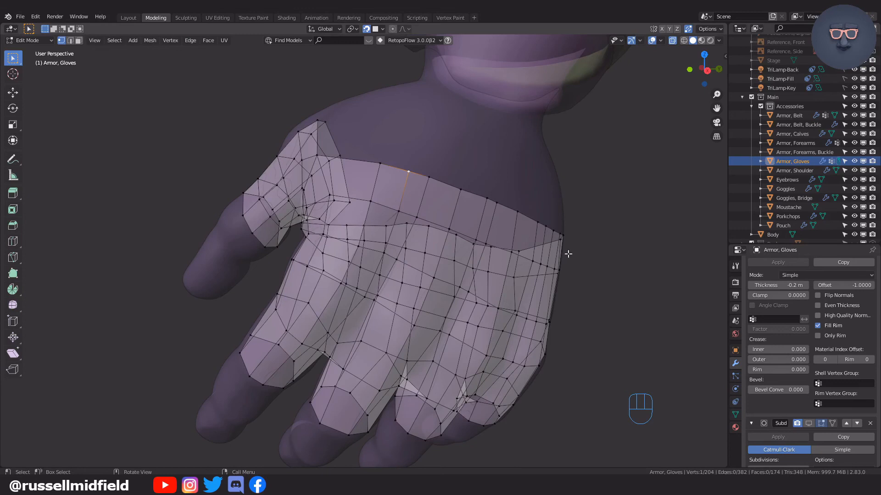
mouse_move(567, 253)
middle_mouse_down()
mouse_move(595, 249)
mouse_move(561, 249)
middle_mouse_up()
middle_click_drag(404, 176, 448, 203)
key("g")
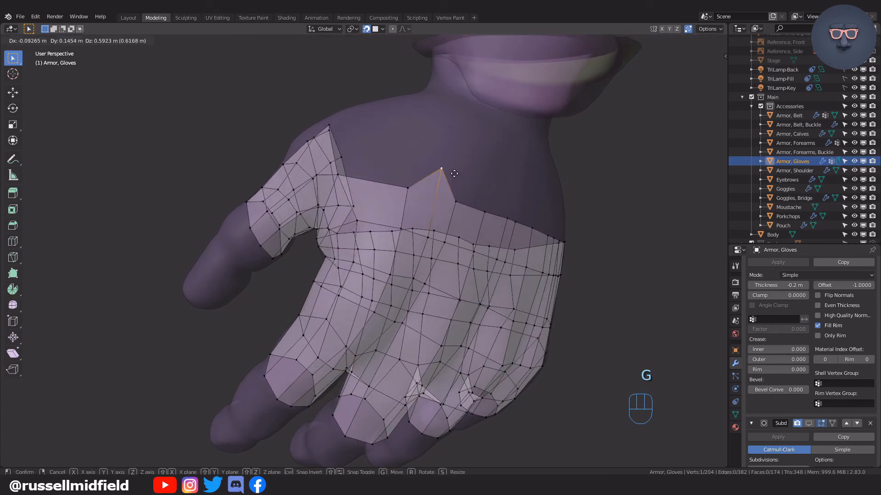
left_click(459, 157)
middle_click_drag(463, 177, 399, 200)
left_click(395, 201, "shift")
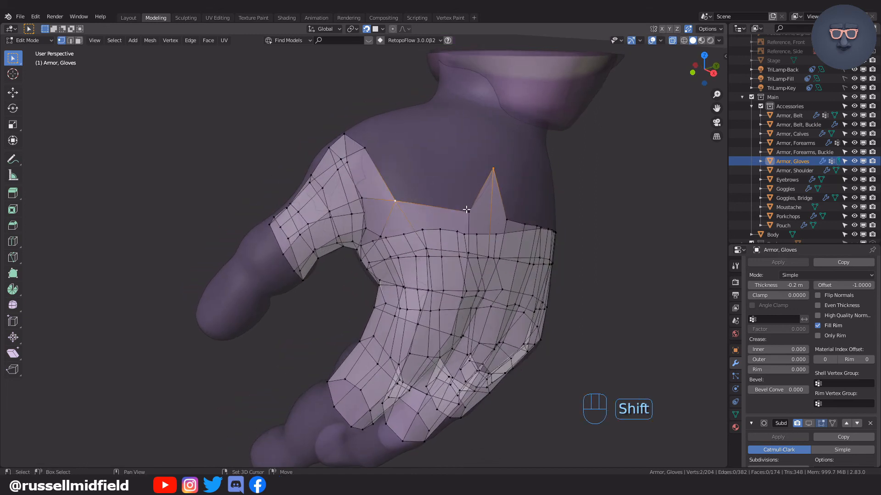
key("f")
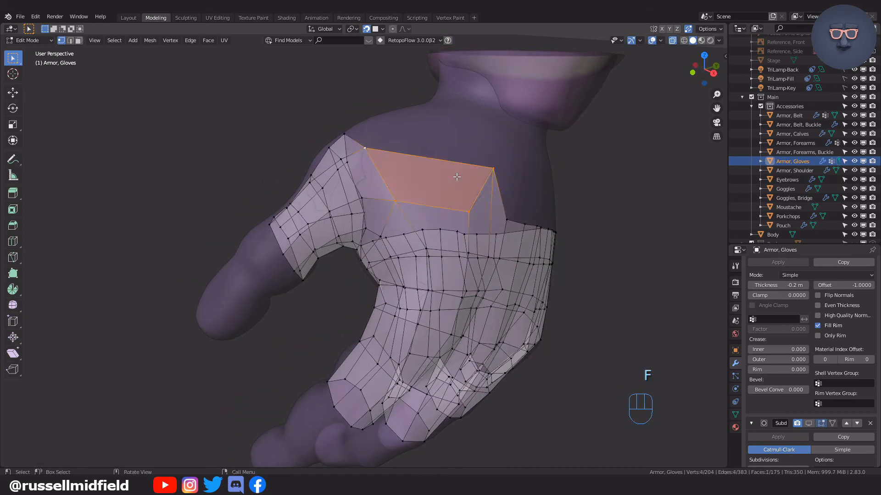
Reposition the outer corner vertices of the new face beside the thumb base.
left_click(367, 148)
middle_click_drag(368, 148, 404, 156)
key("g")
left_click(455, 168)
middle_click_drag(455, 168, 460, 265)
key("g")
left_click(414, 158)
Adjust the open-edge vertices above the thumb base to even out the surrounding faces.
scroll(432, 167, "up", 2)
left_click(436, 176)
key("g")
left_click(455, 156)
key("g")
left_click(445, 221)
key("g")
left_click(454, 219)
Move two vertices where the thumb base meets the palm to smooth the edge flow.
left_click(463, 272)
key("g")
left_click(483, 271)
left_click(444, 273)
key("g")
left_click(442, 274)
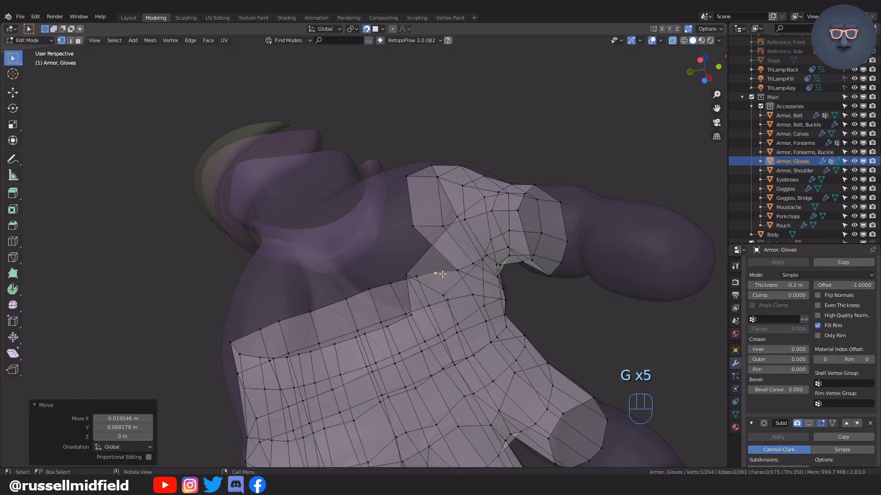
Reposition the open-edge vertices on the thumb side and where they meet the glove's upper row.
middle_click_drag(539, 269, 406, 239)
left_click(381, 191)
middle_click_drag(398, 187, 414, 220, "shift")
key("g")
left_click(419, 187)
left_click(390, 235)
key("g")
left_click(397, 237)
left_click(348, 284)
key("g")
left_click(358, 284)
key("g")
left_click(357, 279)
Fill the notch between the two raised edge vertices on the back of the hand with a face.
middle_click_drag(356, 247, 386, 259)
left_click(382, 275)
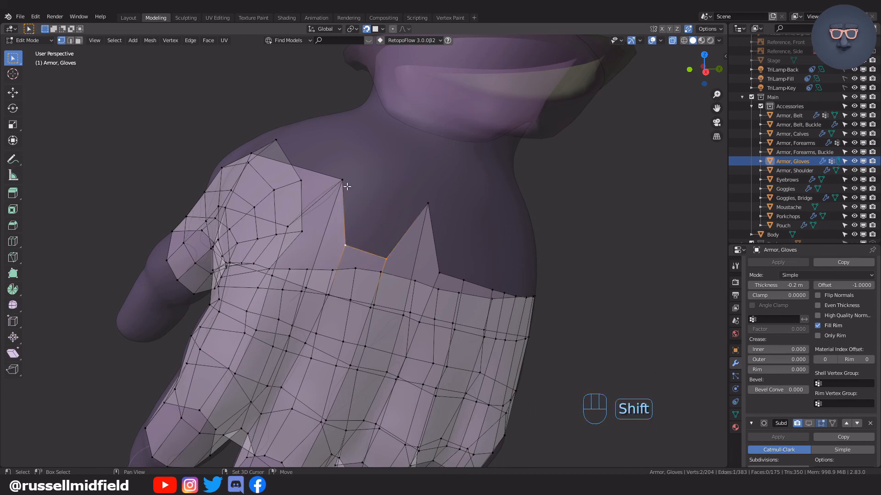
left_click(429, 205, "shift")
key("f")
Raise the next upper-edge vertex toward the wrist and fill the notch between it and the previous raised corner.
middle_click_drag(470, 248, 409, 253)
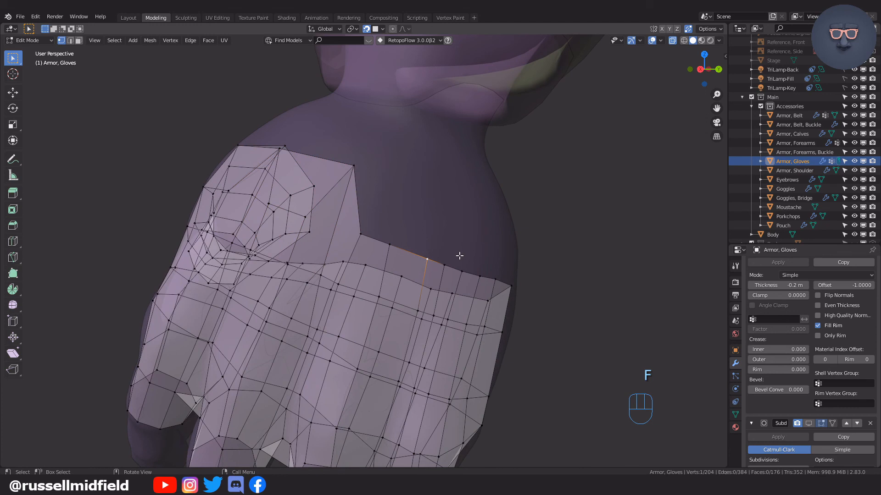
key("g")
left_click(470, 185)
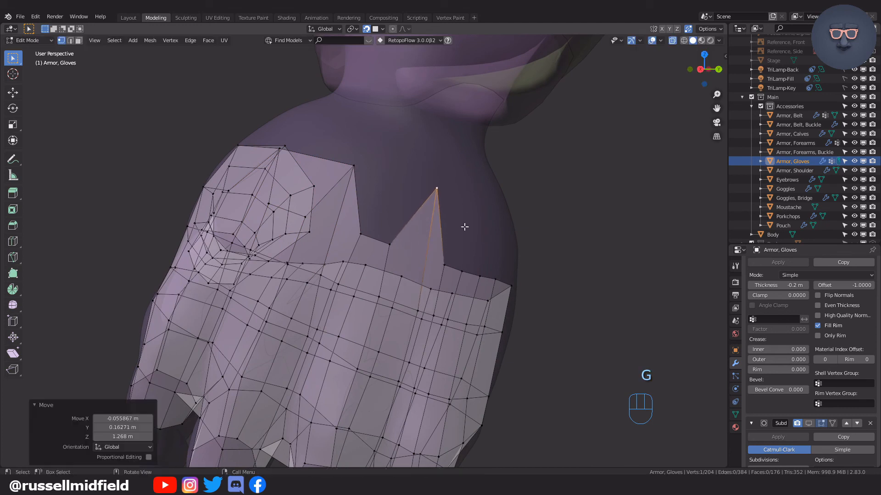
left_click(362, 238)
left_click(389, 244, "shift")
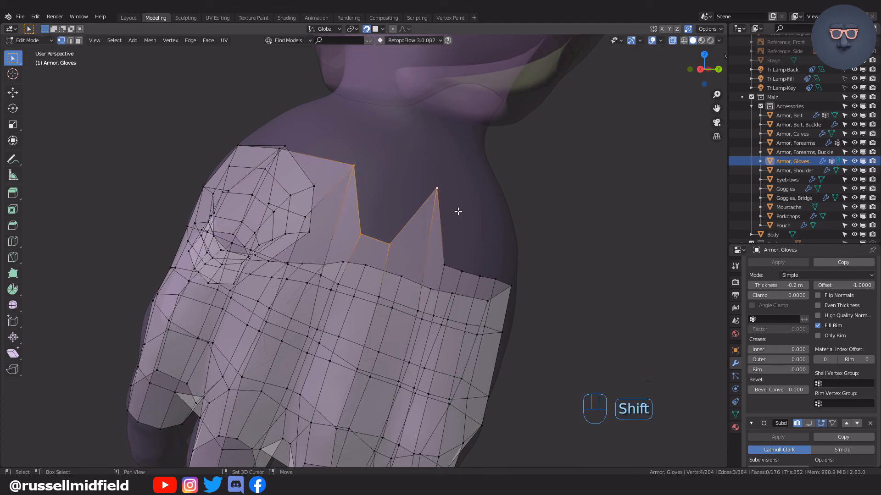
key("f")
Raise another upper-edge vertex near the outer side of the hand and fill the gap between it and the last raised corner.
middle_click_drag(474, 232, 451, 232)
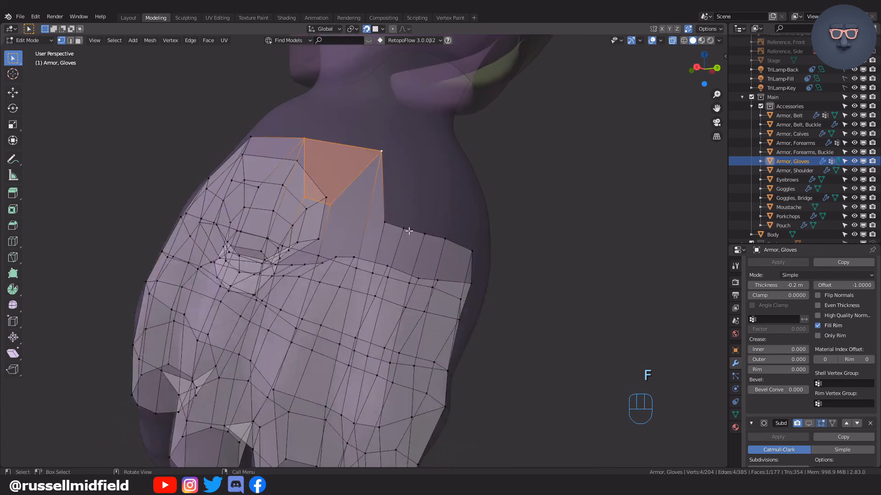
key("g")
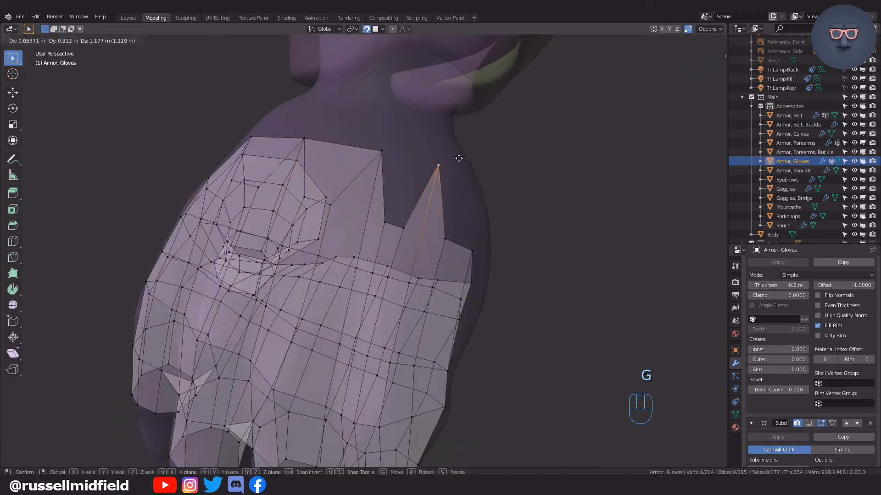
left_click(458, 158)
left_click(385, 223, "shift")
left_click(403, 228, "shift")
key("f")
Reposition several vertices along the palm's open upper edge to even out their spacing.
middle_click_drag(505, 255, 303, 251)
left_click(276, 283)
key("g")
left_click(275, 252)
left_click(268, 221)
key("g")
left_click(269, 220)
middle_click_drag(269, 220, 321, 255)
key("g")
left_click(266, 206)
key("g")
left_click(279, 209)
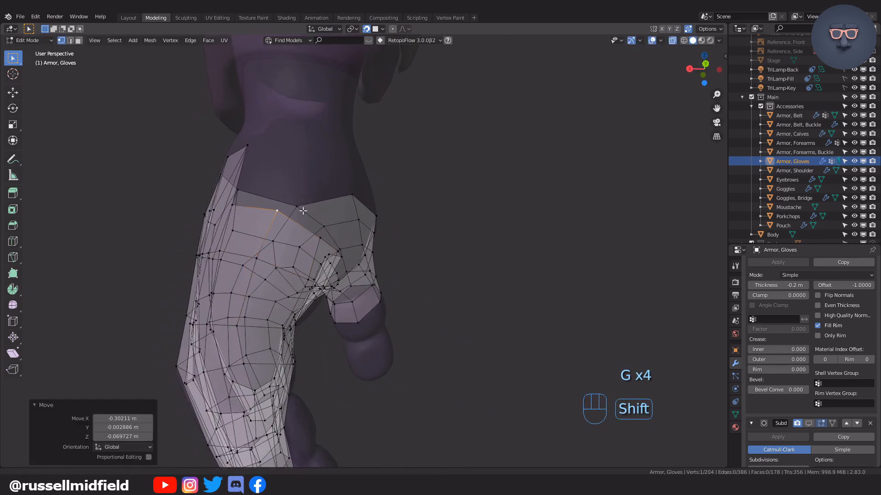
Undo the last vertex move and readjust the open-edge vertices in the middle of the palm.
middle_click_drag(303, 211, 299, 188)
key("g")
key("ctrl+z")
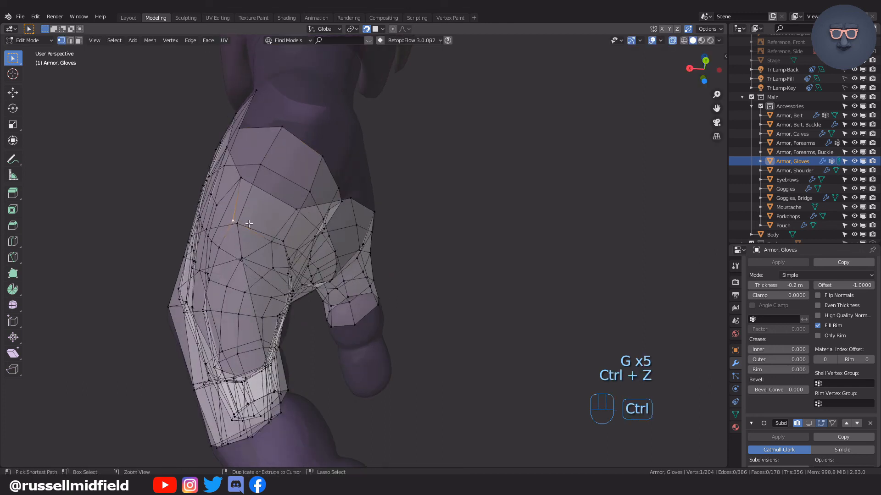
key("g")
left_click(255, 227)
middle_click_drag(255, 227, 297, 226)
left_click(263, 244)
key("g")
left_click(280, 226)
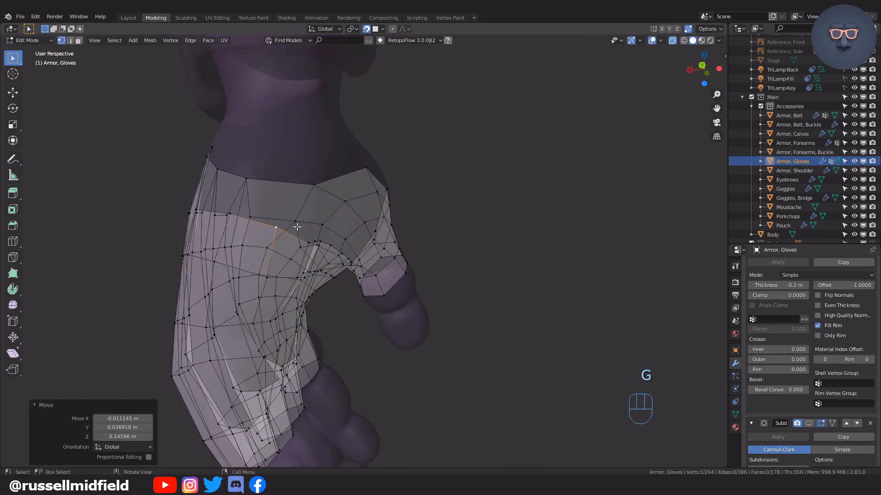
Raise a palm-edge vertex toward the wrist, fill the gap to the outer corner and adjust the raised vertex's position.
key("g")
left_click(305, 157)
middle_click_drag(304, 157, 290, 245)
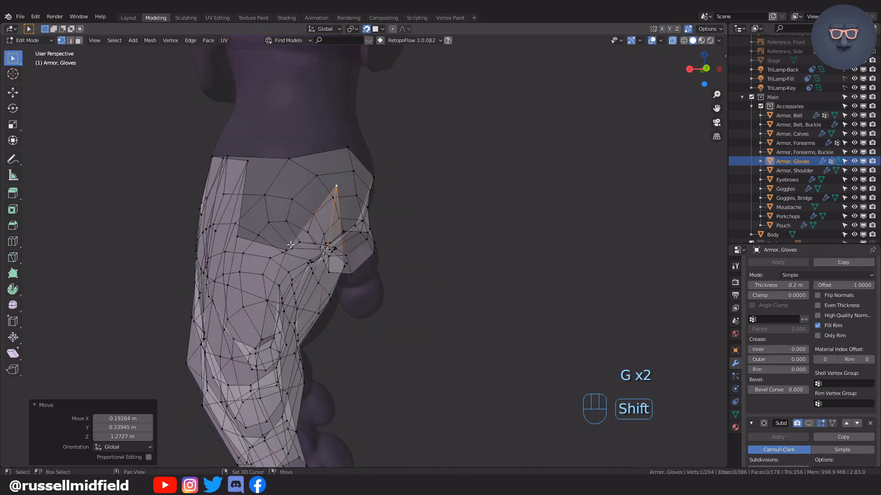
left_click(286, 248, "shift")
key("f")
mouse_move(250, 165)
middle_mouse_down()
mouse_move(314, 222)
mouse_move(236, 174)
middle_mouse_up()
left_click(235, 172)
key("g")
left_click(255, 186)
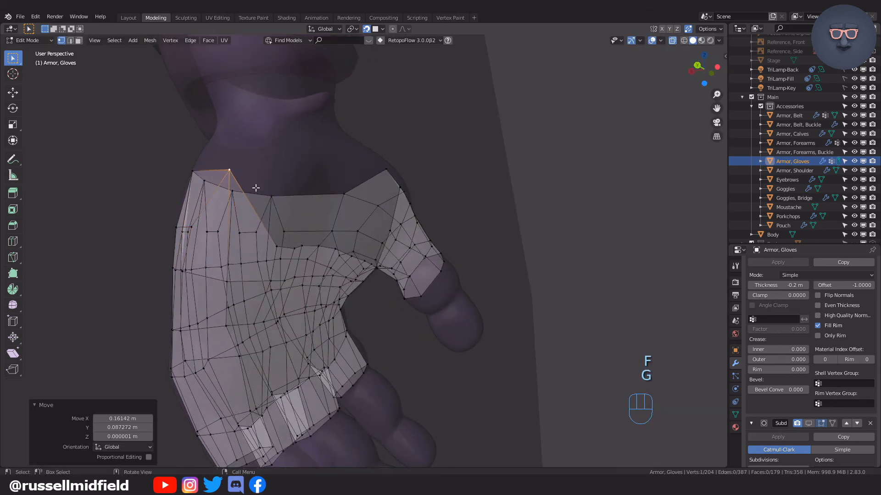
Try to extend the palm's open edge with a new face made from a single edge vertex.
scroll(250, 195, "up", 2)
middle_click_drag(293, 217, 268, 202)
middle_click_drag(270, 200, 312, 266, "shift")
left_click(329, 273)
key("f")
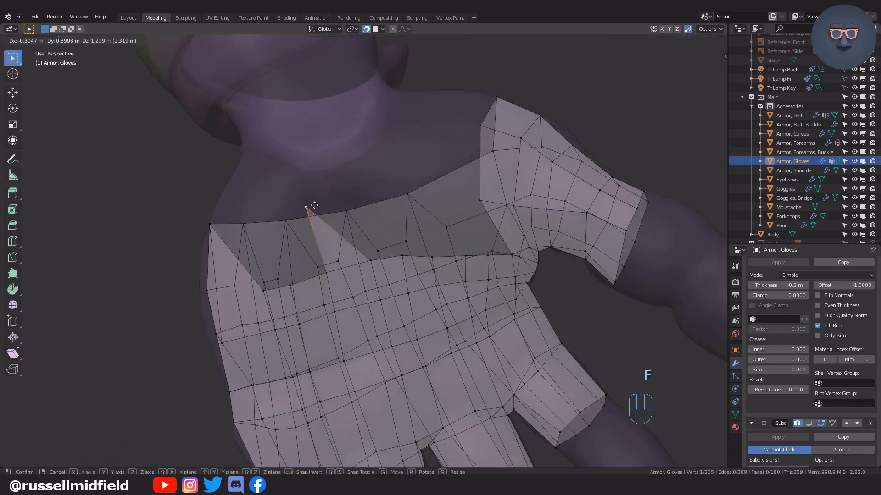
key("ctrl+z")
Merge all overlapping vertices of the glove mesh by distance, using a 0.0001 m merge distance.
key("a")
scroll(339, 278, "up", 1)
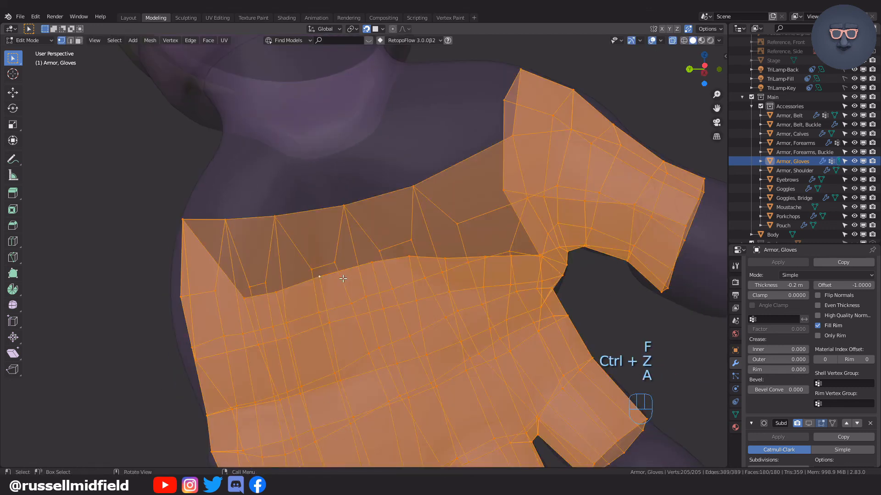
key("F3")
key("Return")
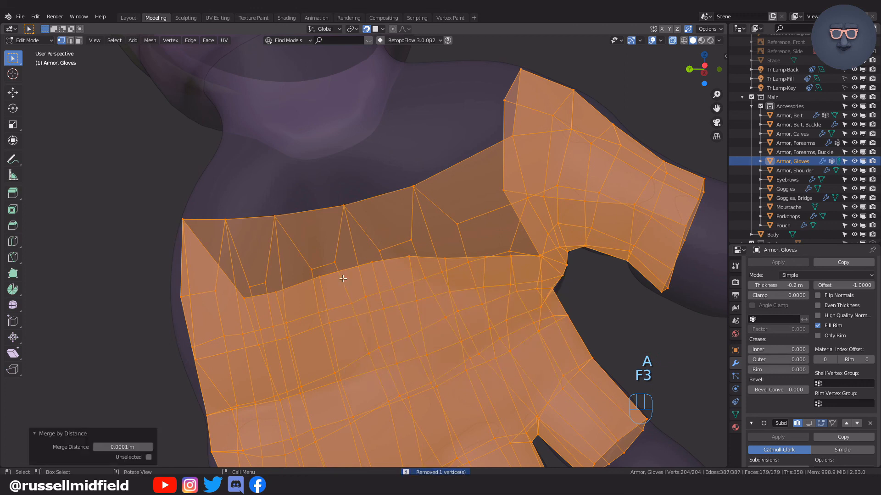
Raise the middle palm-edge vertex to the wrist and fill the notch between it and the raised outer corner.
middle_click_drag(343, 278, 347, 278)
left_click(347, 279)
middle_click_drag(342, 277, 354, 275)
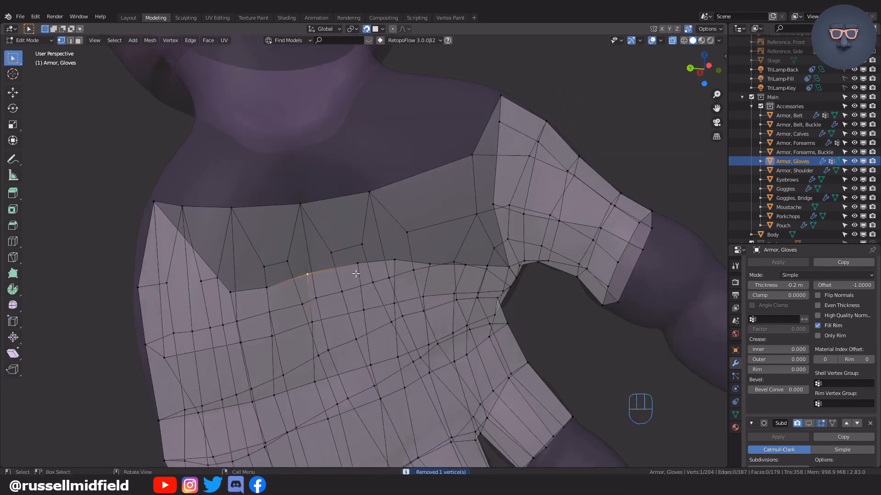
key("g")
left_click(333, 188)
left_click(228, 289, "shift")
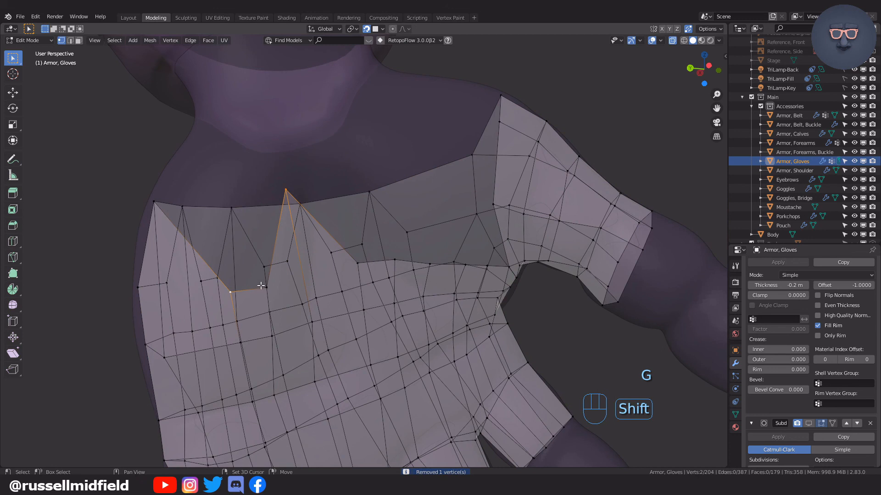
middle_click_drag(327, 280, 445, 291)
key("f")
Raise a palm-edge vertex closer to the thumb and fill the notch between it and the neighbouring raised vertex.
key("g")
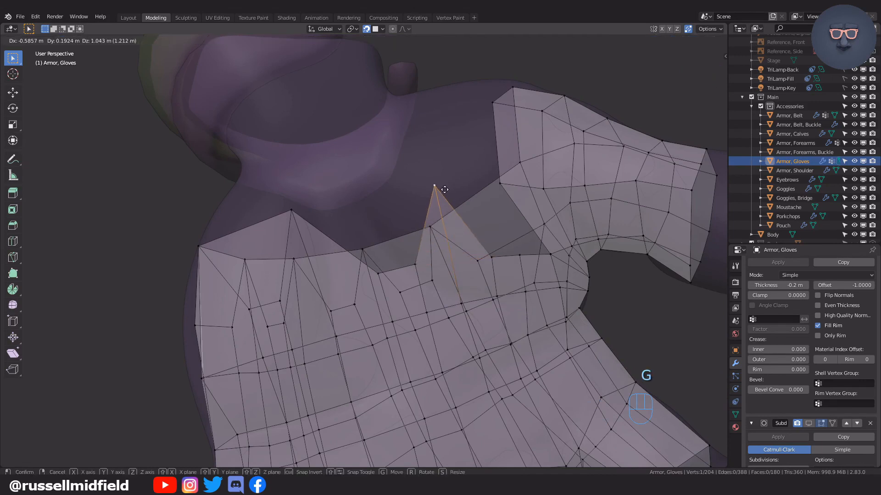
left_click(431, 178)
left_click(378, 273, "shift")
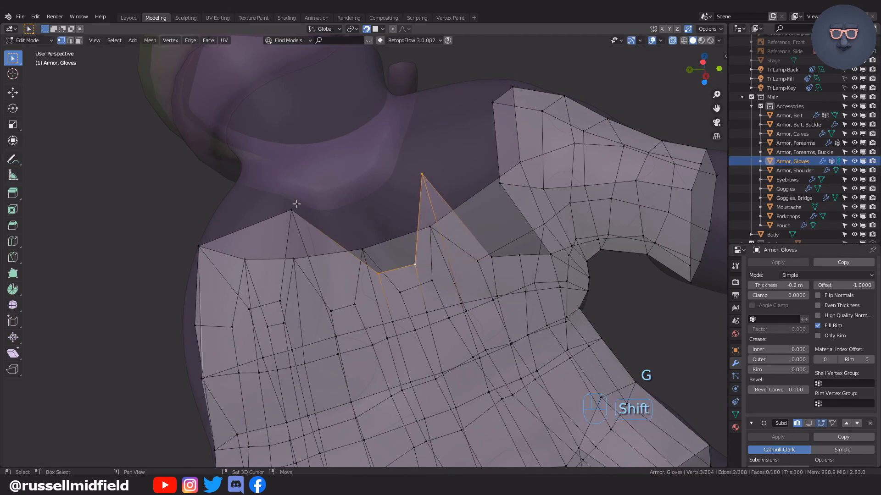
key("f")
Shift the raised vertex between the two new palm faces to straighten the upper edge.
middle_click_drag(397, 268, 384, 255)
left_click(281, 205)
key("g")
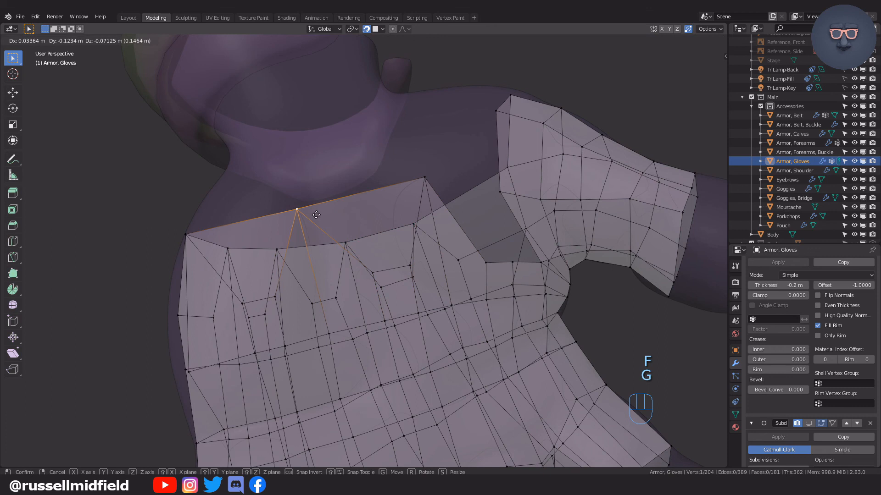
left_click(317, 216)
Extrude the edge vertex beside the thumb base toward the wrist and fill the face joining it to the thumb section.
middle_click_drag(476, 253, 457, 305)
key("g")
left_click(451, 224)
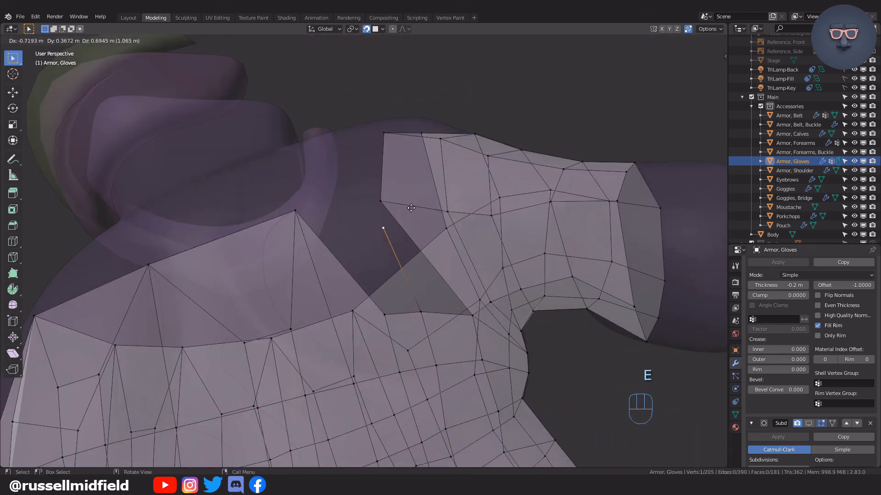
left_click(379, 194)
left_click(473, 318, "shift")
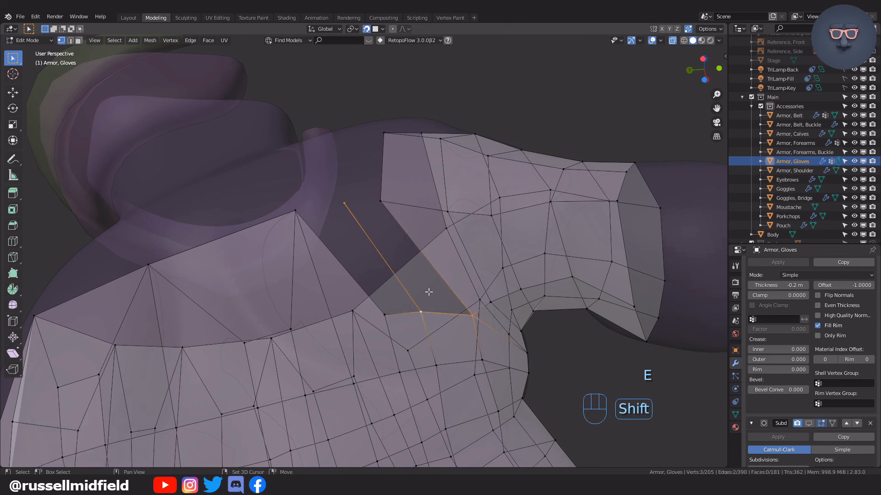
middle_click_drag(415, 253, 414, 324)
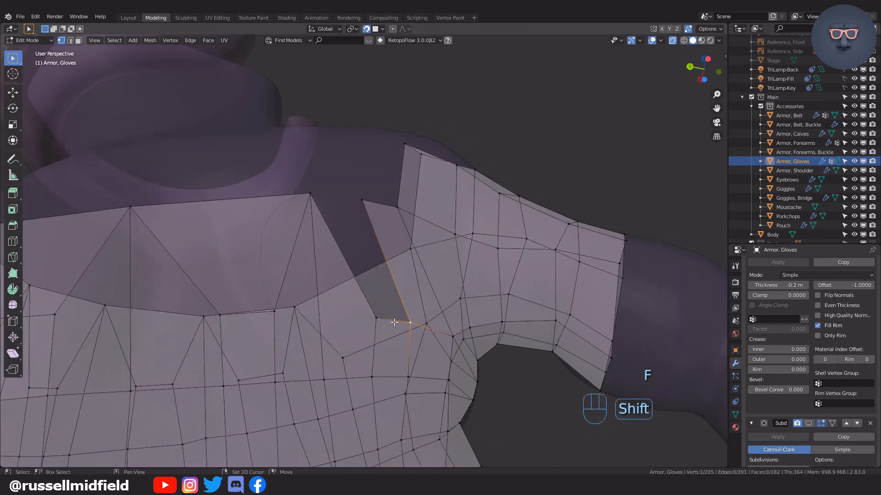
Fill the last gap between the palm row and the thumb section and adjust the new face's upper corner.
middle_click_drag(428, 261, 430, 259)
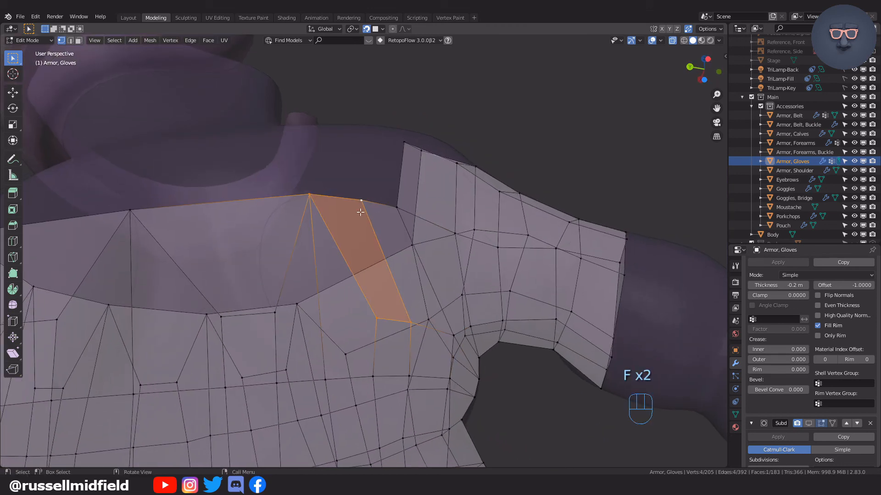
left_click(415, 192)
left_click(363, 200)
key("g")
left_click(367, 199)
key("g")
middle_click_drag(395, 220, 405, 244)
key("ctrl+r")
key("ctrl+r")
key("ctrl+r")
right_click(328, 207)
Slide vertices of the closed upper row along their edges to even out the palm topology.
key("g")
key("g")
left_click(473, 264)
key("g")
Undo the latest adjustments to the upper-row vertices near the thumb base.
key("g")
middle_click_drag(511, 266, 250, 243)
Slide the vertices between the palm and thumb base along their edges to smooth the upper edge flow.
key("g")
key("g")
key("g")
left_click(236, 262)
left_click(398, 250)
key("g")
left_click(406, 241)
middle_click_drag(406, 240, 448, 213)
key("ctrl+z")
key("ctrl+z")
key("ctrl+z")
key("ctrl+z")
key("ctrl+z")
left_click(381, 260)
key("g")
key("g")
left_click(397, 246)
key("g")
key("g")
key("g")
middle_click_drag(366, 220, 406, 217)
left_click(407, 212)
key("g")
key("g")
middle_click_drag(463, 232, 330, 237)
key("g")
Extrude a palm-edge vertex toward the wrist and create the first face of a new row beside it.
scroll(309, 277, "down", 2)
scroll(308, 277, "up", 2)
left_click(248, 271)
key("e")
left_click(236, 227)
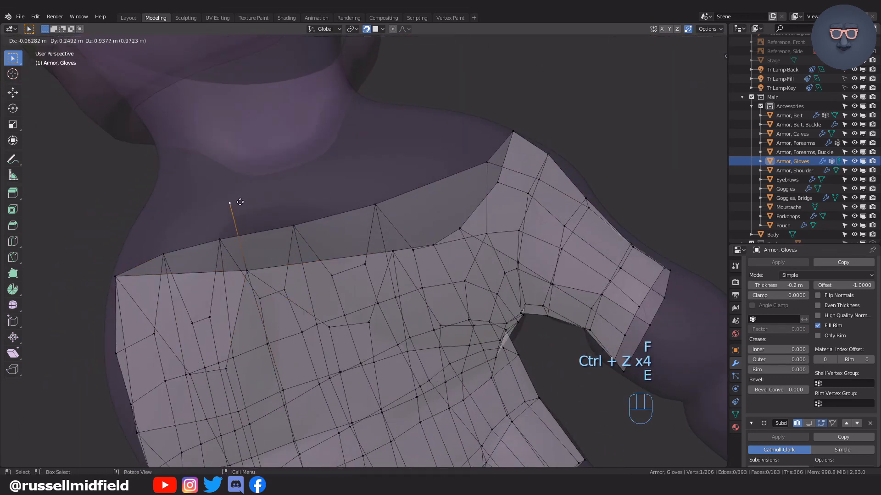
left_click(229, 203, "shift")
key("f")
left_click(381, 182)
key("g")
Undo the stray vertex extrusion and merge all overlapping glove vertices by distance.
middle_click_drag(394, 195, 457, 214)
left_click(408, 187)
key("ctrl+z")
key("ctrl+z")
key("ctrl+z")
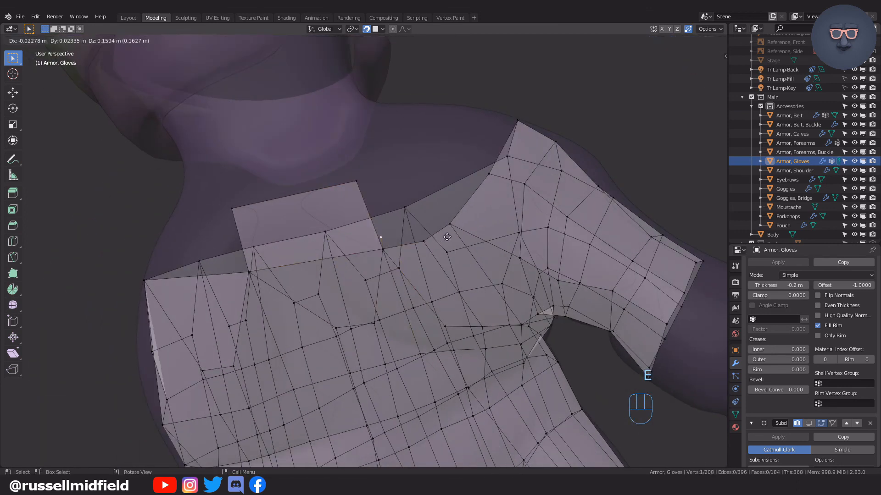
key("a")
key("F3")
key("Return")
key("Tab")
Extend the new wrist row from its first face toward the thumb with additional faces.
left_click(384, 250)
key("f")
left_click(423, 242)
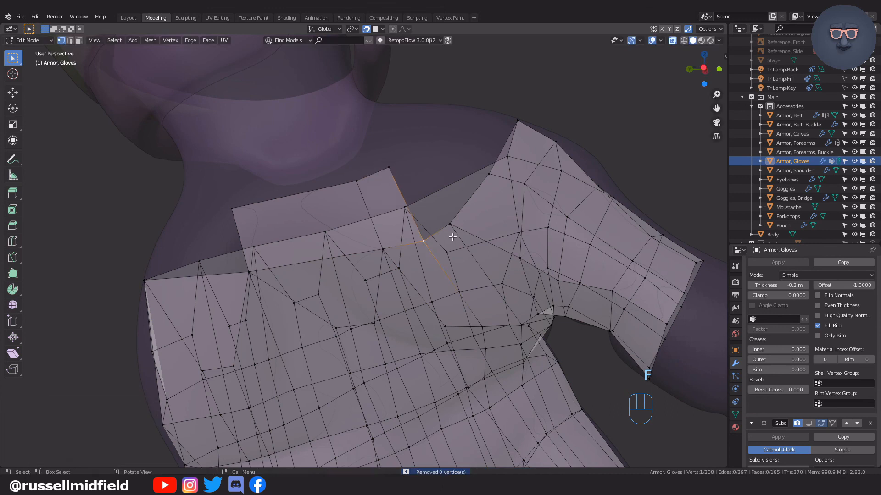
key("f")
left_click(448, 231)
key("f")
Undo the latest changes at the thumb end of the new row and reposition its end vertex.
left_click(415, 154)
key("ctrl+z")
key("ctrl+z")
key("ctrl+z")
key("ctrl+z")
key("ctrl+z")
key("g")
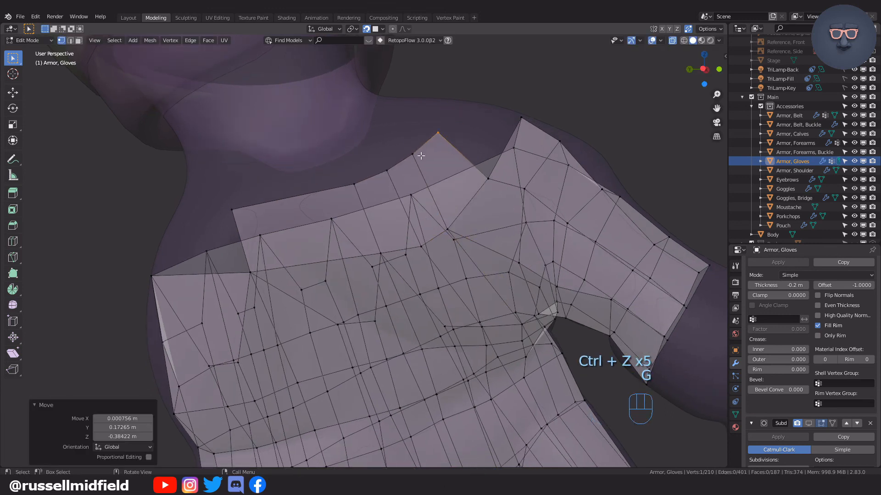
key("ctrl+z")
key("g")
left_click(473, 205)
Continue the new wrist row with three more faces around the thumb side toward the back of the hand.
middle_click_drag(472, 205, 443, 247)
key("f")
left_click(488, 225)
middle_click_drag(488, 225, 201, 227)
key("f")
left_click(436, 230)
key("f")
left_click(474, 227)
Fill a run of faces from the thumb side across the back of the hand to continue the wrist row.
key("f")
left_click(451, 225)
key("f")
left_click(452, 232)
key("f")
left_click(494, 238)
key("f")
left_click(269, 220)
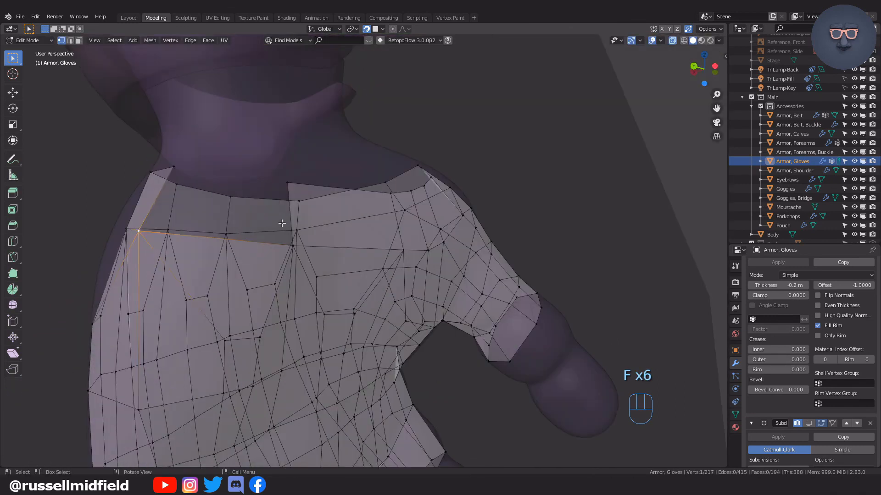
key("f")
Reposition the upper vertices of the new wrist row to even out its edge across the back of the hand.
key("g")
left_click(330, 211)
middle_click_drag(330, 211, 367, 197)
key("g")
left_click(422, 177)
key("g")
middle_click_drag(427, 177, 469, 172)
key("g")
middle_click_drag(321, 209, 466, 238)
Extrude vertices above the wrist edge to start the next row and fill the gap with a face.
key("e")
left_click(271, 211)
middle_click_drag(271, 211, 274, 221)
key("e")
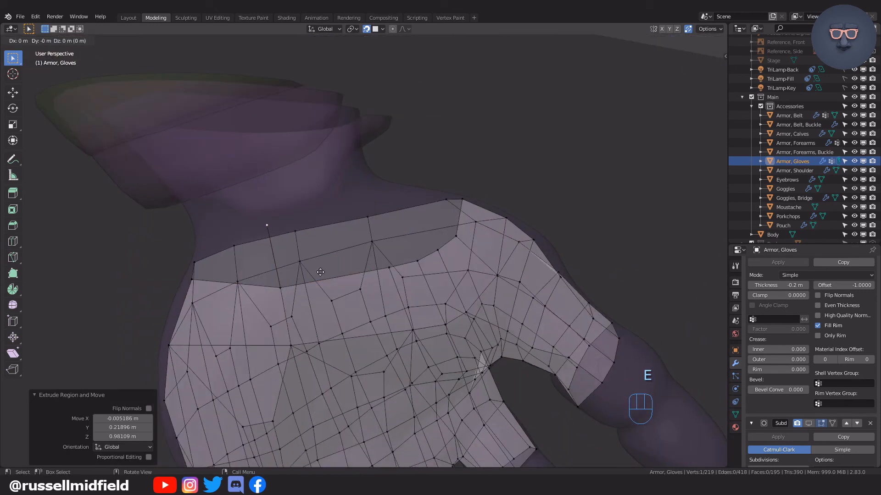
left_click(381, 204)
left_click(384, 260, "shift")
key("f")
key("g")
key("g")
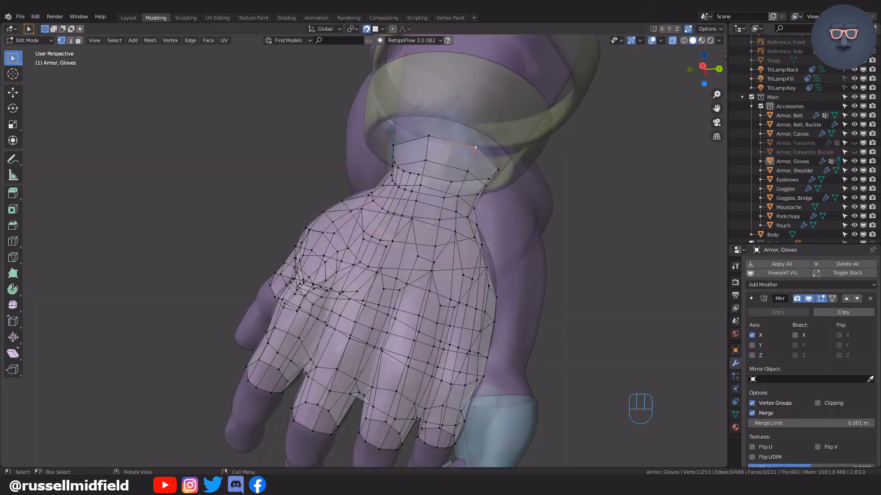
Turn off X-ray, return the gloves to Object Mode and shade them smooth.
mouse_move(589, 224)
middle_mouse_down()
mouse_move(518, 246)
mouse_move(572, 257)
mouse_move(549, 233)
middle_mouse_up()
key("alt+z")
scroll(550, 229, "down", 1)
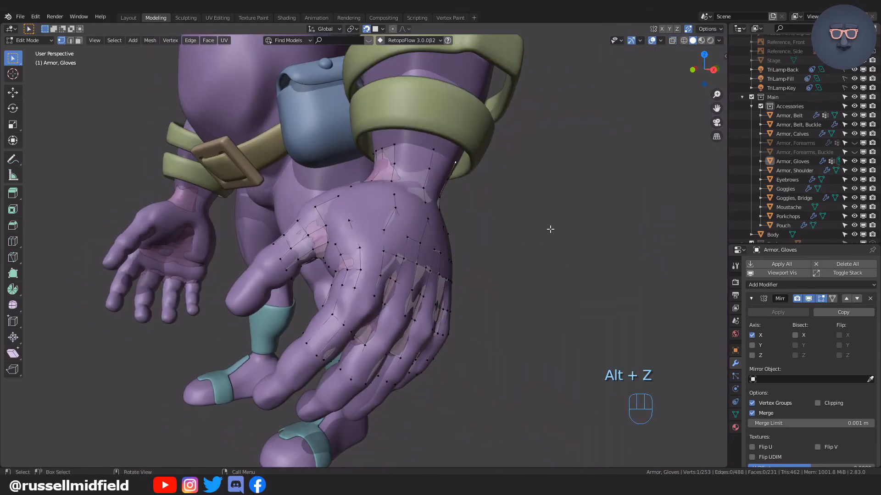
left_click(549, 180)
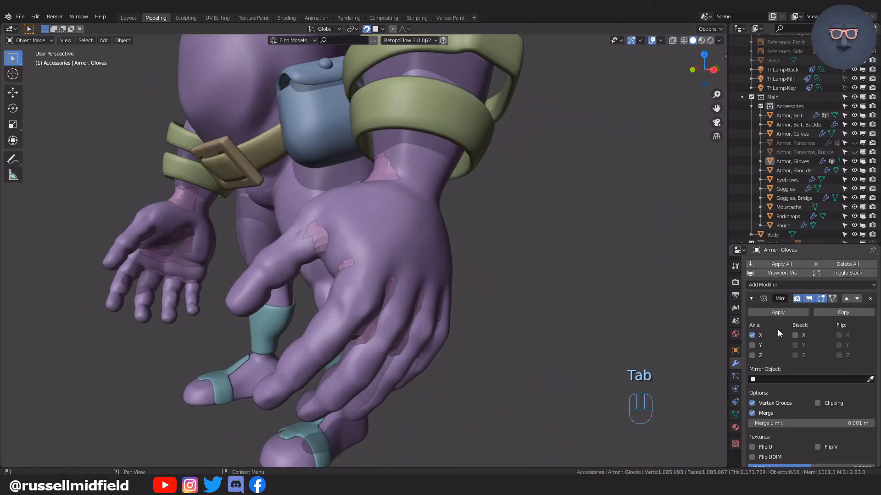
left_click(122, 40)
left_click(169, 224)
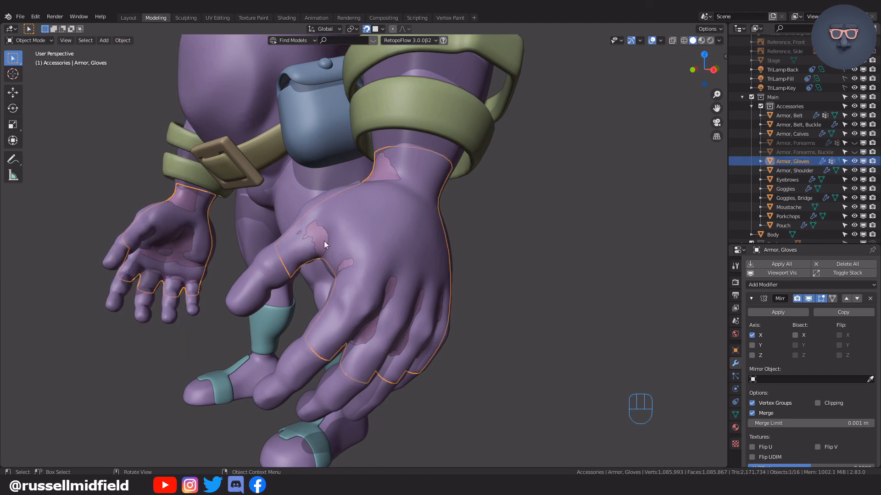
Enable the viewport display of the gloves' Shrinkwrap, Solidify and final Subdivision modifiers.
scroll(556, 252, "up", 1)
scroll(836, 347, "down", 6)
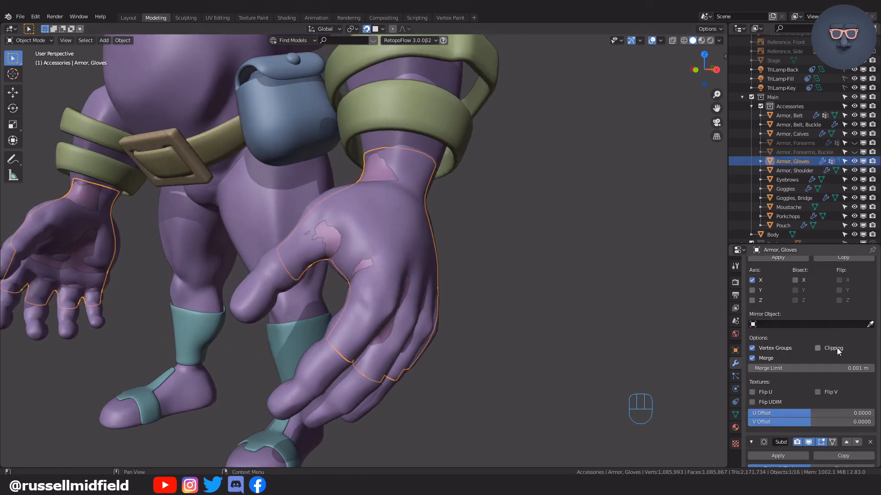
scroll(813, 371, "down", 6)
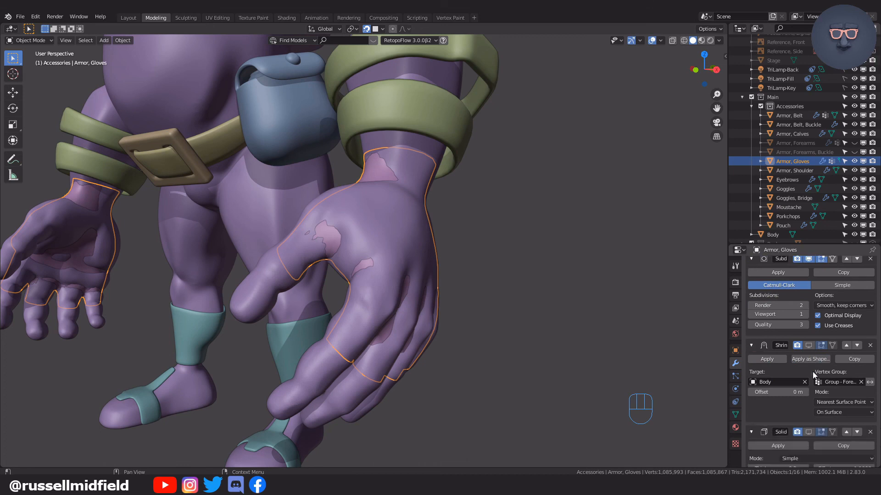
left_click(808, 345)
scroll(806, 346, "down", 8)
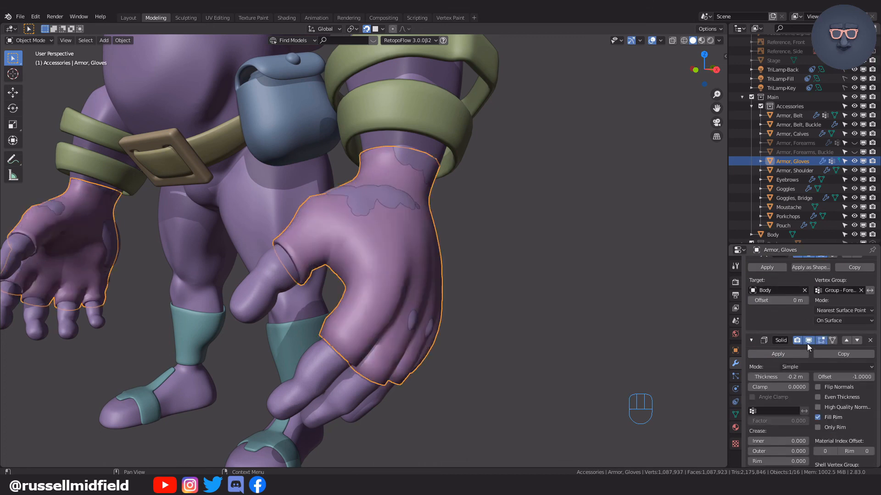
scroll(807, 343, "down", 2)
left_click(571, 291)
middle_click_drag(540, 296, 481, 275)
scroll(577, 296, "down", 2)
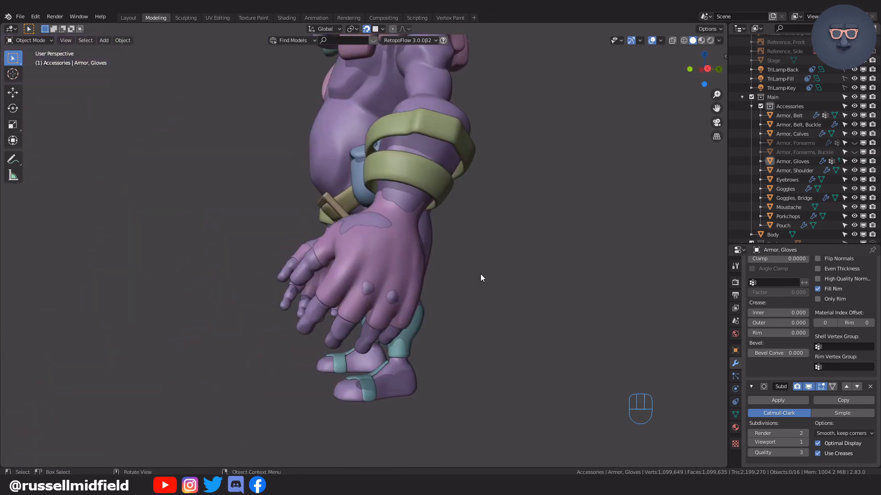
Switch the viewport to rendered shading to check the gloves for skin poking through.
left_click(709, 41)
middle_click_drag(509, 256, 458, 248)
scroll(546, 254, "down", 3)
scroll(549, 238, "up", 3)
Set the gloves' Solidify thickness to -0.3 m.
left_click(427, 261)
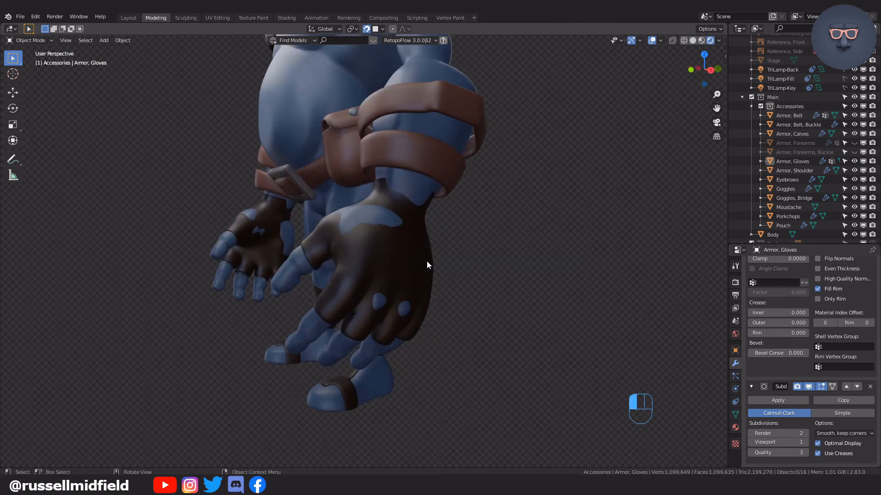
scroll(464, 265, "up", 2)
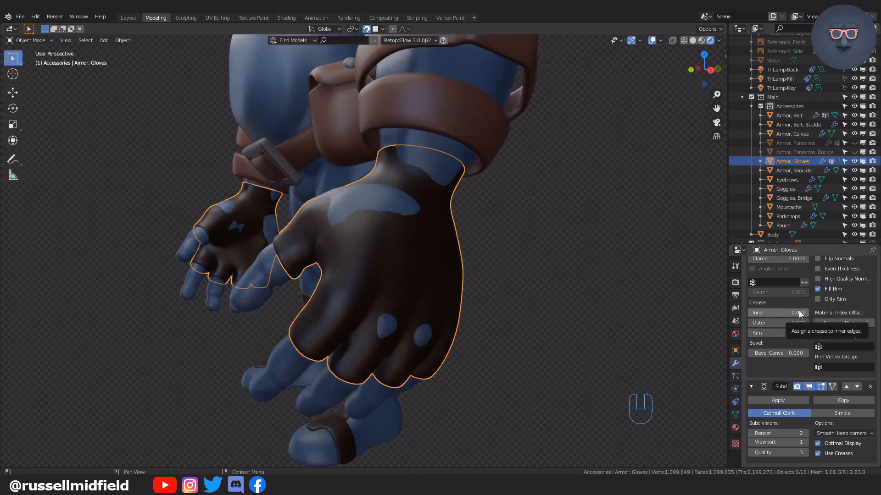
scroll(799, 310, "up", 5)
left_click(750, 339)
left_click(750, 339)
left_click(751, 339)
left_click(751, 339)
left_click(750, 339)
left_click(751, 339)
left_click(750, 339)
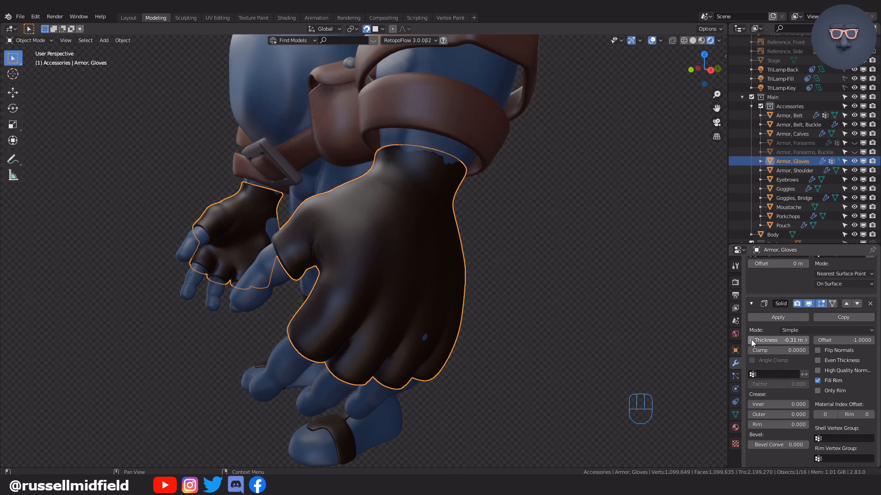
left_click(806, 340)
left_click(805, 339)
left_click(805, 340)
left_click(805, 340)
Deselect the gloves and return the viewport to solid shading with the whole character in view.
mouse_move(564, 303)
middle_mouse_down()
mouse_move(625, 284)
mouse_move(587, 283)
mouse_move(631, 283)
mouse_move(403, 291)
mouse_move(568, 298)
mouse_move(541, 294)
mouse_move(537, 275)
mouse_move(625, 291)
mouse_move(617, 267)
mouse_move(564, 238)
mouse_move(449, 225)
mouse_move(553, 241)
middle_mouse_up()
left_click(624, 283)
left_click(692, 40)
scroll(550, 249, "down", 4)
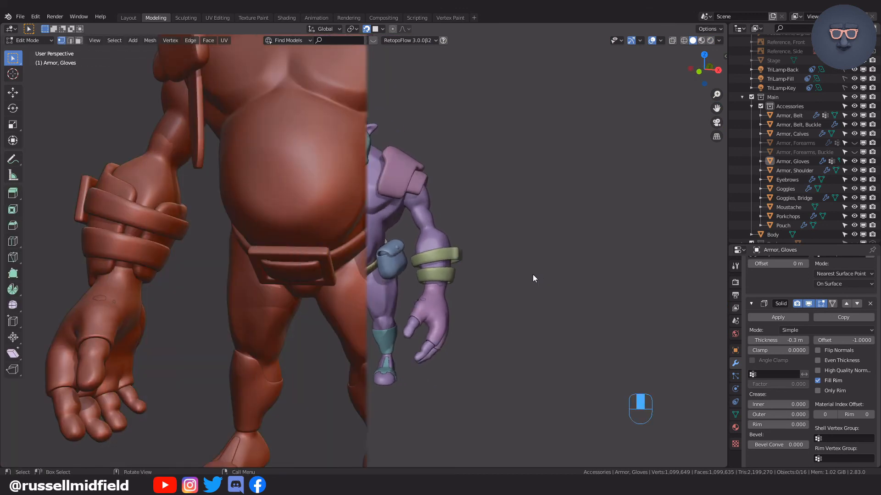
Duplicate a single glove vertex and place it on the belly in front view as the start of a pocket.
key("shift+d")
left_click(323, 143)
key("KP_1")
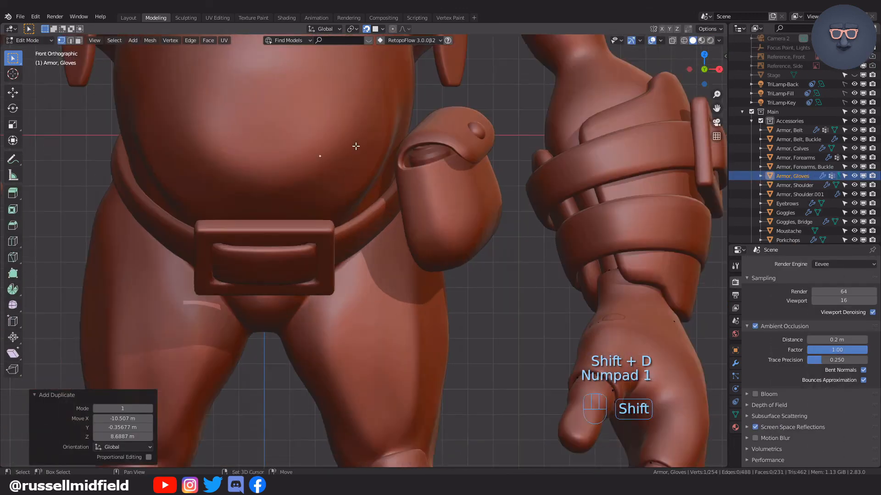
middle_click_drag(355, 145, 431, 254, "shift")
left_click(735, 363)
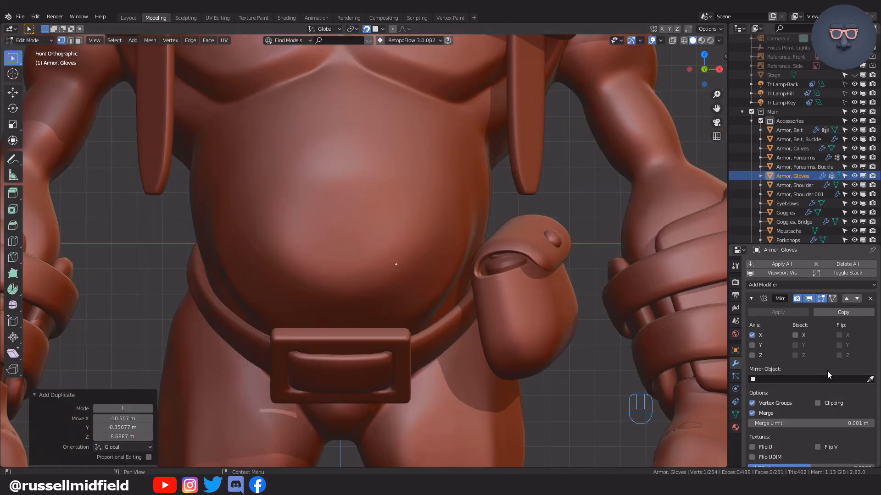
Enable clipping on the Mirror modifier and extrude the vertex horizontally about 2.26 m to the belly's centre line.
left_click(465, 139)
key("e")
left_click(445, 191)
middle_click_drag(444, 191, 424, 198, "shift")
scroll(413, 201, "up", 3)
key("e")
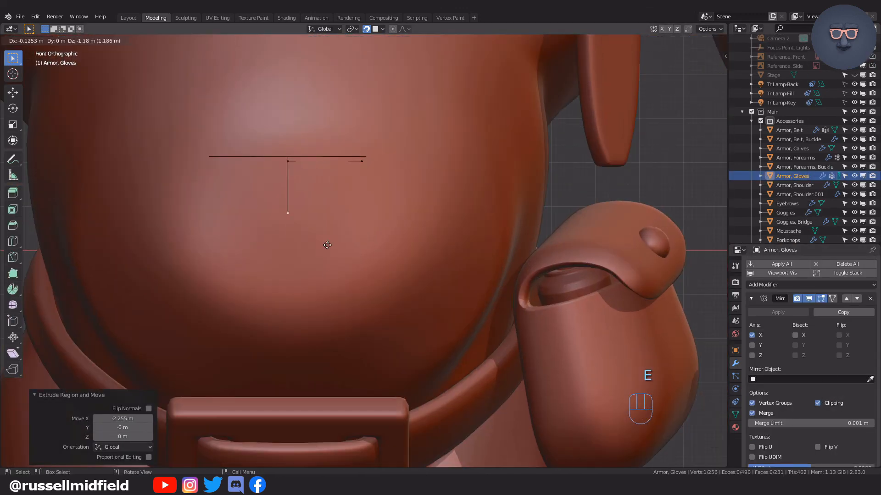
key("ctrl+z")
key("ctrl+z")
key("ctrl+shift+z")
Extrude the pocket's upper edge downward and position its lower vertices to form the central belly face.
left_click(365, 164)
key("e")
left_click(379, 277)
left_click(289, 279, "shift")
left_click(362, 163, "shift")
left_click(292, 165, "shift")
left_click(368, 156, "shift")
Extrude the belly pocket's outer edge outward by about 2 m and scale it.
key("e")
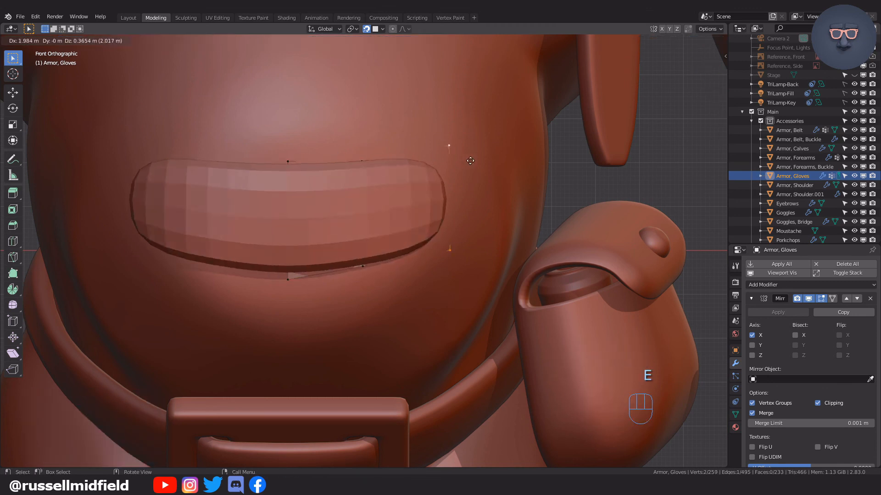
left_click(450, 146)
key("s")
left_click(470, 154)
Extrude a vertex around the corners of a chest pocket about 3.5 m wide and 1.8 m tall, adjusting the lower corner.
left_click_drag(315, 243, 431, 275)
key("g")
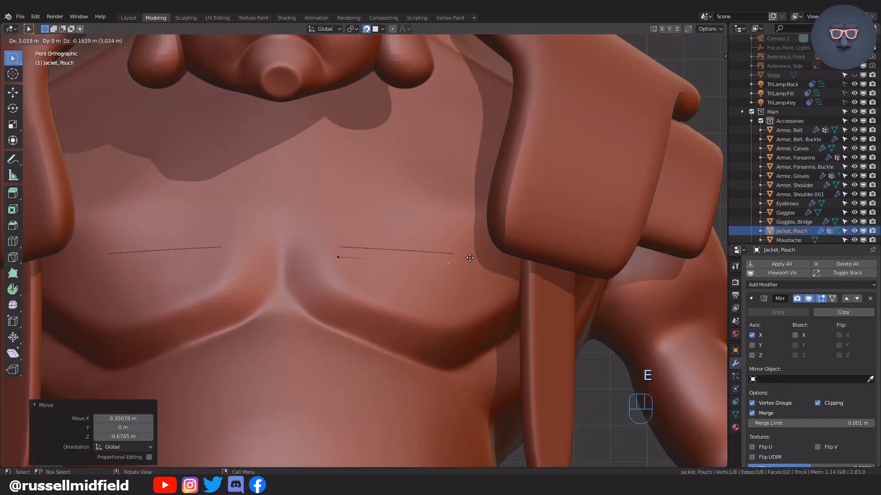
left_click(474, 267)
key("g")
left_click(496, 314)
key("e")
left_click(487, 223)
key("e")
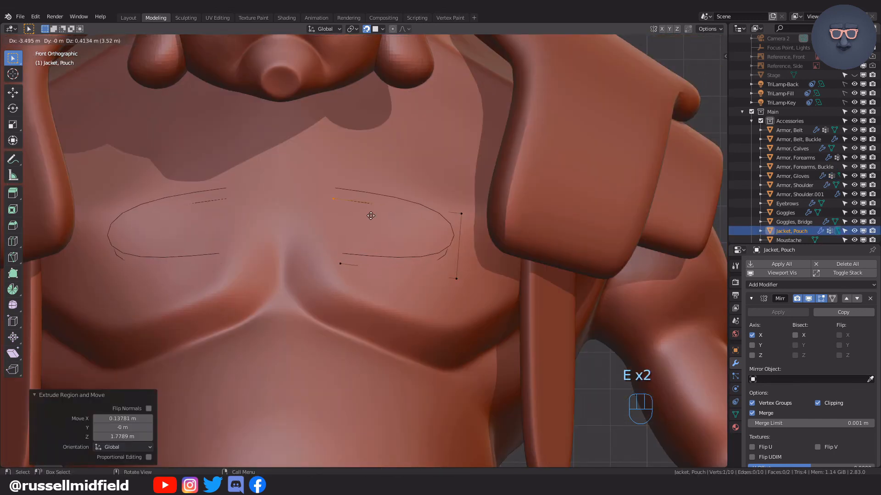
left_click(364, 210)
left_click(456, 278, "shift")
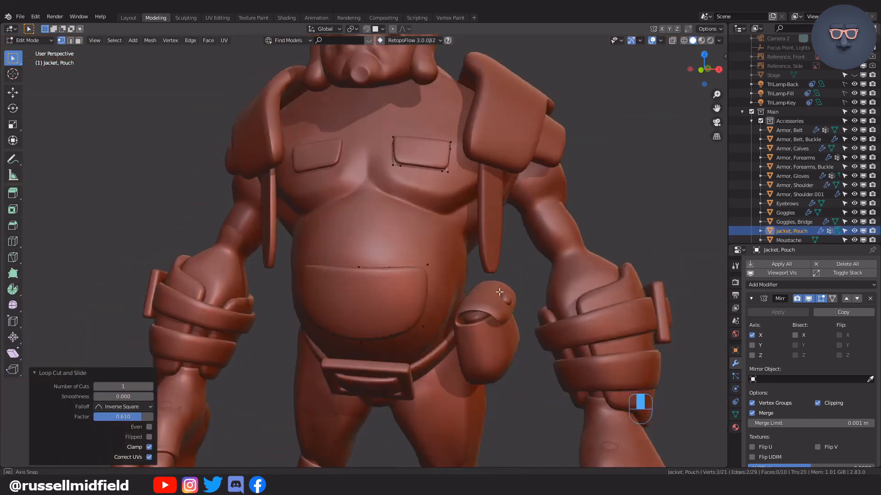
Set the jacket pockets' Solidify thickness to -0.5 m and return to Object Mode with nothing selected.
middle_click_drag(499, 292, 573, 293)
scroll(809, 358, "down", 8)
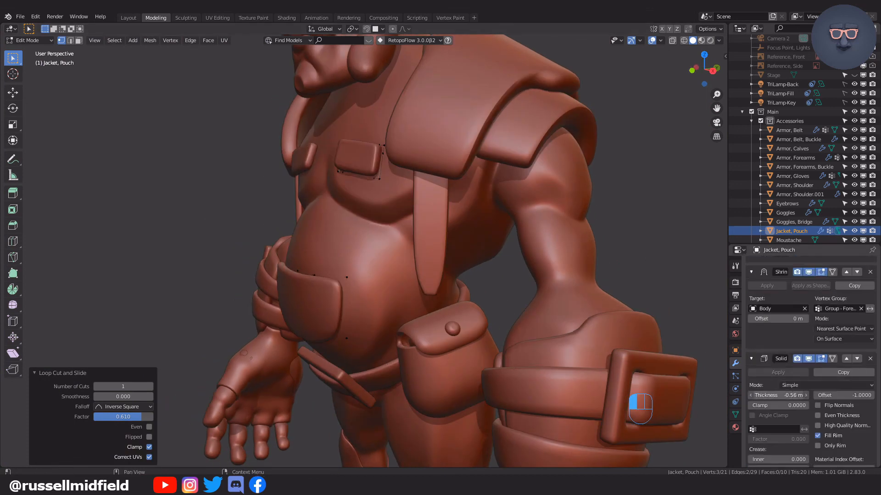
left_click_drag(778, 396, 782, 395)
key("Tab")
left_click(648, 126)
scroll(548, 291, "down", 5)
middle_click_drag(547, 291, 567, 292)
scroll(566, 292, "up", 1)
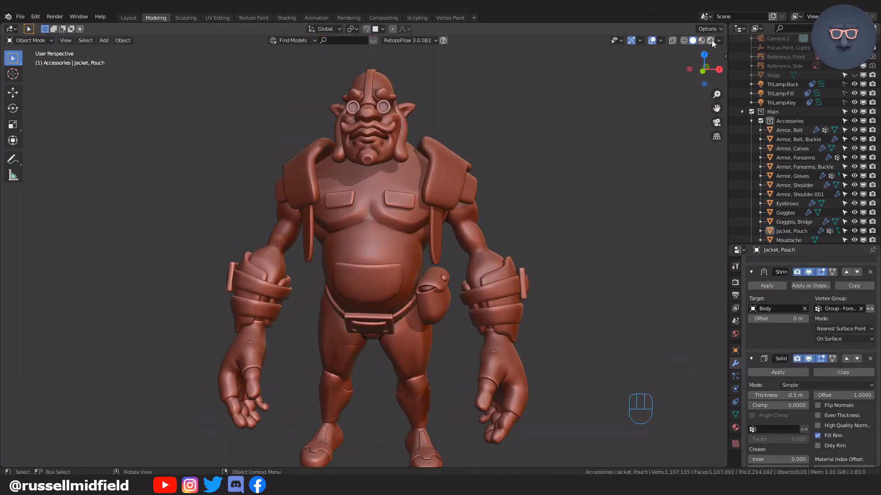
Show the character in rendered shading and replace the jacket pockets' material with Clay.
left_click(711, 40)
scroll(544, 239, "down", 1)
left_click(367, 275)
scroll(376, 275, "up", 2)
left_click(735, 427)
left_click(873, 274)
left_click(753, 303)
left_click(775, 321)
left_click(618, 263)
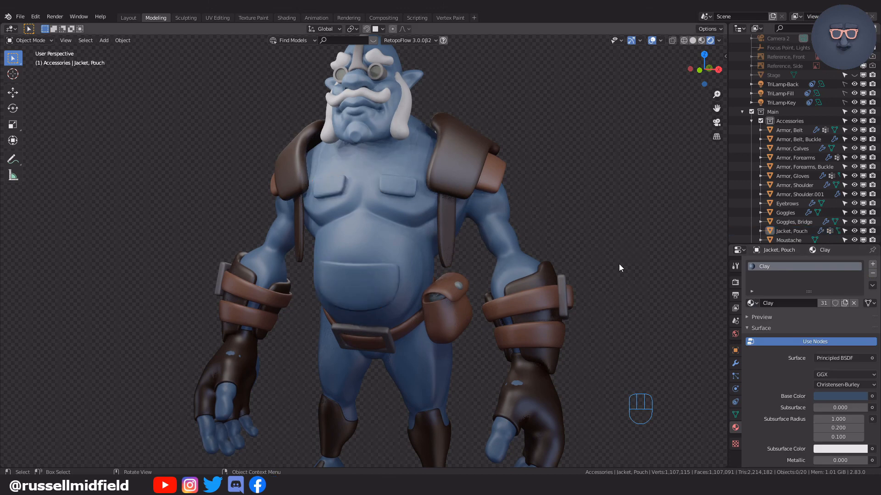
scroll(596, 255, "down", 1)
middle_click_drag(580, 251, 541, 250)
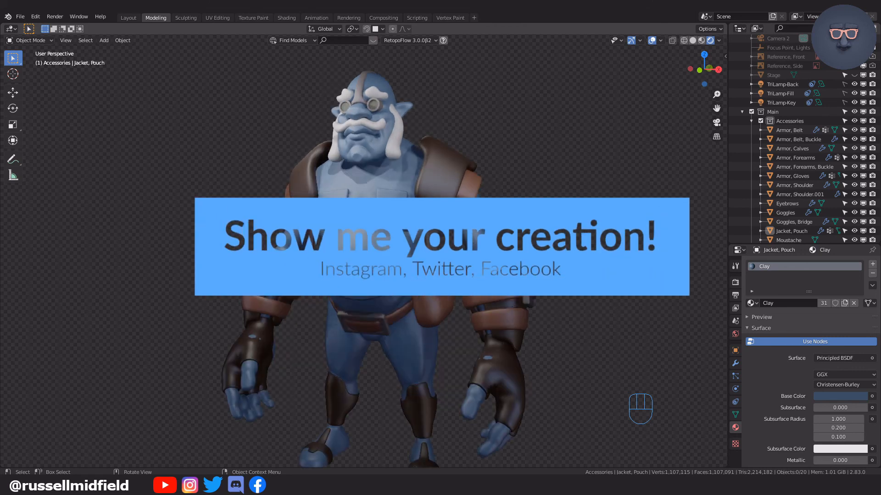